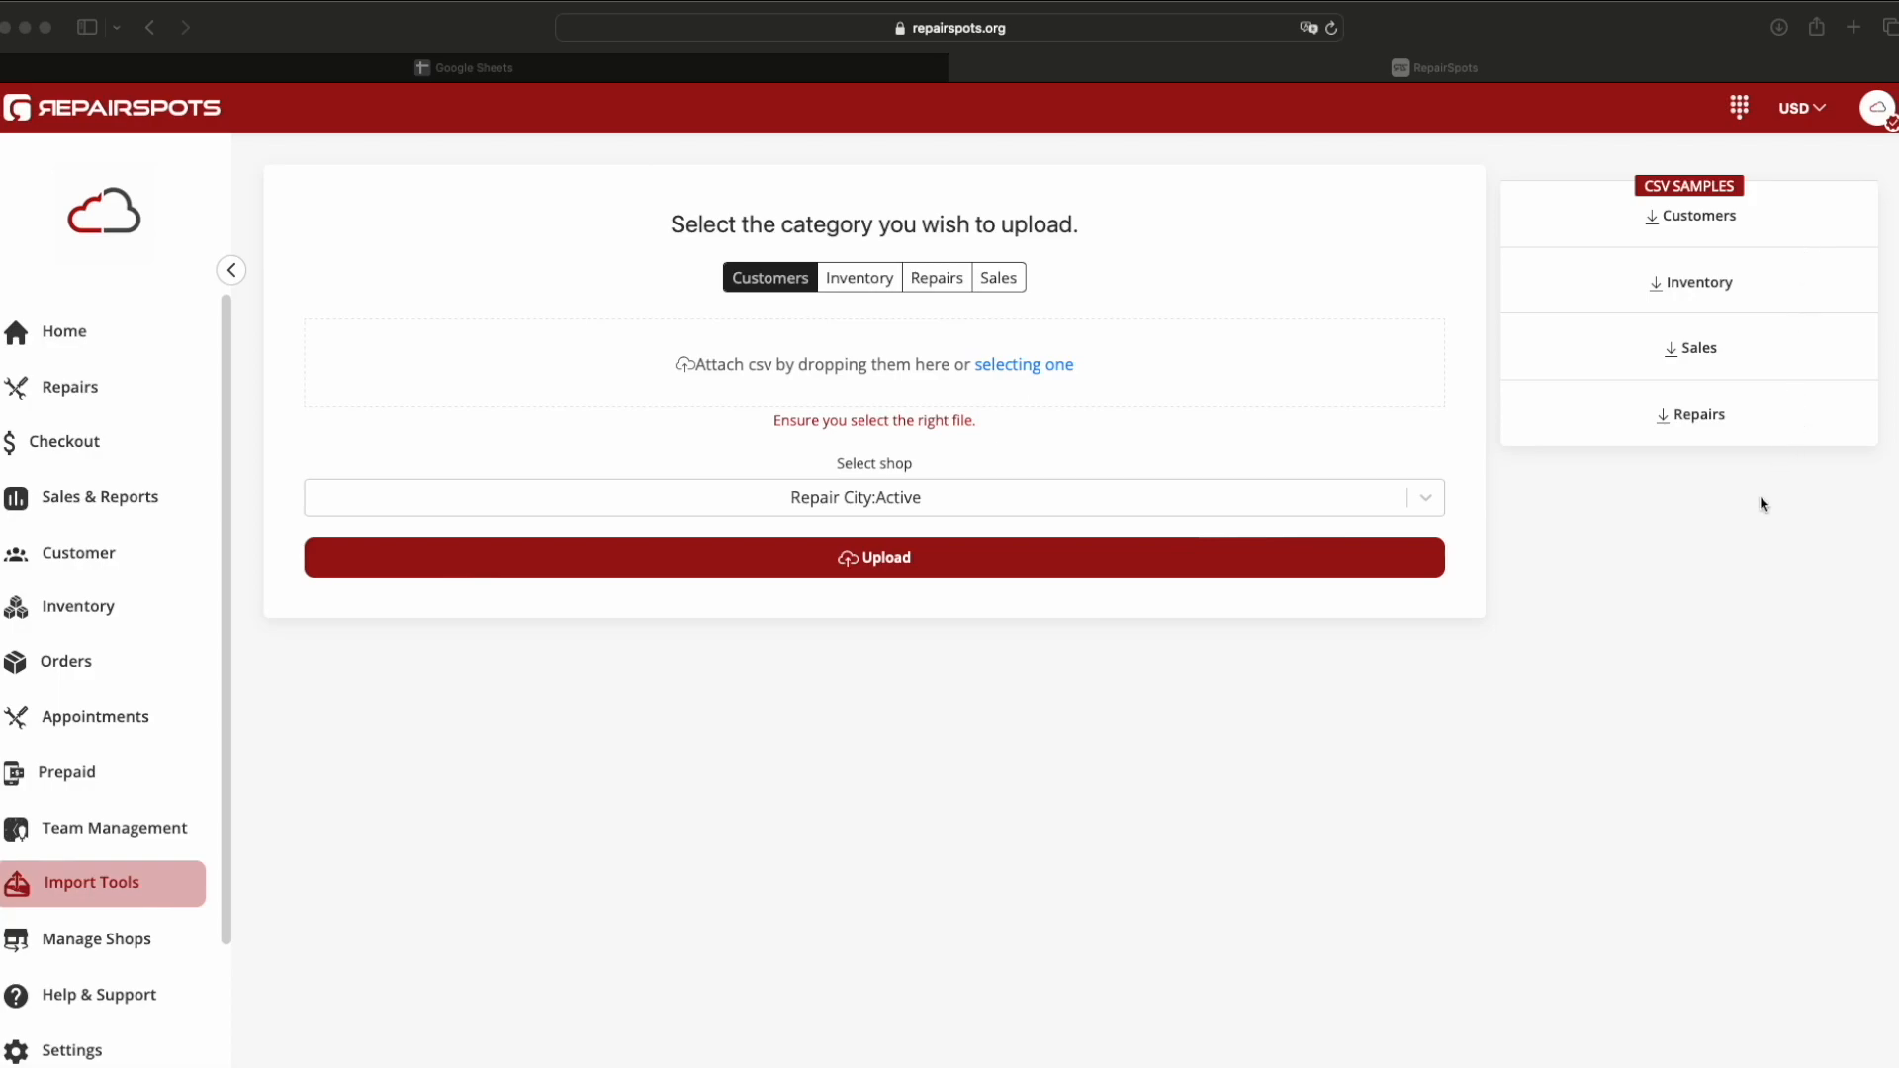
# Step: Download the Customers and Inventory sample CSV files listed under CSV SAMPLES
pyautogui.click(1694, 220)
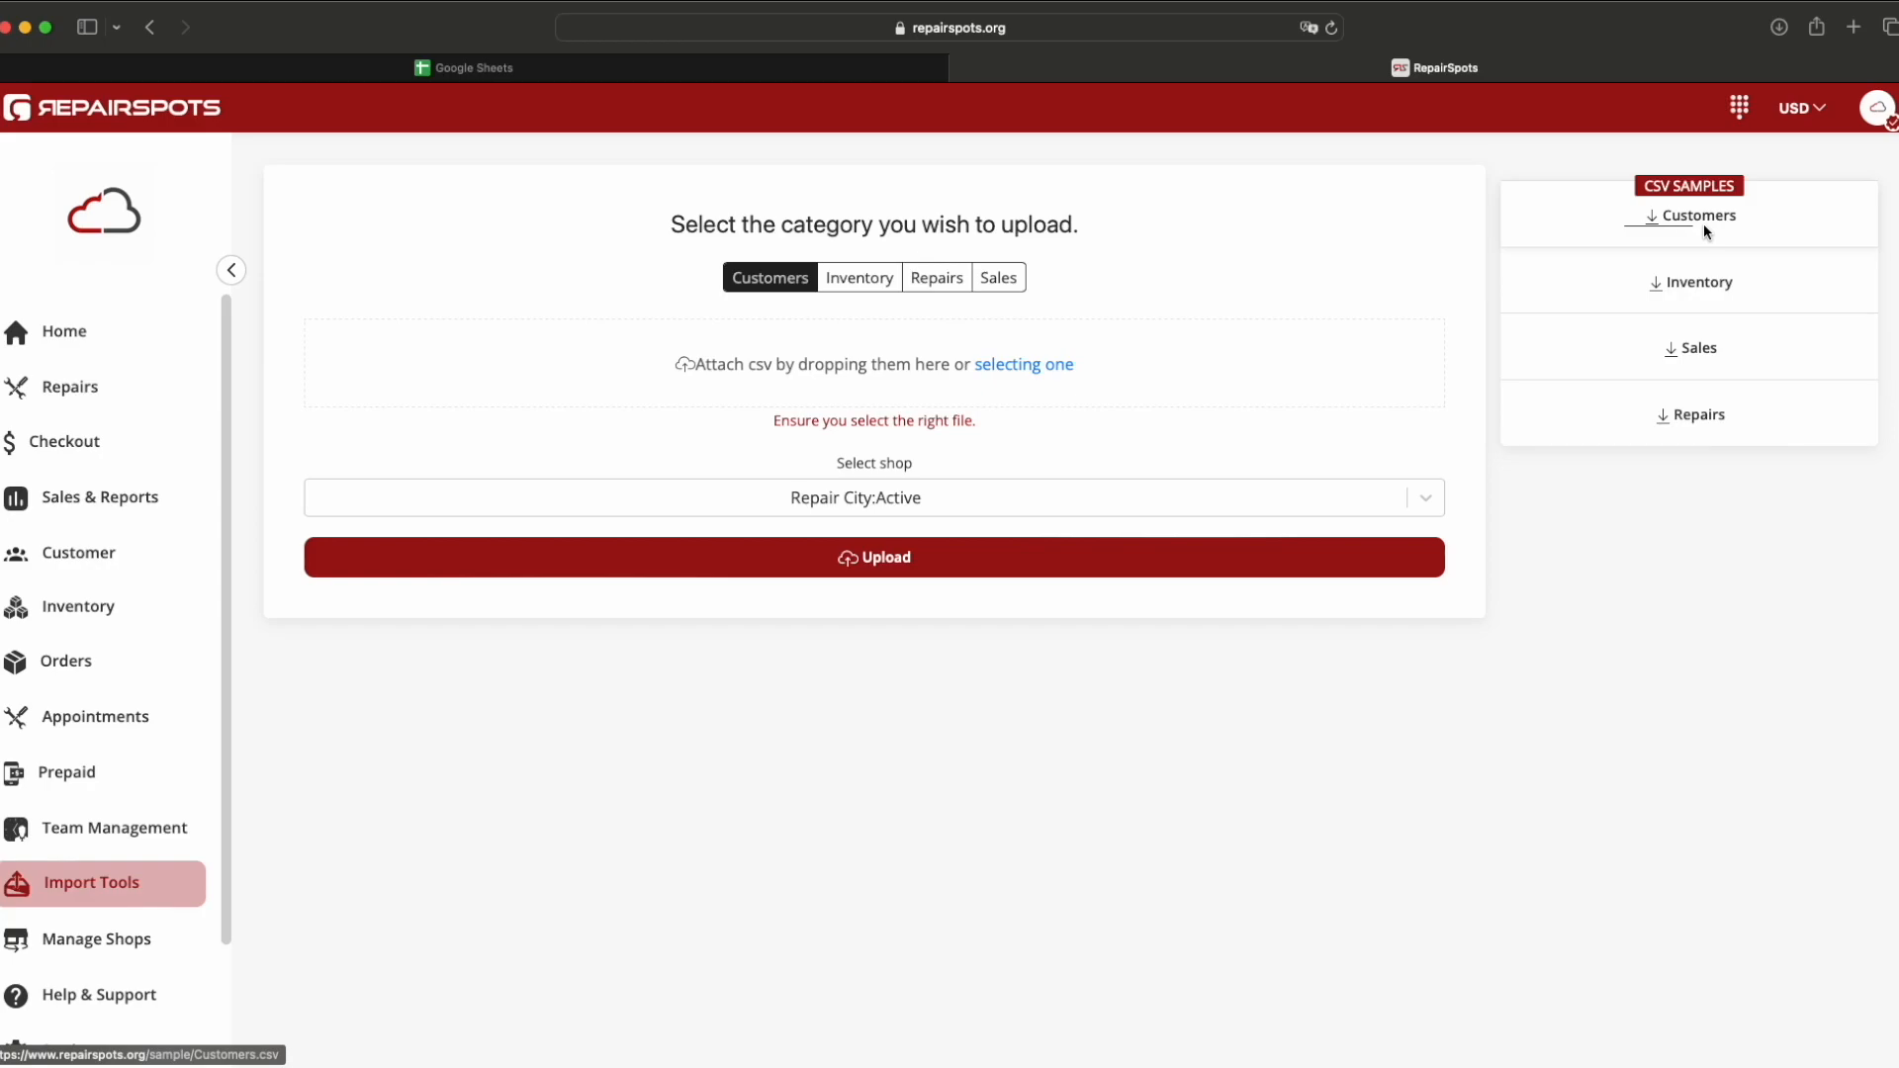
pyautogui.click(1695, 285)
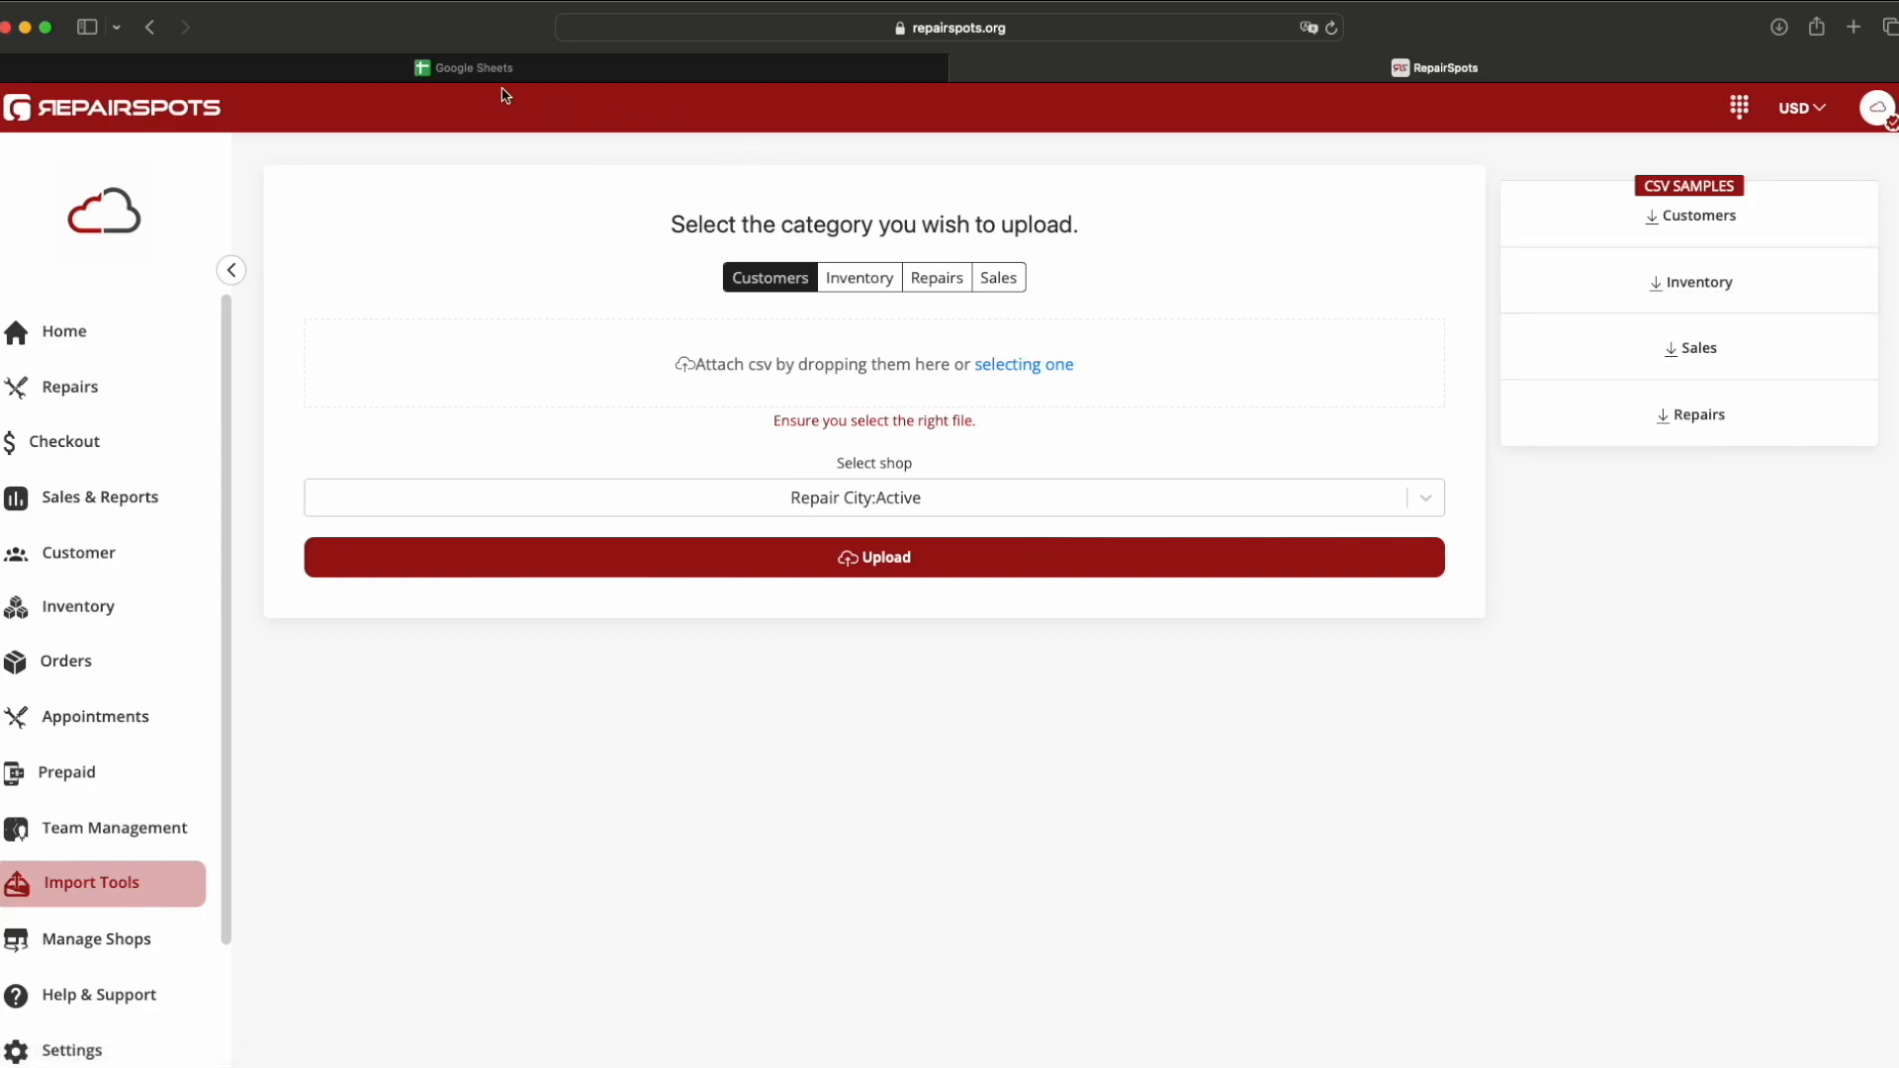
# Step: Switch to Google Sheets and start a new blank spreadsheet
pyautogui.click(486, 70)
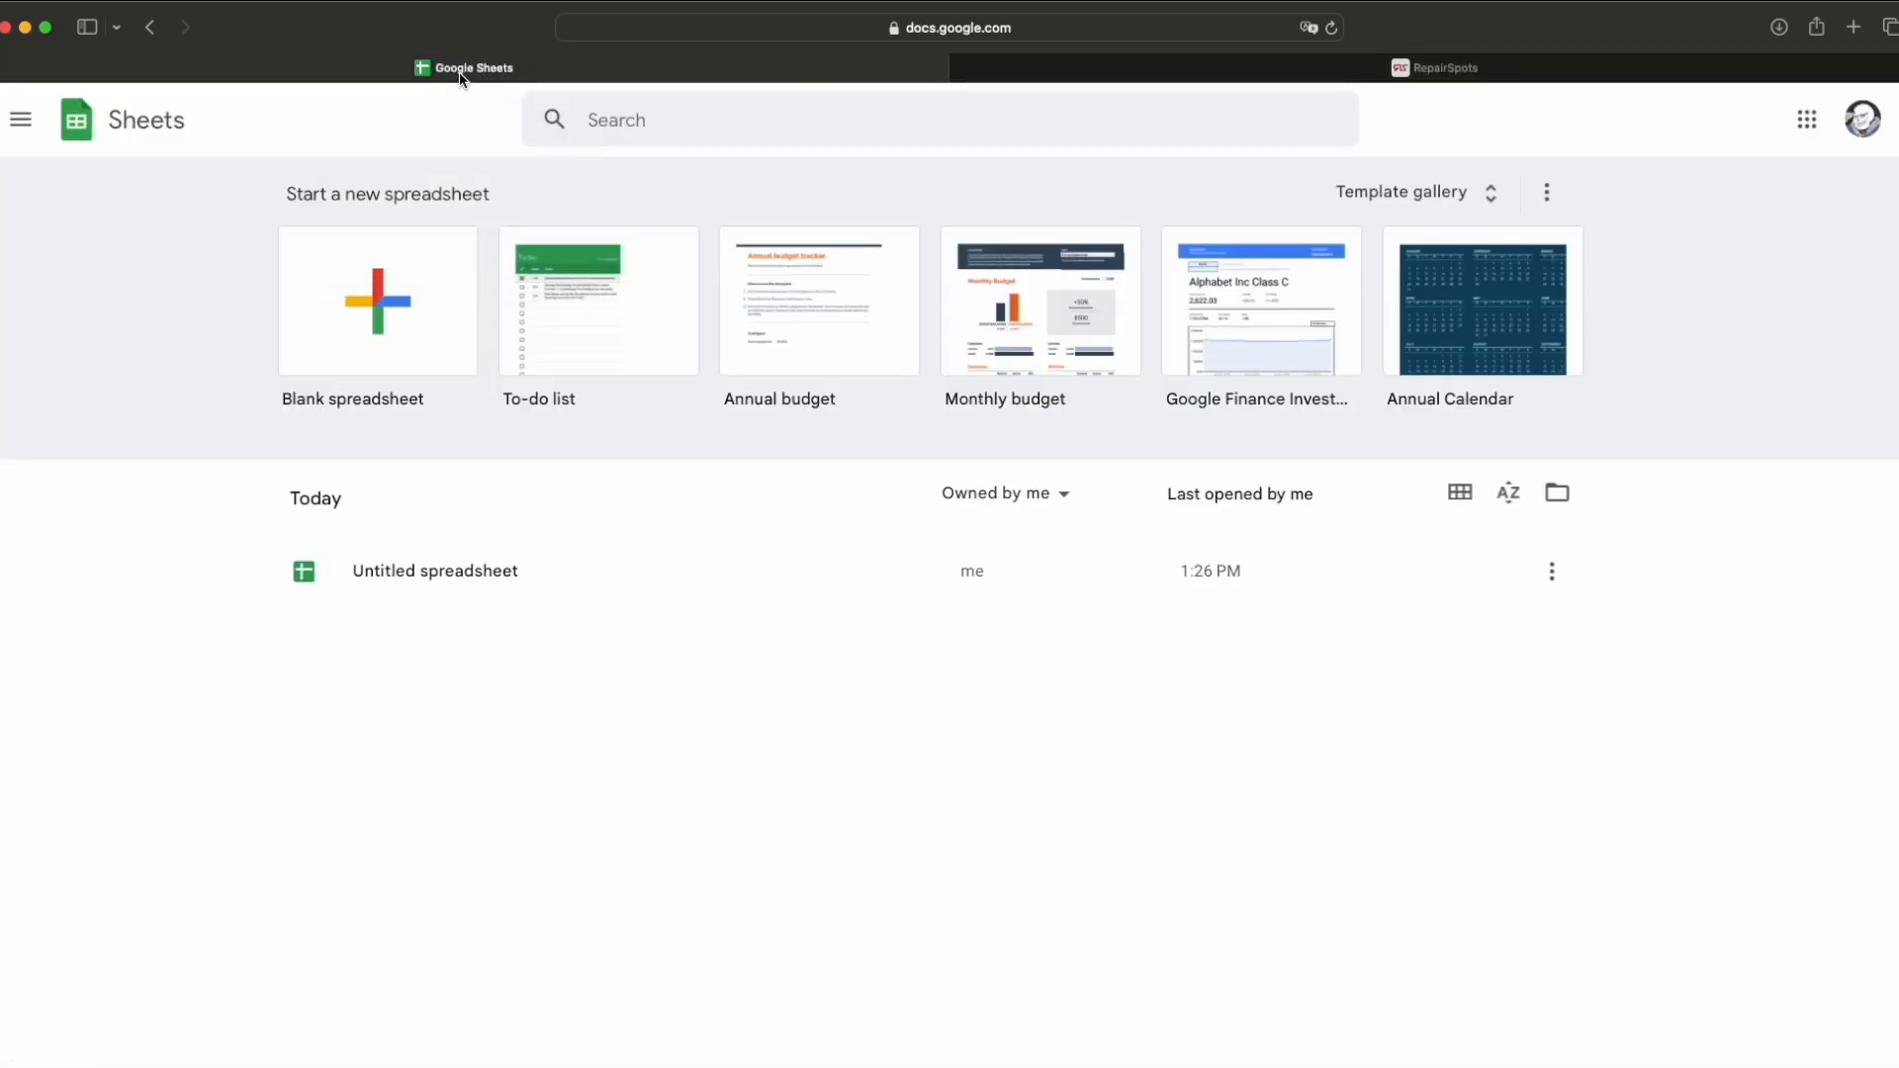
pyautogui.click(375, 312)
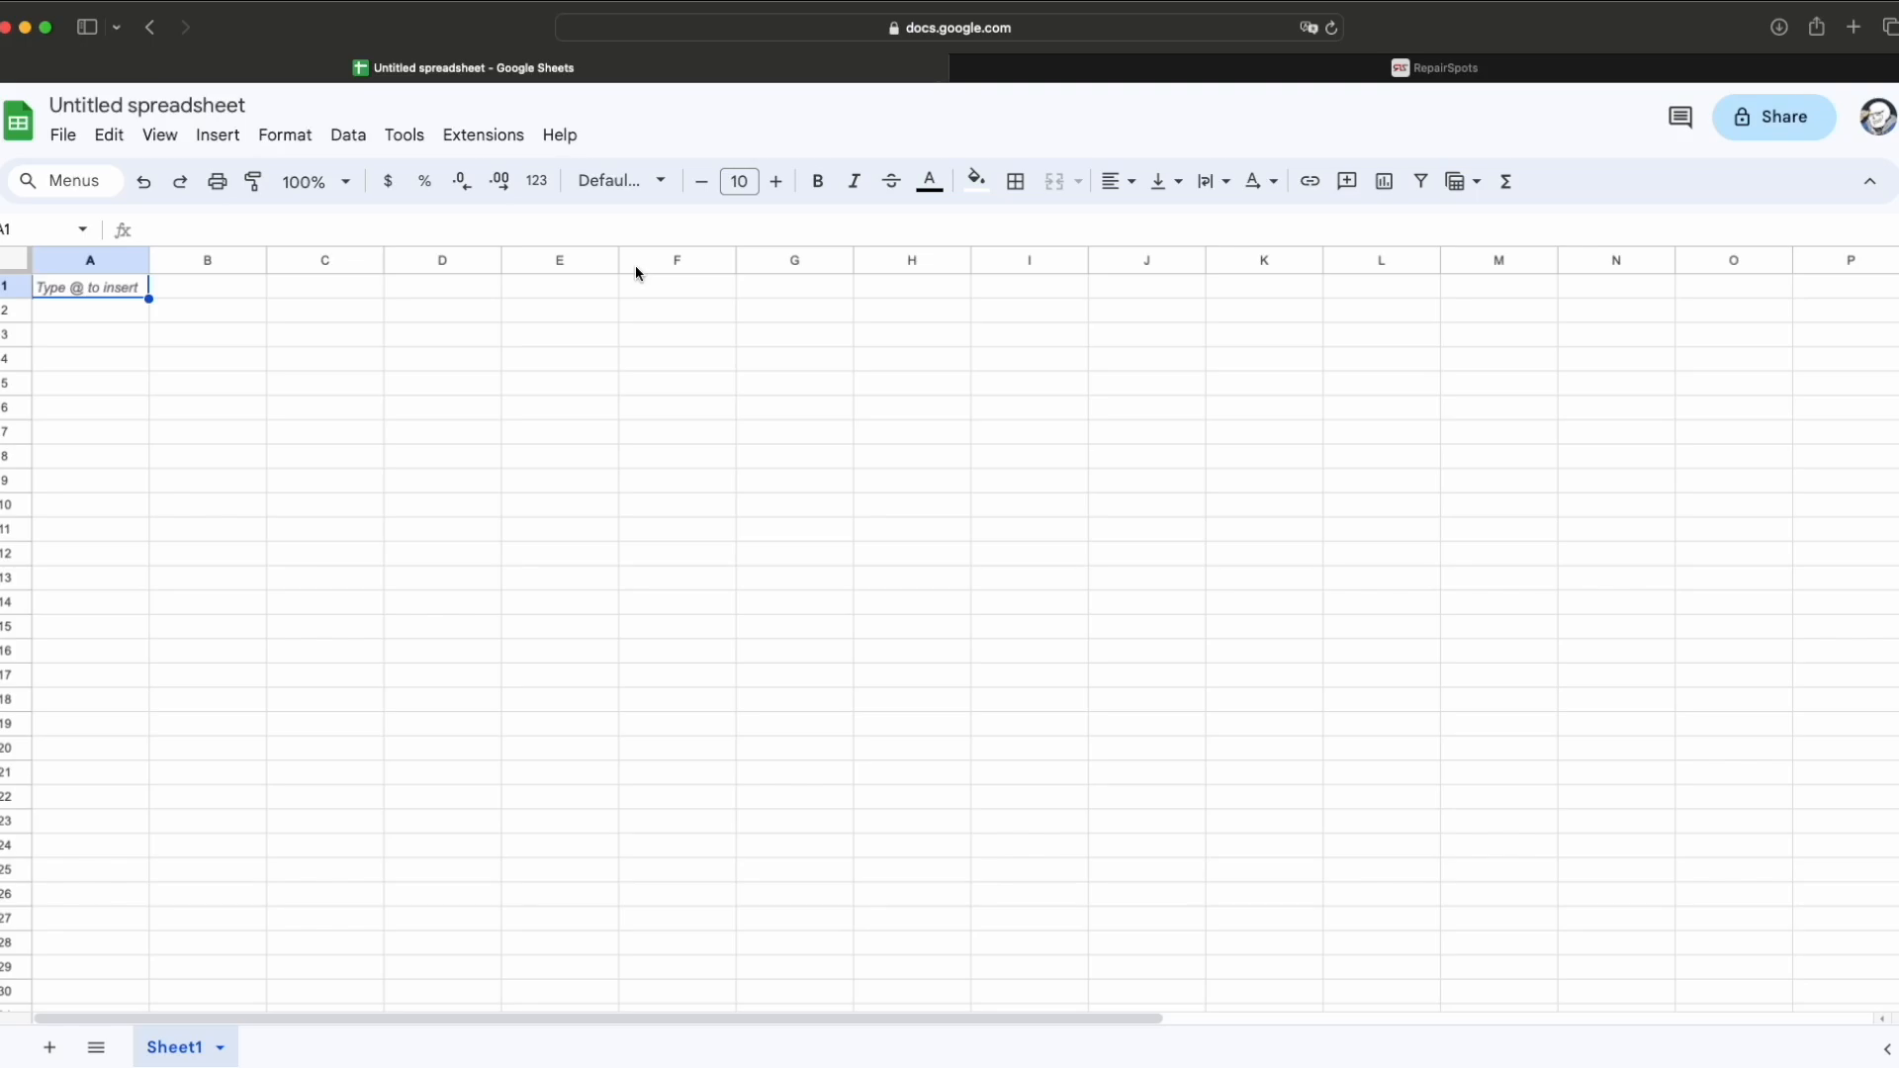
# Step: Import Item-7.csv by upload, replacing the blank spreadsheet with its inventory data
pyautogui.click(63, 136)
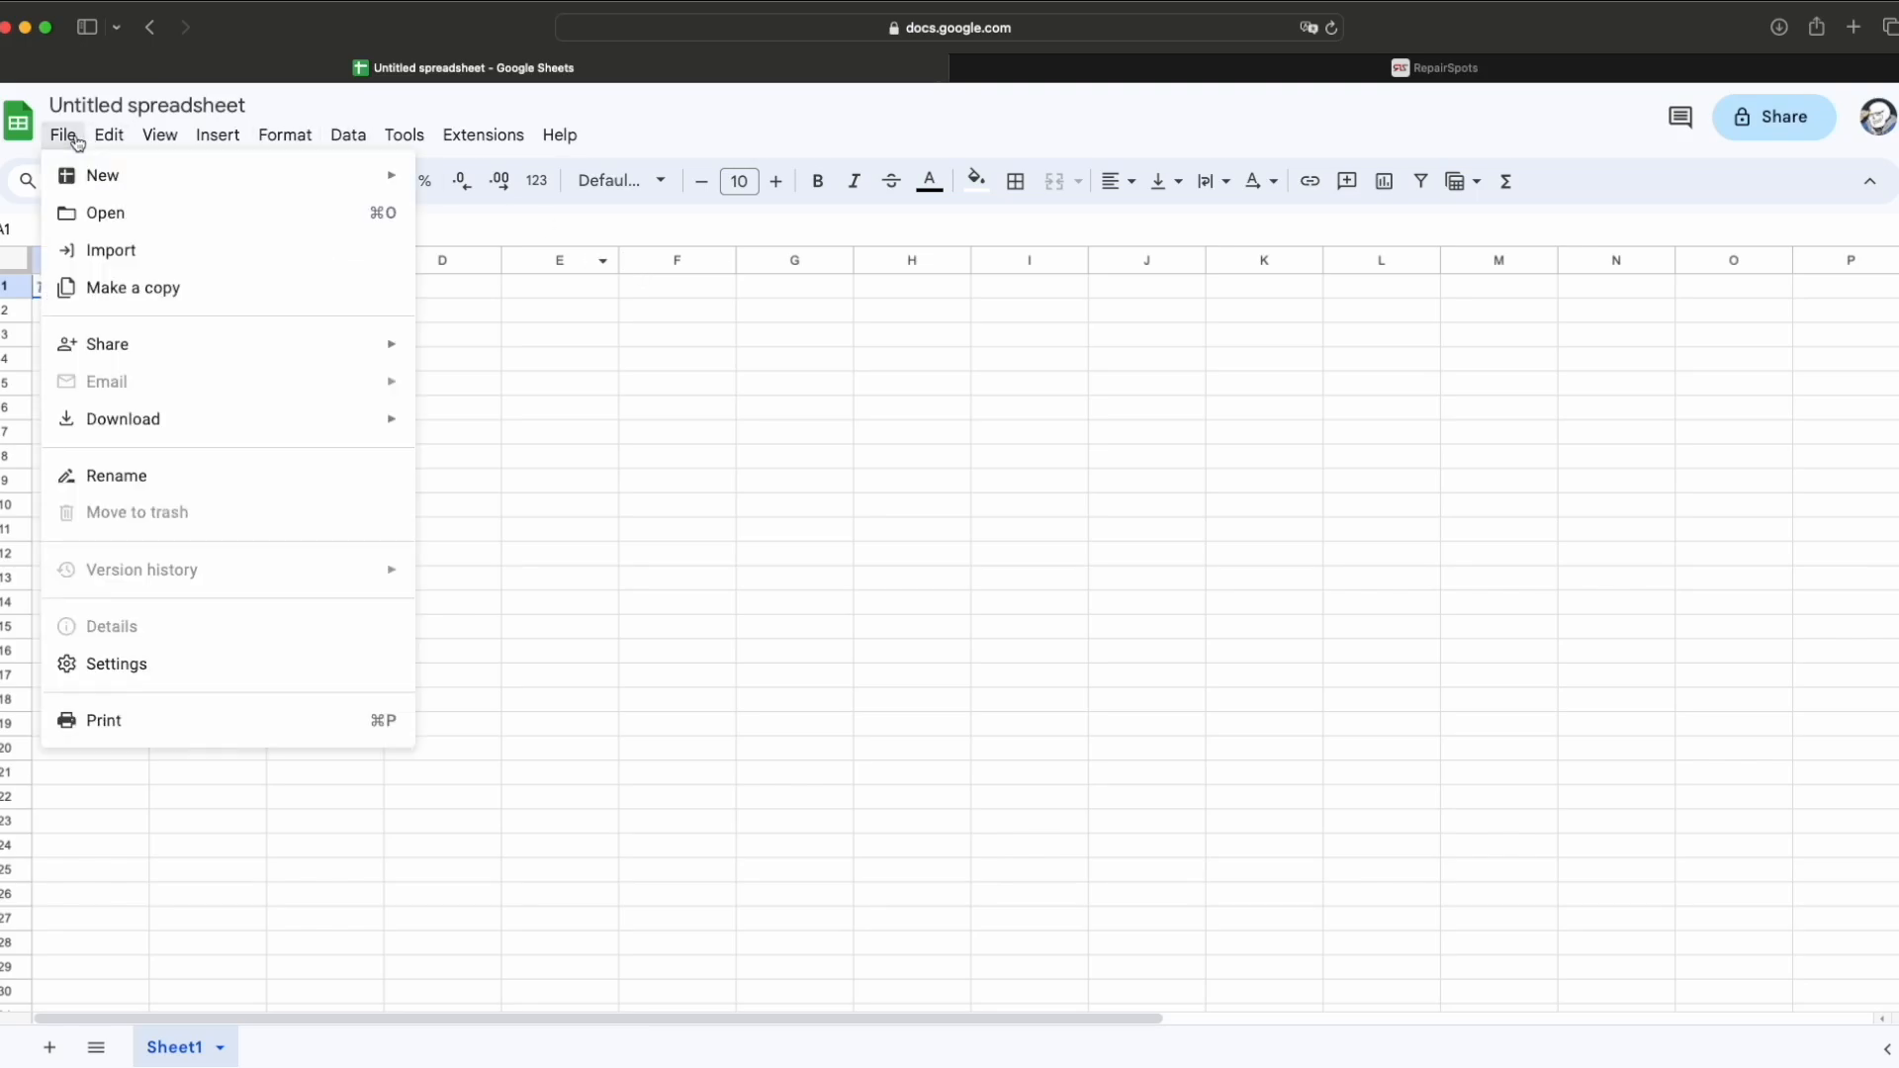
pyautogui.click(72, 251)
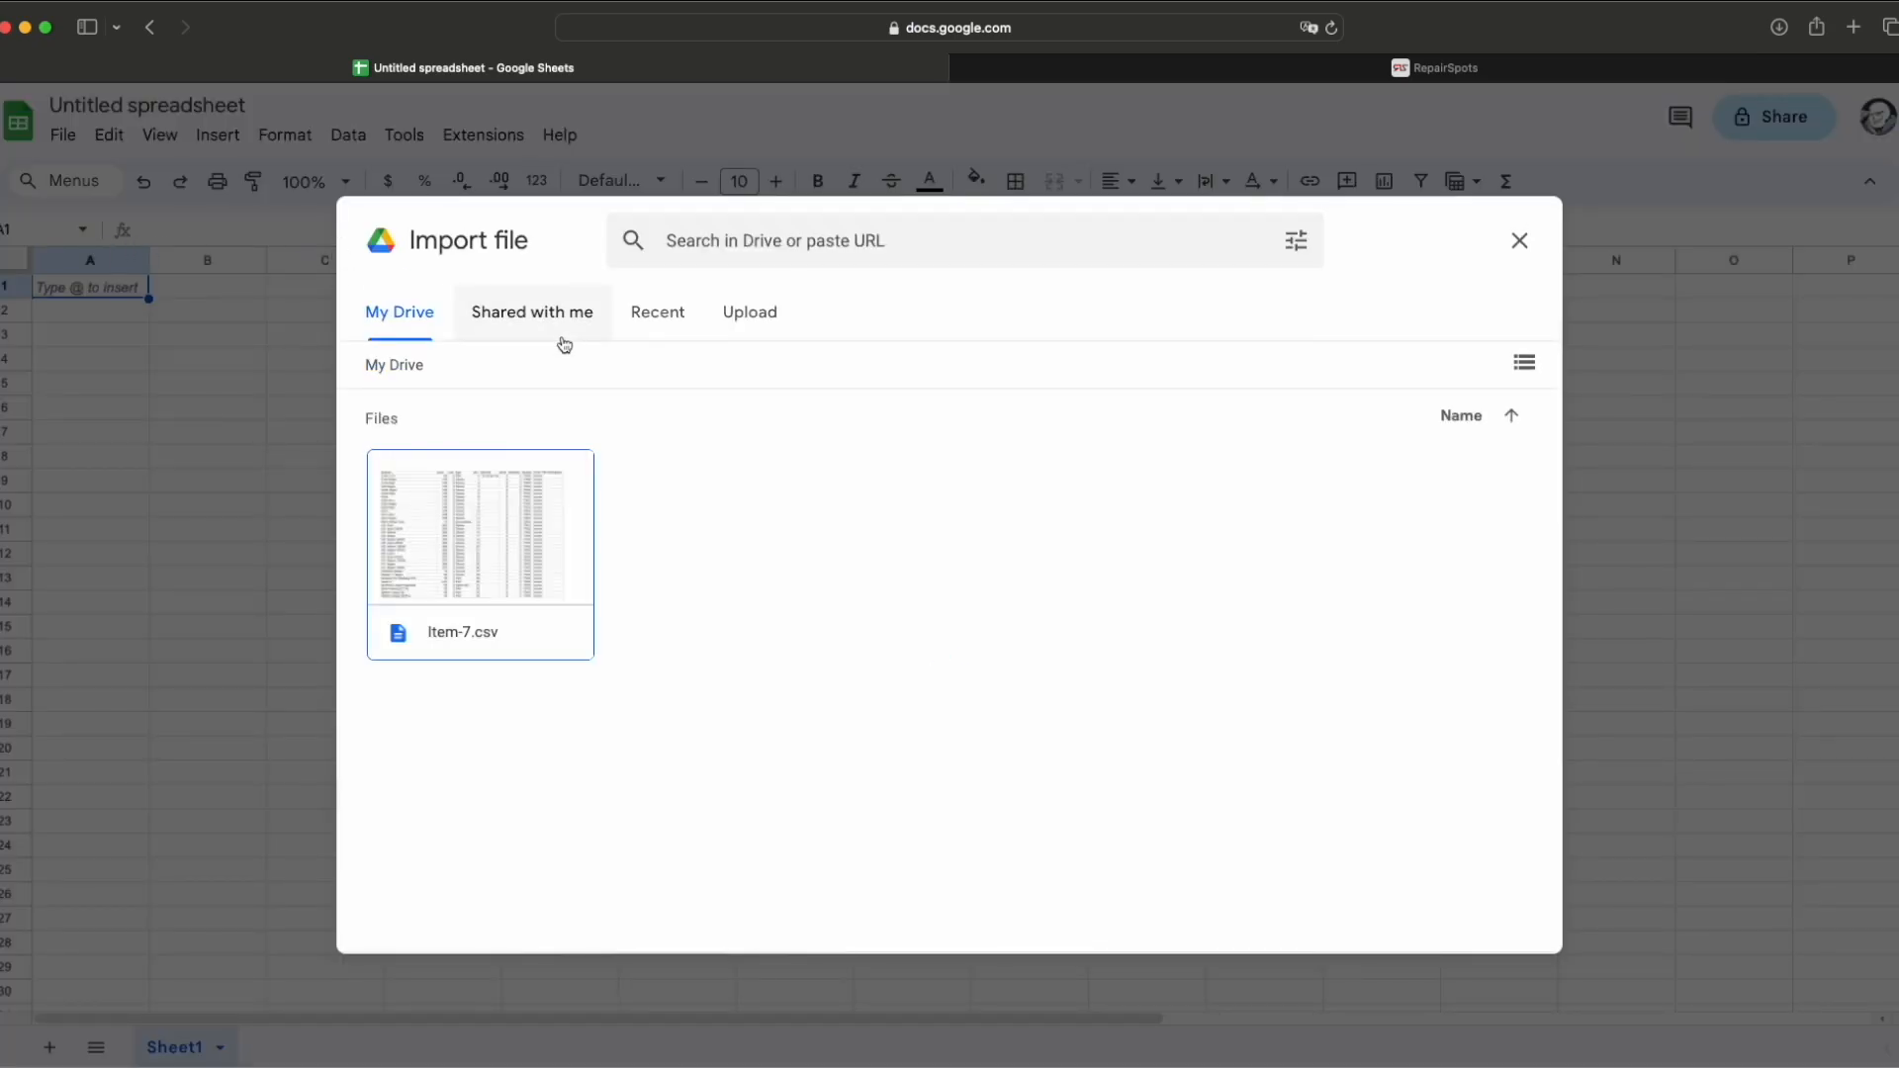
pyautogui.click(744, 319)
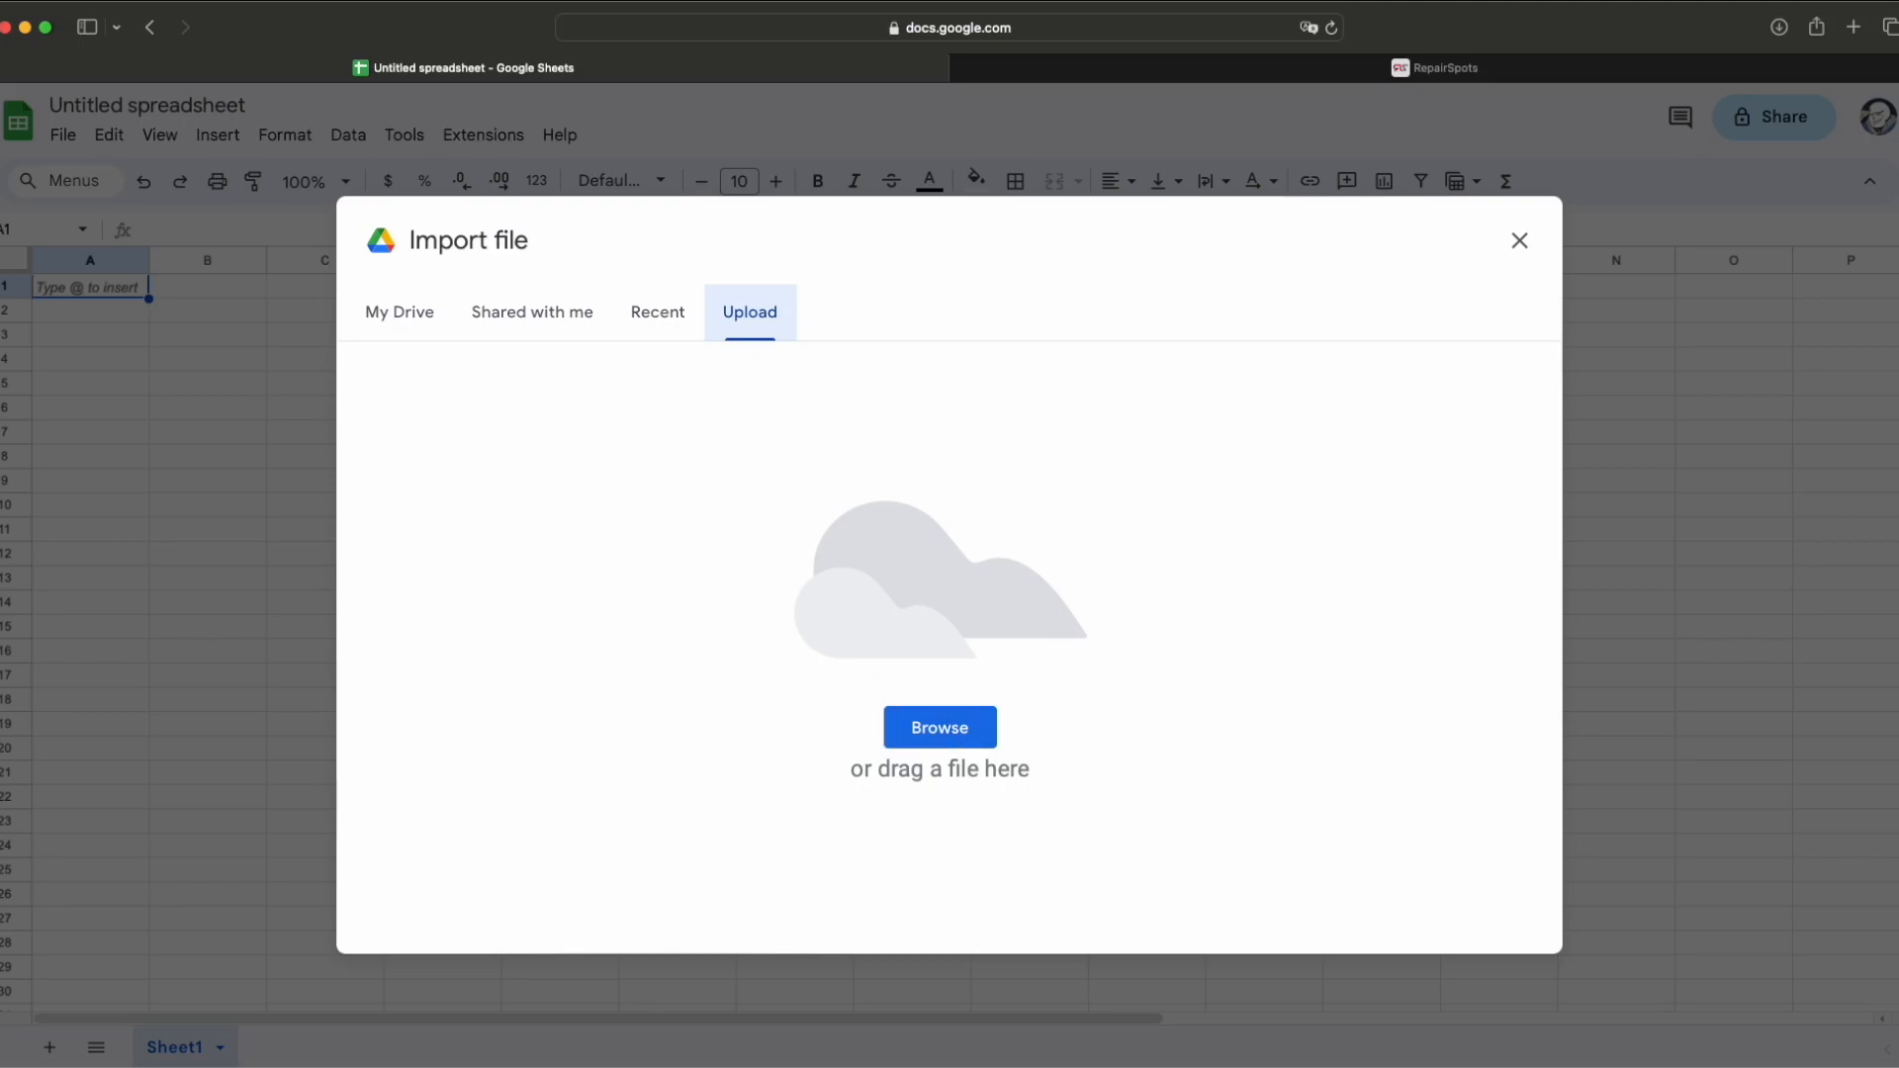
pyautogui.press('super+Tab')
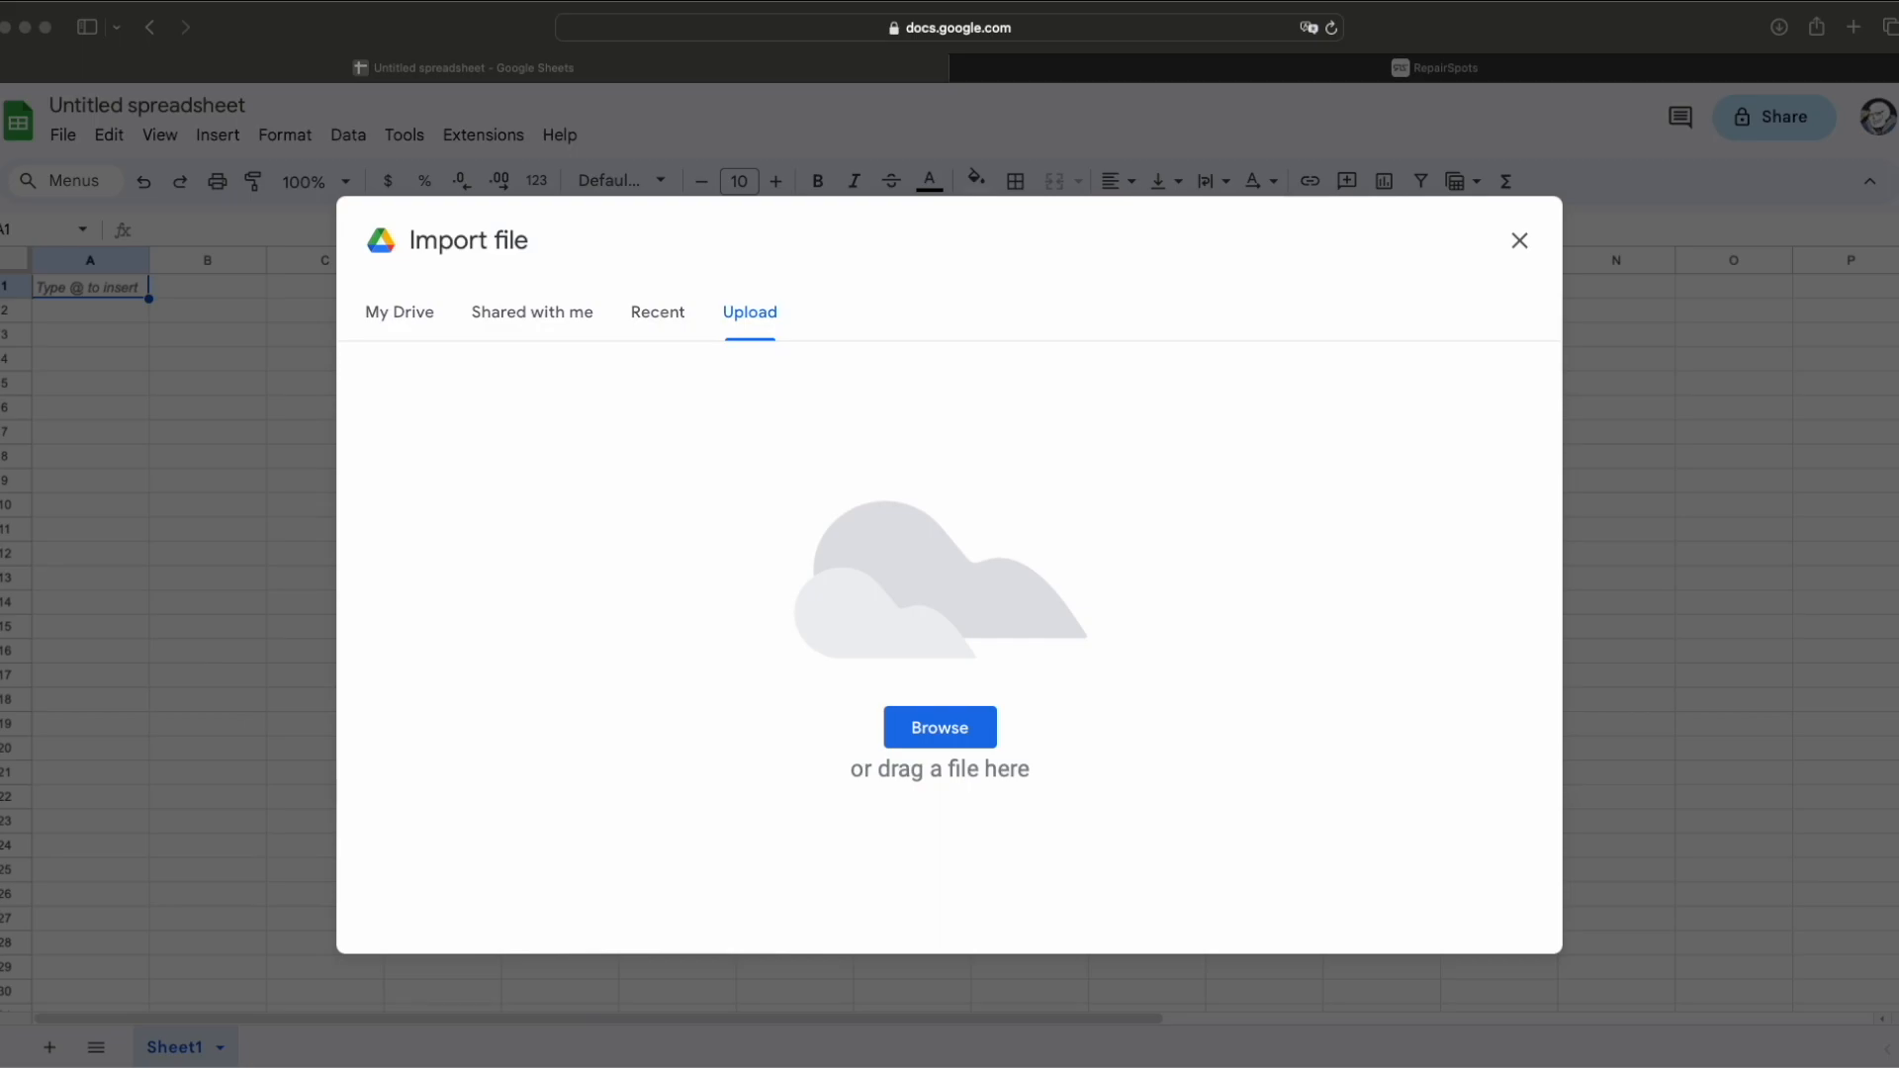
pyautogui.moveTo(57, 585); pyautogui.dragTo(1076, 594)
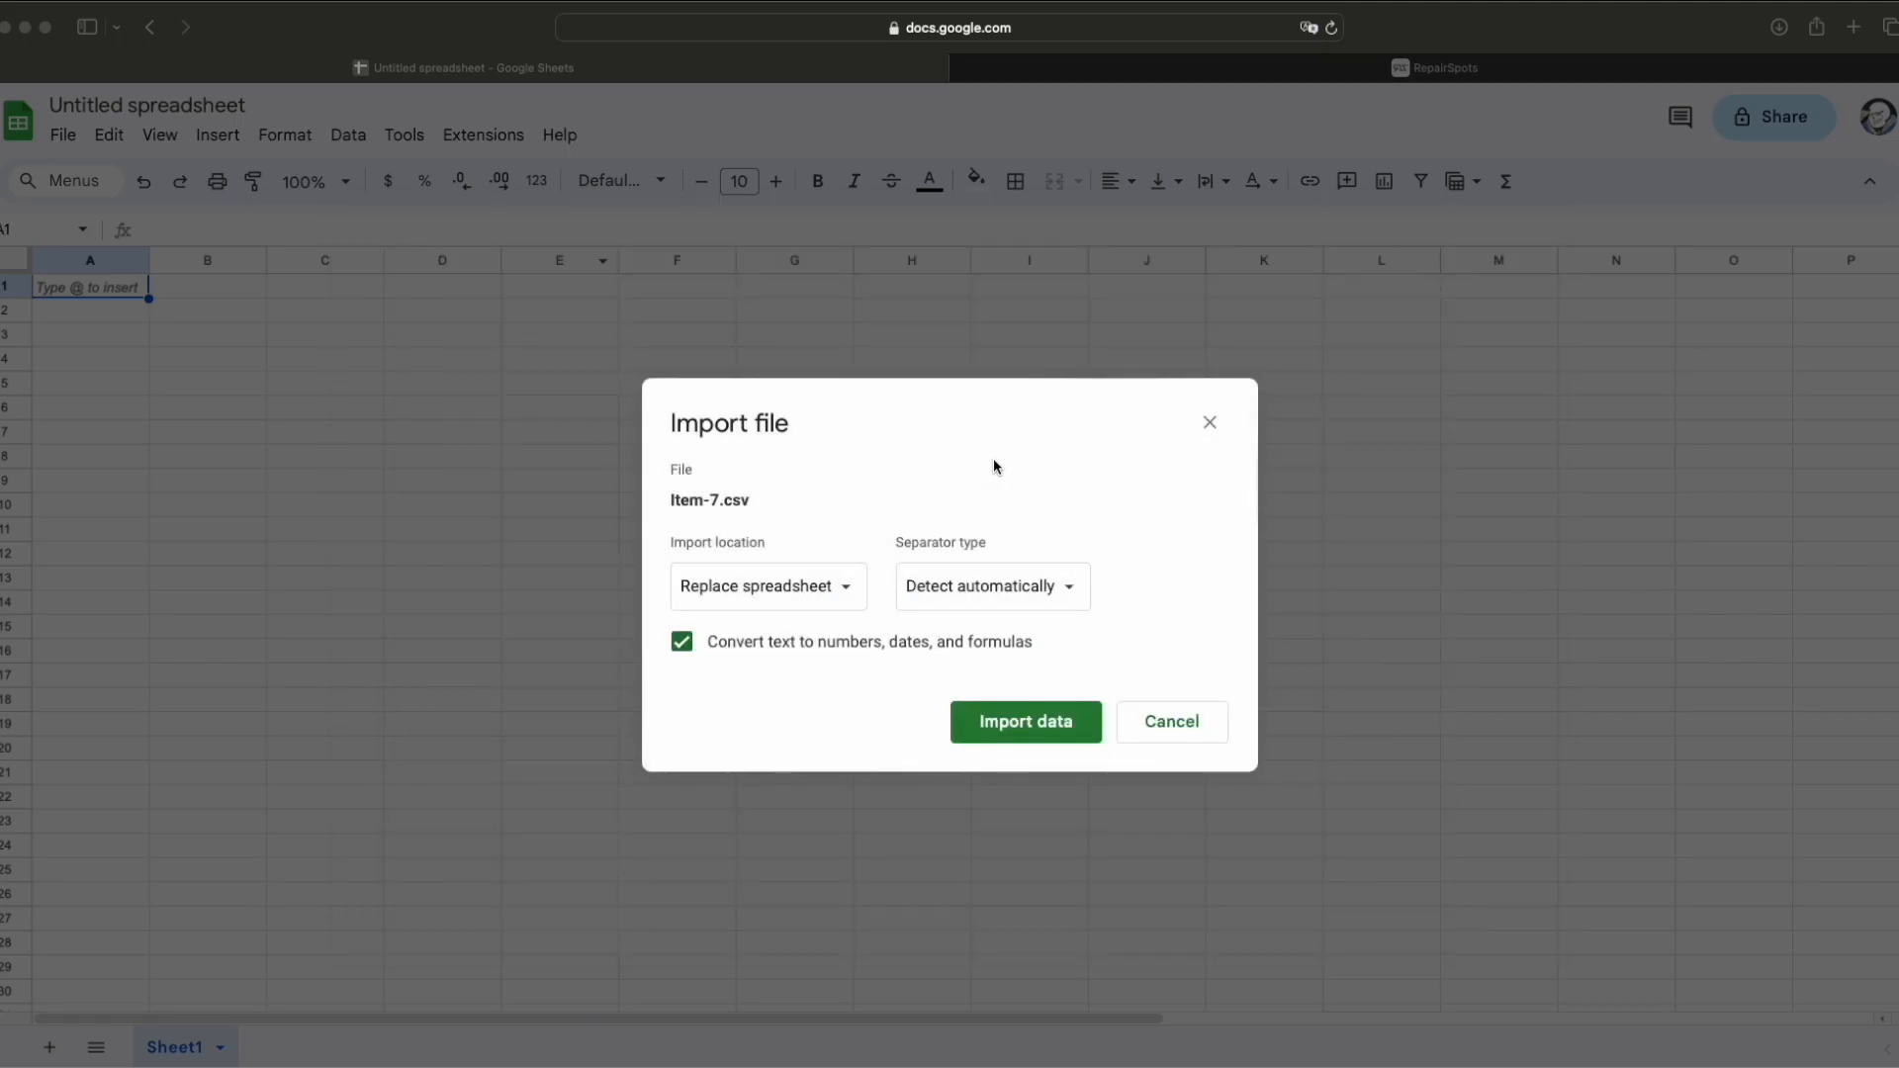
pyautogui.click(1048, 732)
pyautogui.click(1046, 730)
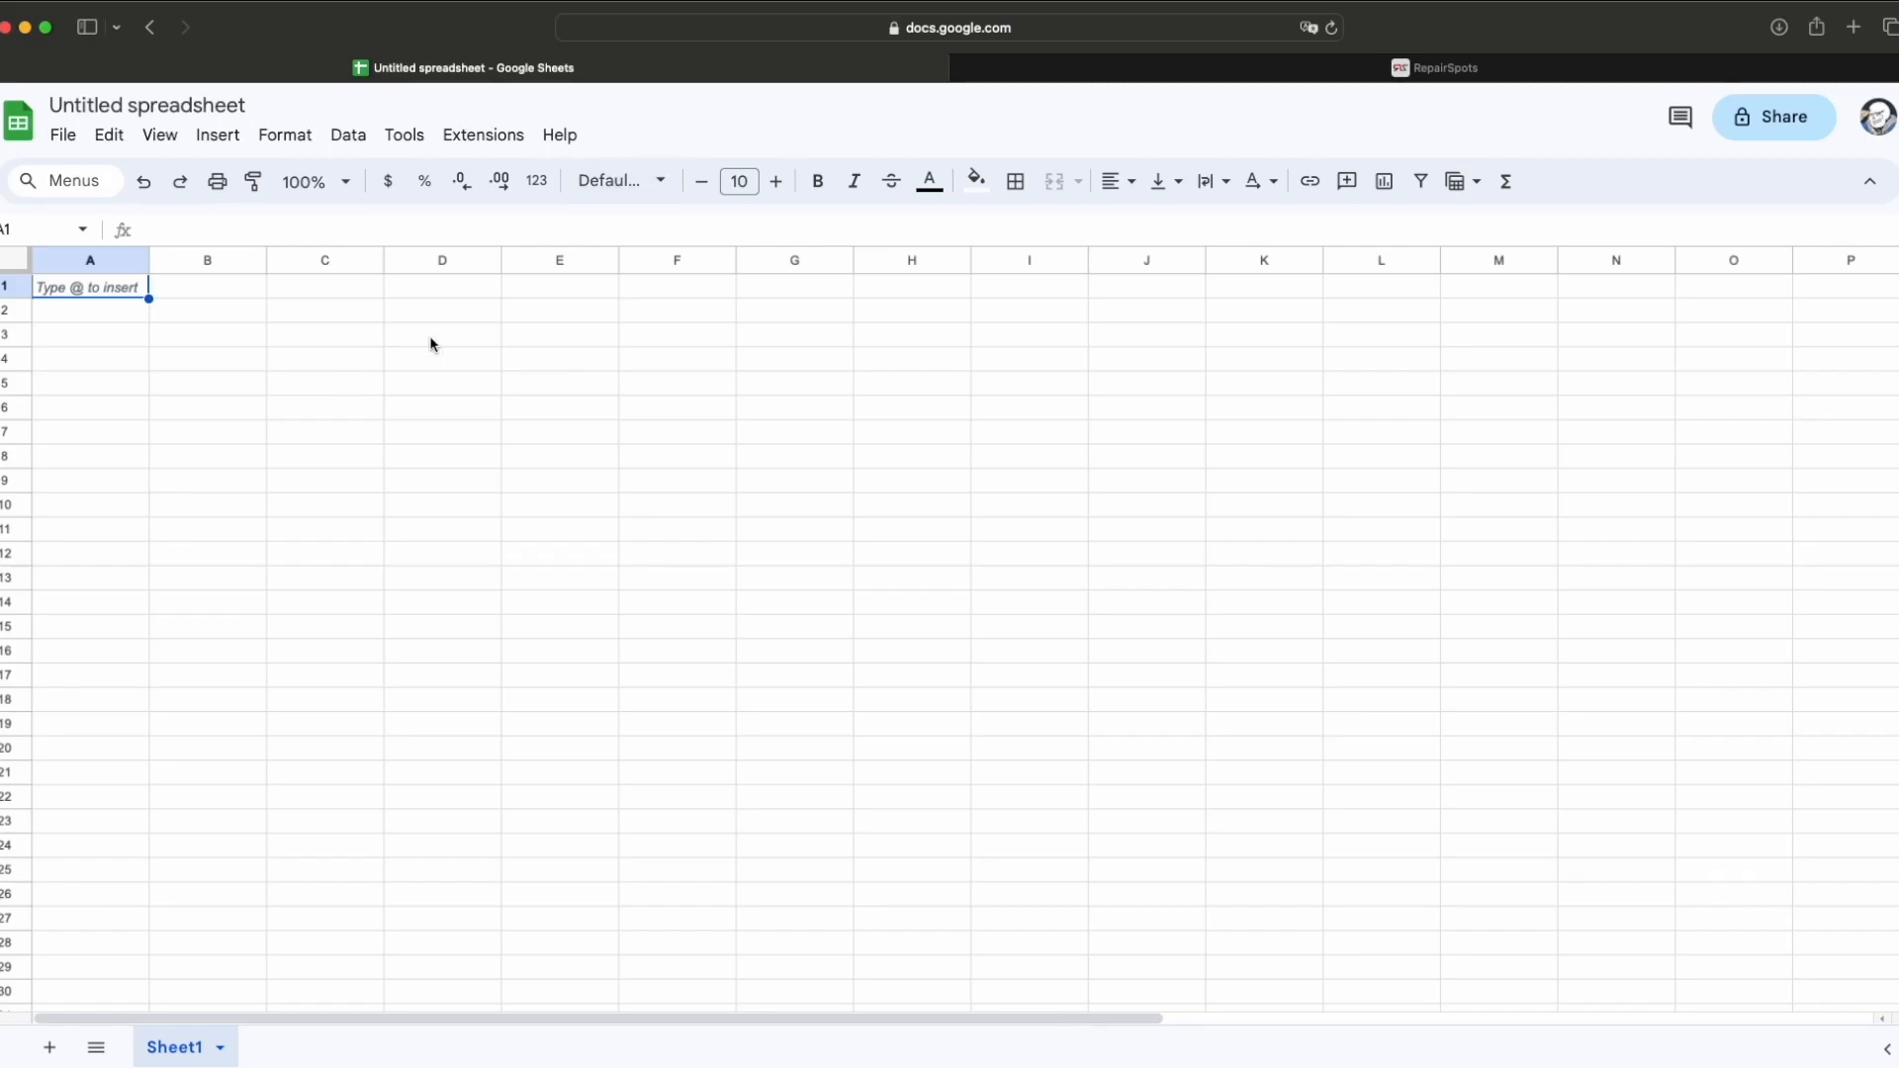
pyautogui.click(1333, 30)
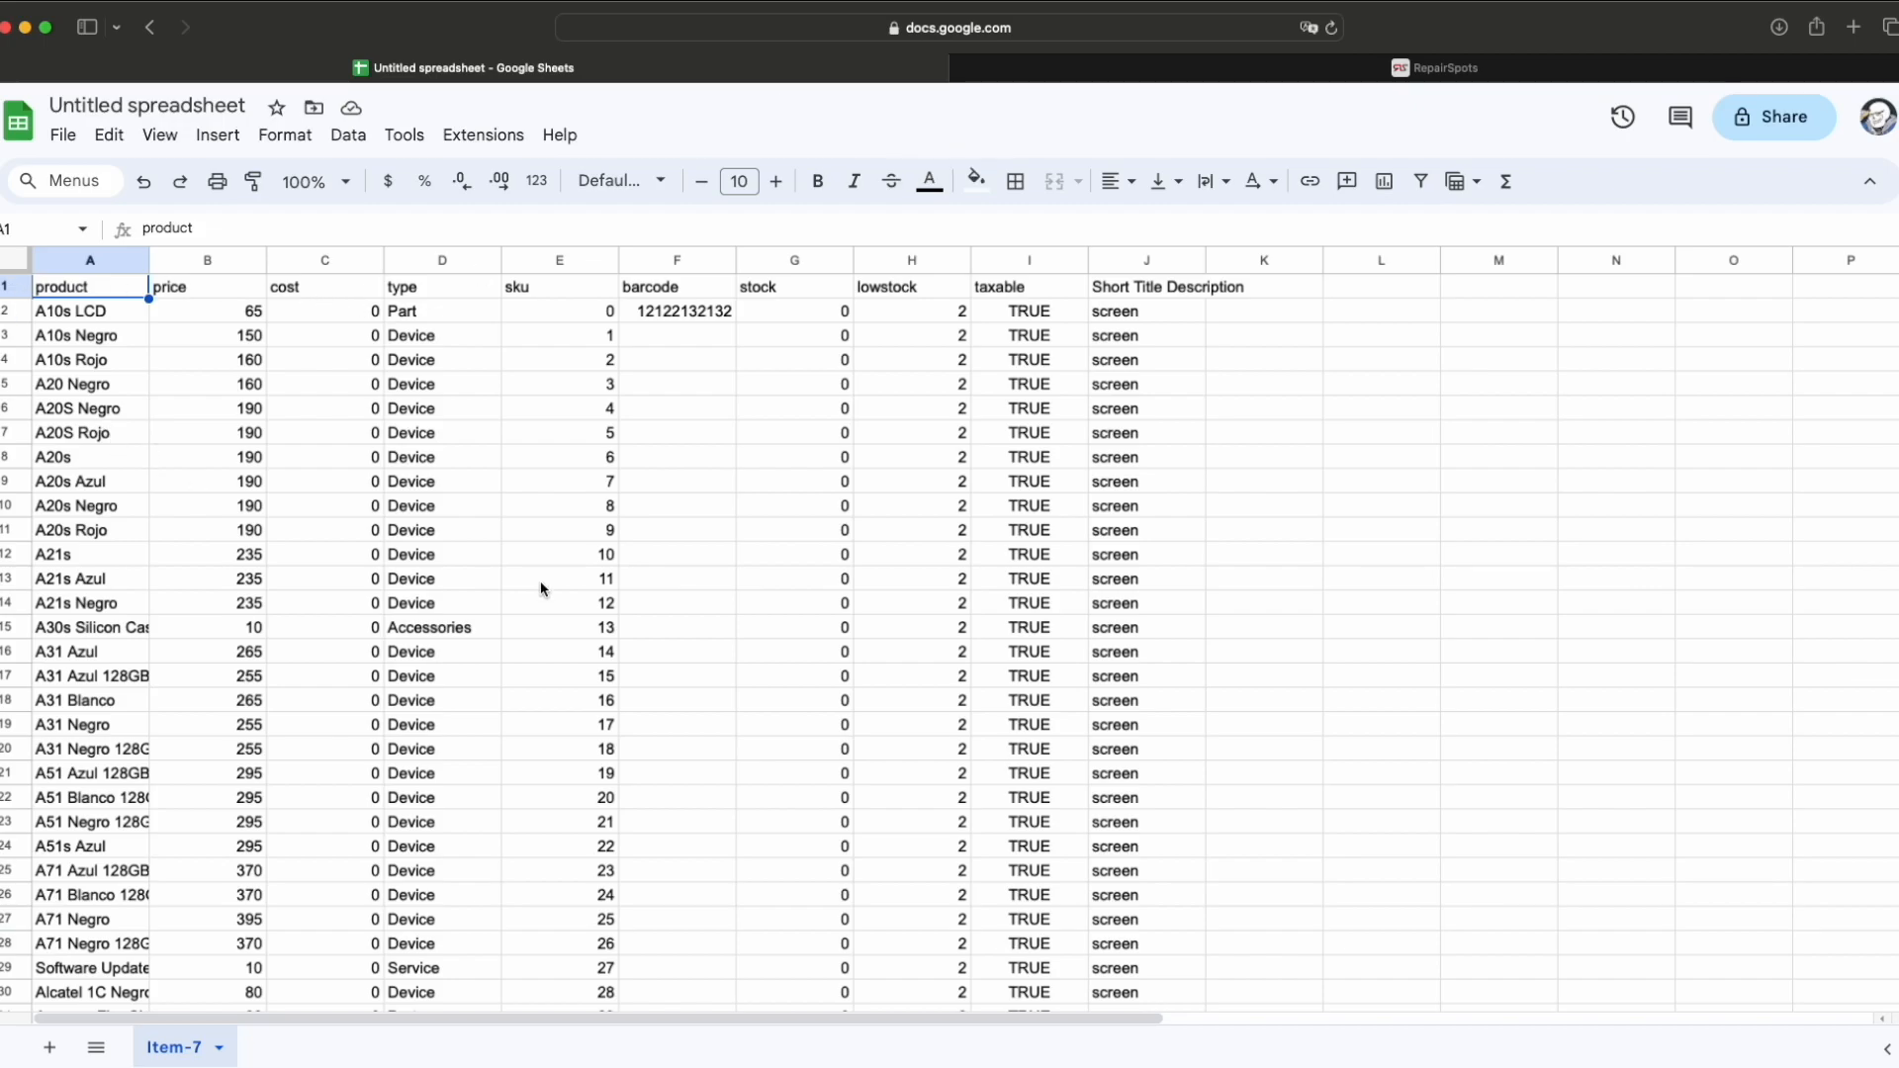
# Step: Select the Item-7 product rows from row 2 and scroll down to the last data row
pyautogui.scroll(-10, 538, 590)
pyautogui.scroll(10, 331, 750)
pyautogui.click(12, 313)
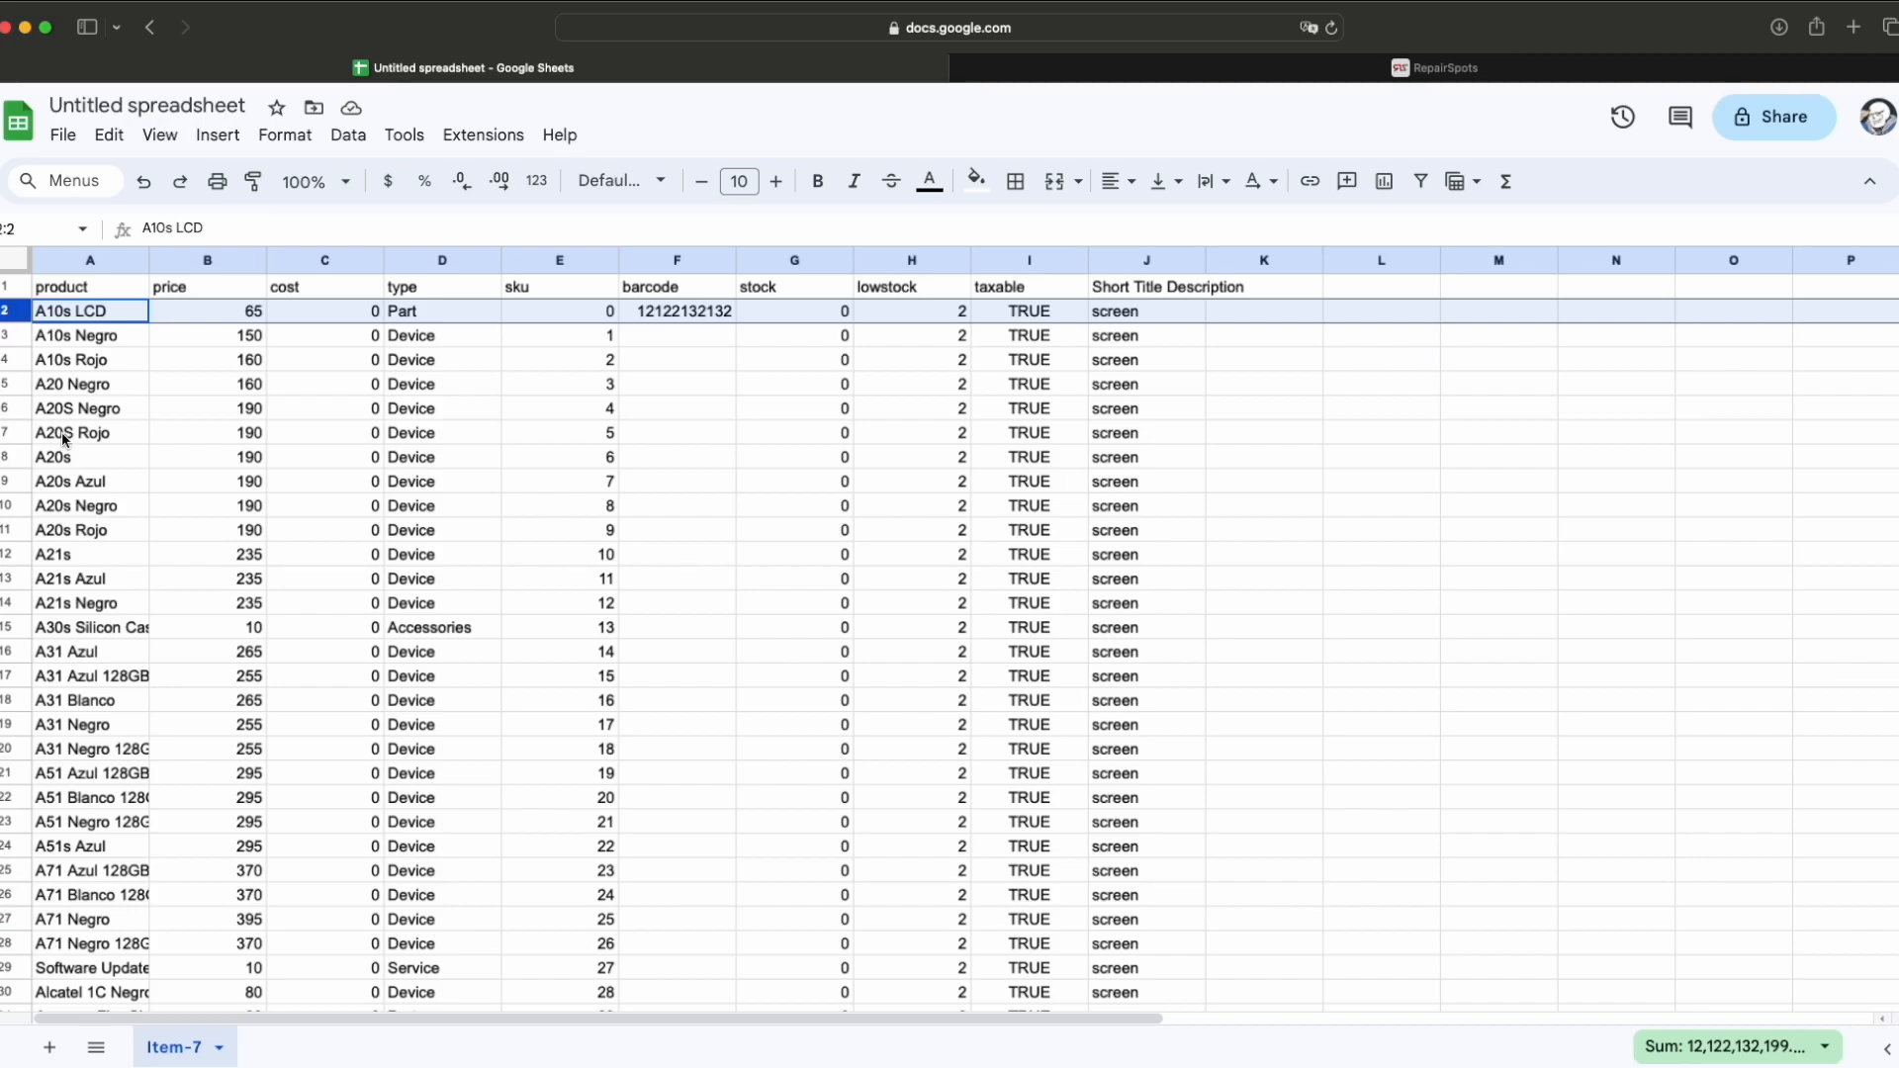
pyautogui.scroll(-15, 497, 660)
pyautogui.scroll(-20, 498, 660)
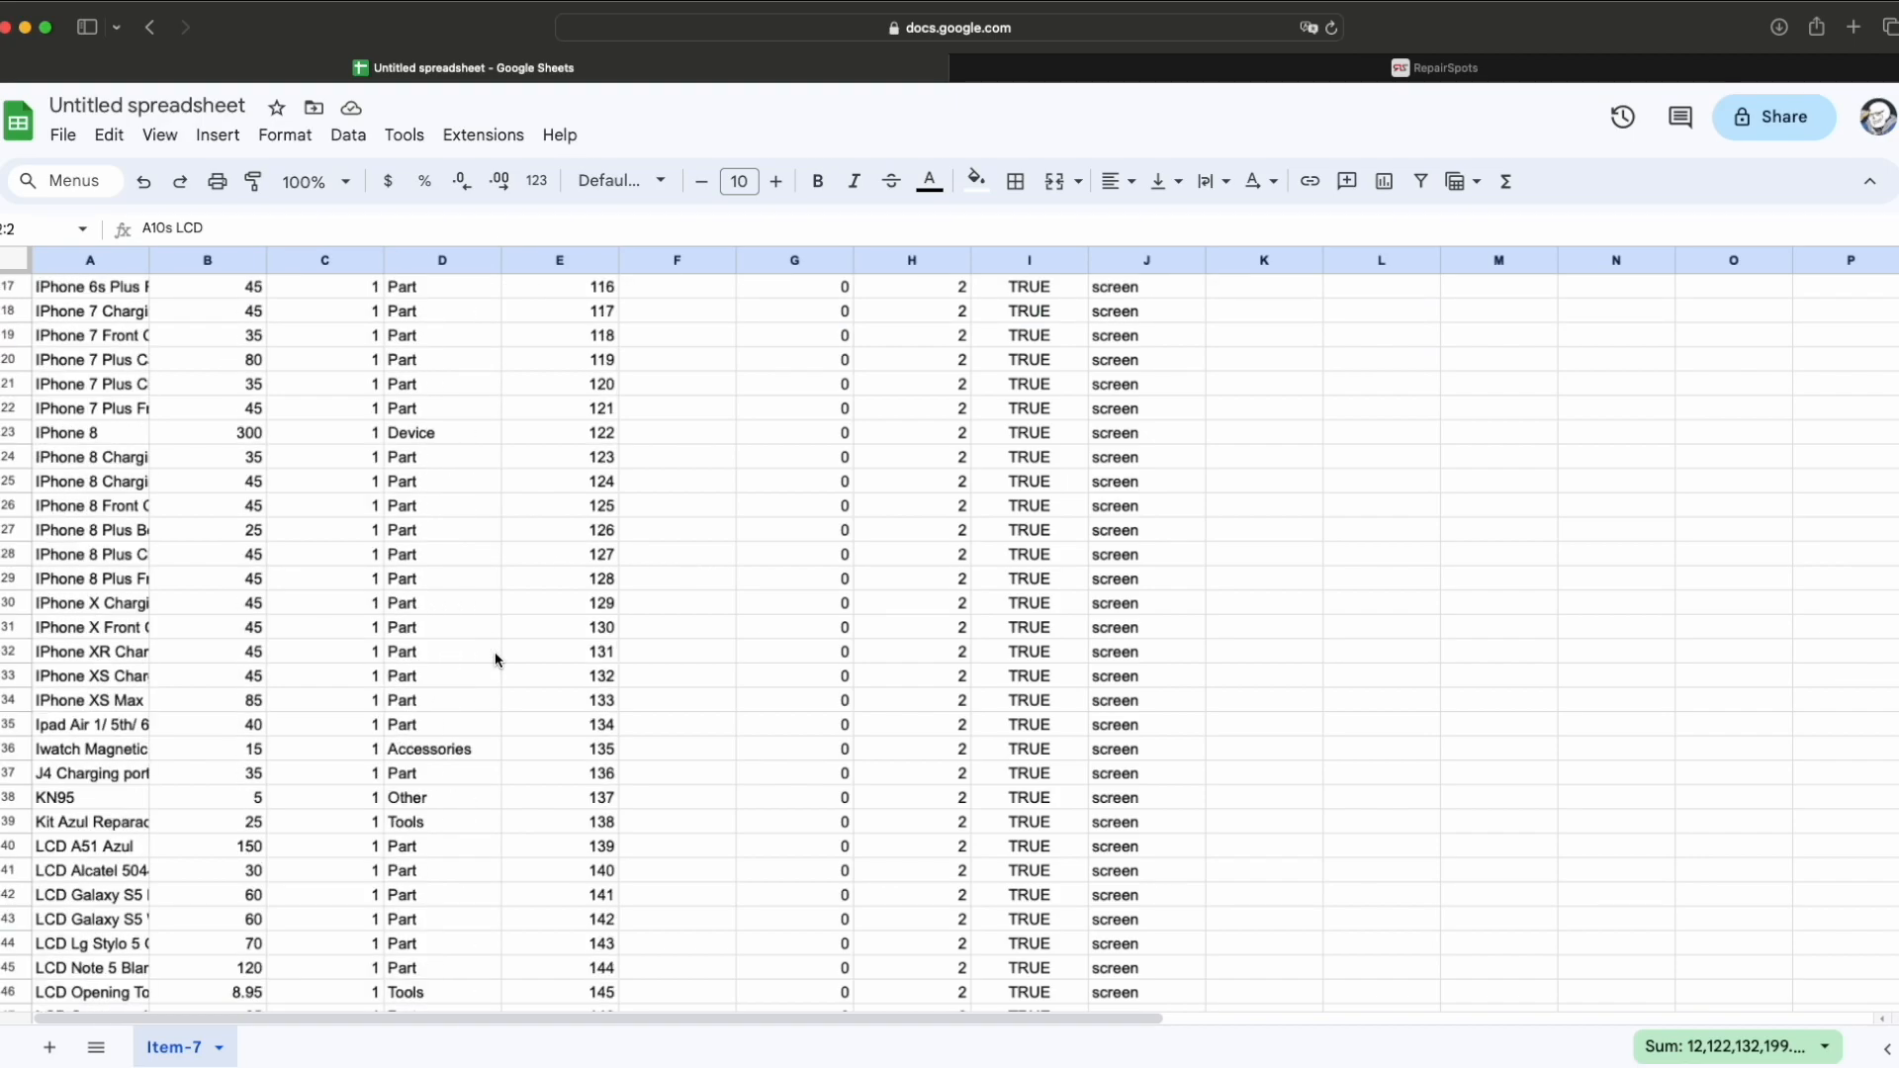
pyautogui.scroll(20, 329, 641)
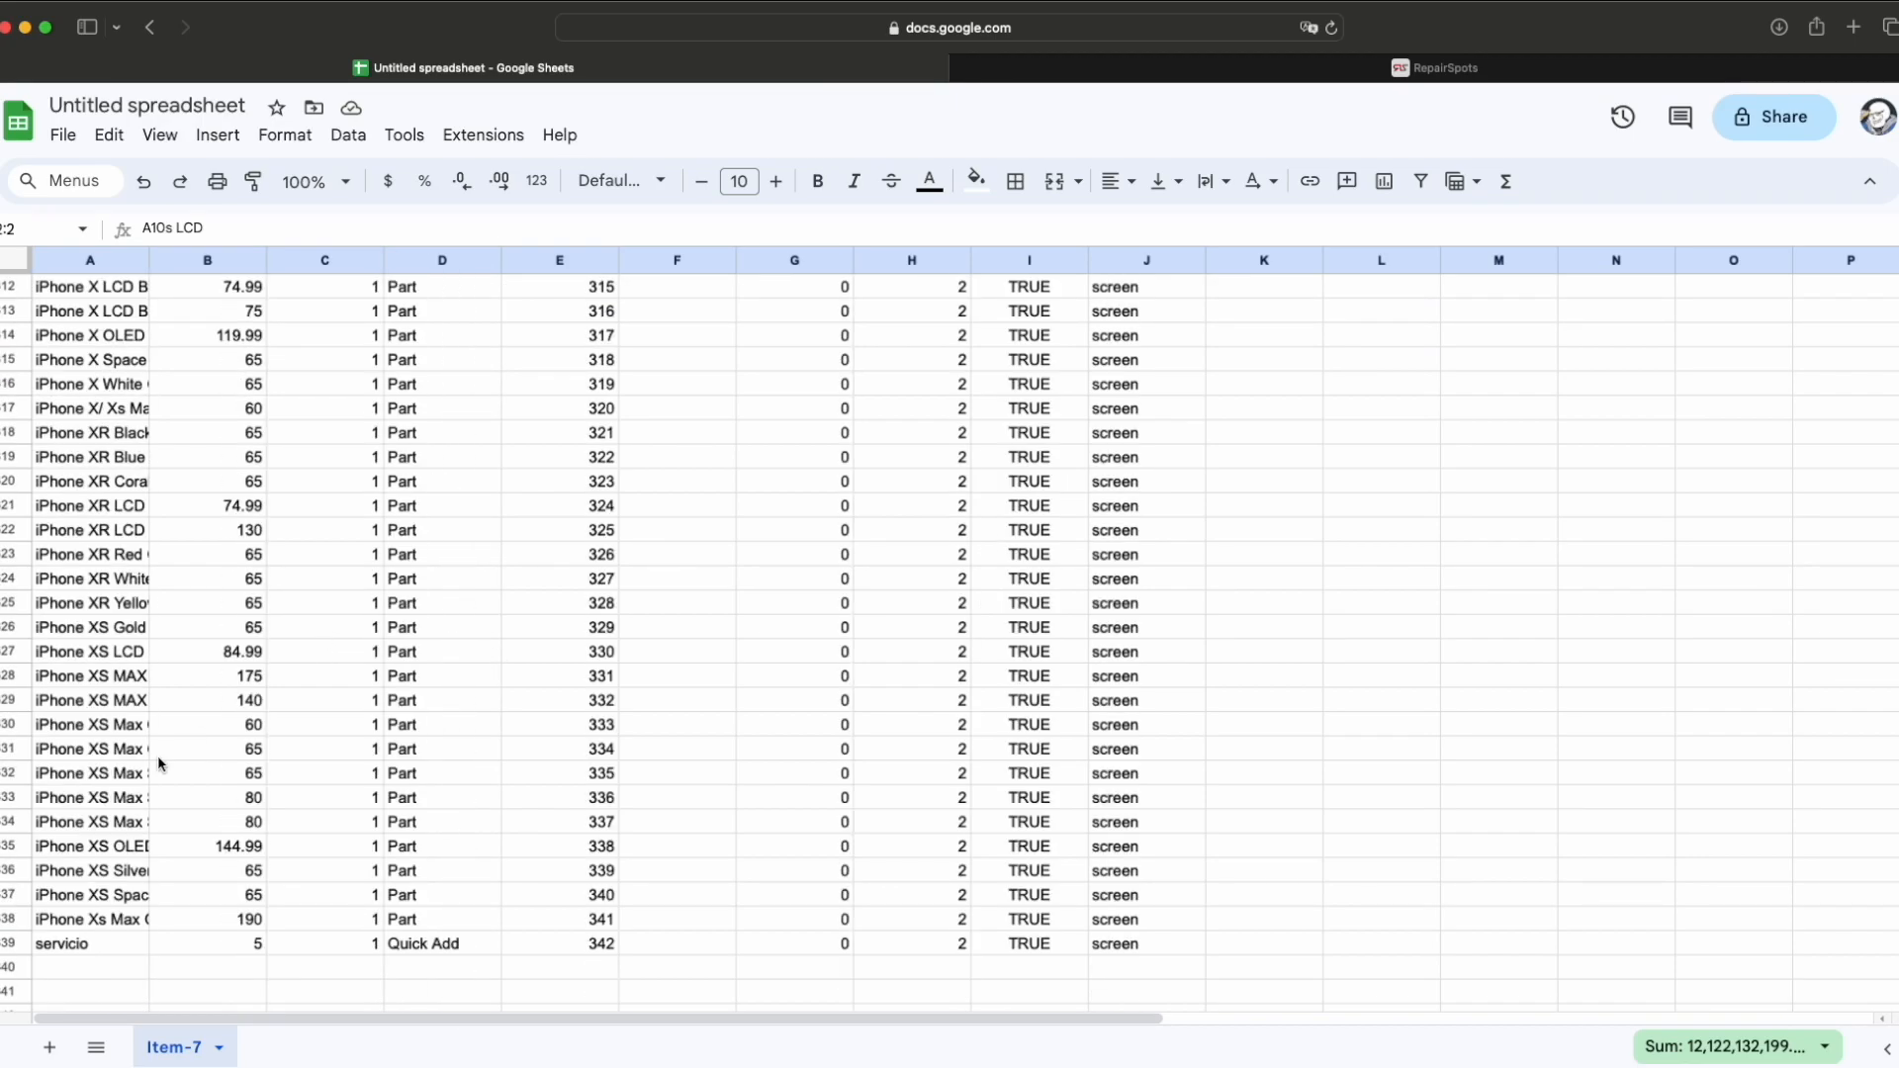
# Step: Clear all product data in rows 2–339 of the Item-7 sheet
pyautogui.keyDown('shift'); pyautogui.click(20, 943); pyautogui.keyUp('shift')
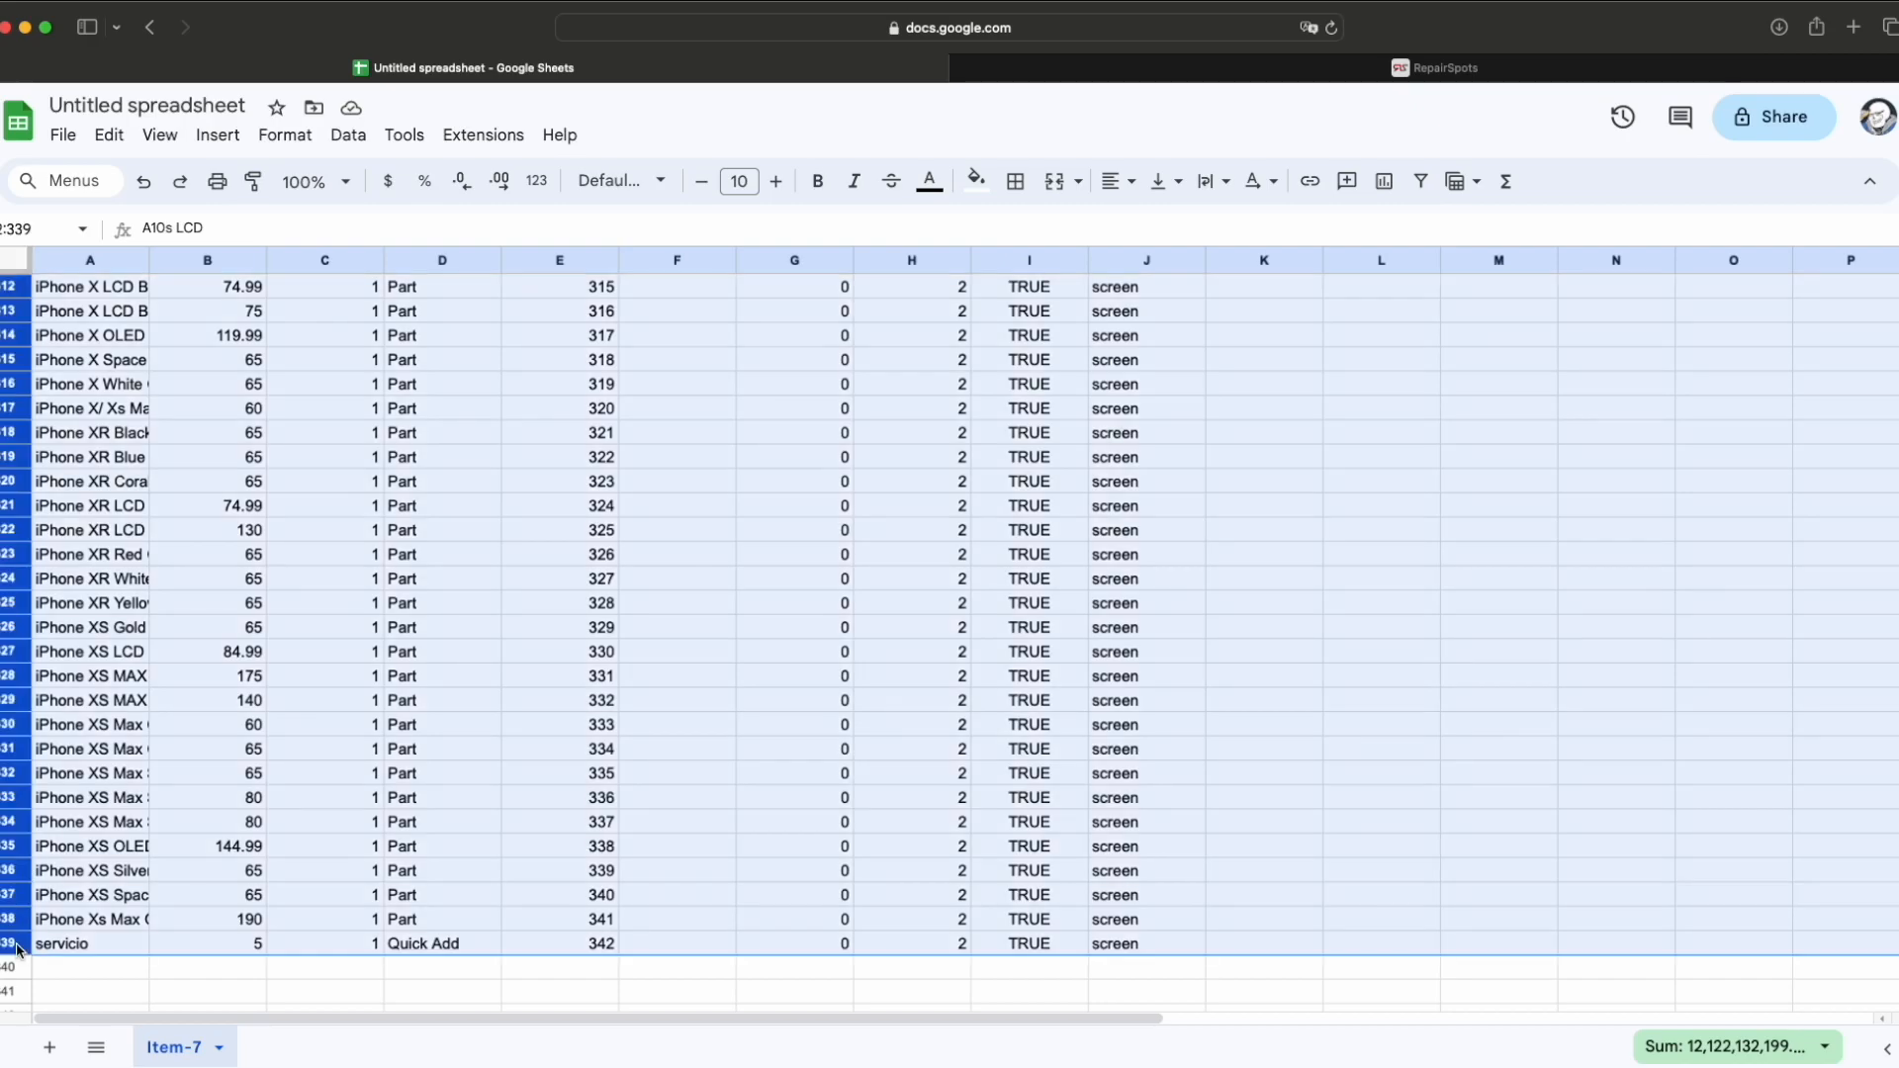
pyautogui.press('Delete')
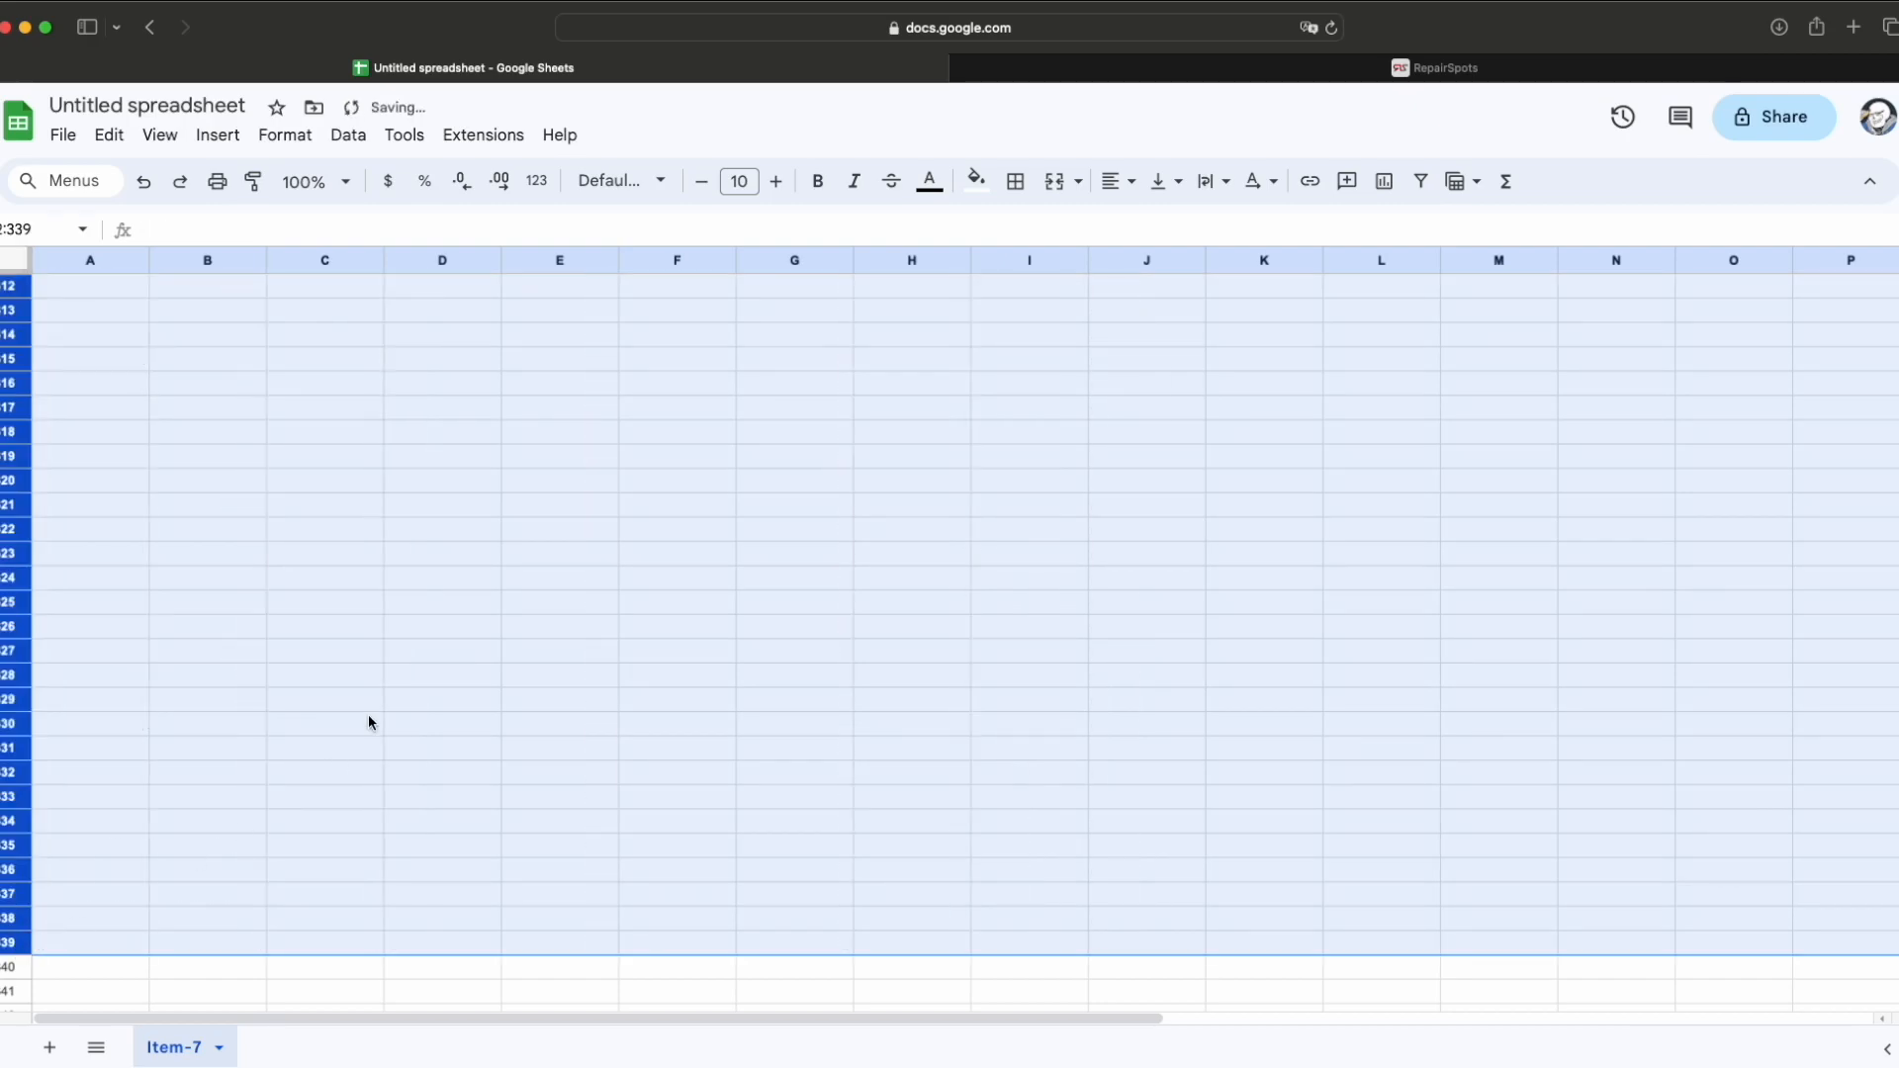
pyautogui.click(369, 717)
pyautogui.scroll(20, 369, 717)
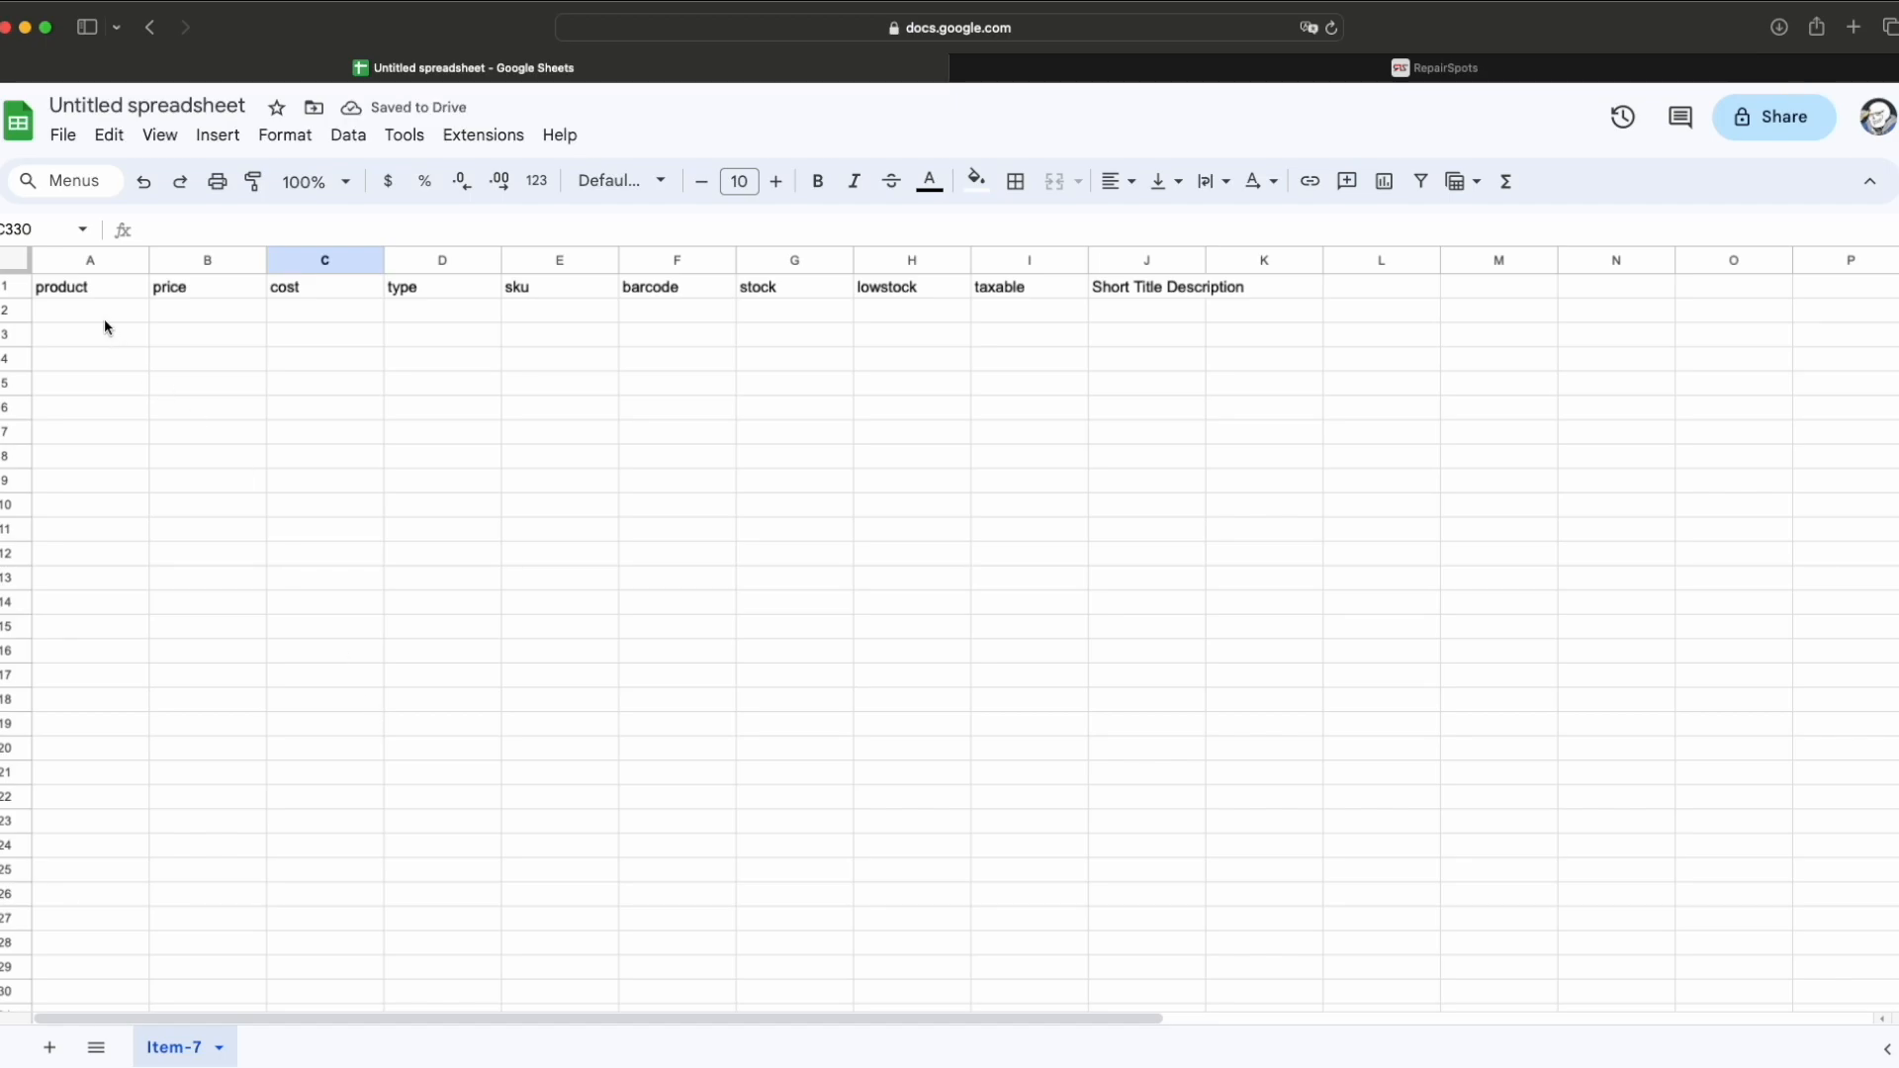
# Step: Check the remaining product and price headers and the now-empty row 2
pyautogui.click(76, 293)
pyautogui.click(180, 291)
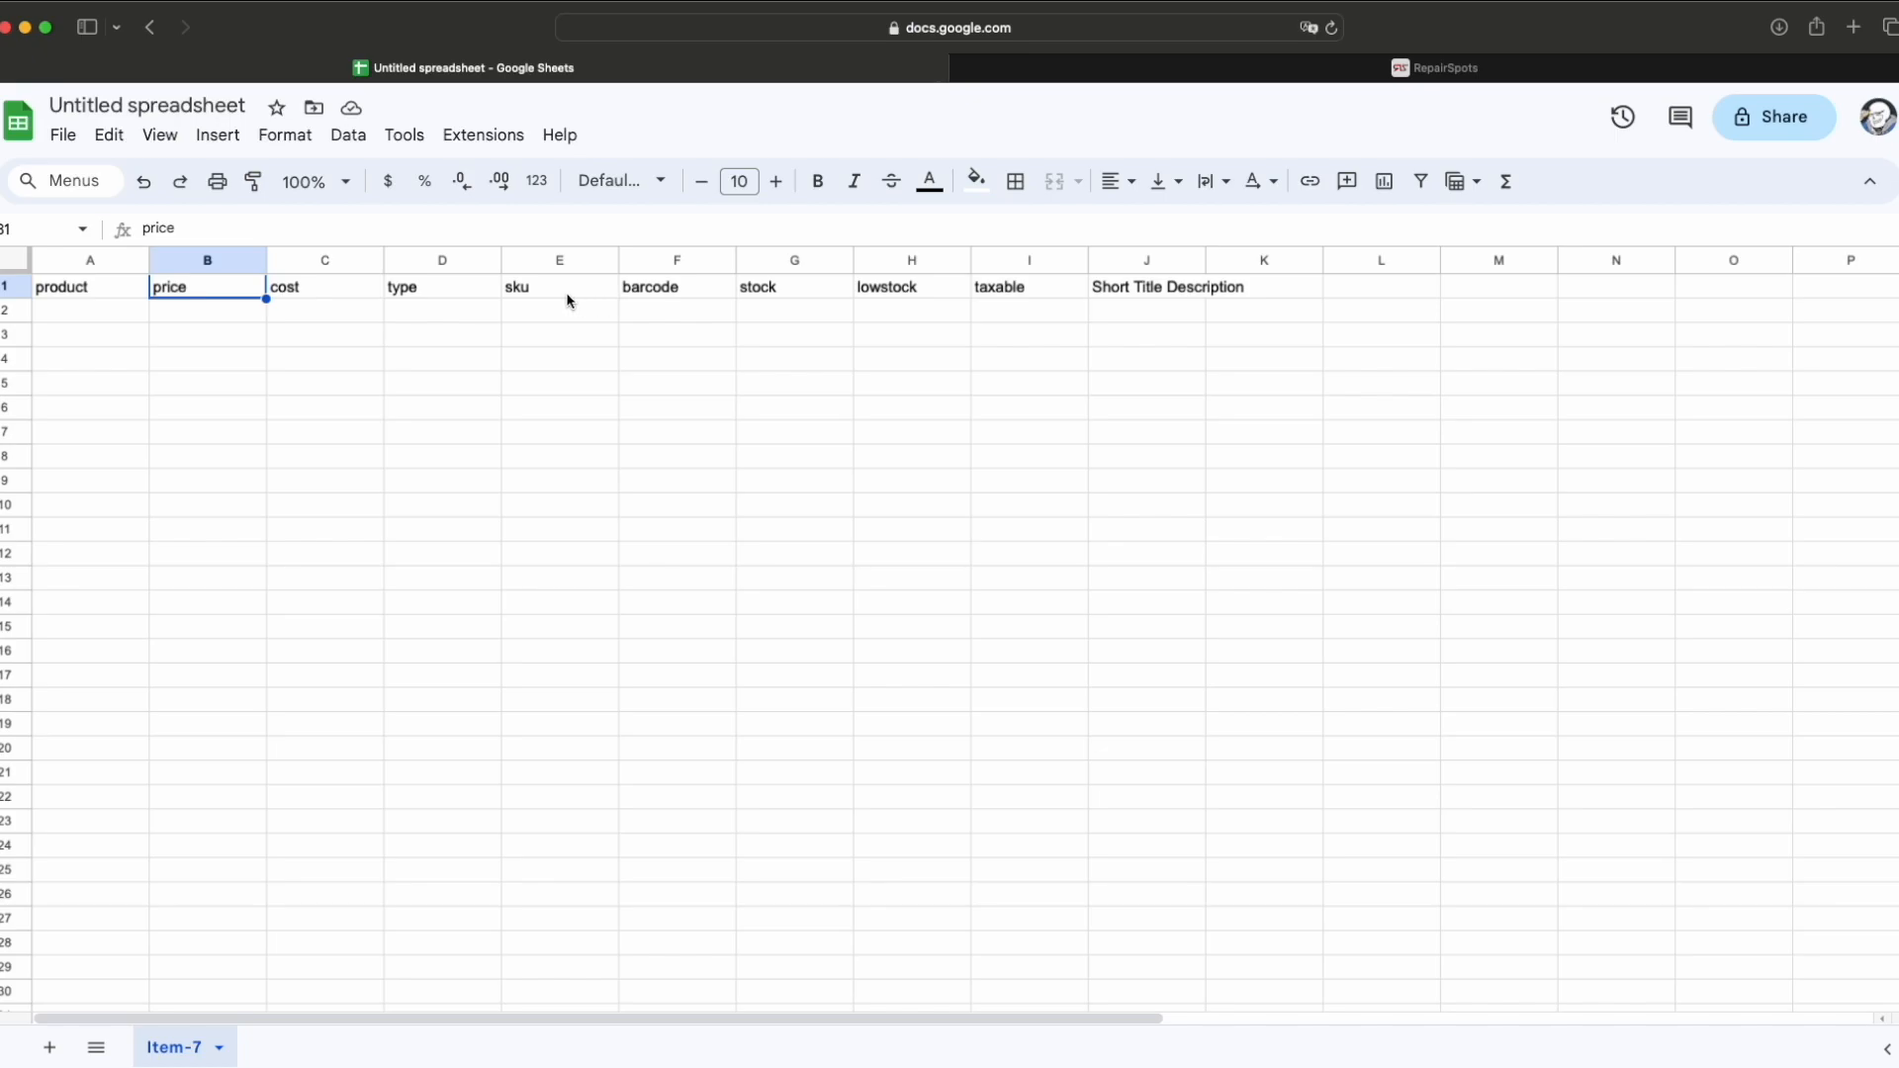
pyautogui.click(1359, 312)
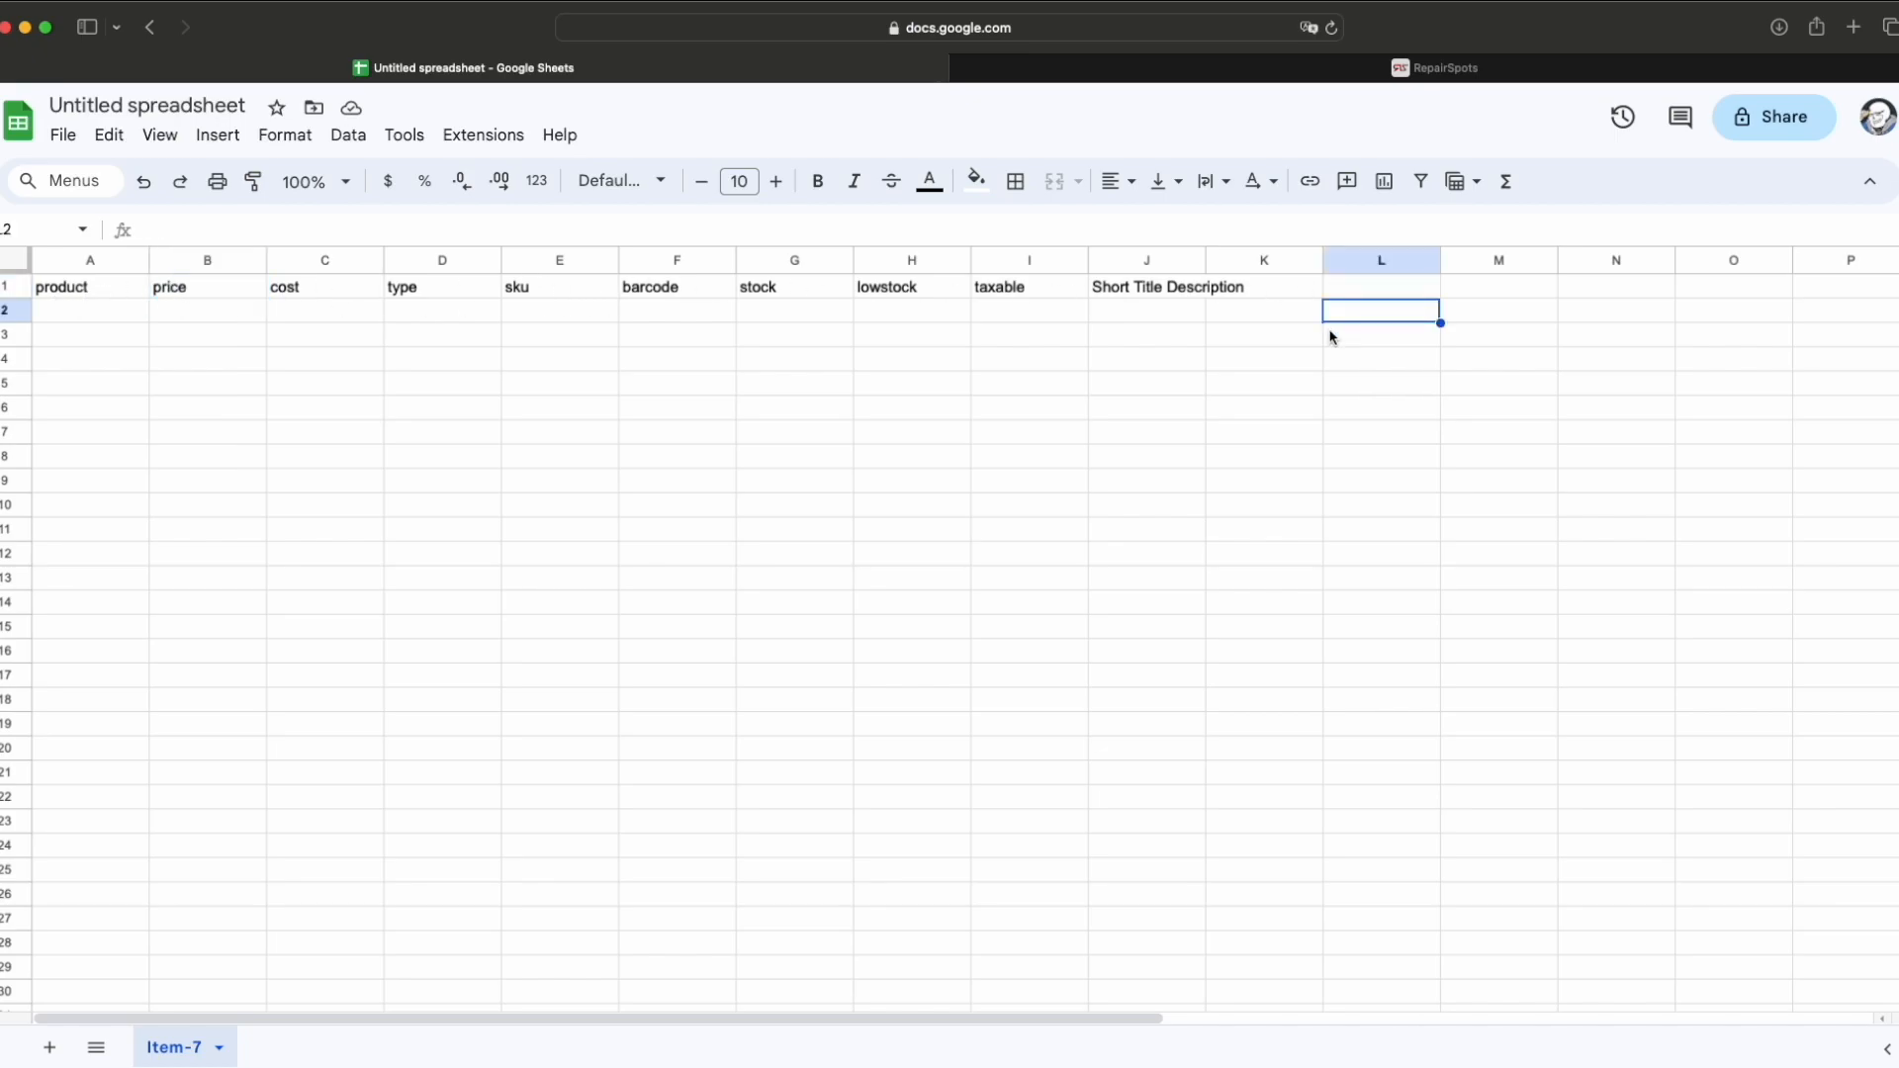
pyautogui.click(85, 316)
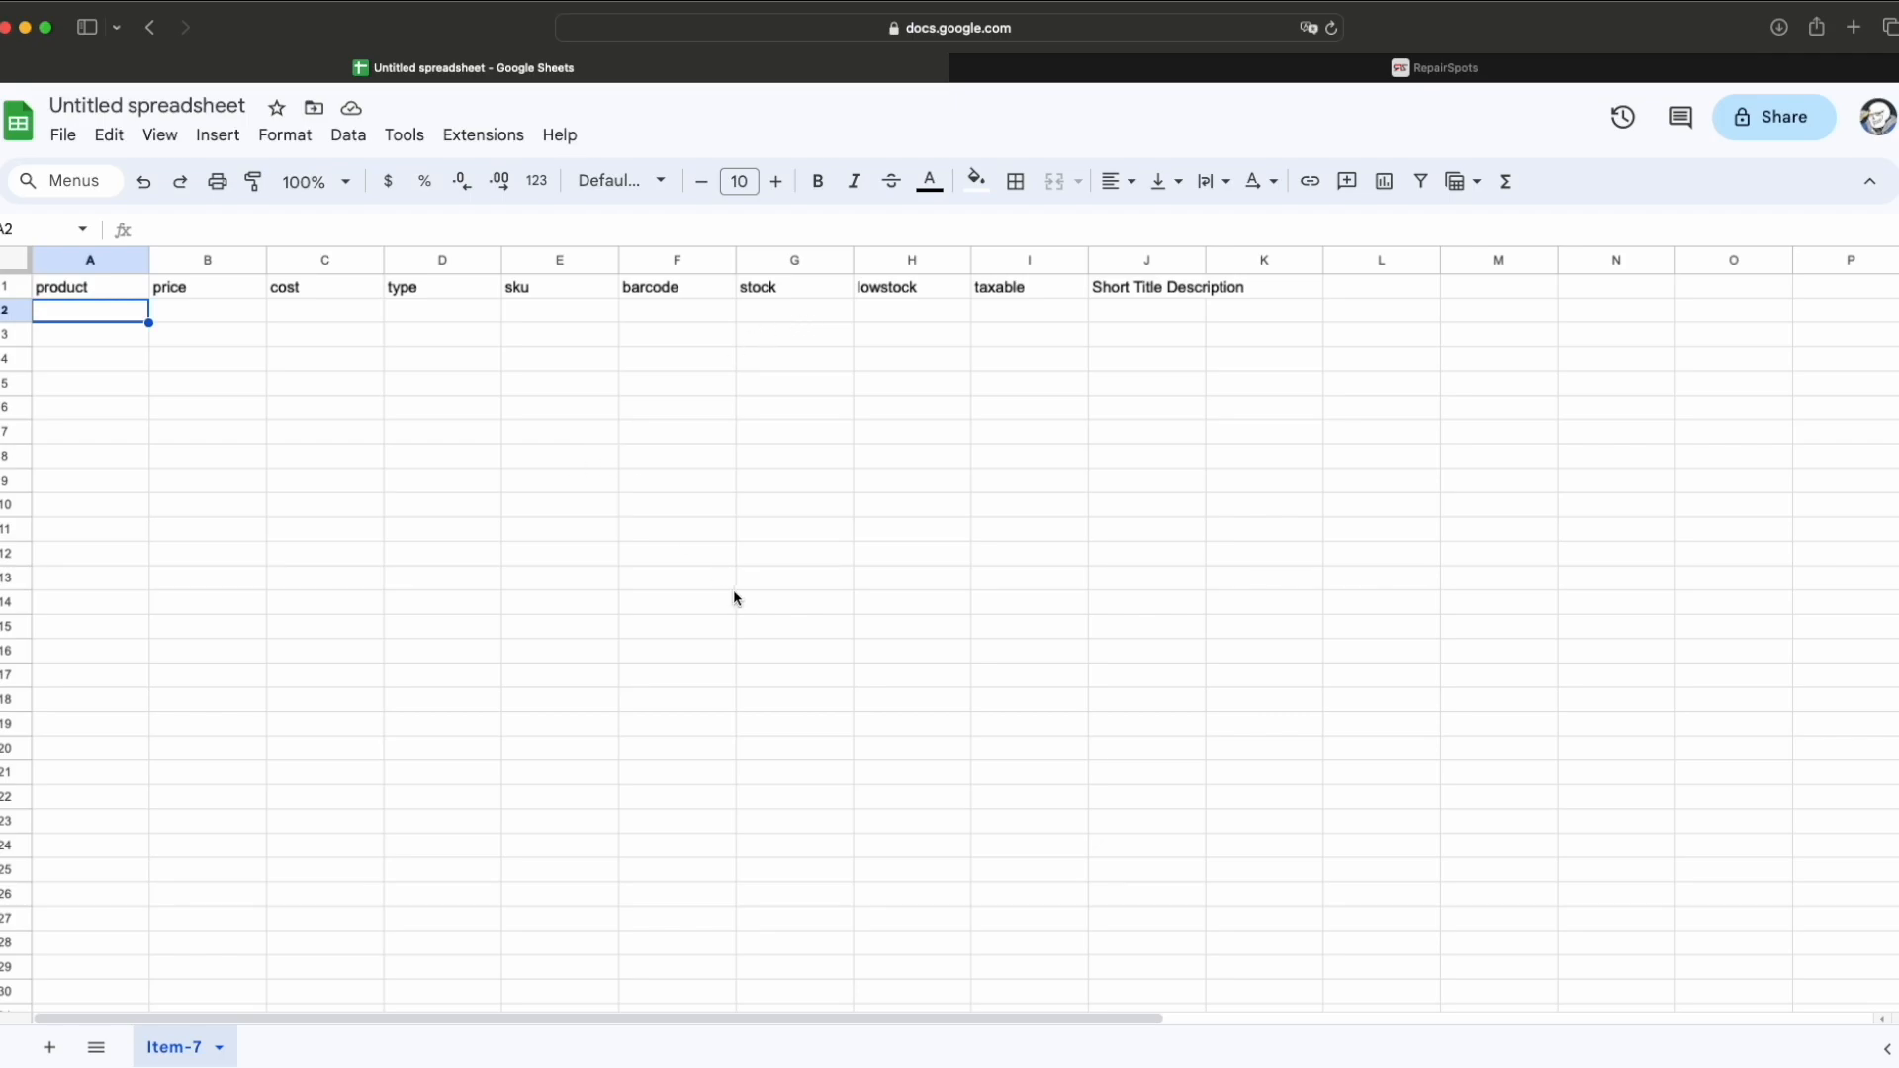
# Step: Import inventory-sample-csv.csv as a new spreadsheet and open it
pyautogui.click(63, 139)
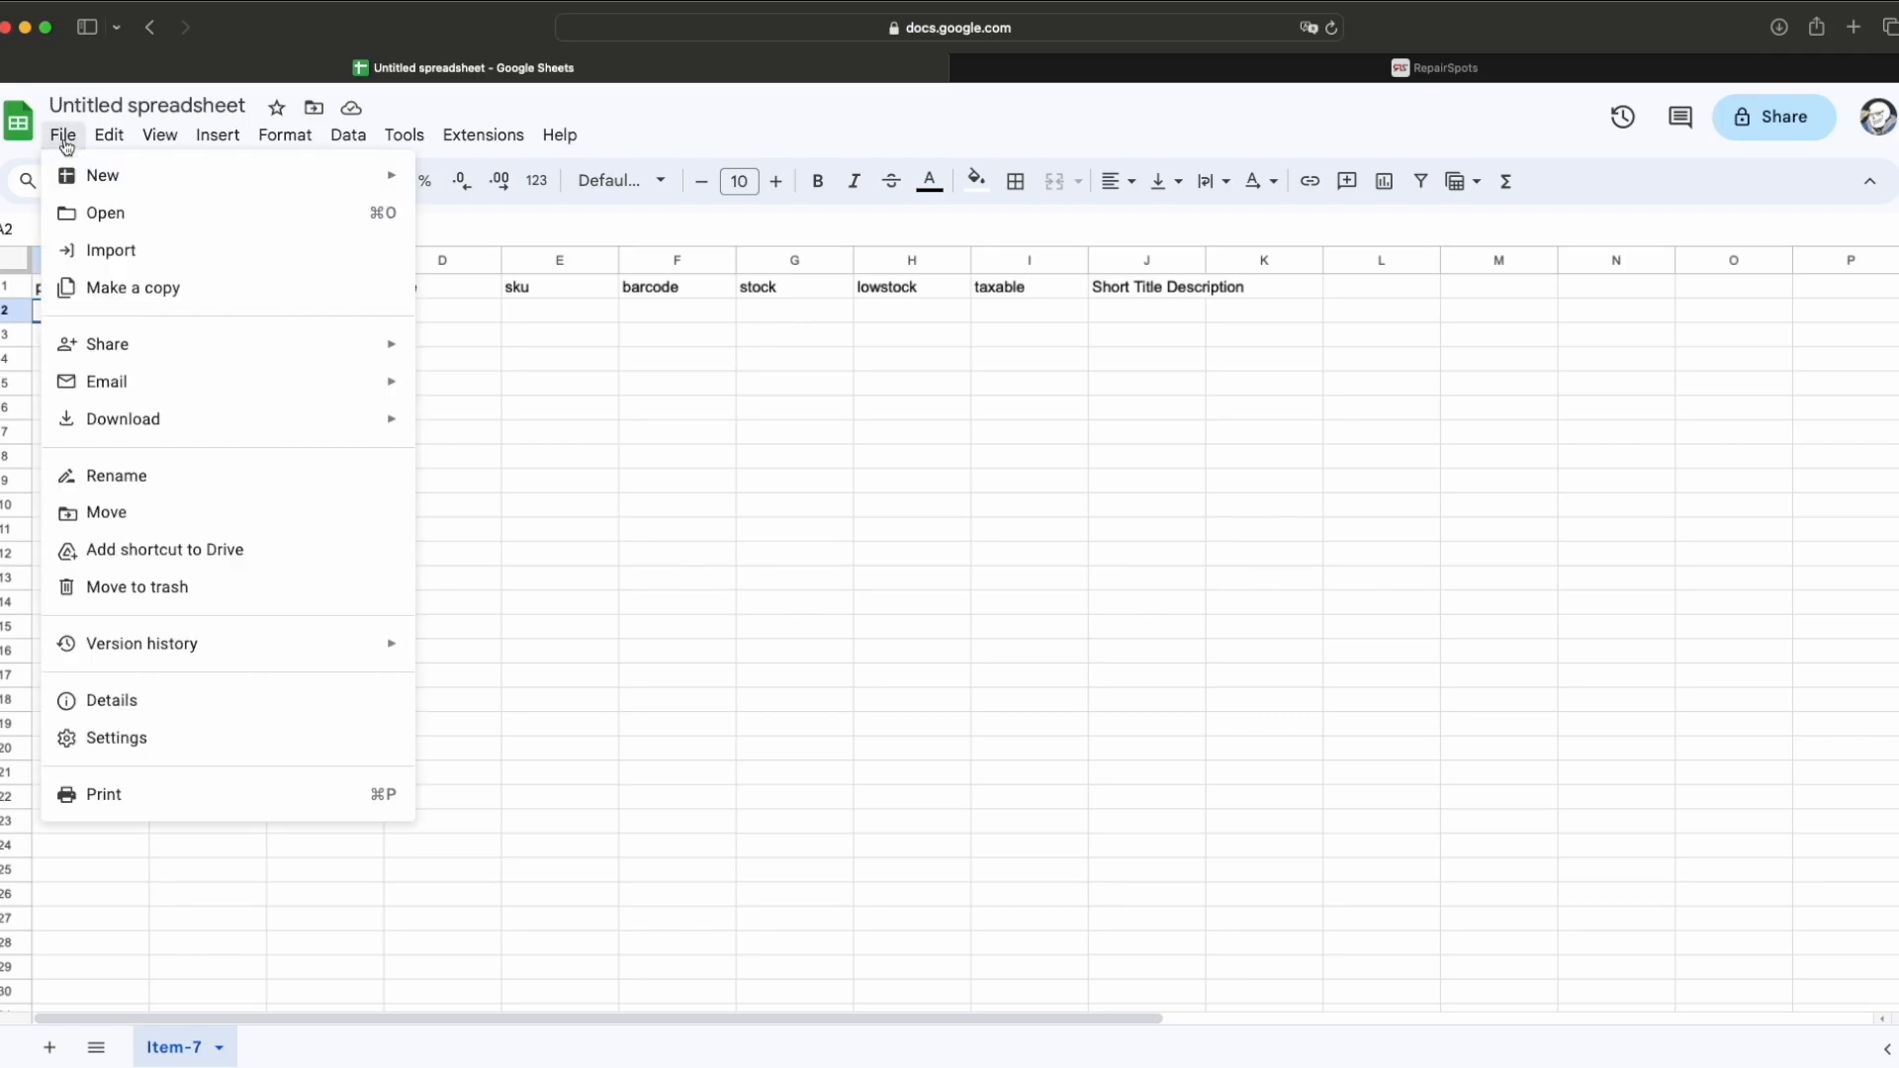
pyautogui.click(140, 251)
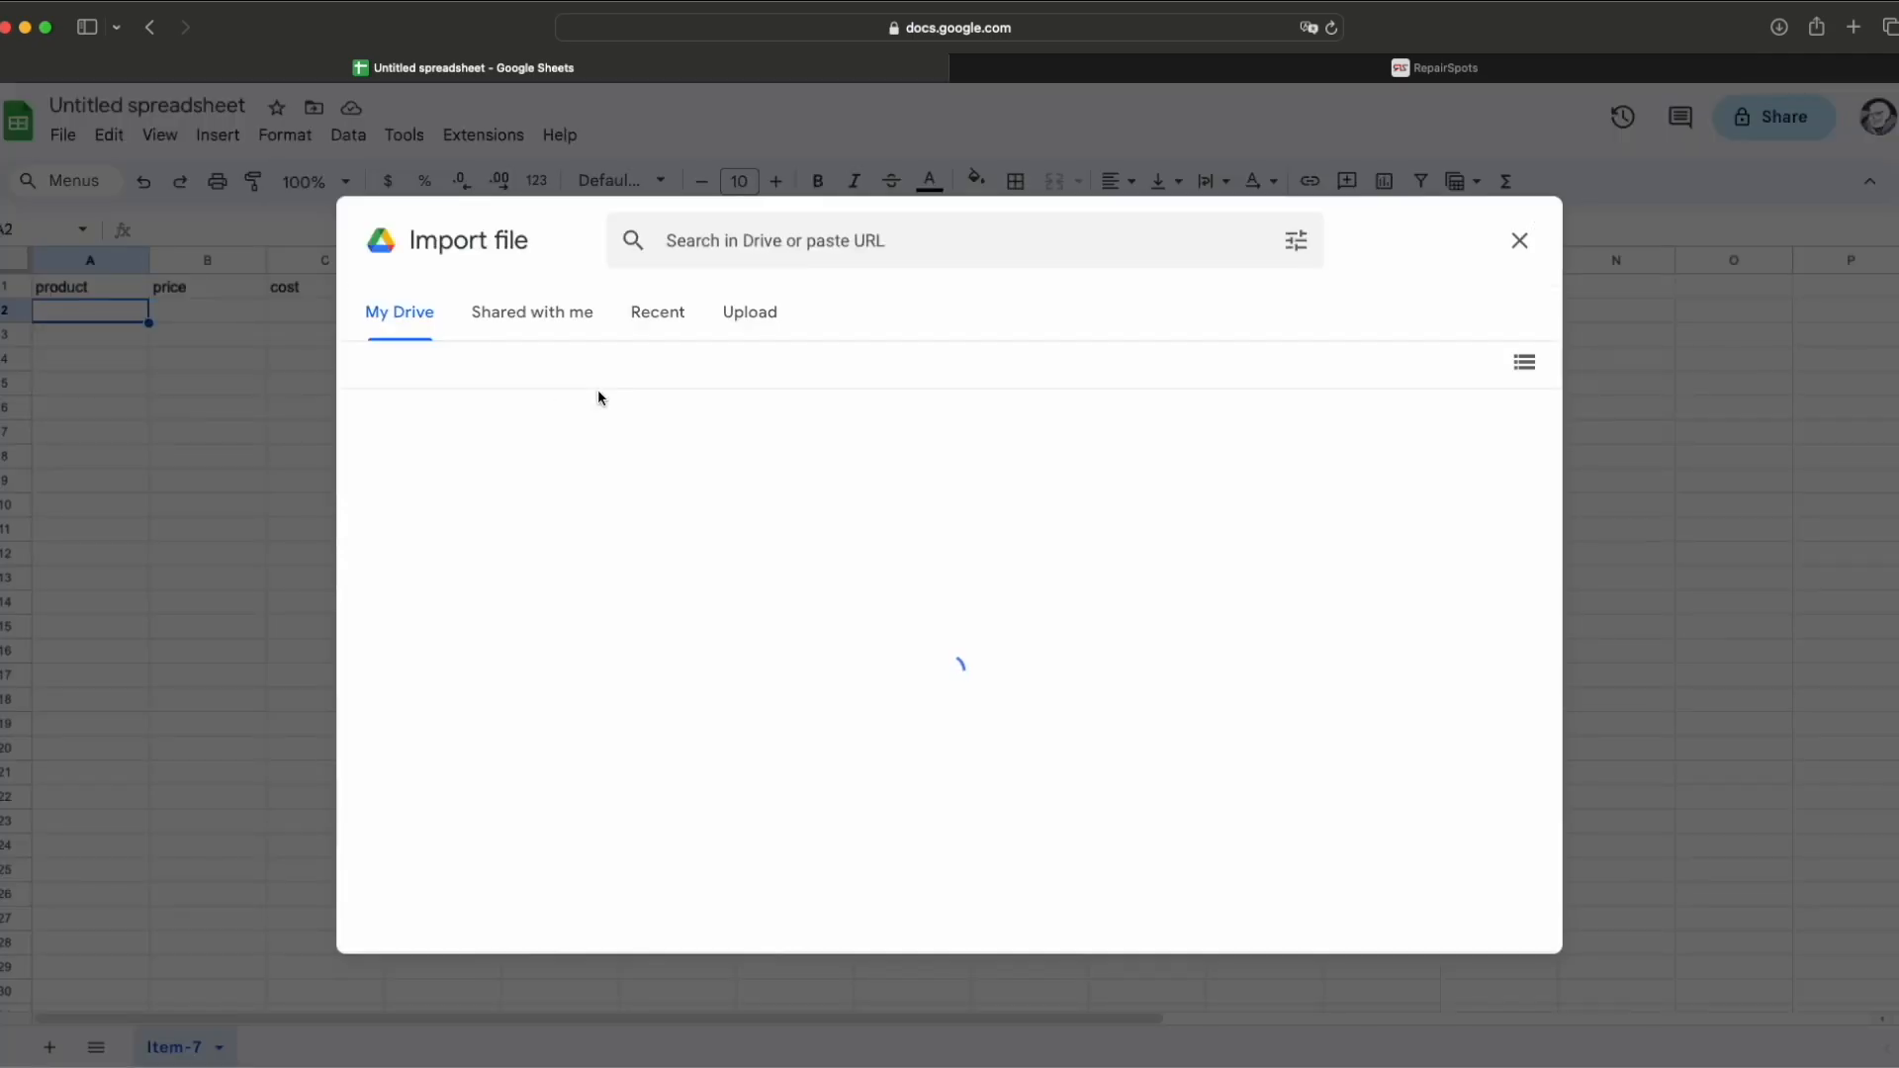
pyautogui.click(771, 317)
pyautogui.press('super+Tab')
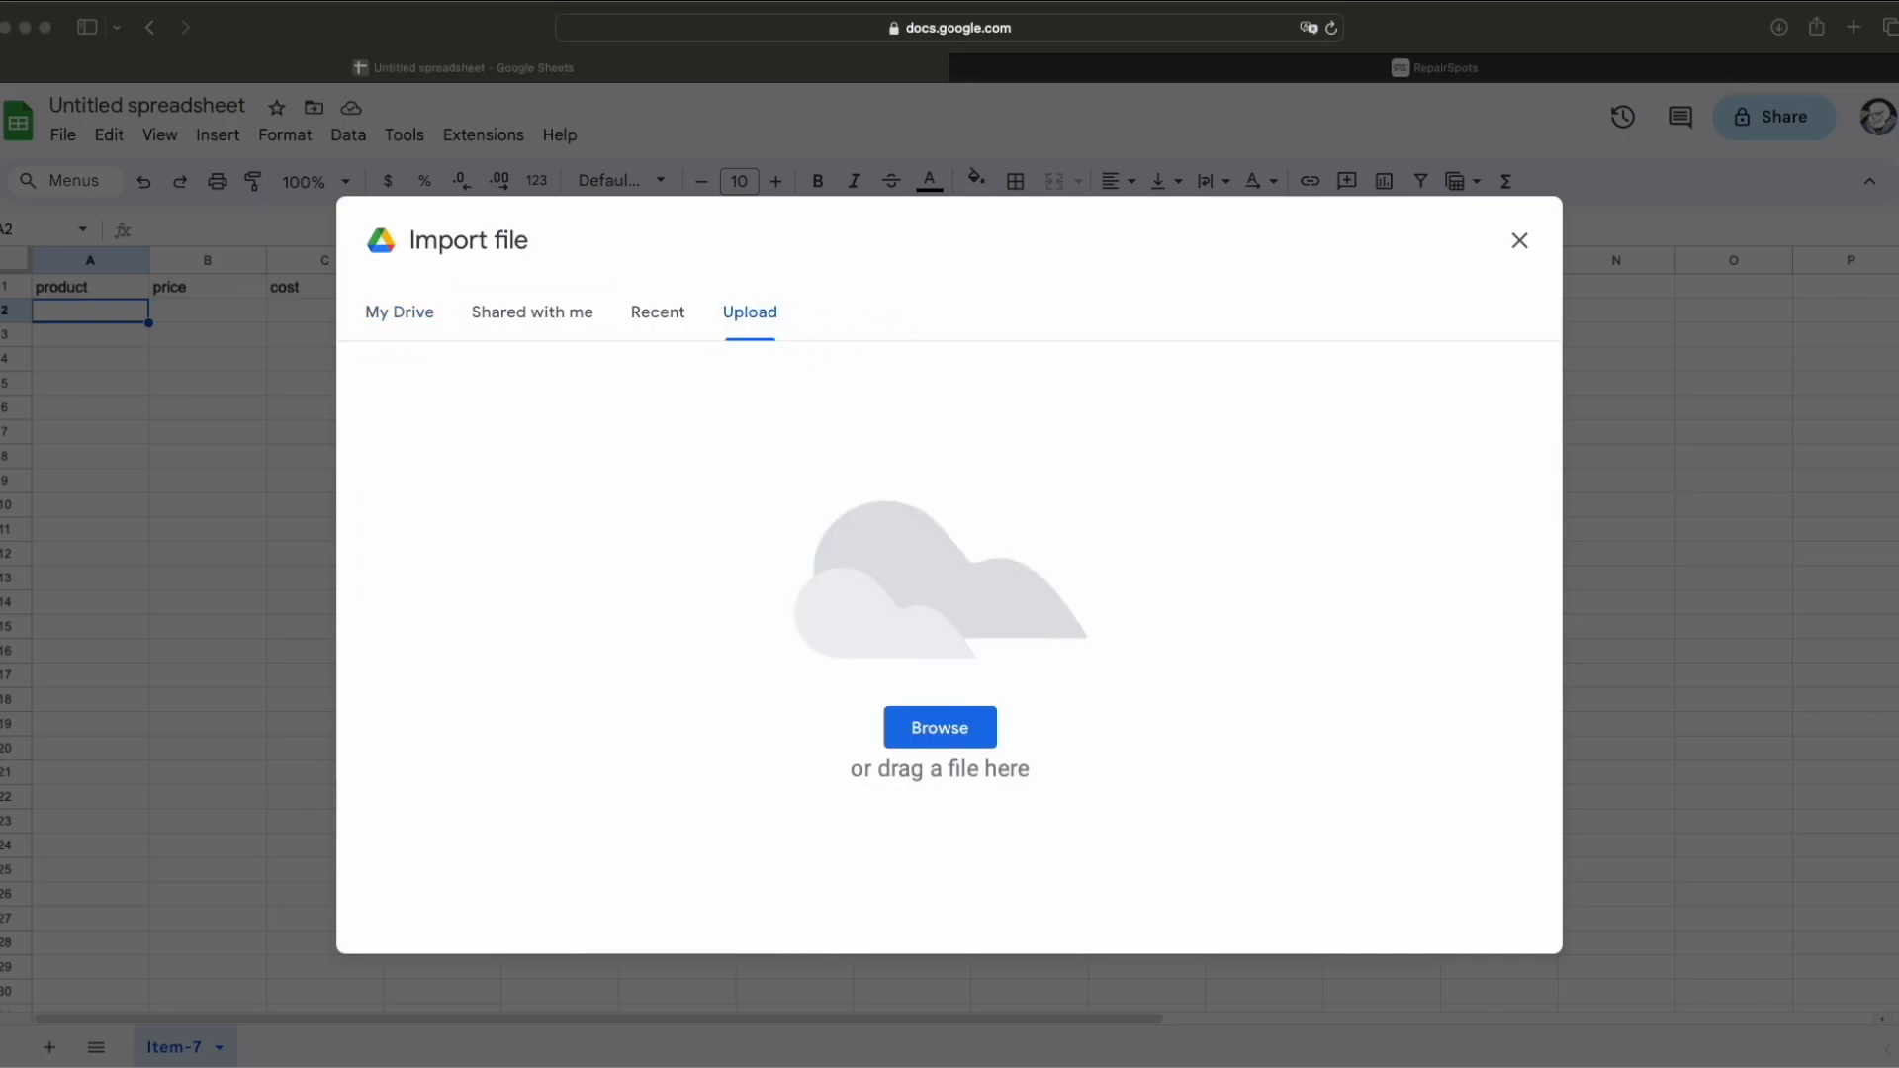
pyautogui.moveTo(2, 613); pyautogui.dragTo(843, 537)
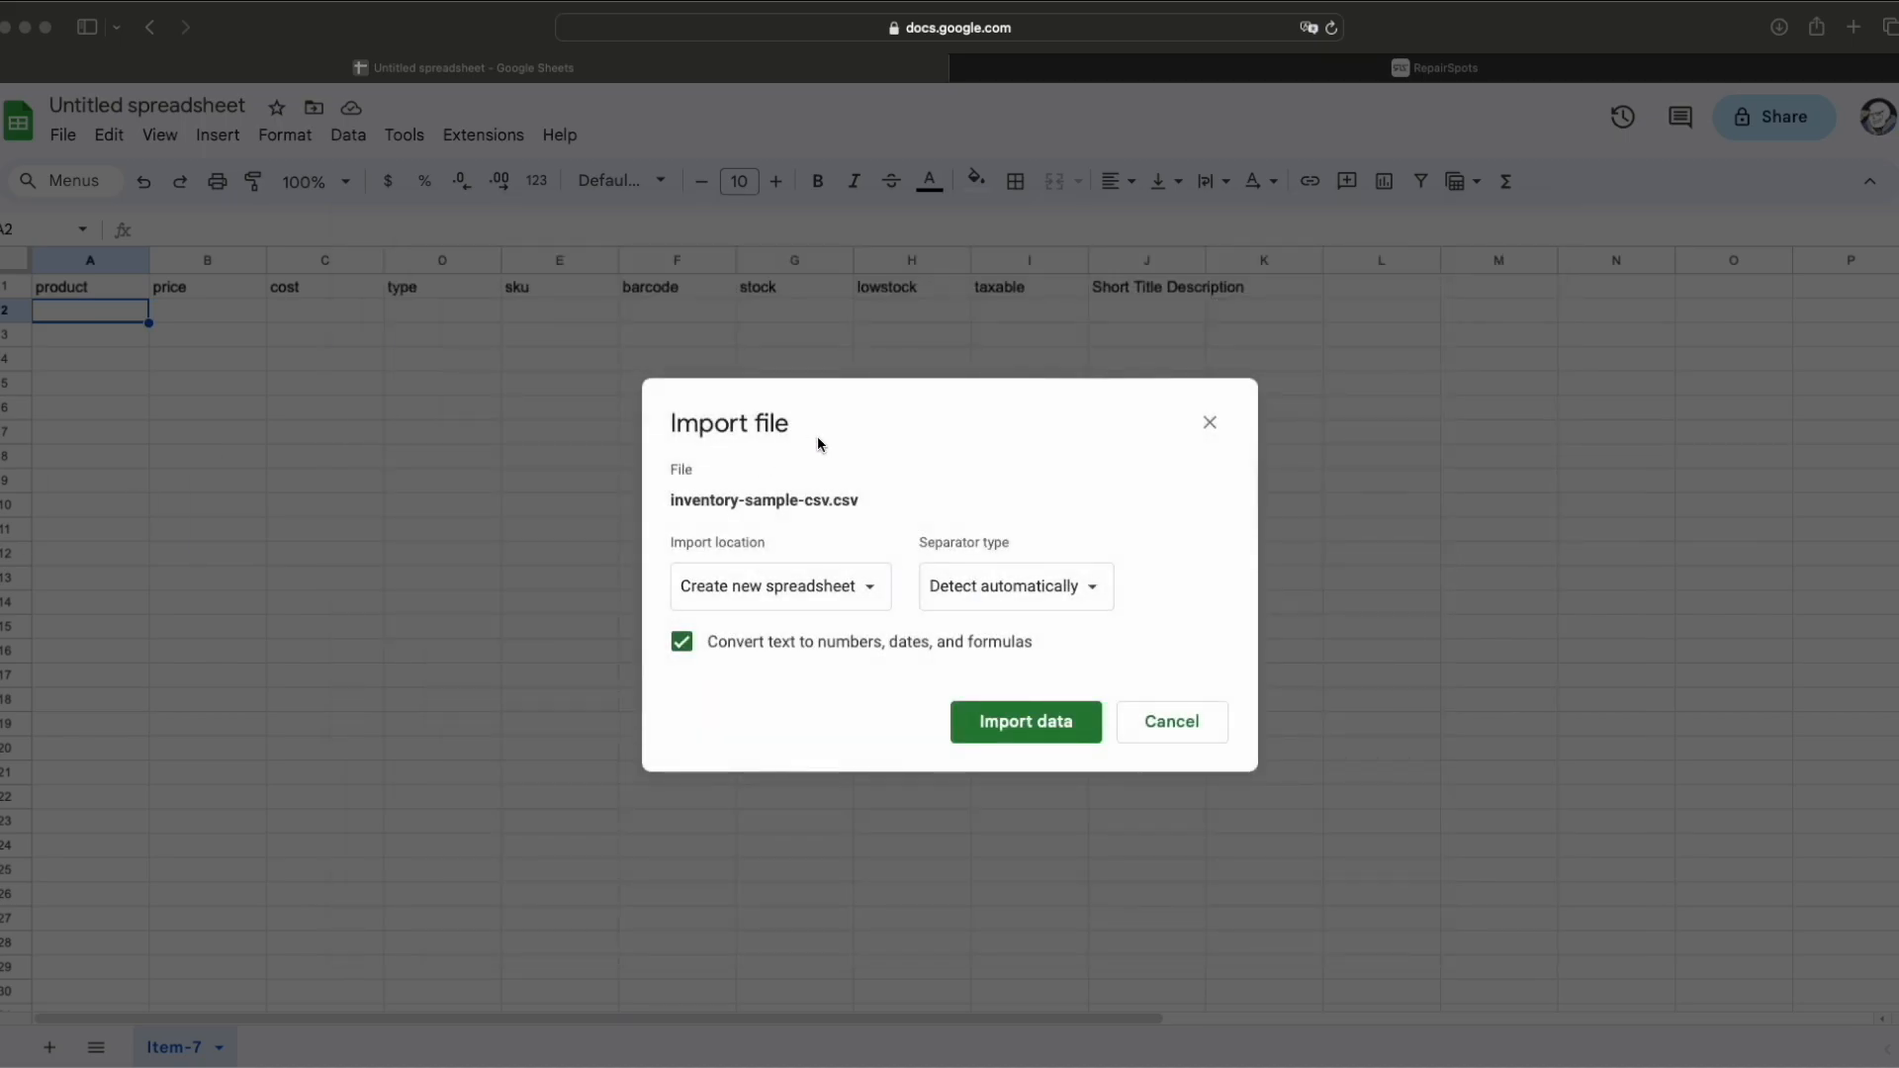
pyautogui.click(1047, 730)
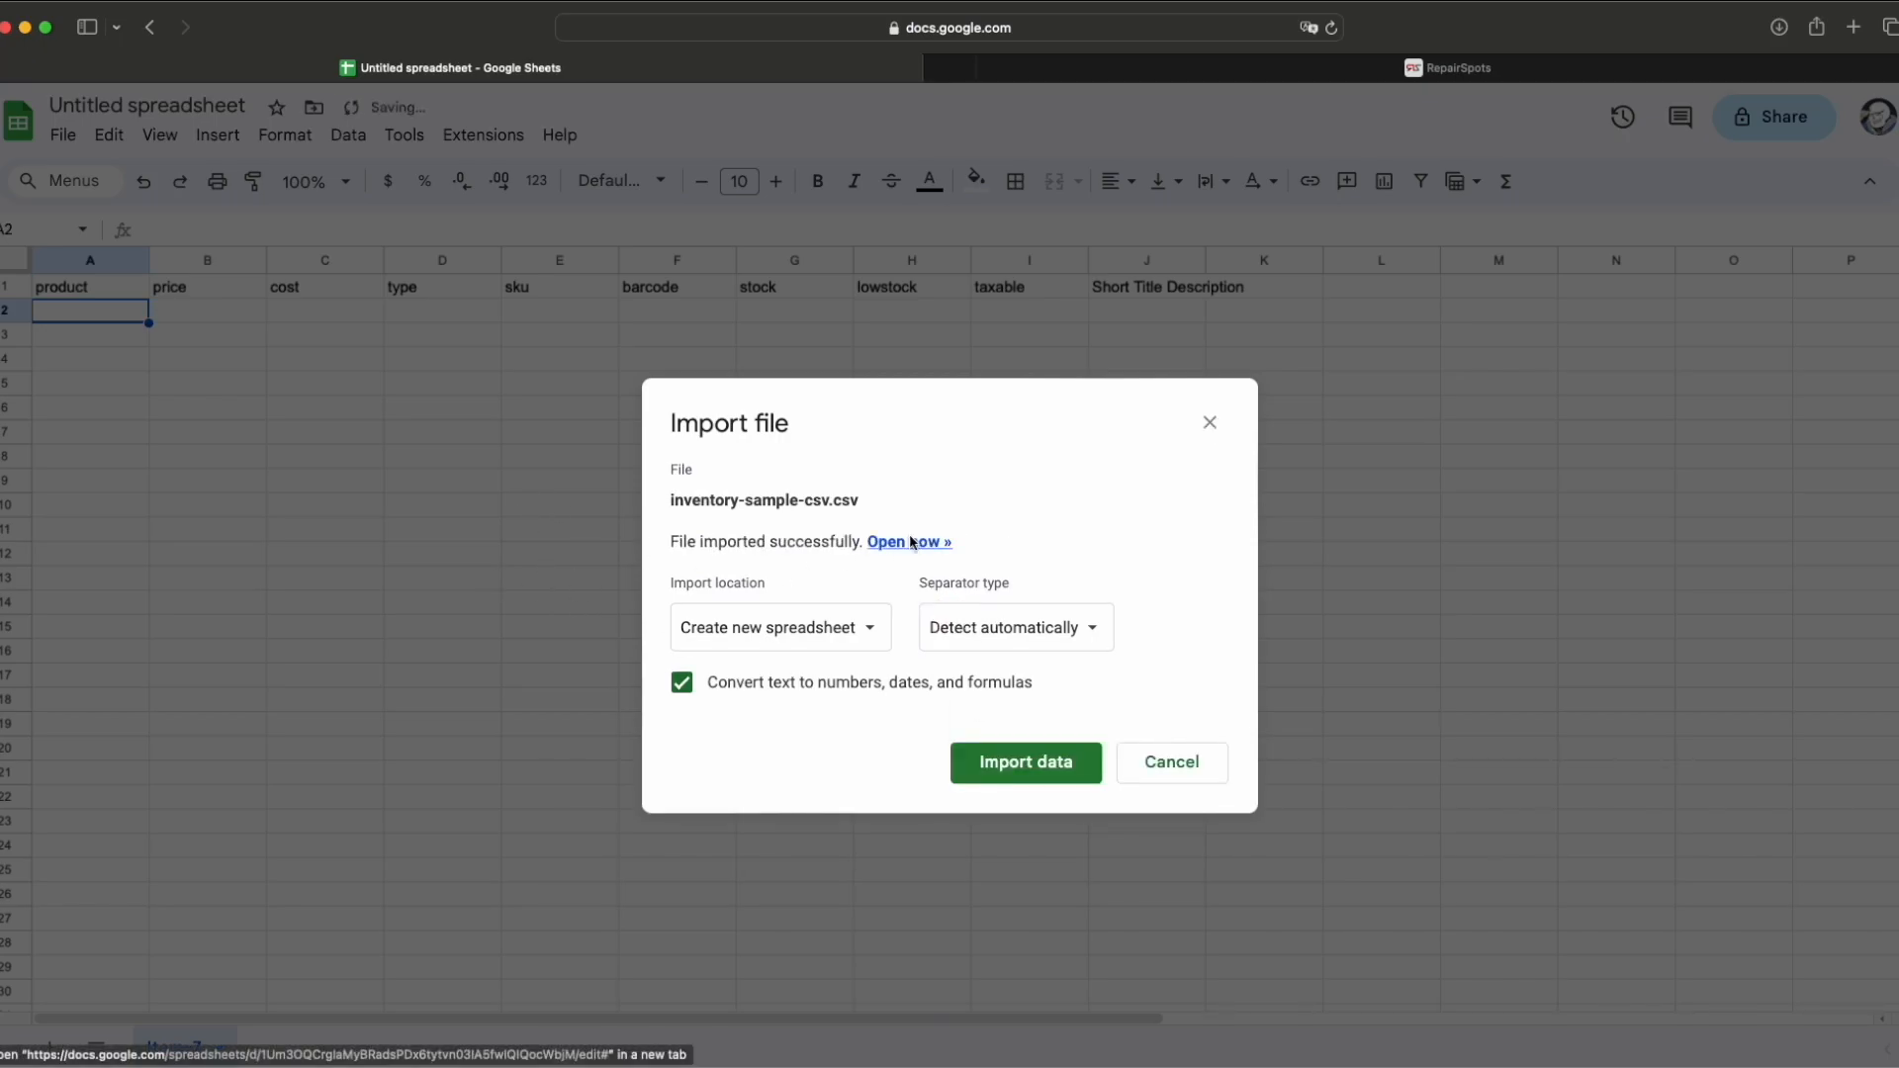
pyautogui.click(906, 542)
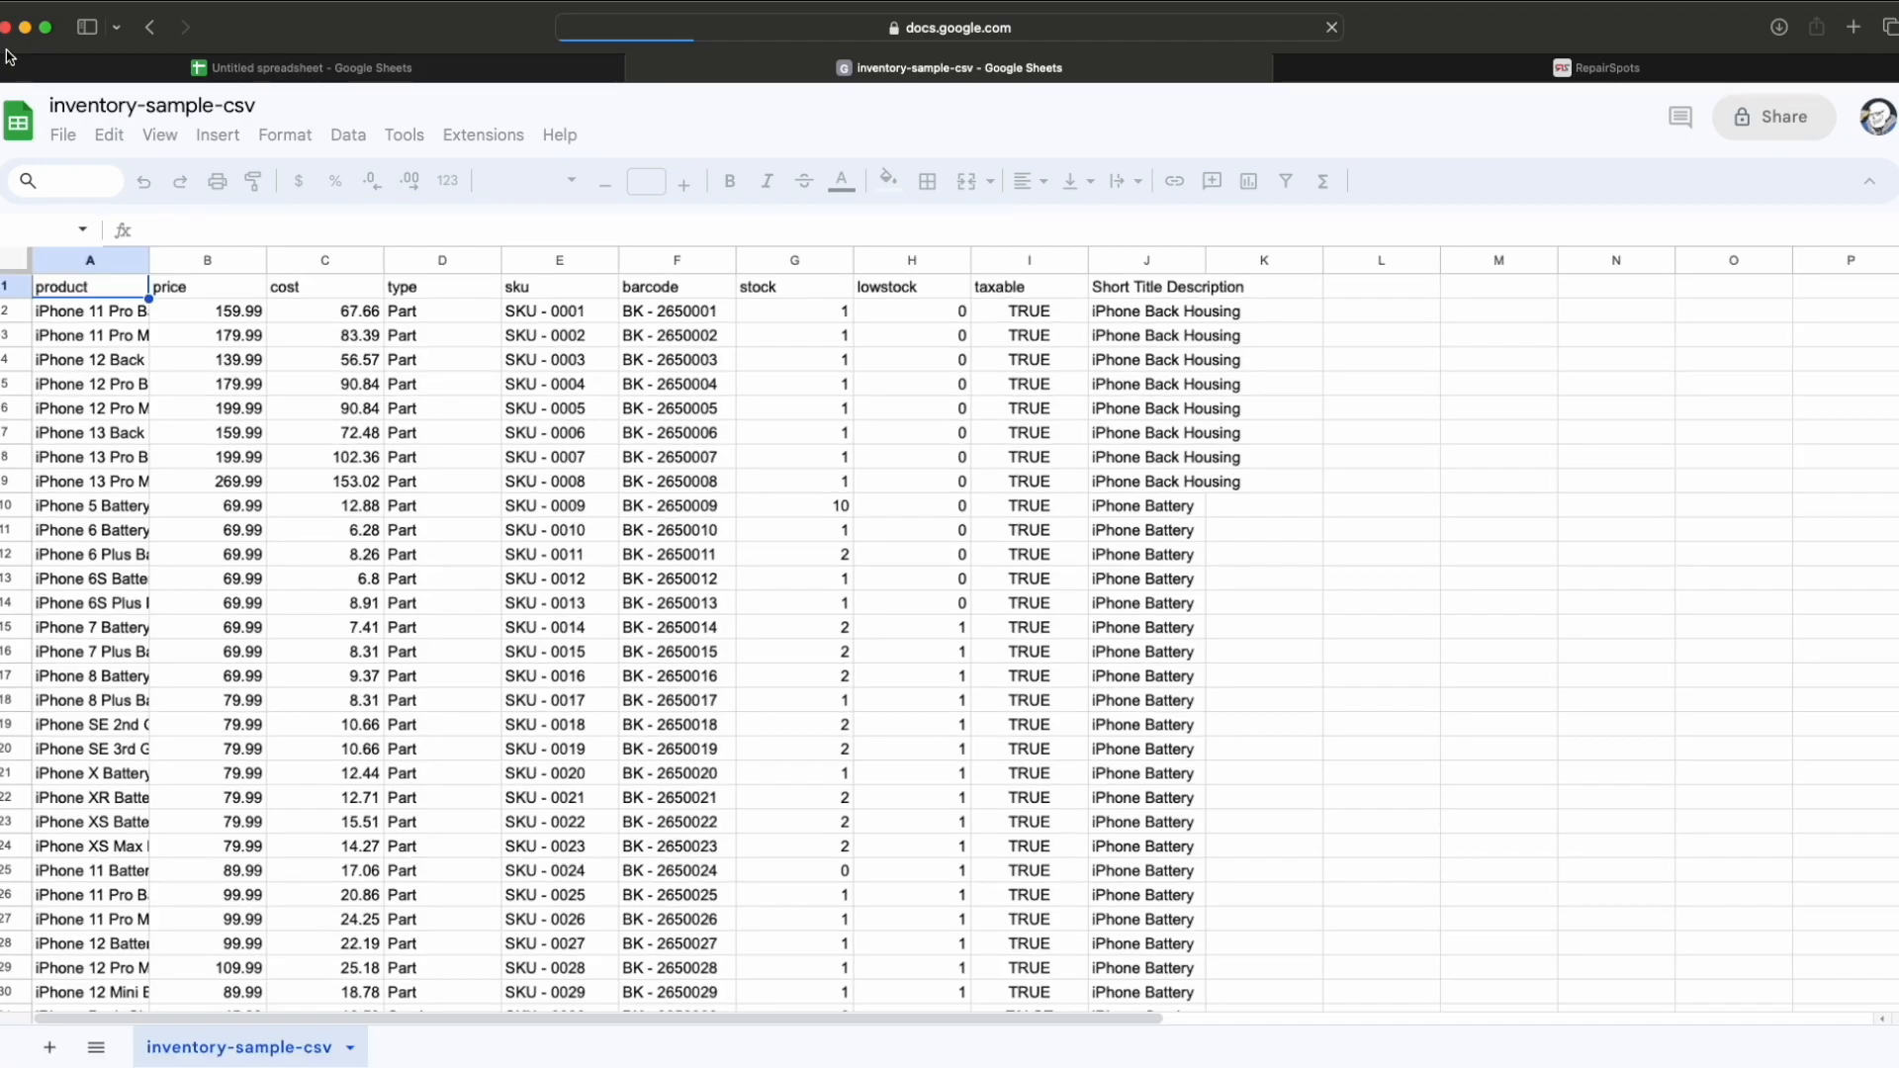
pyautogui.click(8, 67)
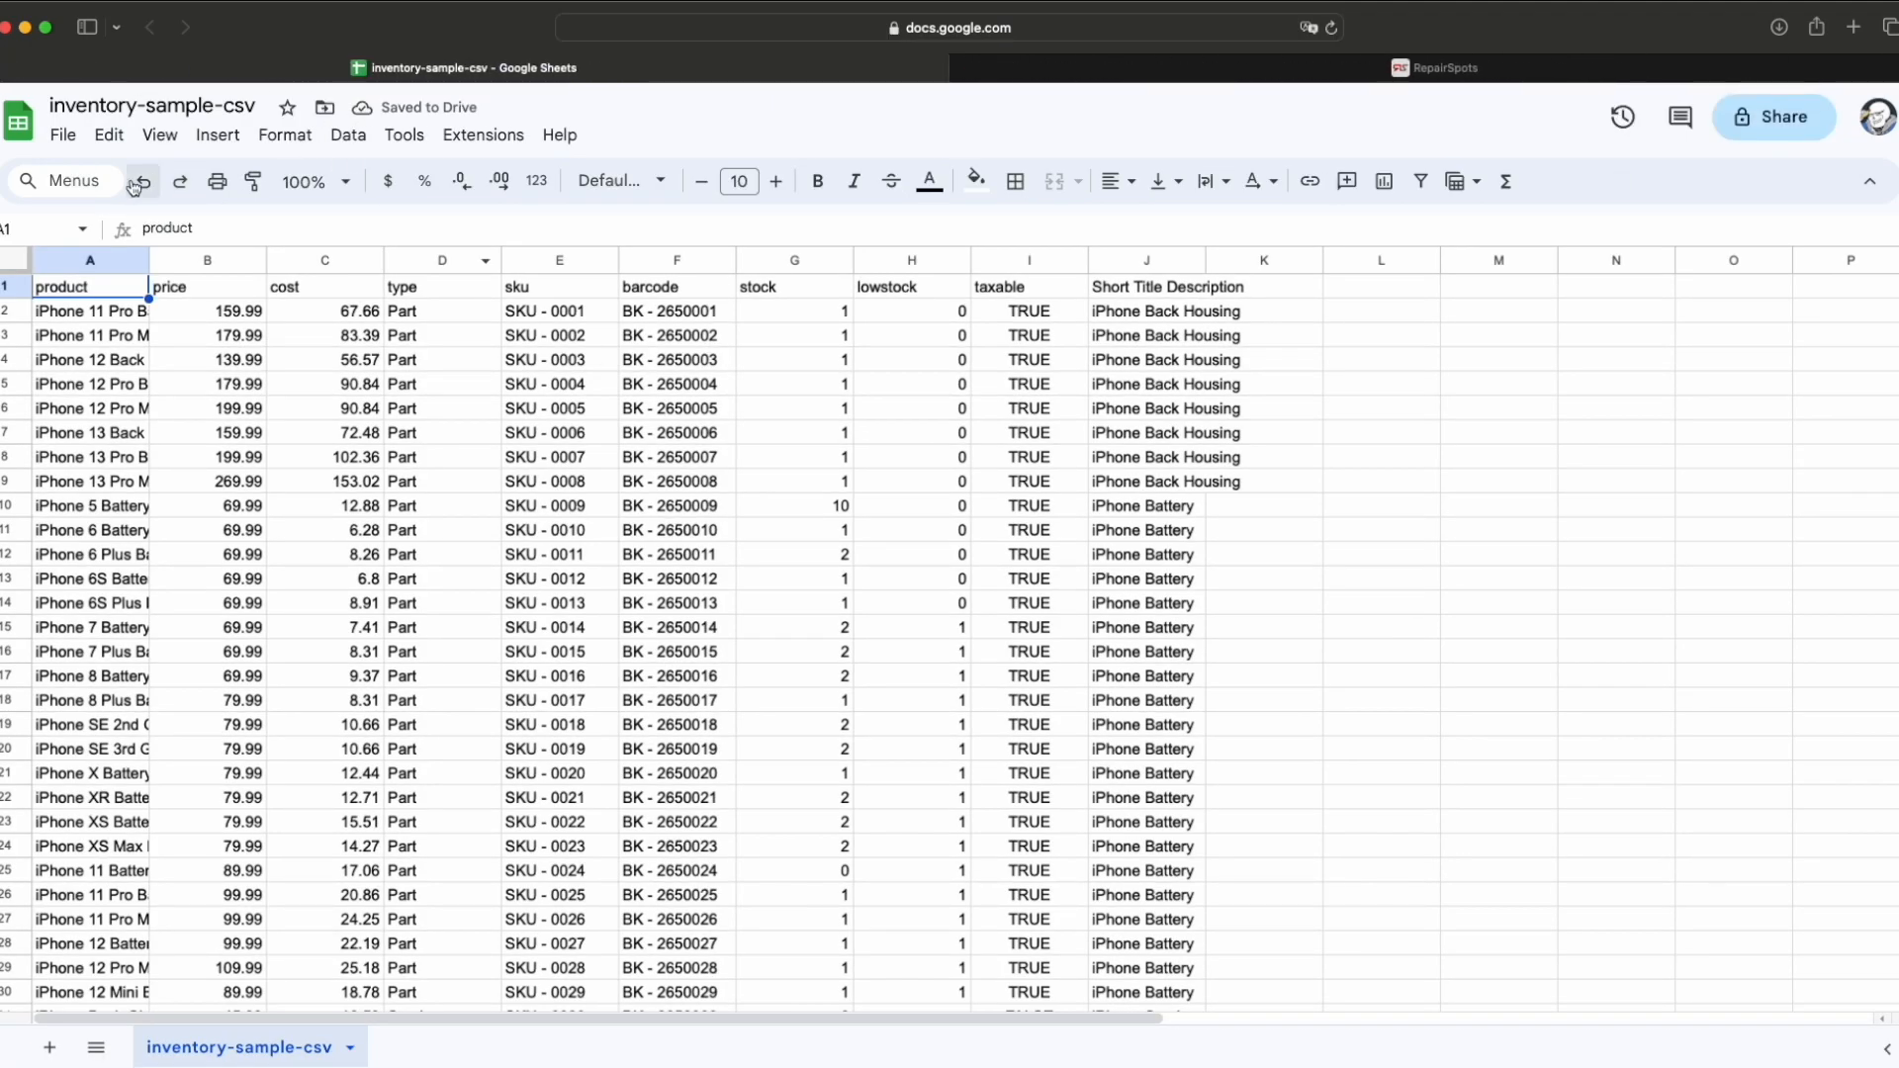
pyautogui.moveTo(150, 264); pyautogui.dragTo(280, 265)
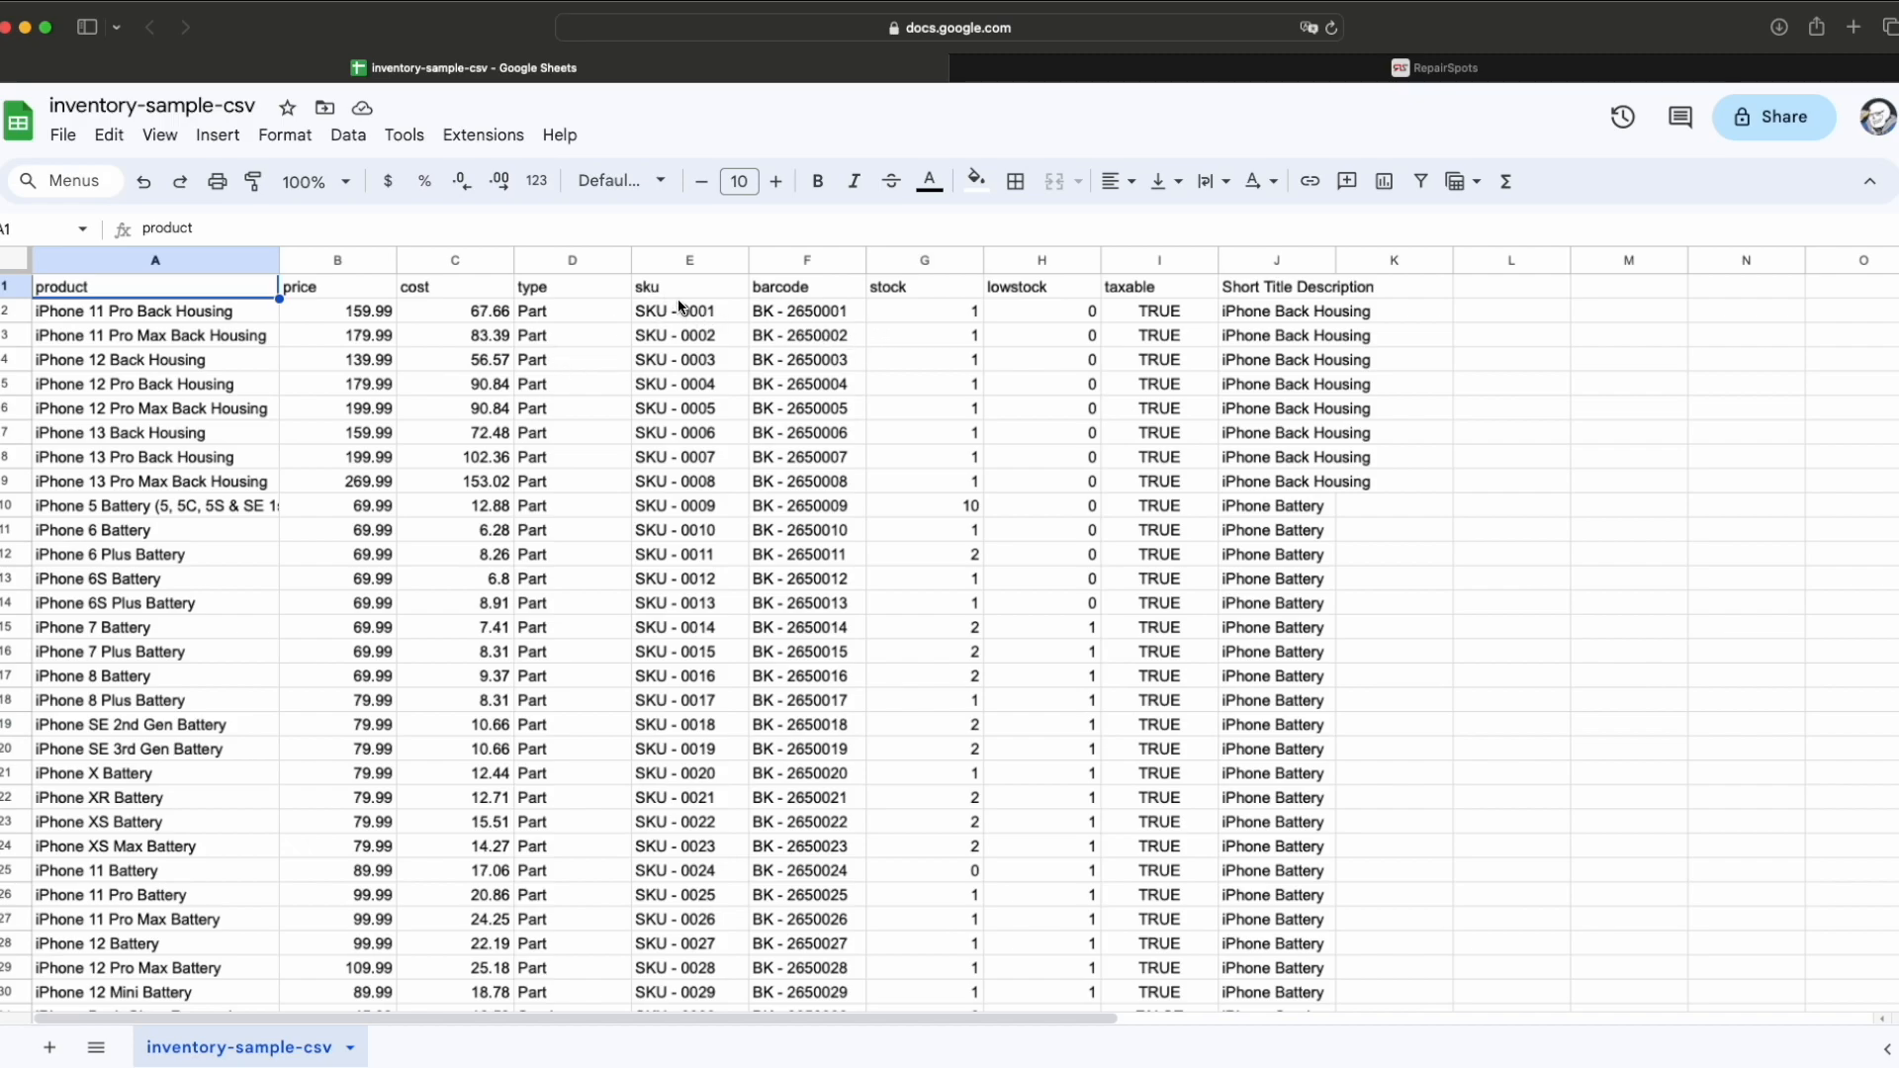
pyautogui.click(652, 297)
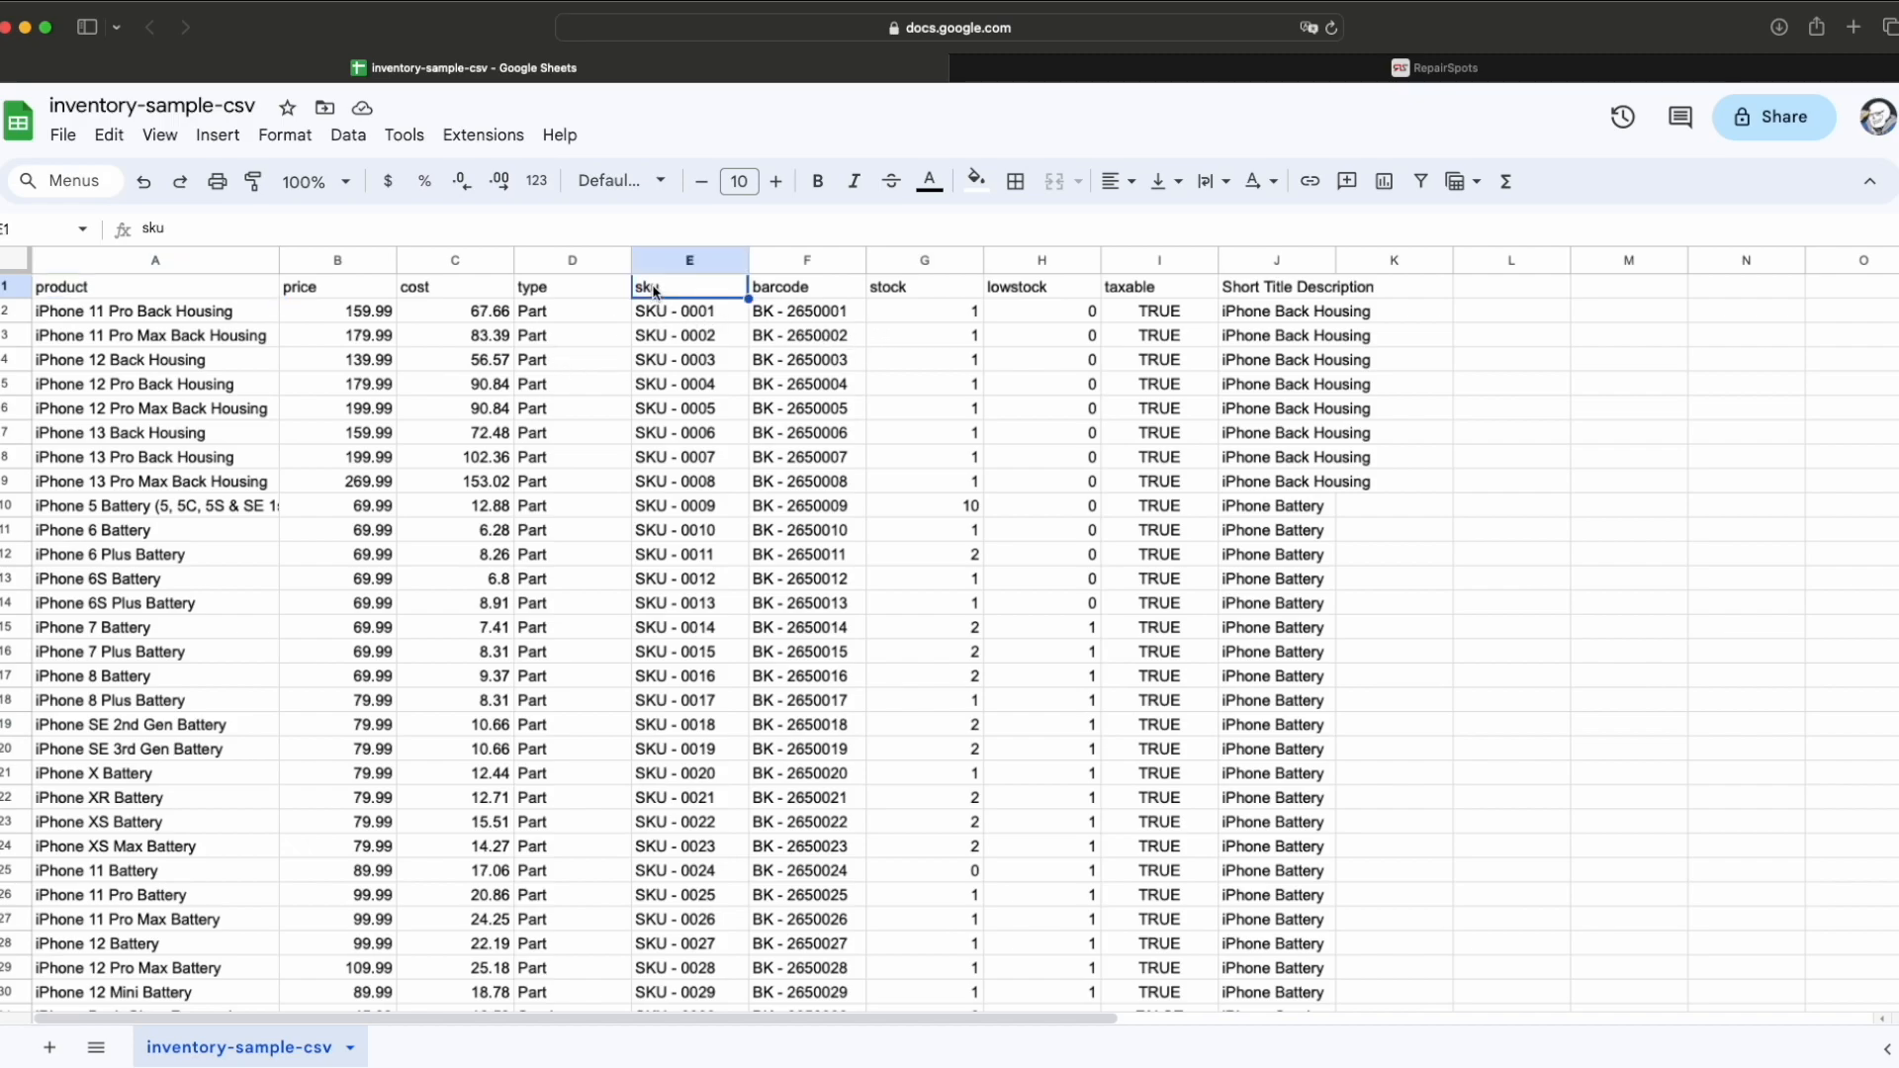
pyautogui.click(706, 314)
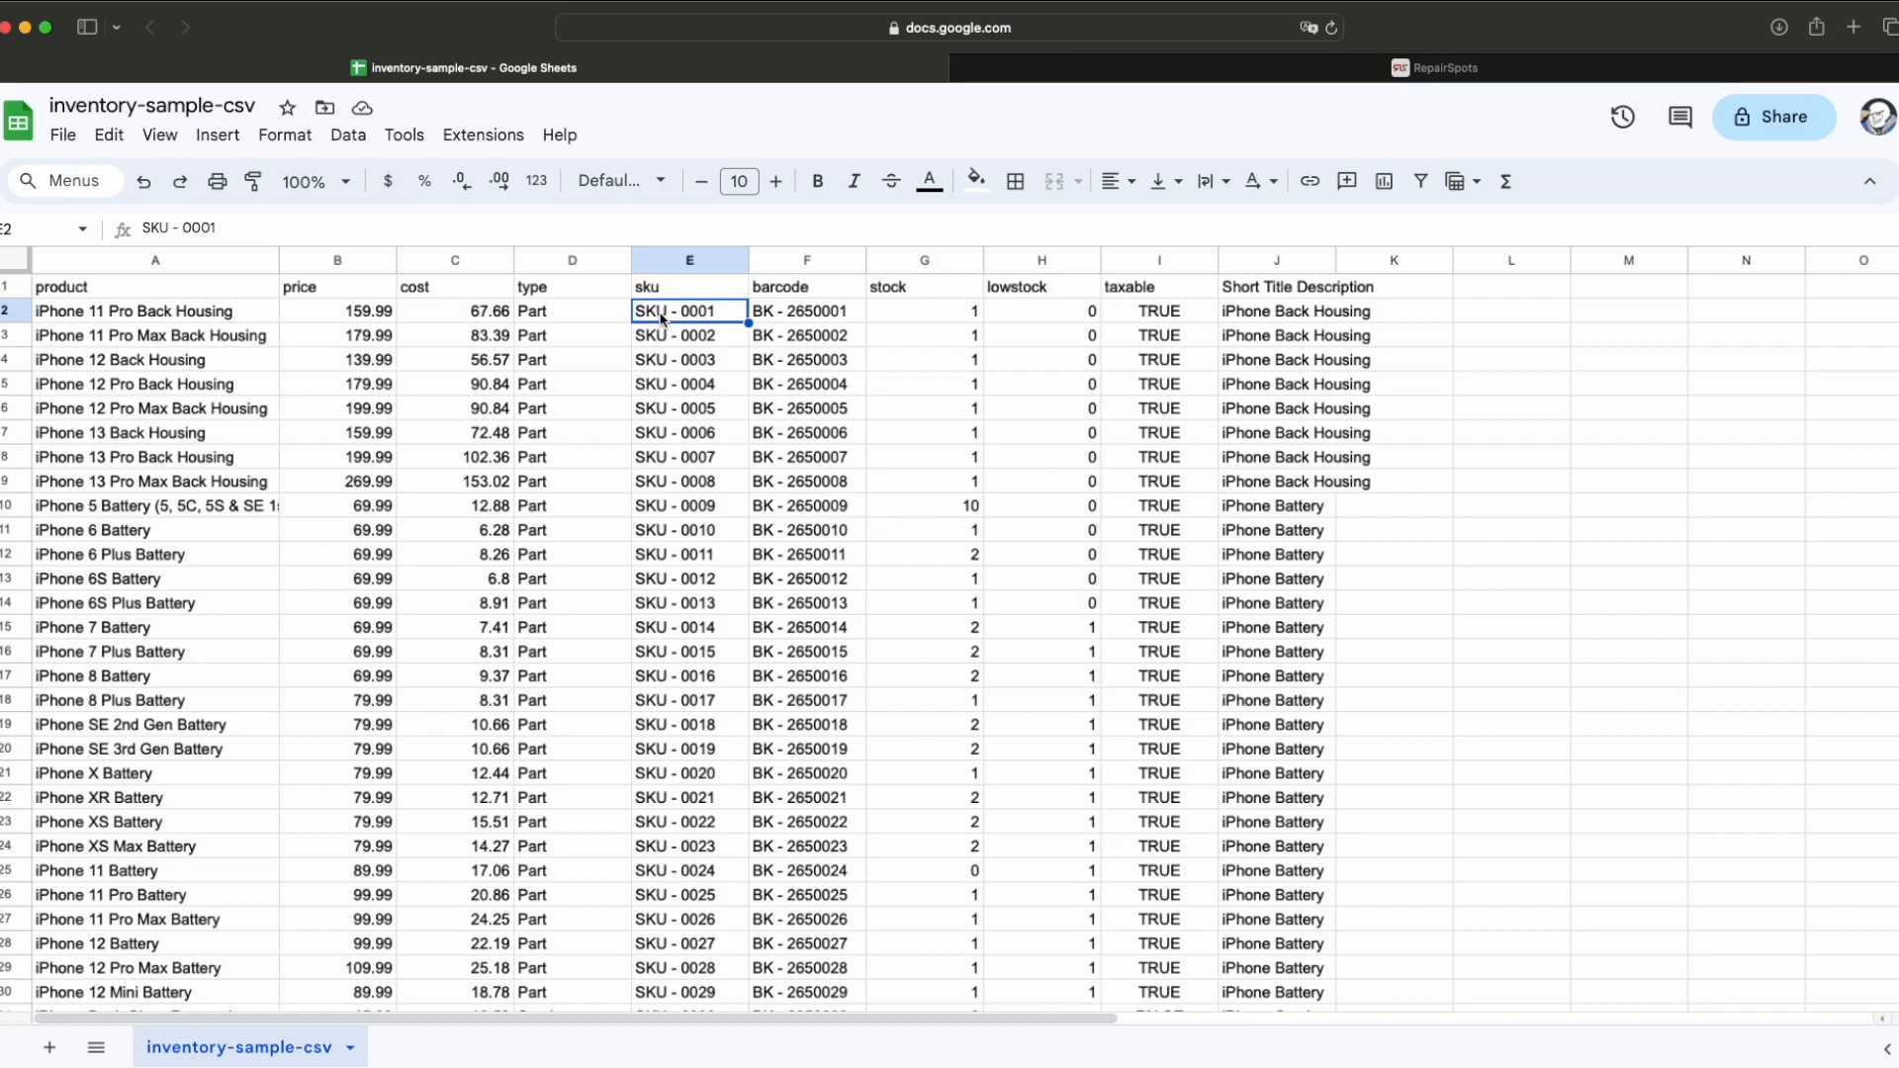
pyautogui.click(795, 321)
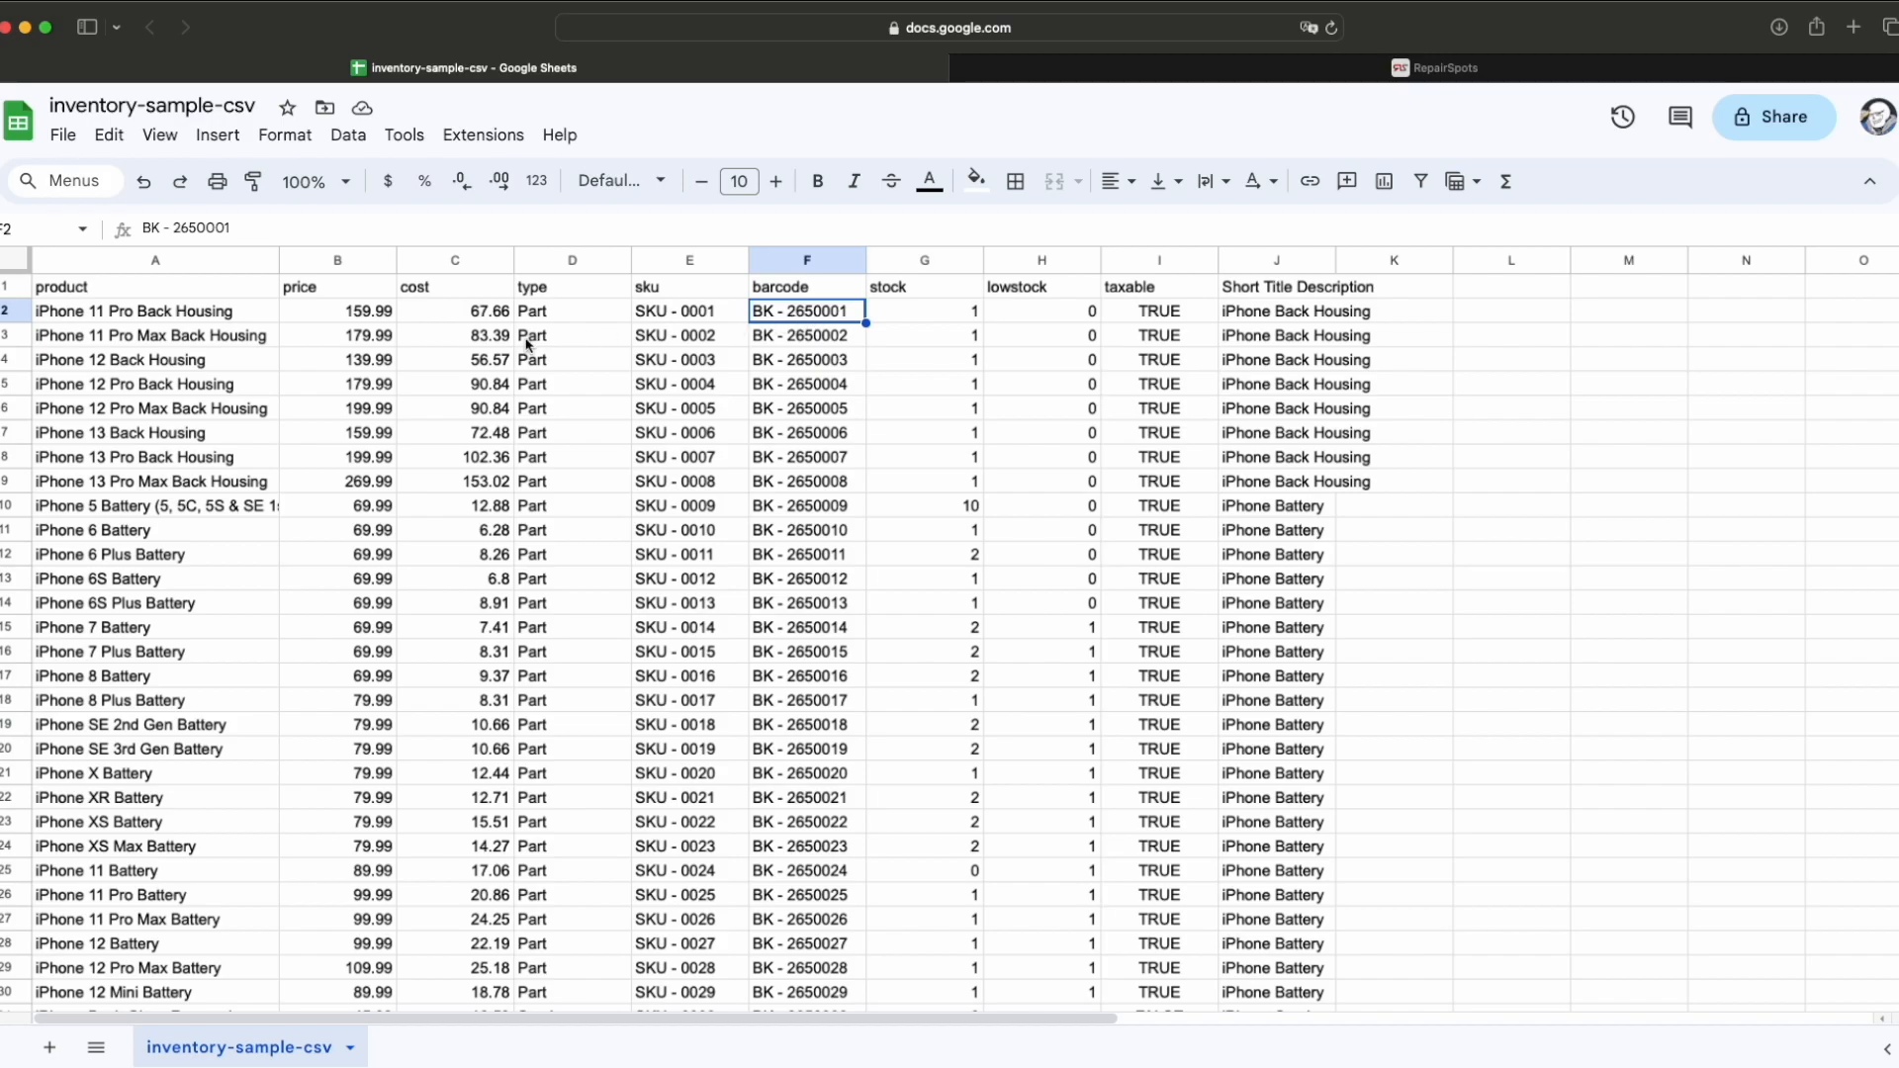
# Step: Review the first row's price, cost (67.66), stock and lowstock values
pyautogui.click(326, 317)
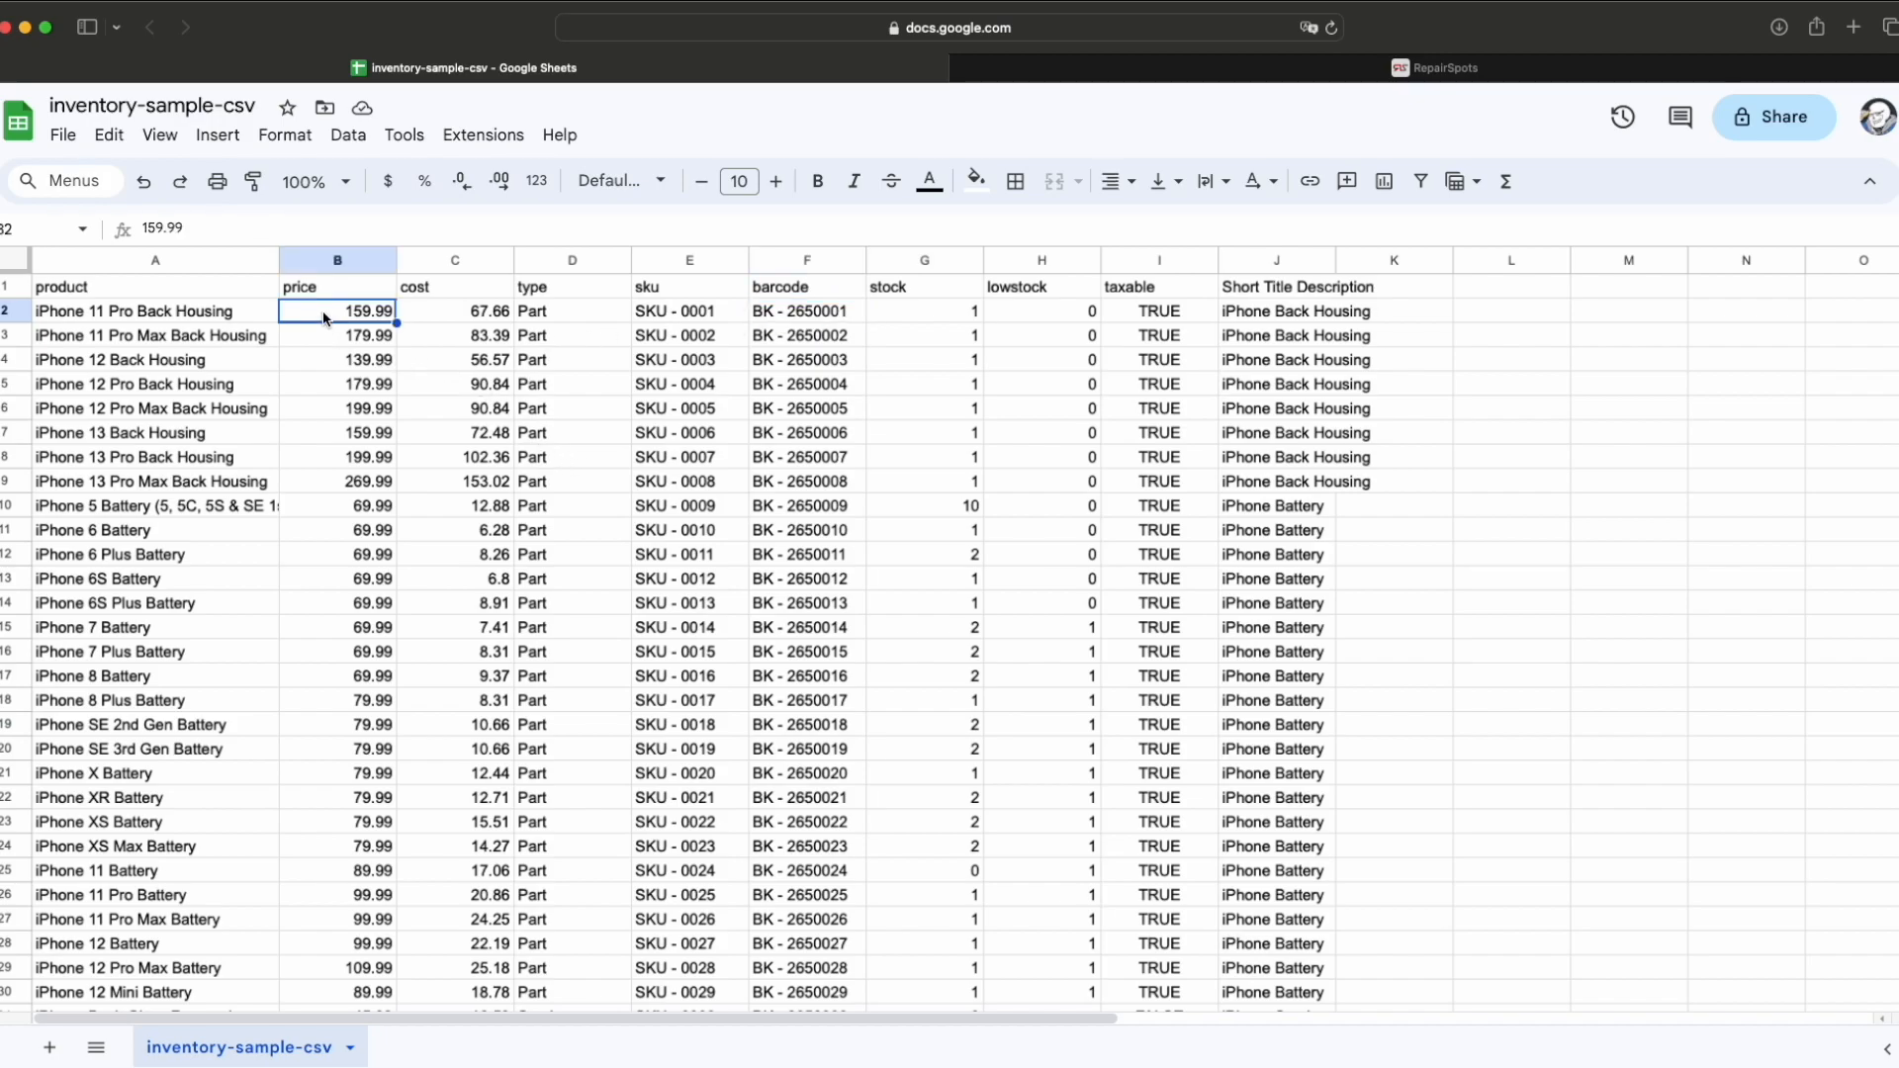
pyautogui.click(425, 316)
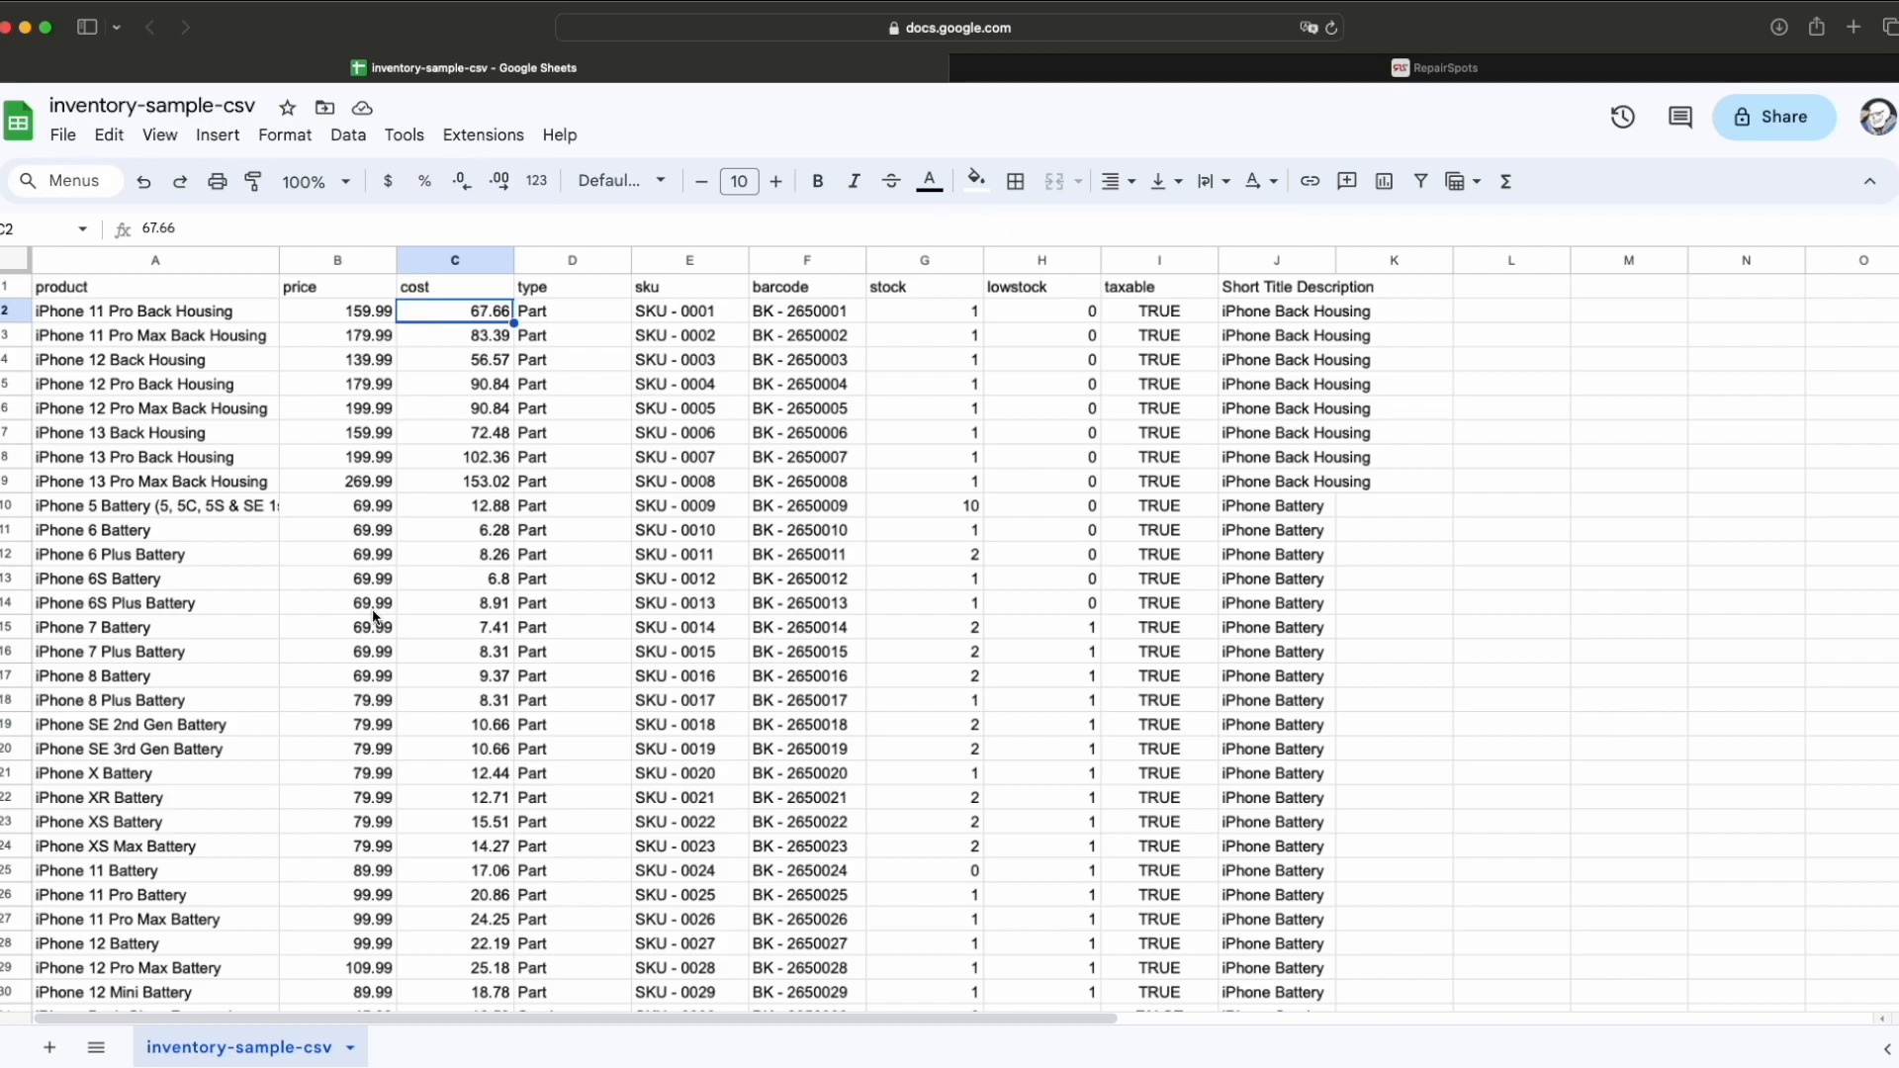
pyautogui.scroll(-6, 370, 618)
pyautogui.scroll(1, 373, 620)
pyautogui.scroll(5, 373, 620)
pyautogui.click(922, 311)
pyautogui.click(1037, 313)
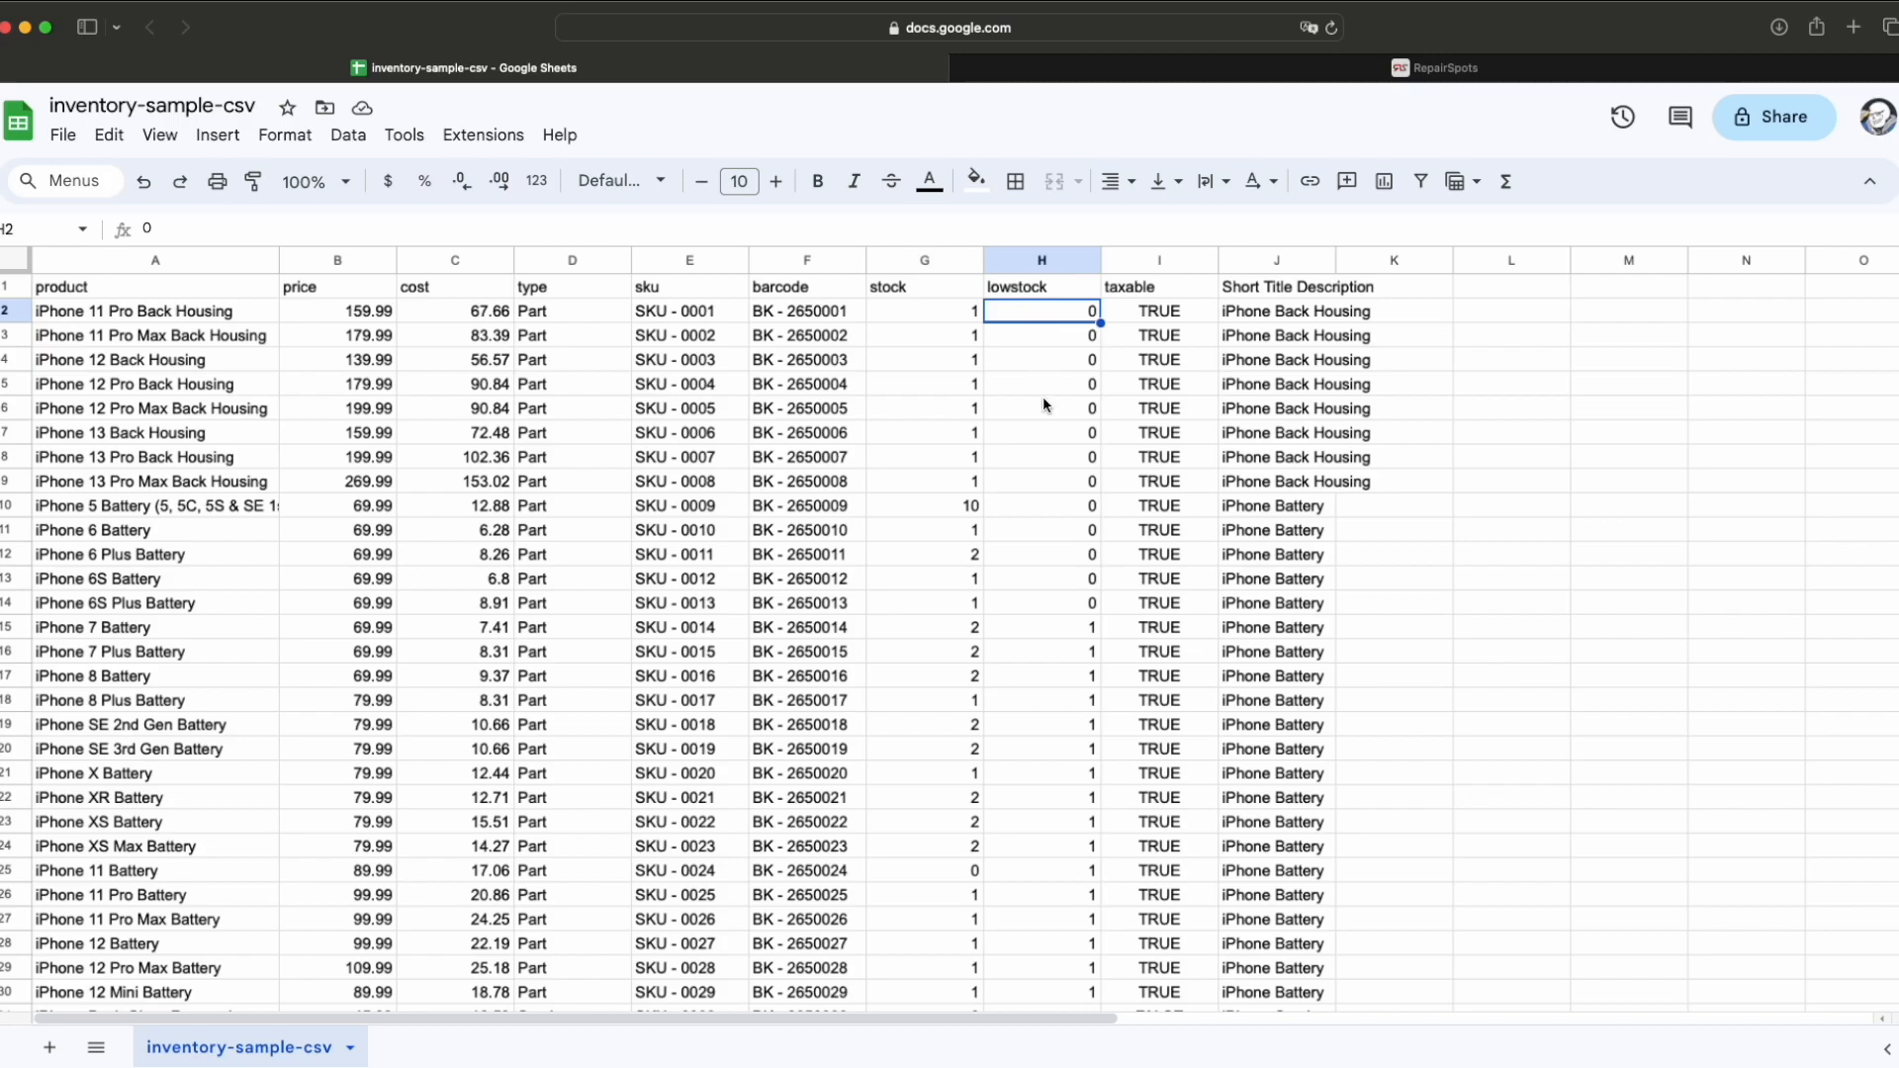
# Step: Check the taxable value TRUE and Short Title Descriptions like iPhone Battery, then return to RepairSpots
pyautogui.click(1153, 310)
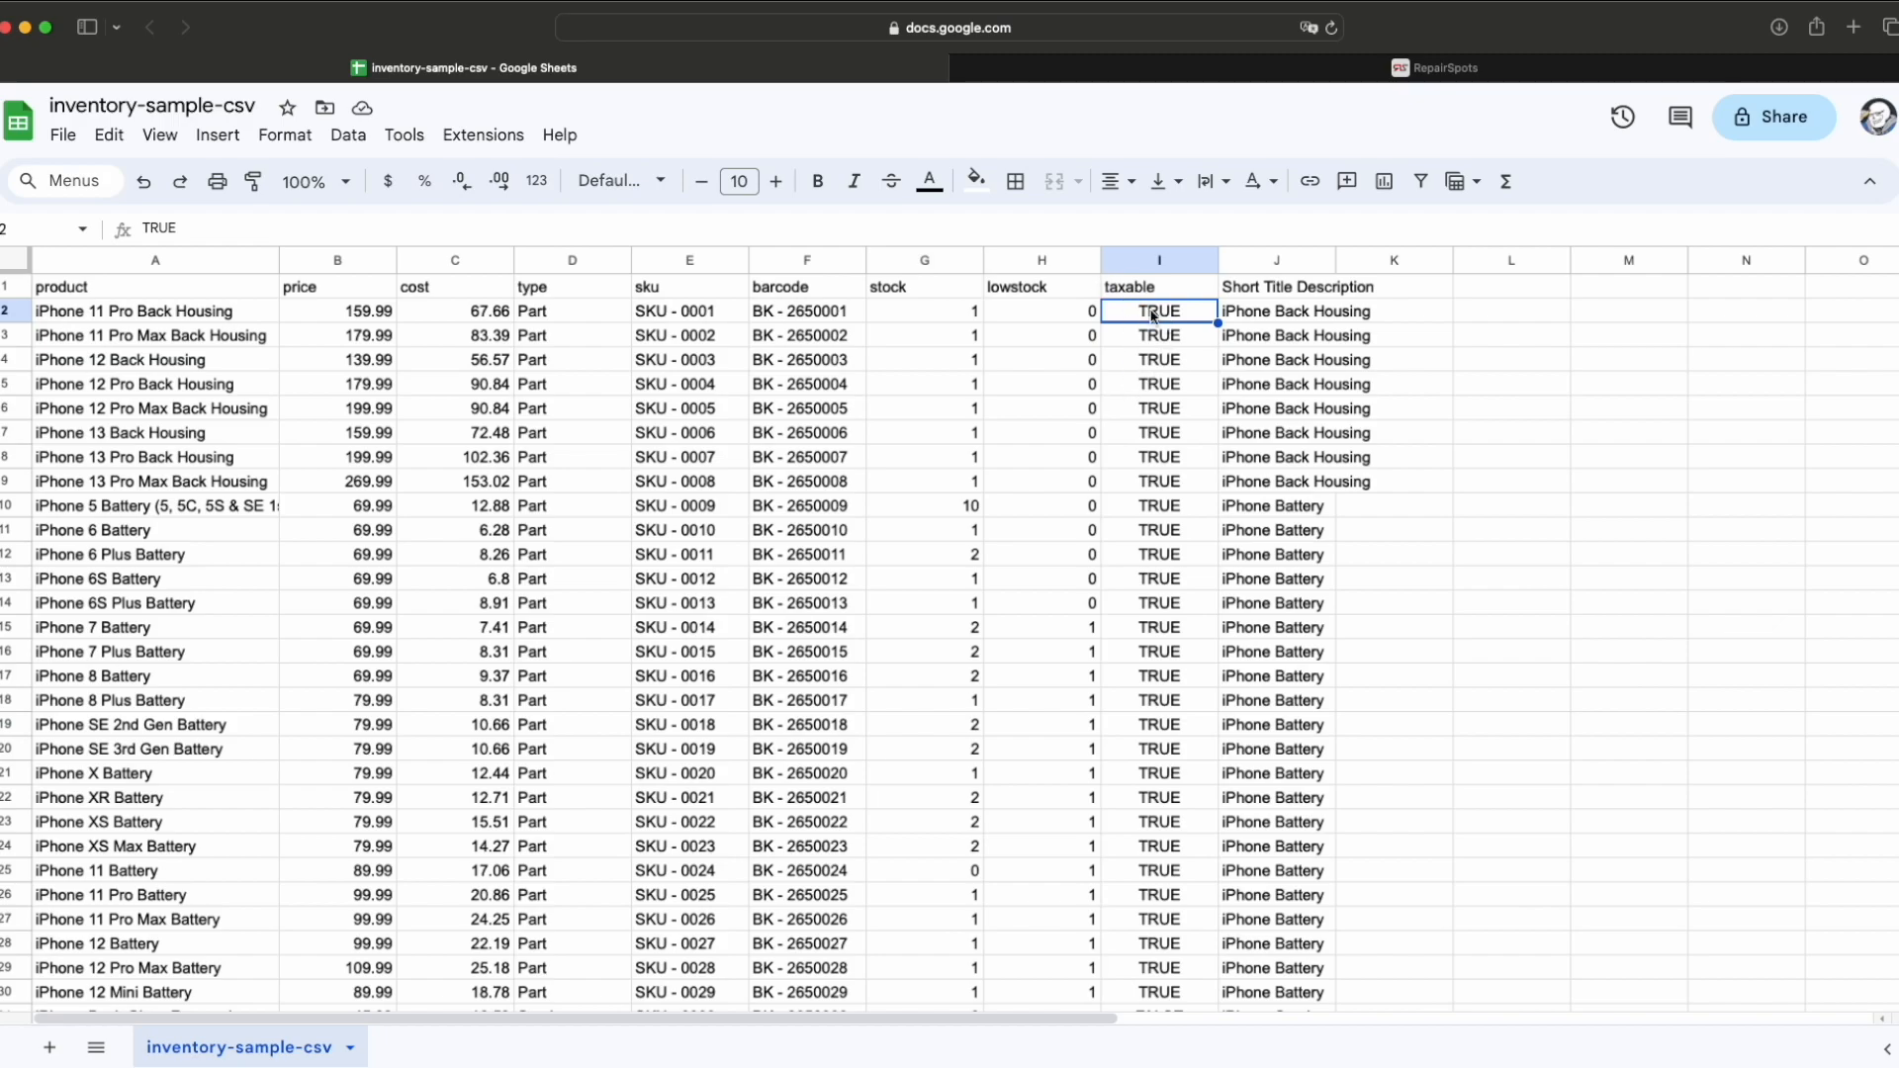
pyautogui.scroll(-10, 1163, 471)
pyautogui.scroll(3, 1163, 472)
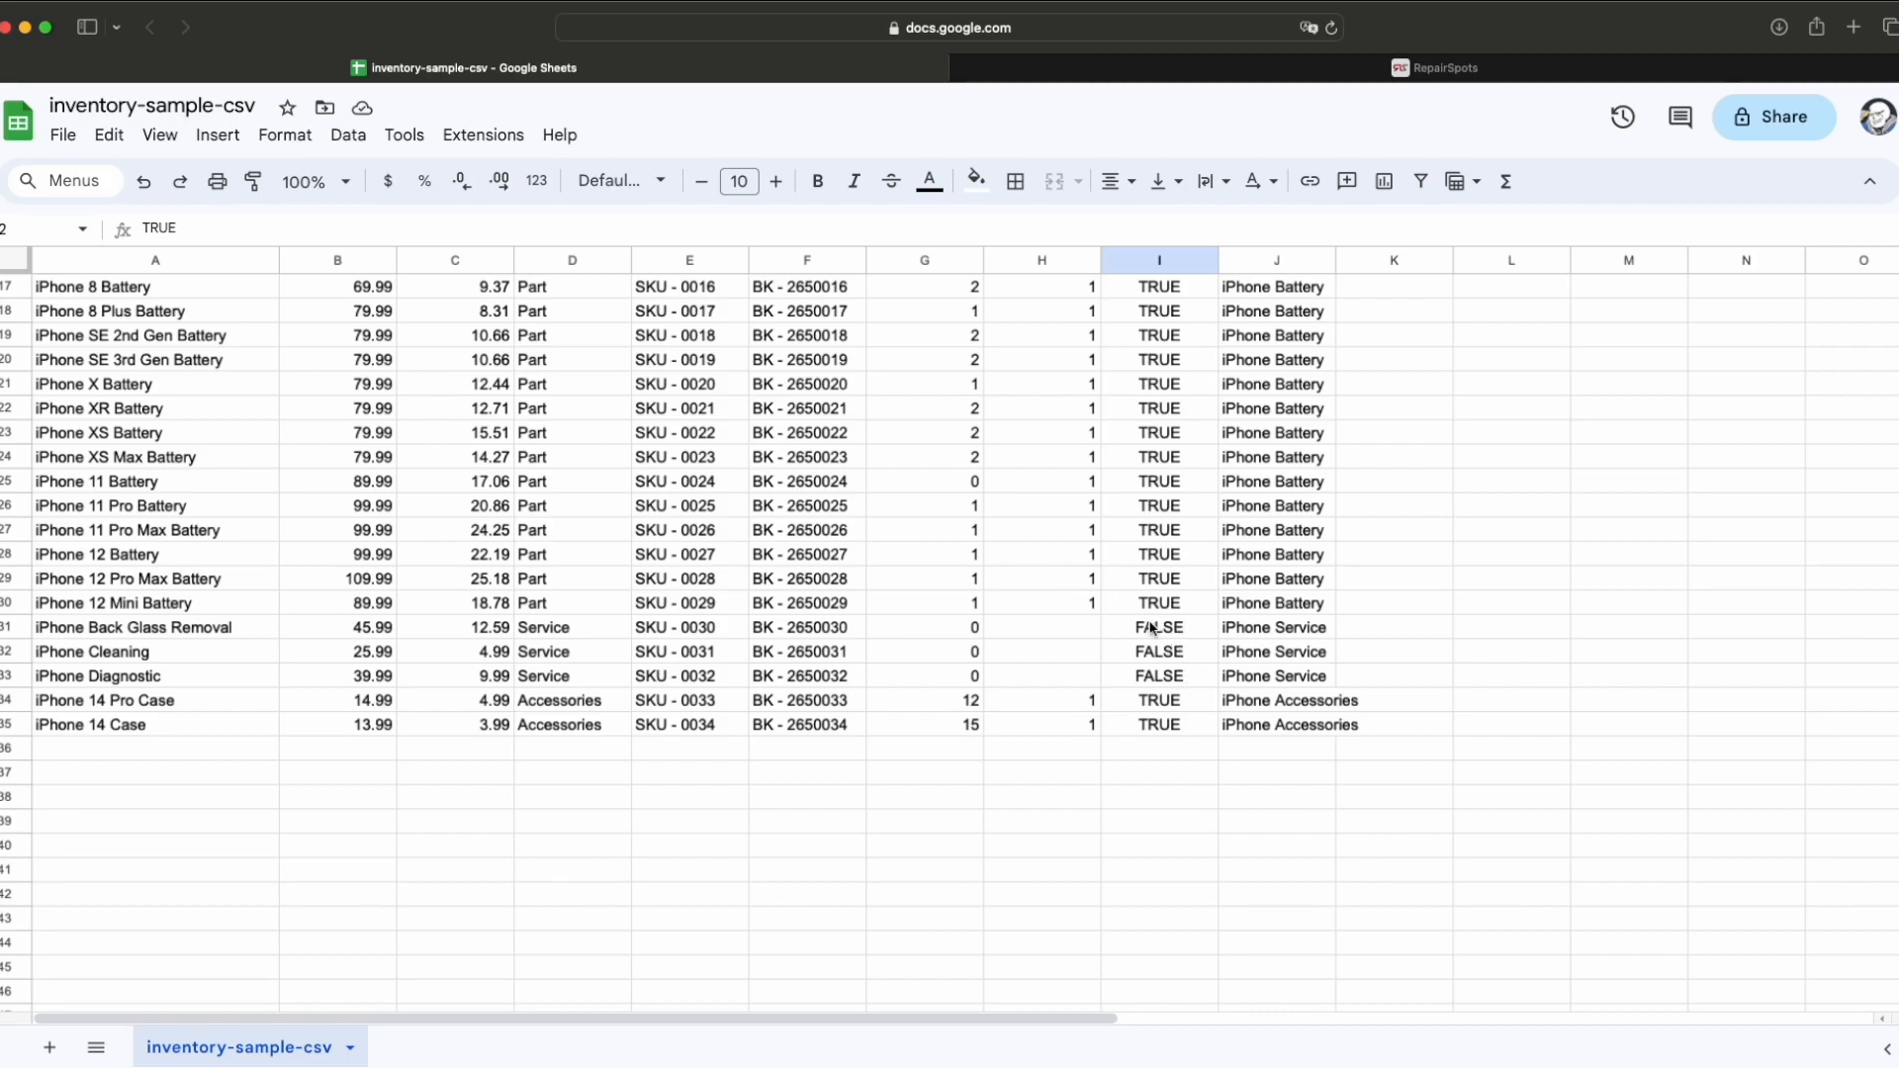
pyautogui.scroll(5, 1171, 669)
pyautogui.scroll(2, 1171, 669)
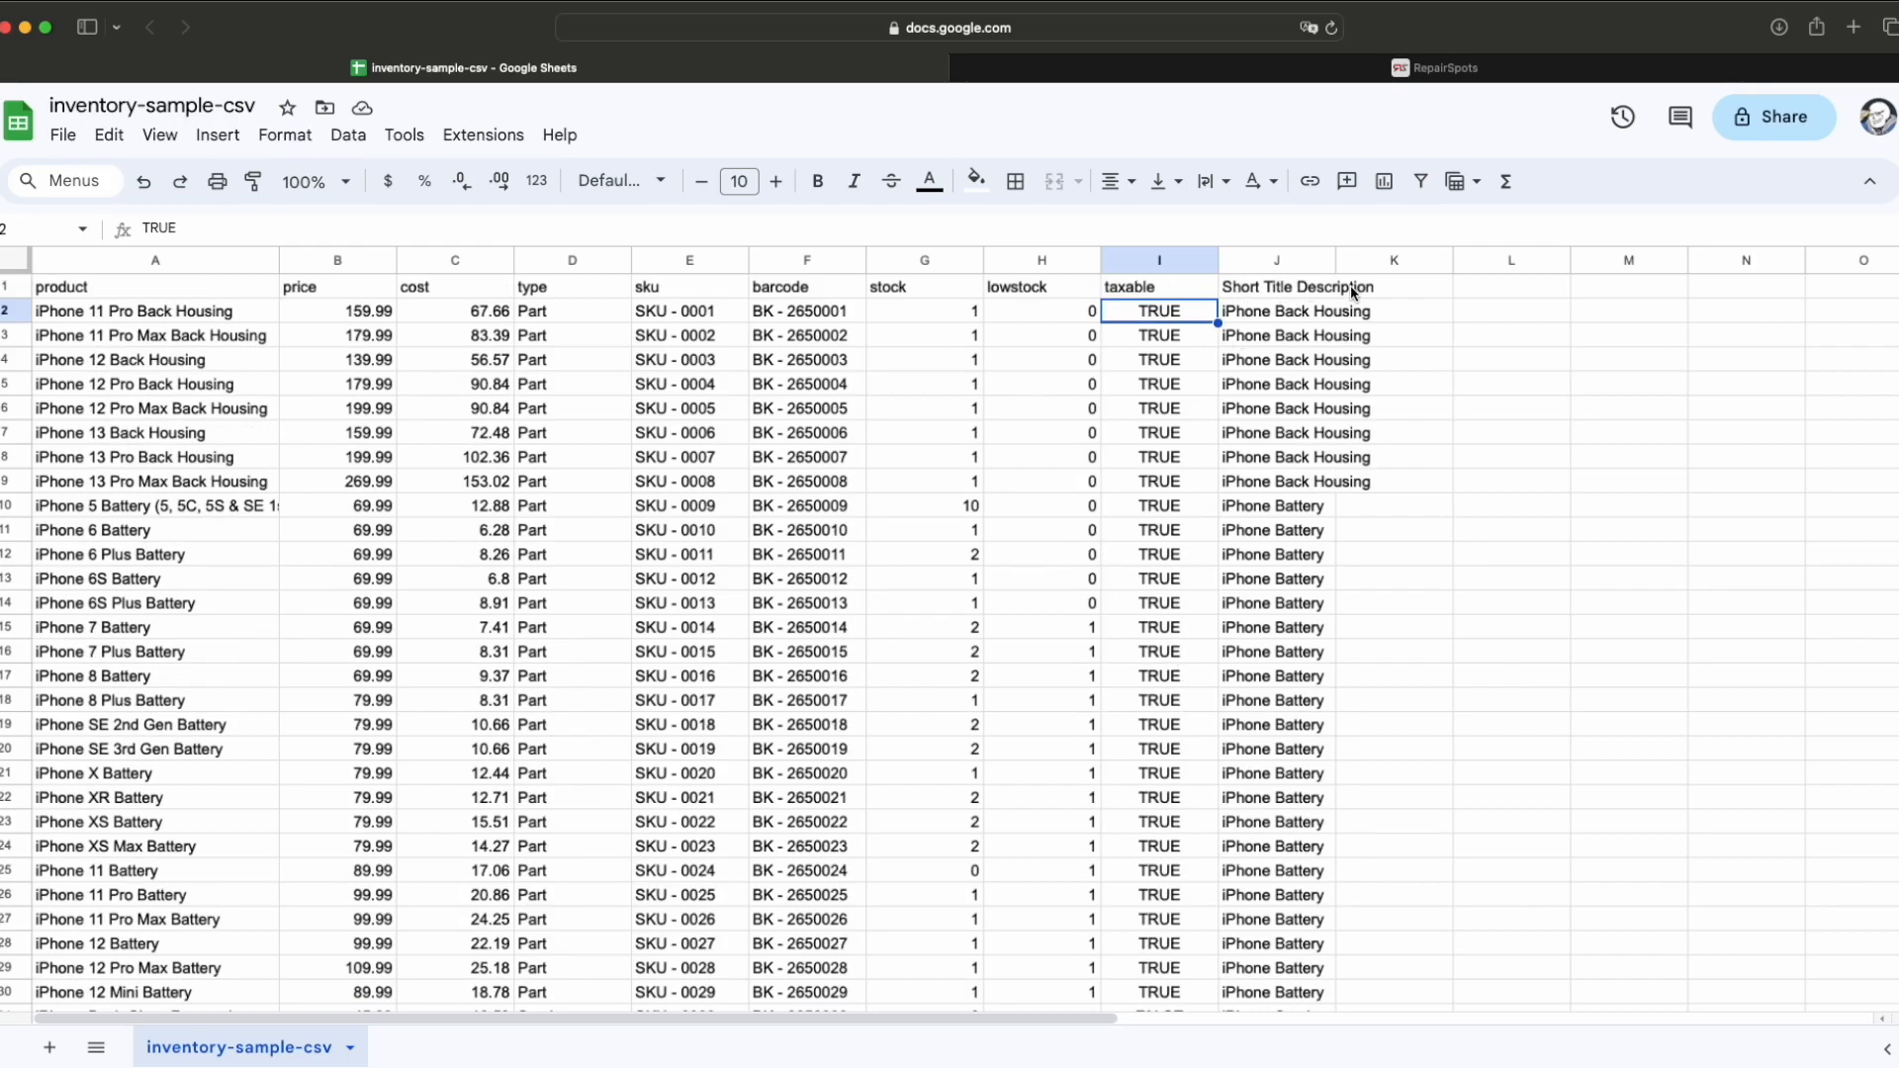
pyautogui.click(1284, 313)
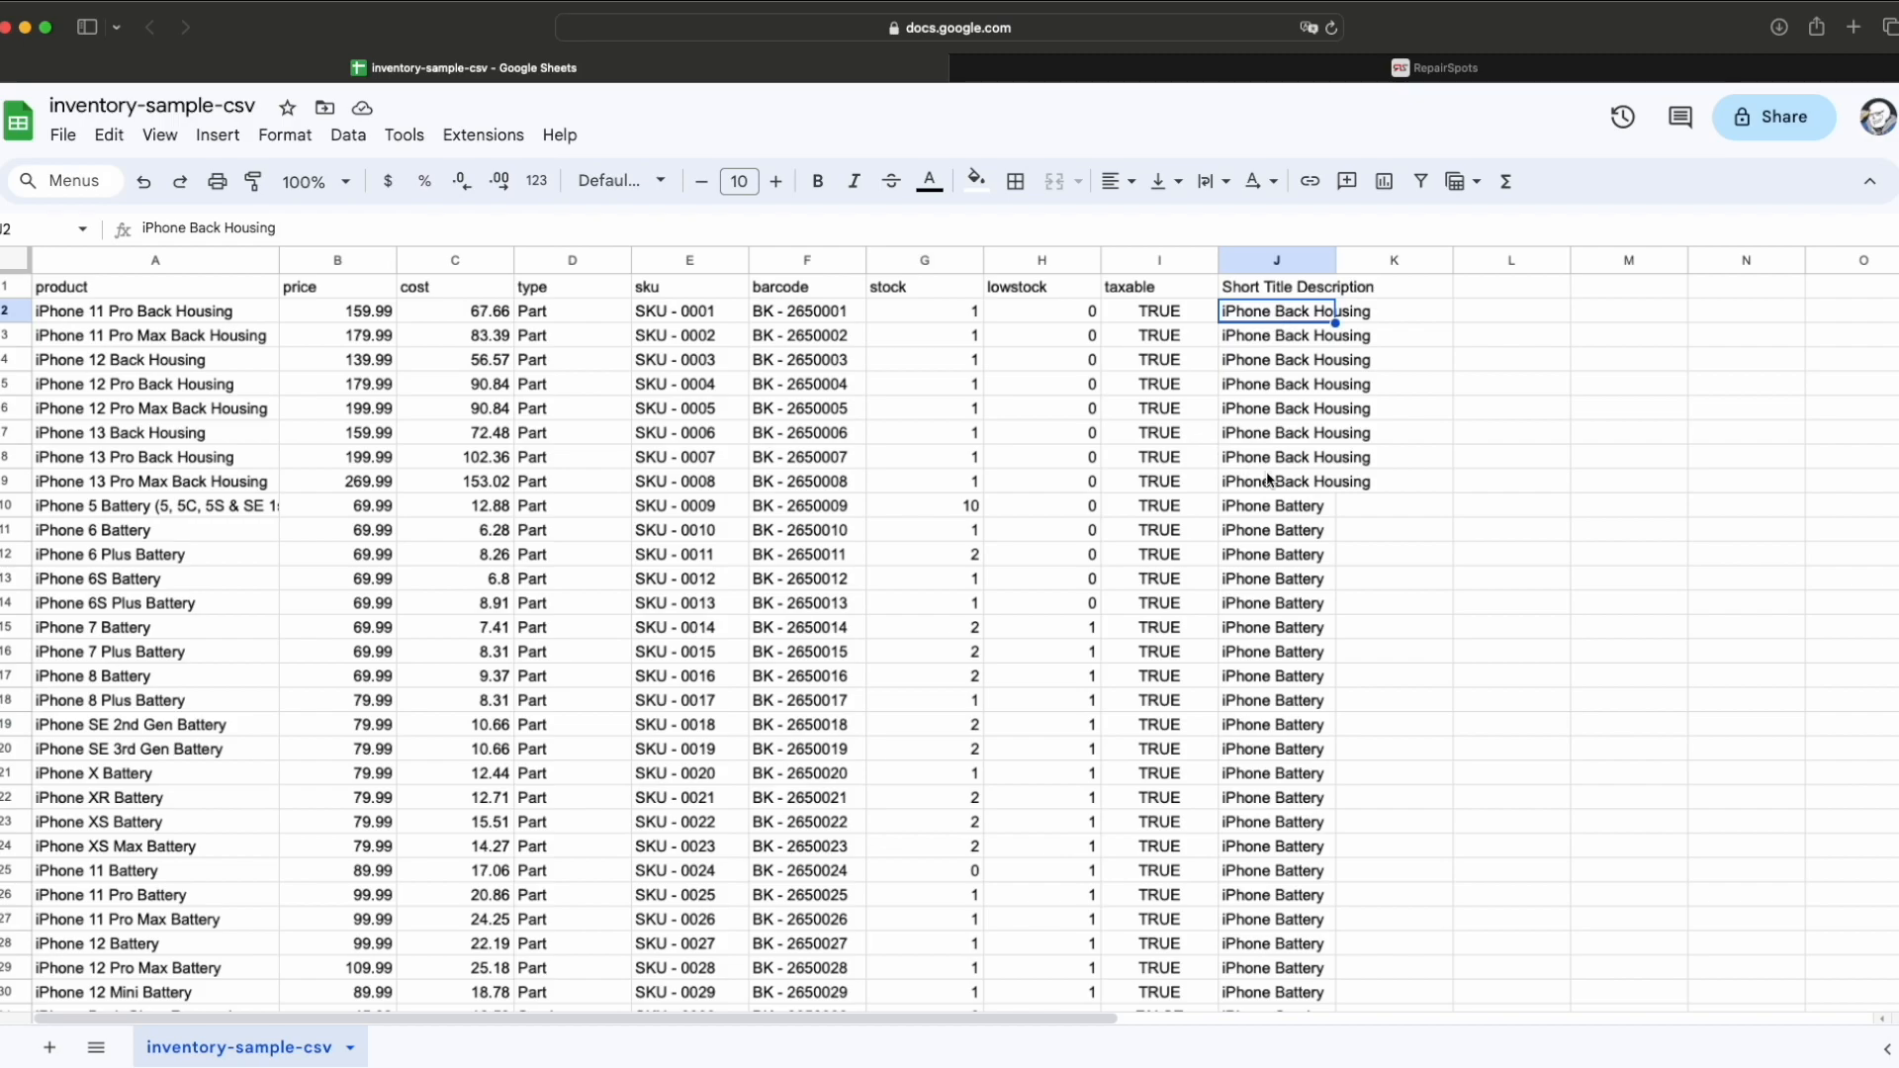
pyautogui.click(1278, 513)
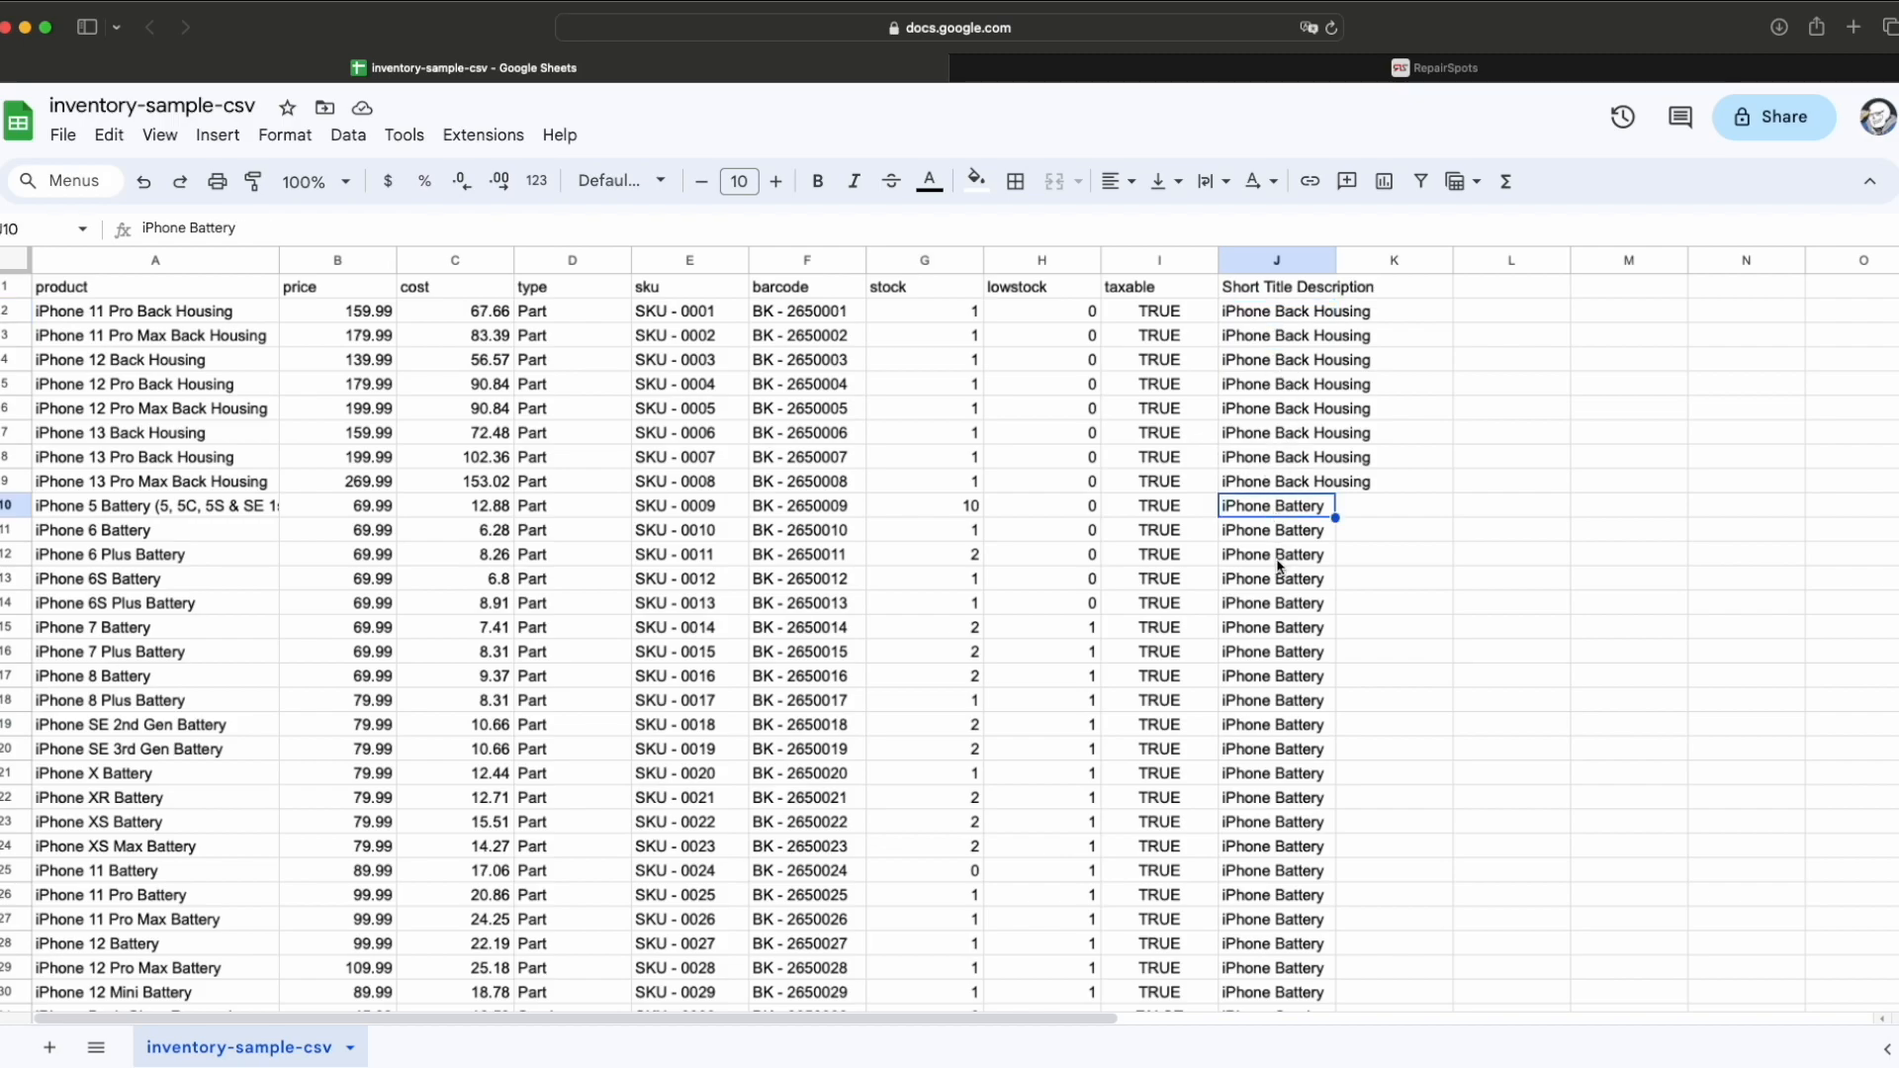
pyautogui.click(1254, 72)
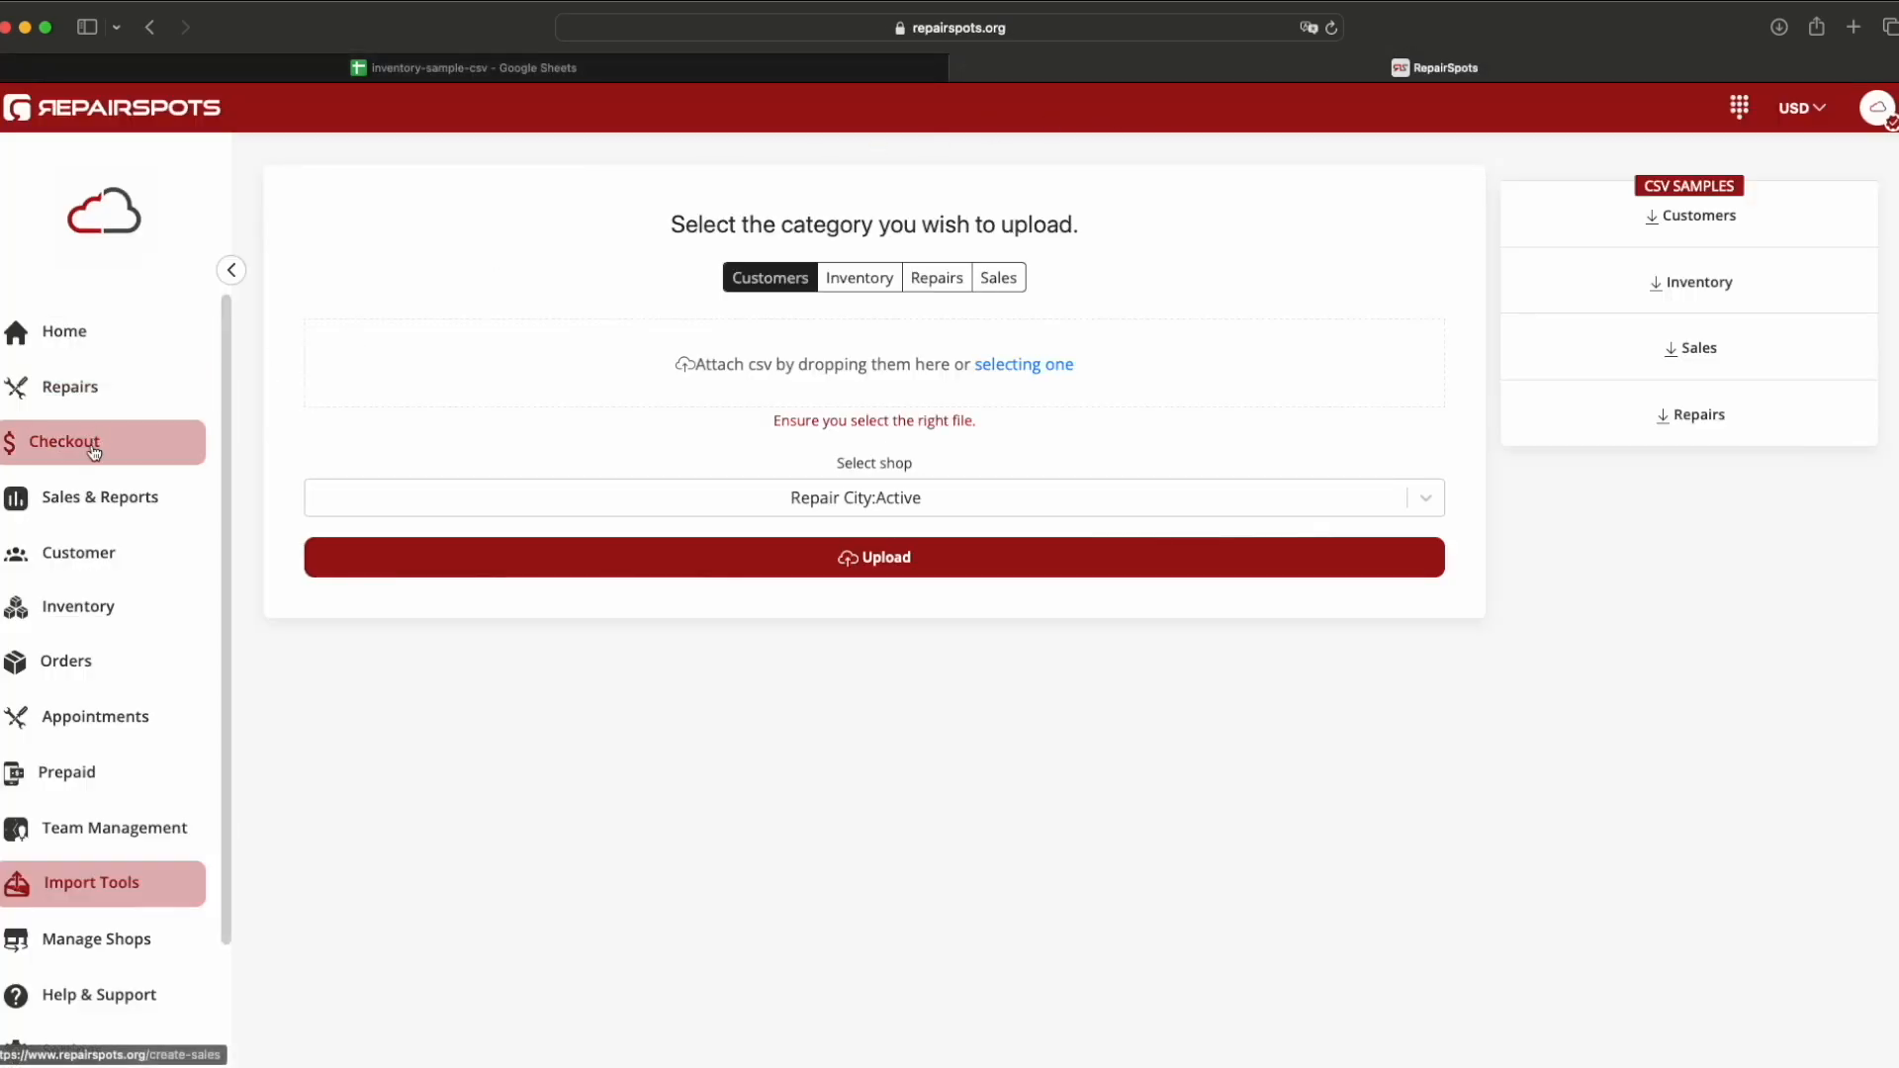
# Step: Browse the RepairSpots Inventory list's Accessories and Apple Backglass categories, then return to the spreadsheet
pyautogui.click(88, 598)
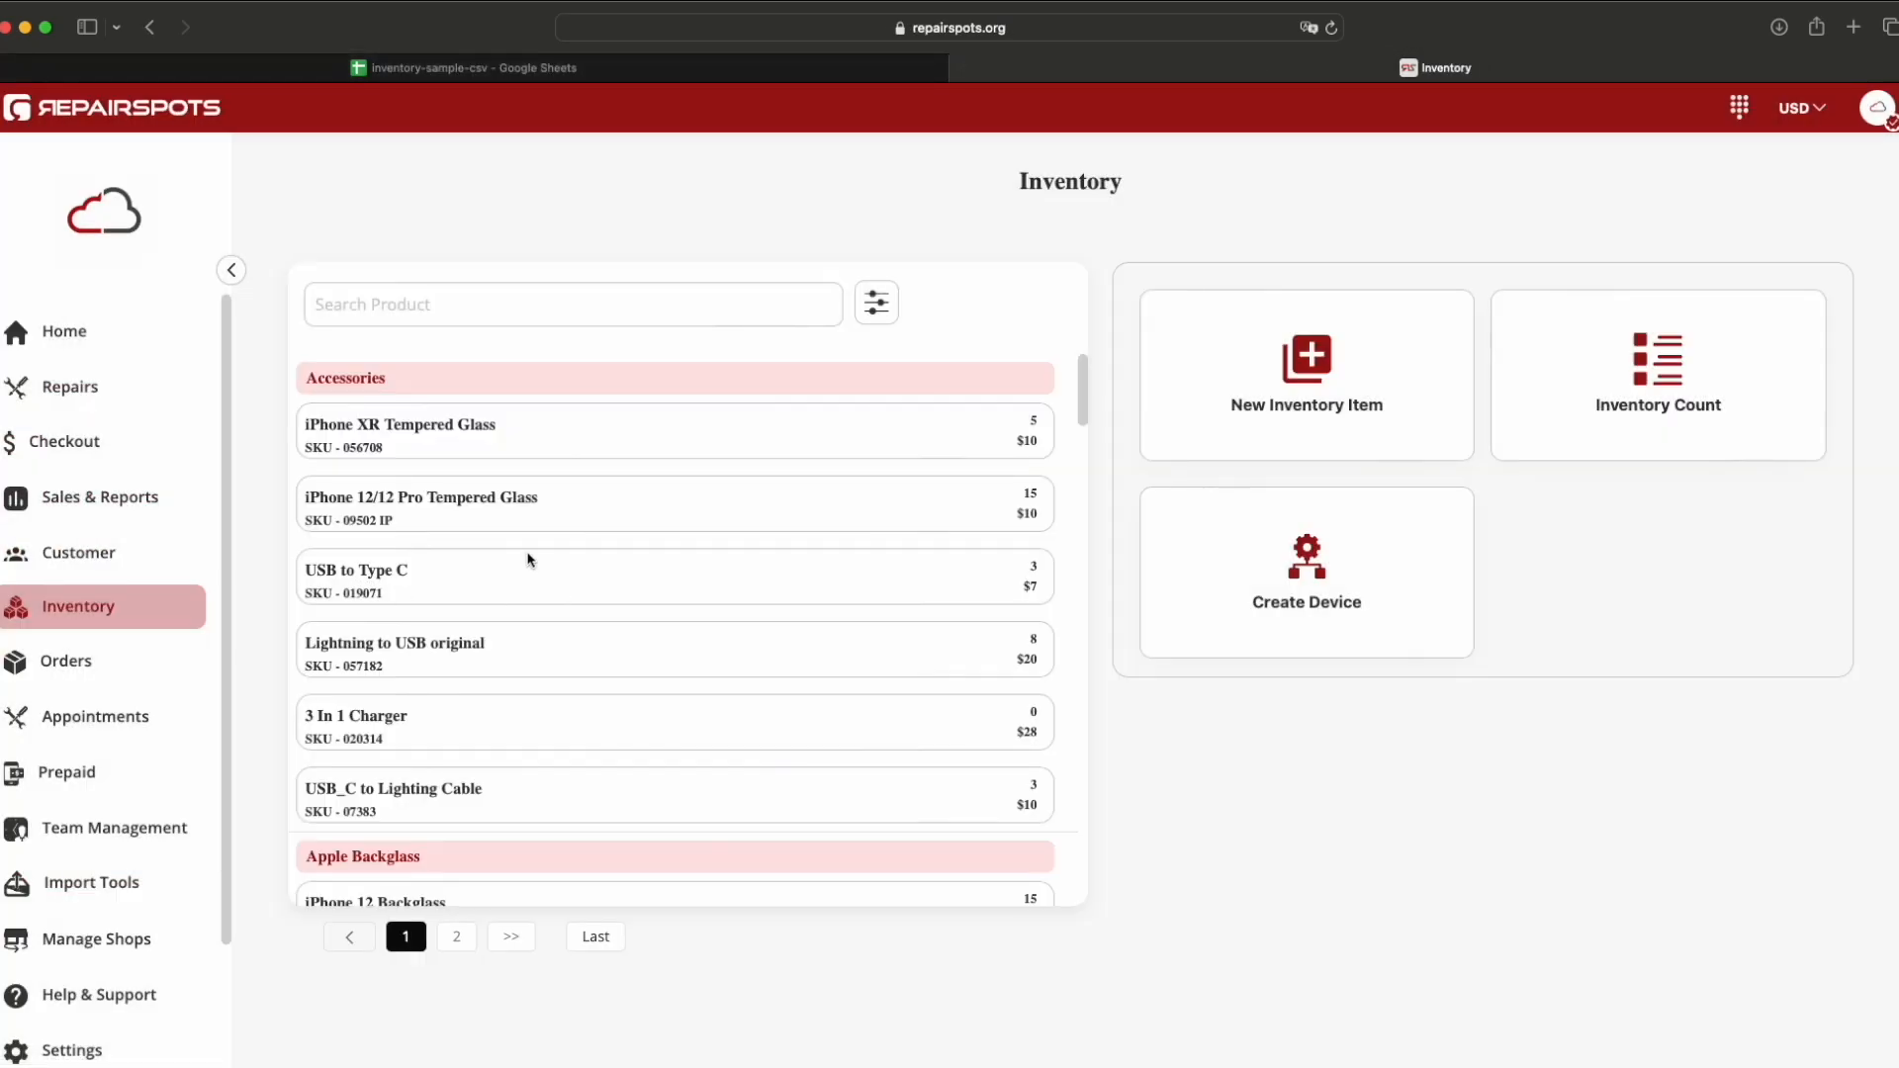
pyautogui.moveTo(305, 382); pyautogui.dragTo(386, 382)
pyautogui.click(402, 384)
pyautogui.scroll(-3, 402, 384)
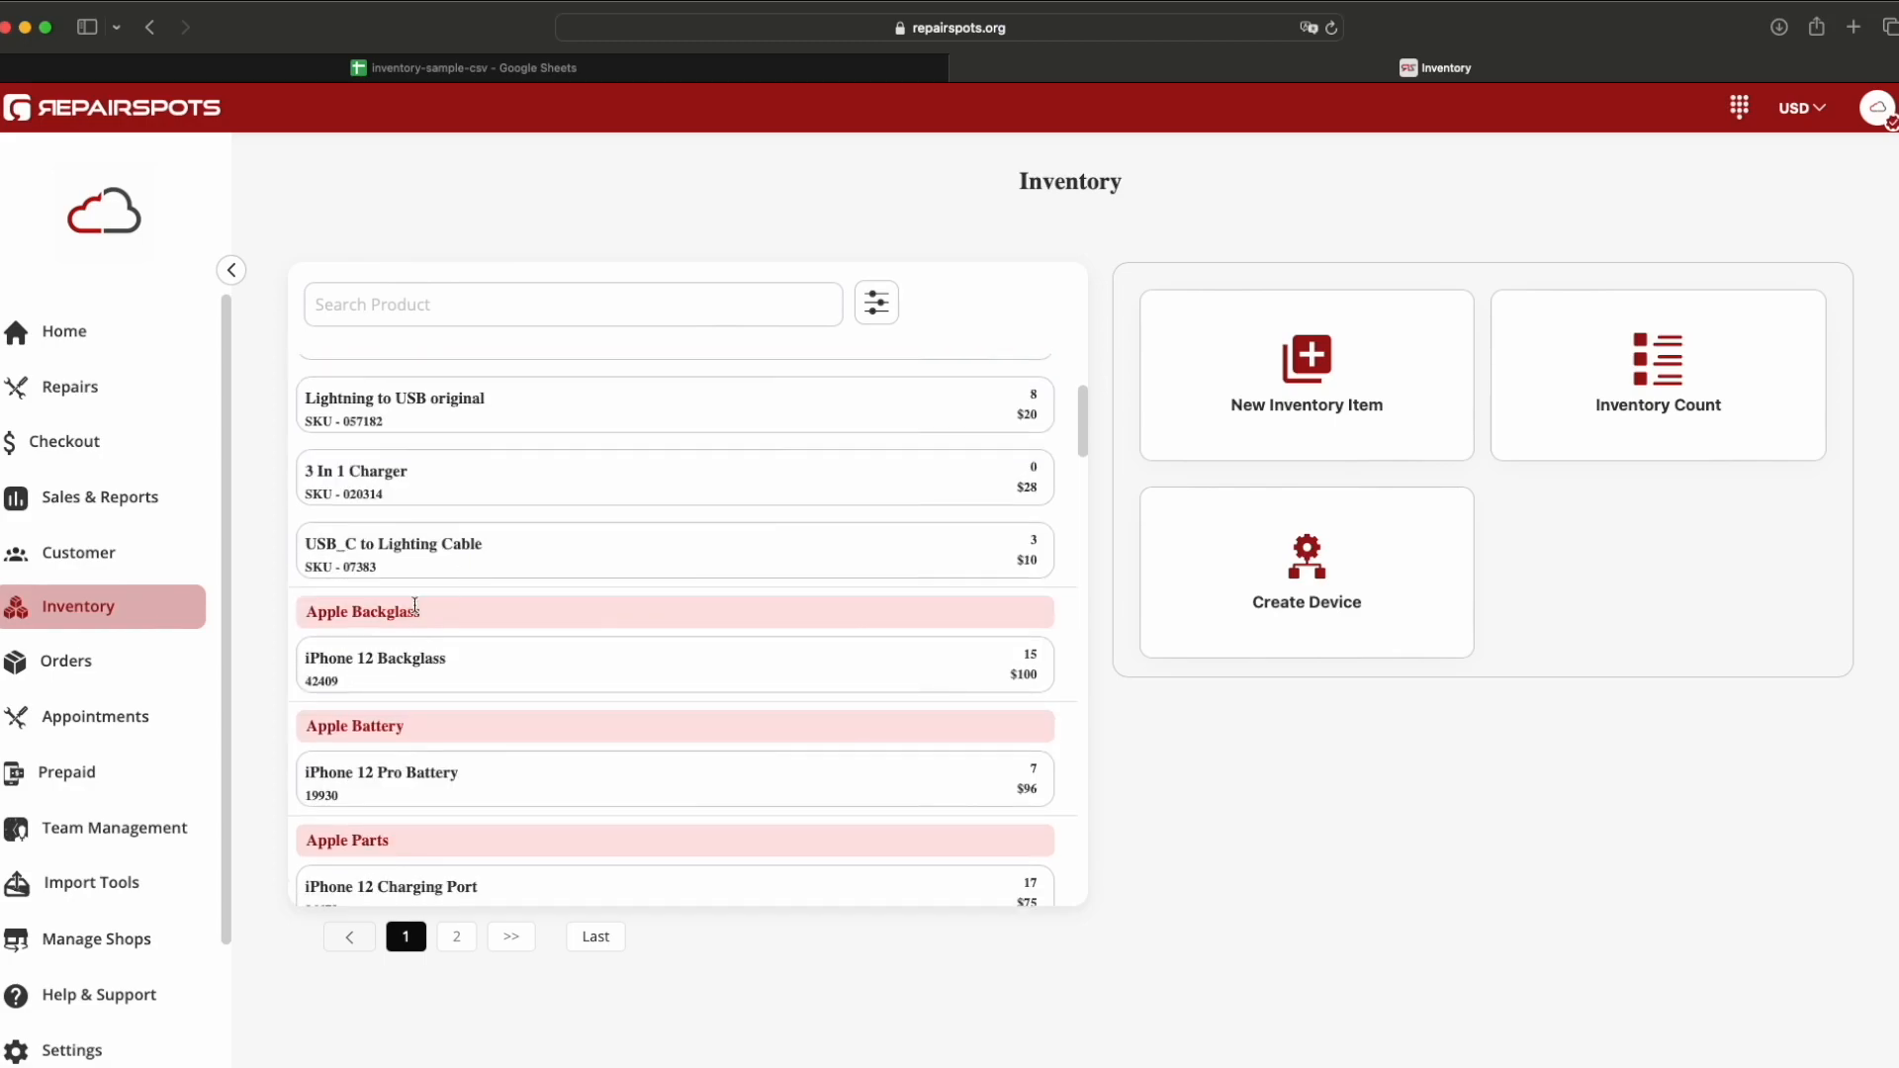
pyautogui.moveTo(304, 611); pyautogui.dragTo(415, 614)
pyautogui.click(435, 615)
pyautogui.scroll(3, 528, 508)
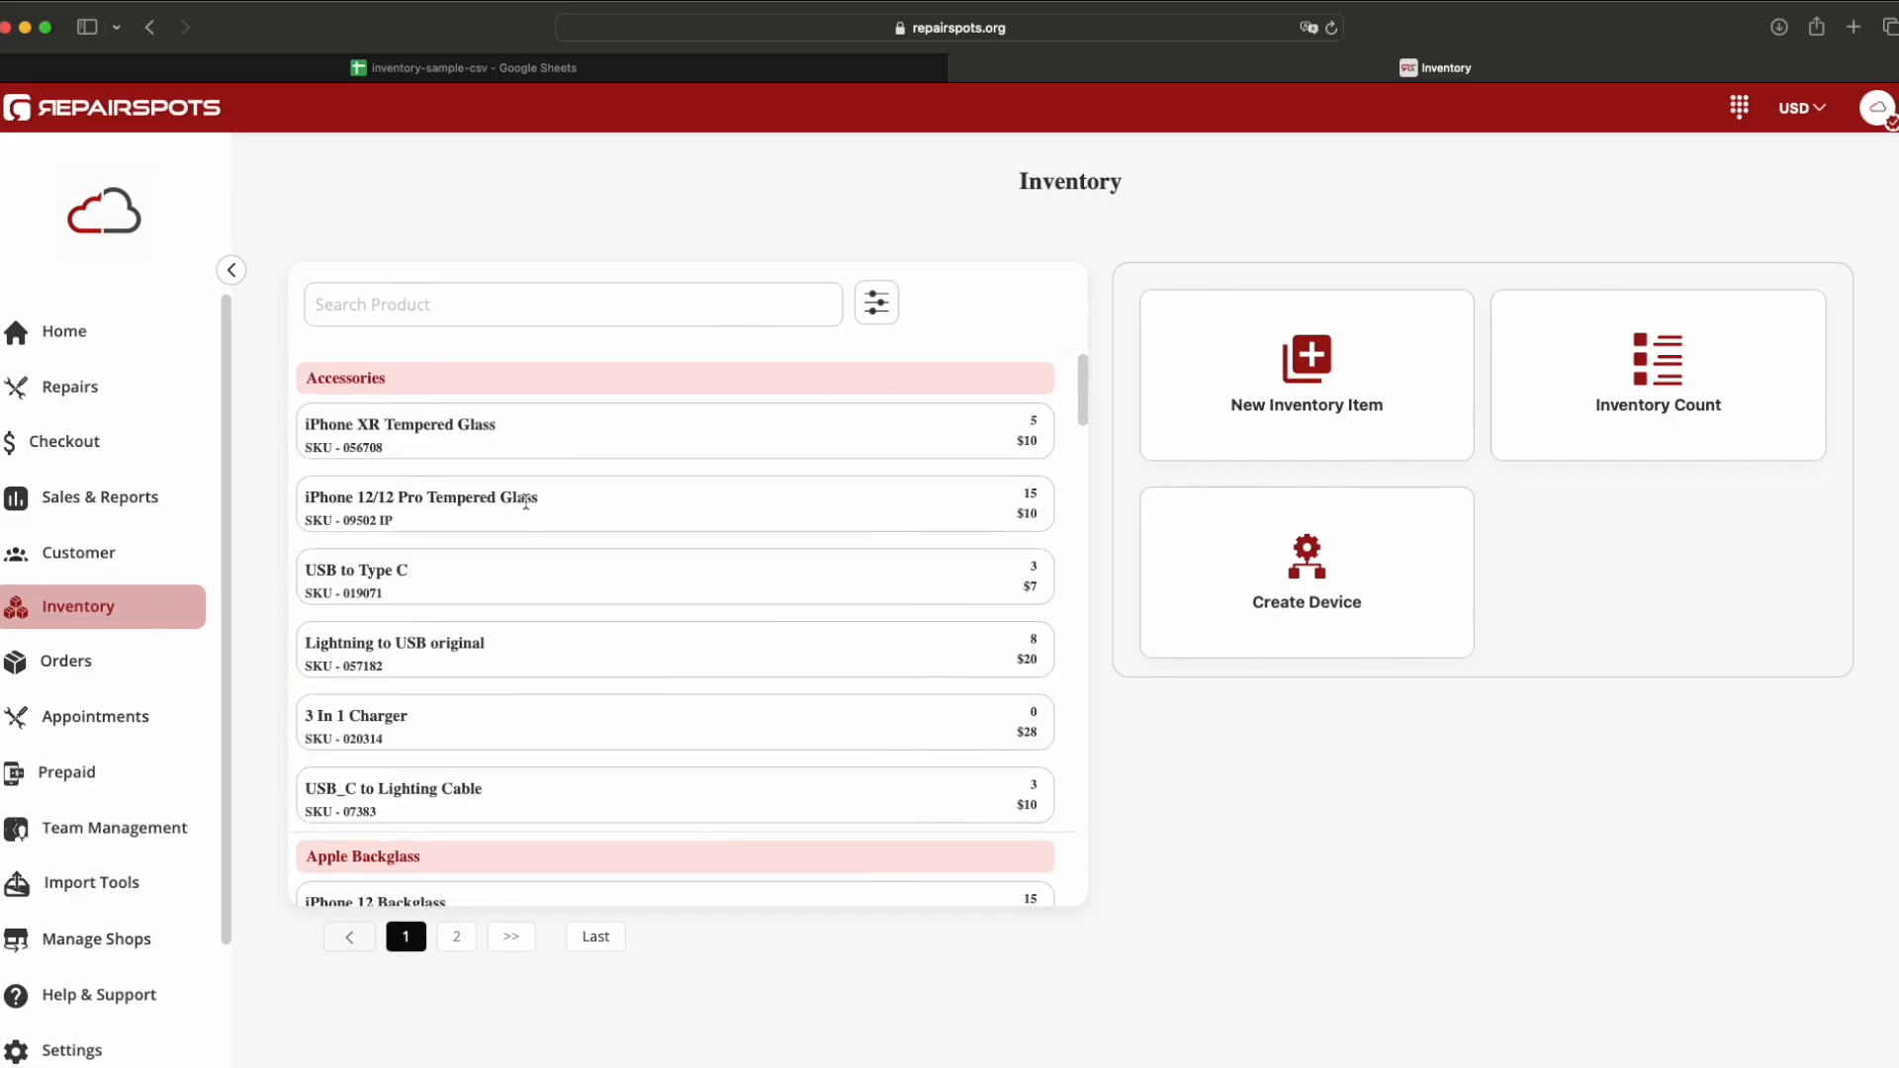
pyautogui.click(492, 69)
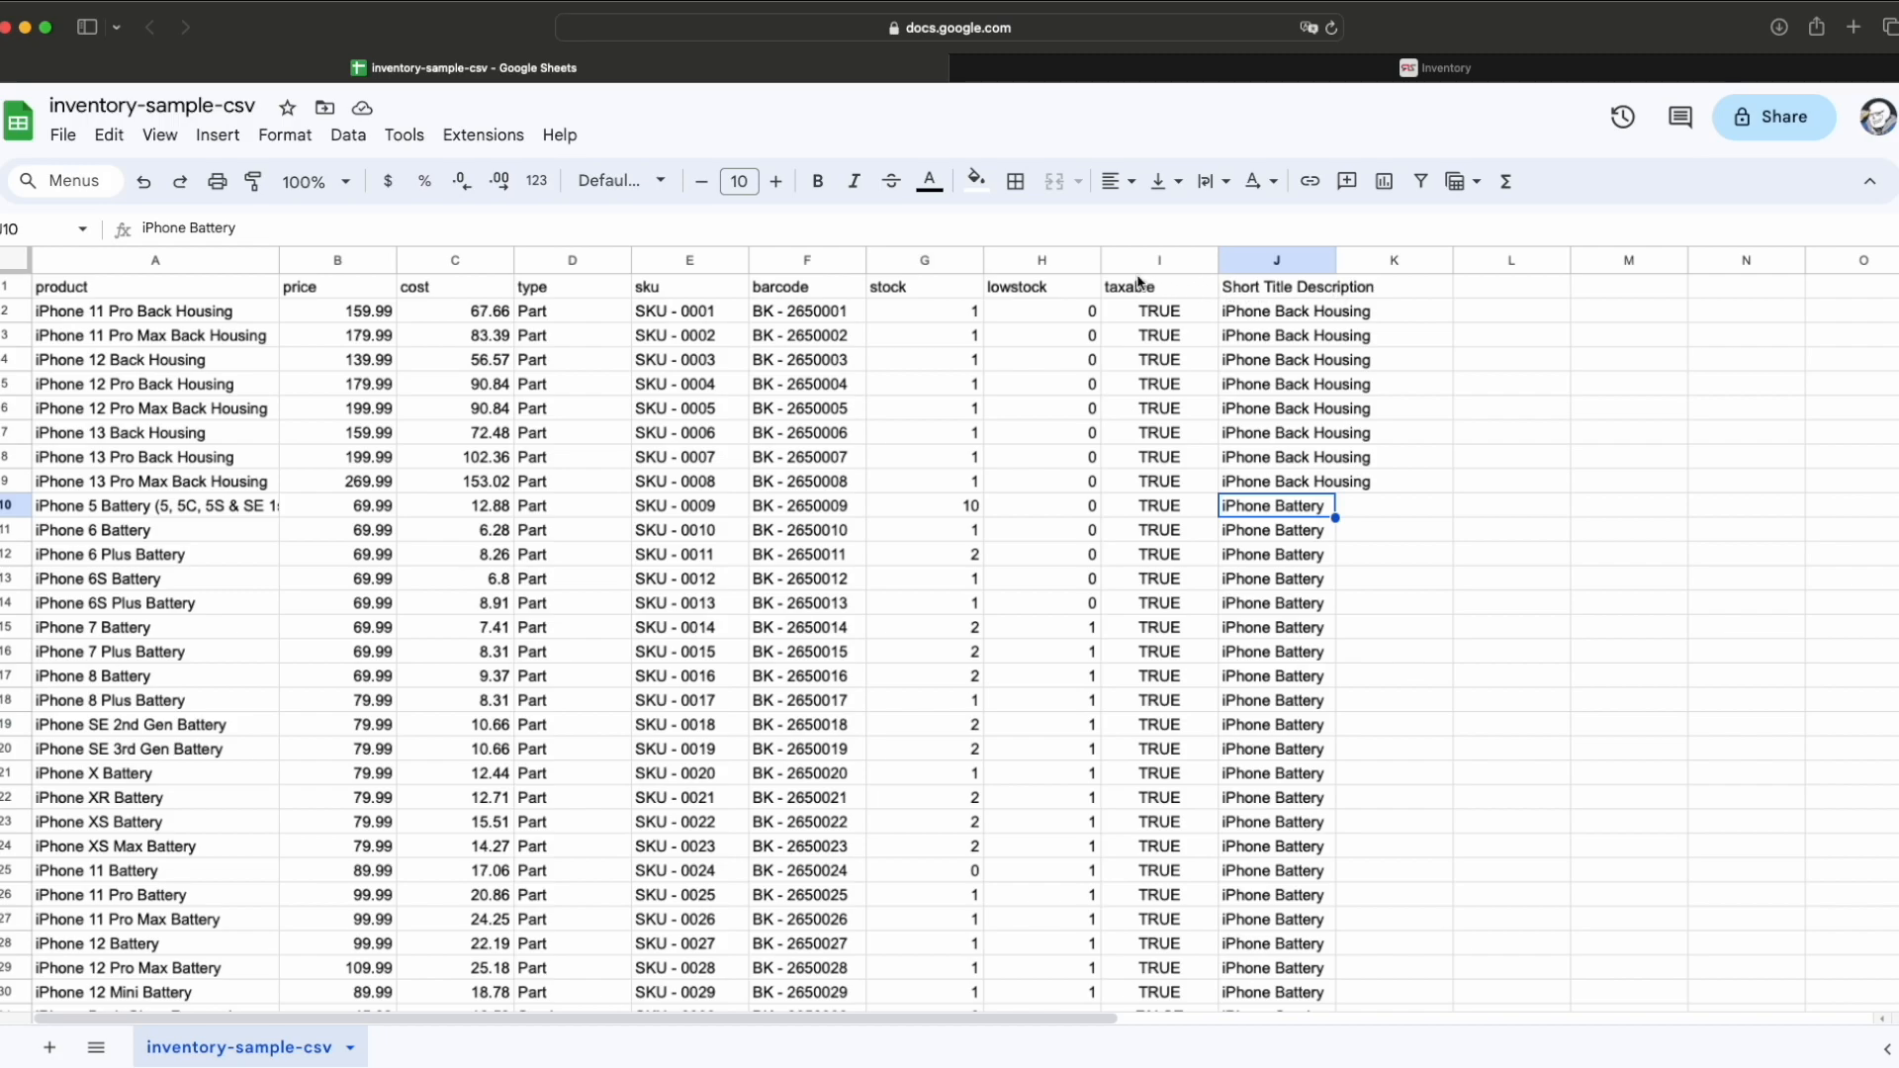
# Step: Confirm the type column's first value is Part, then go back to RepairSpots Inventory
pyautogui.click(558, 287)
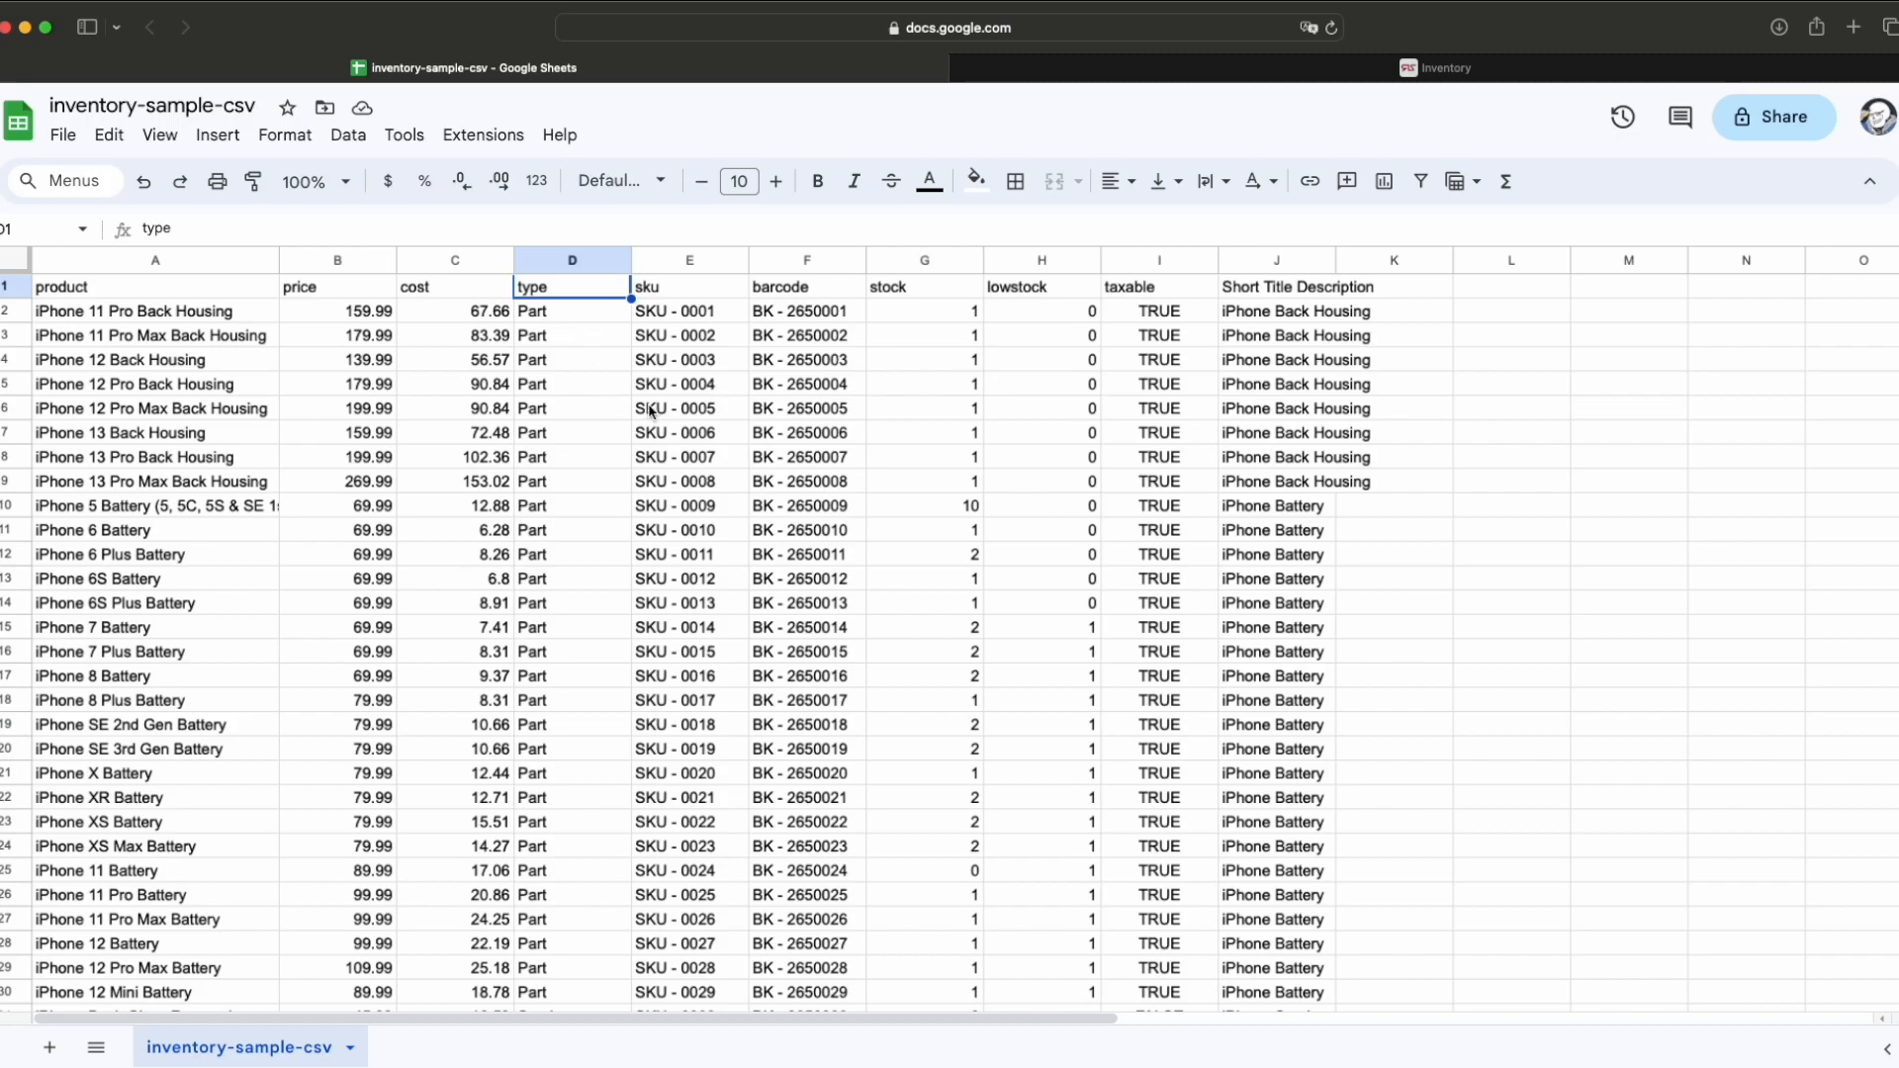
pyautogui.click(551, 309)
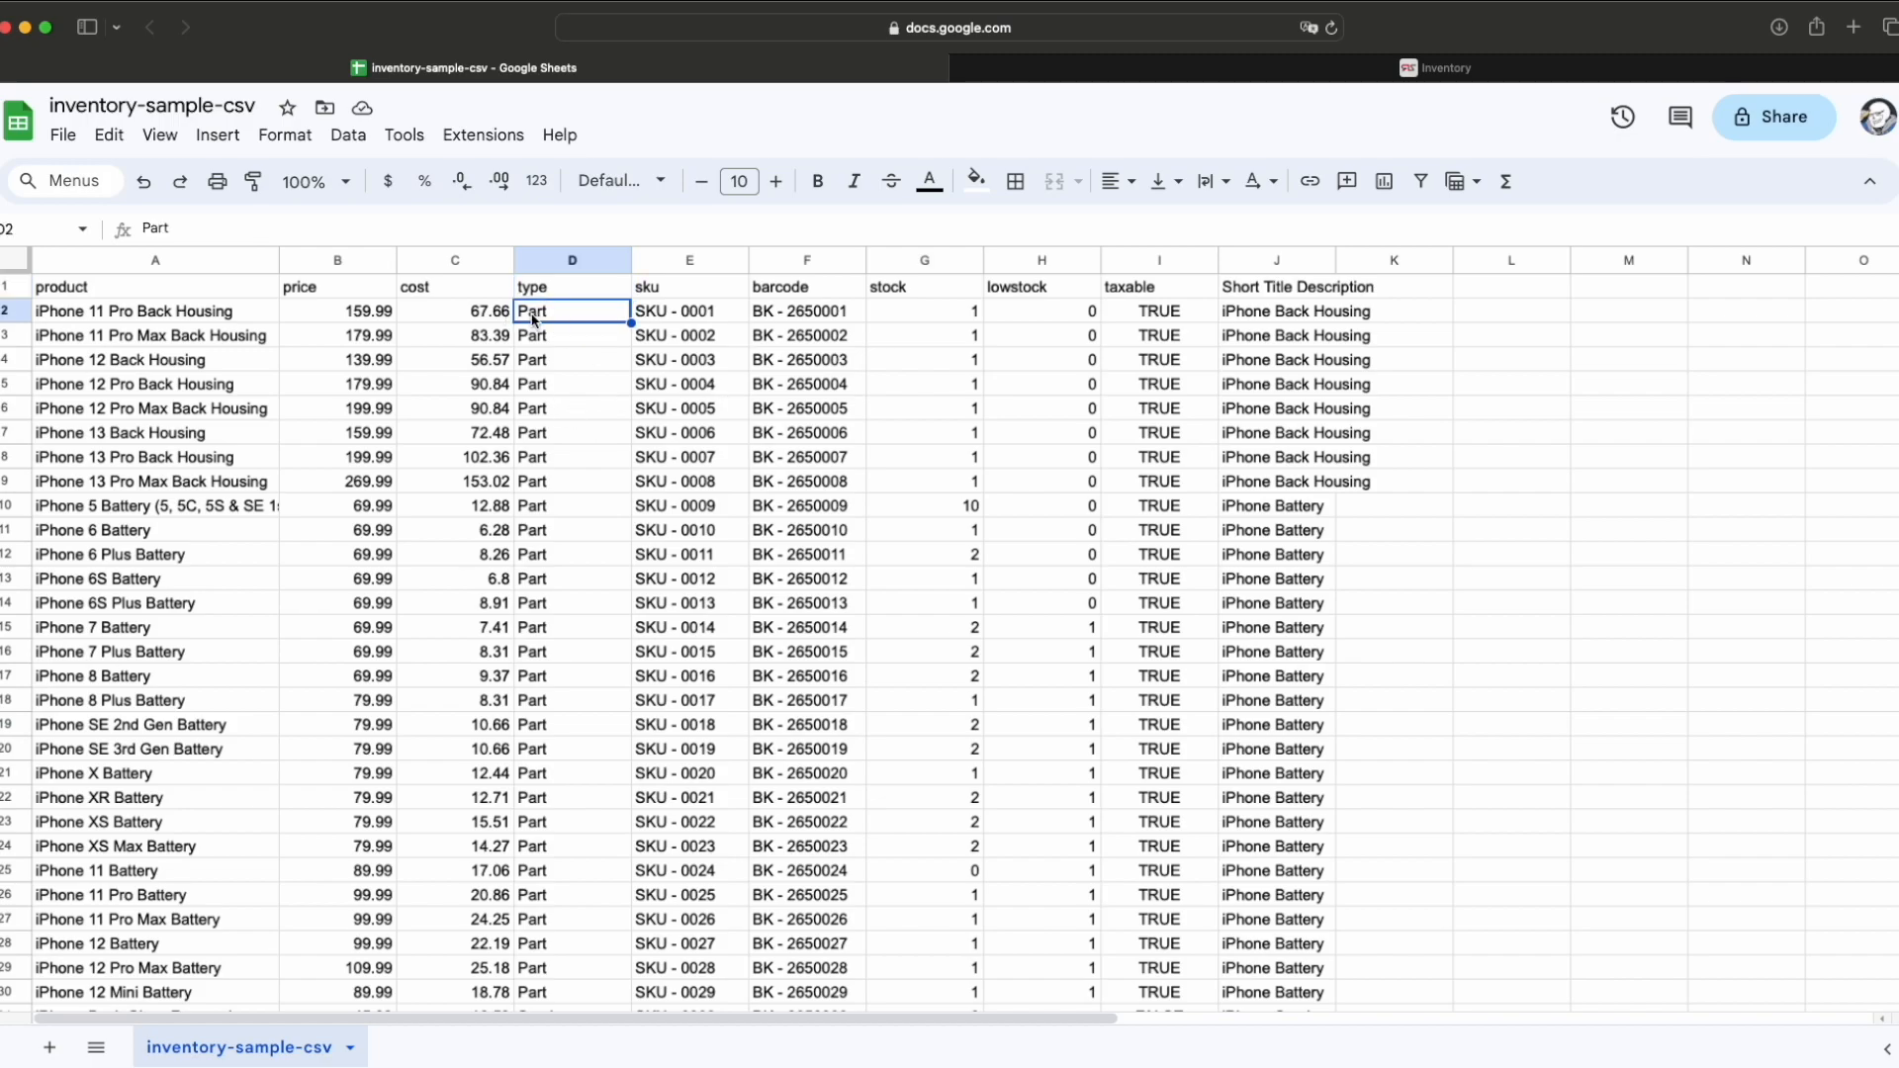
pyautogui.click(1330, 75)
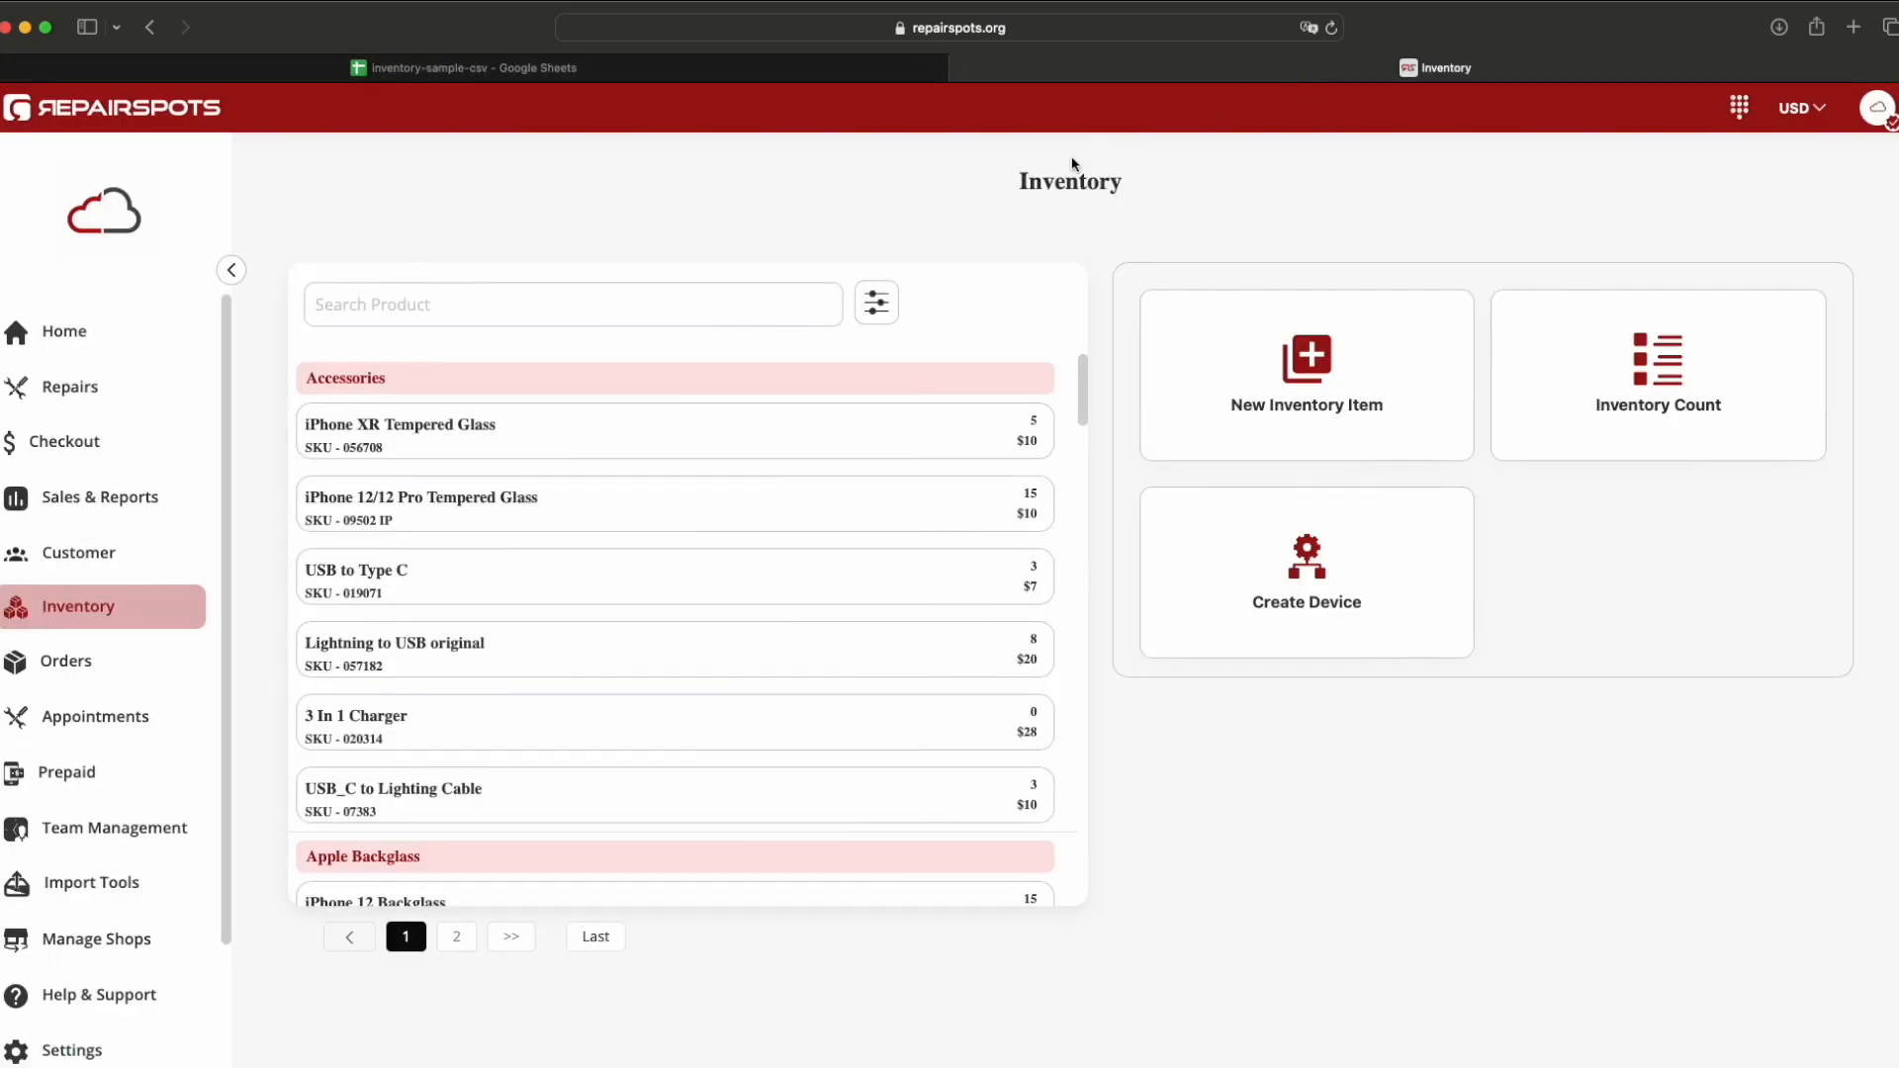
# Step: Review the New Item form's Type choices keeping Part, then check row 7's cost in the spreadsheet
pyautogui.click(1339, 374)
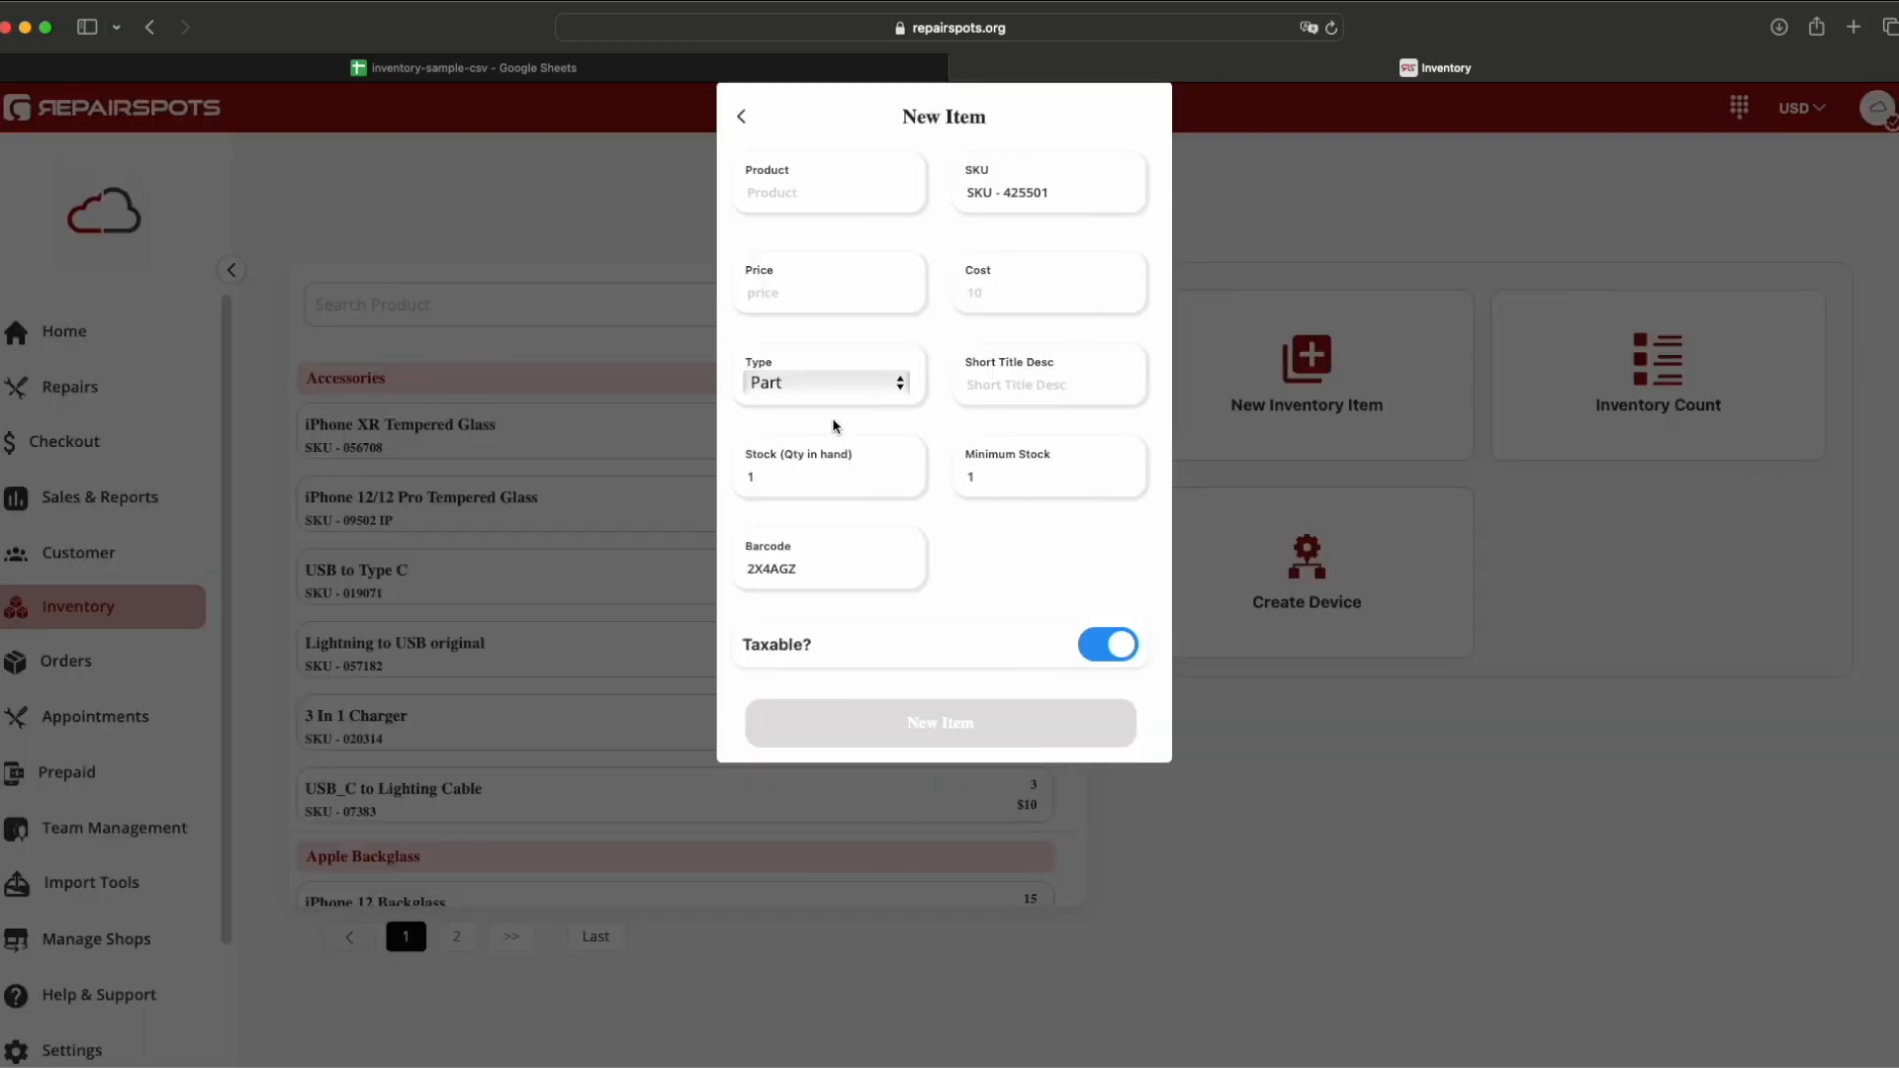
pyautogui.moveTo(747, 363); pyautogui.dragTo(799, 364)
pyautogui.click(837, 370)
pyautogui.click(895, 383)
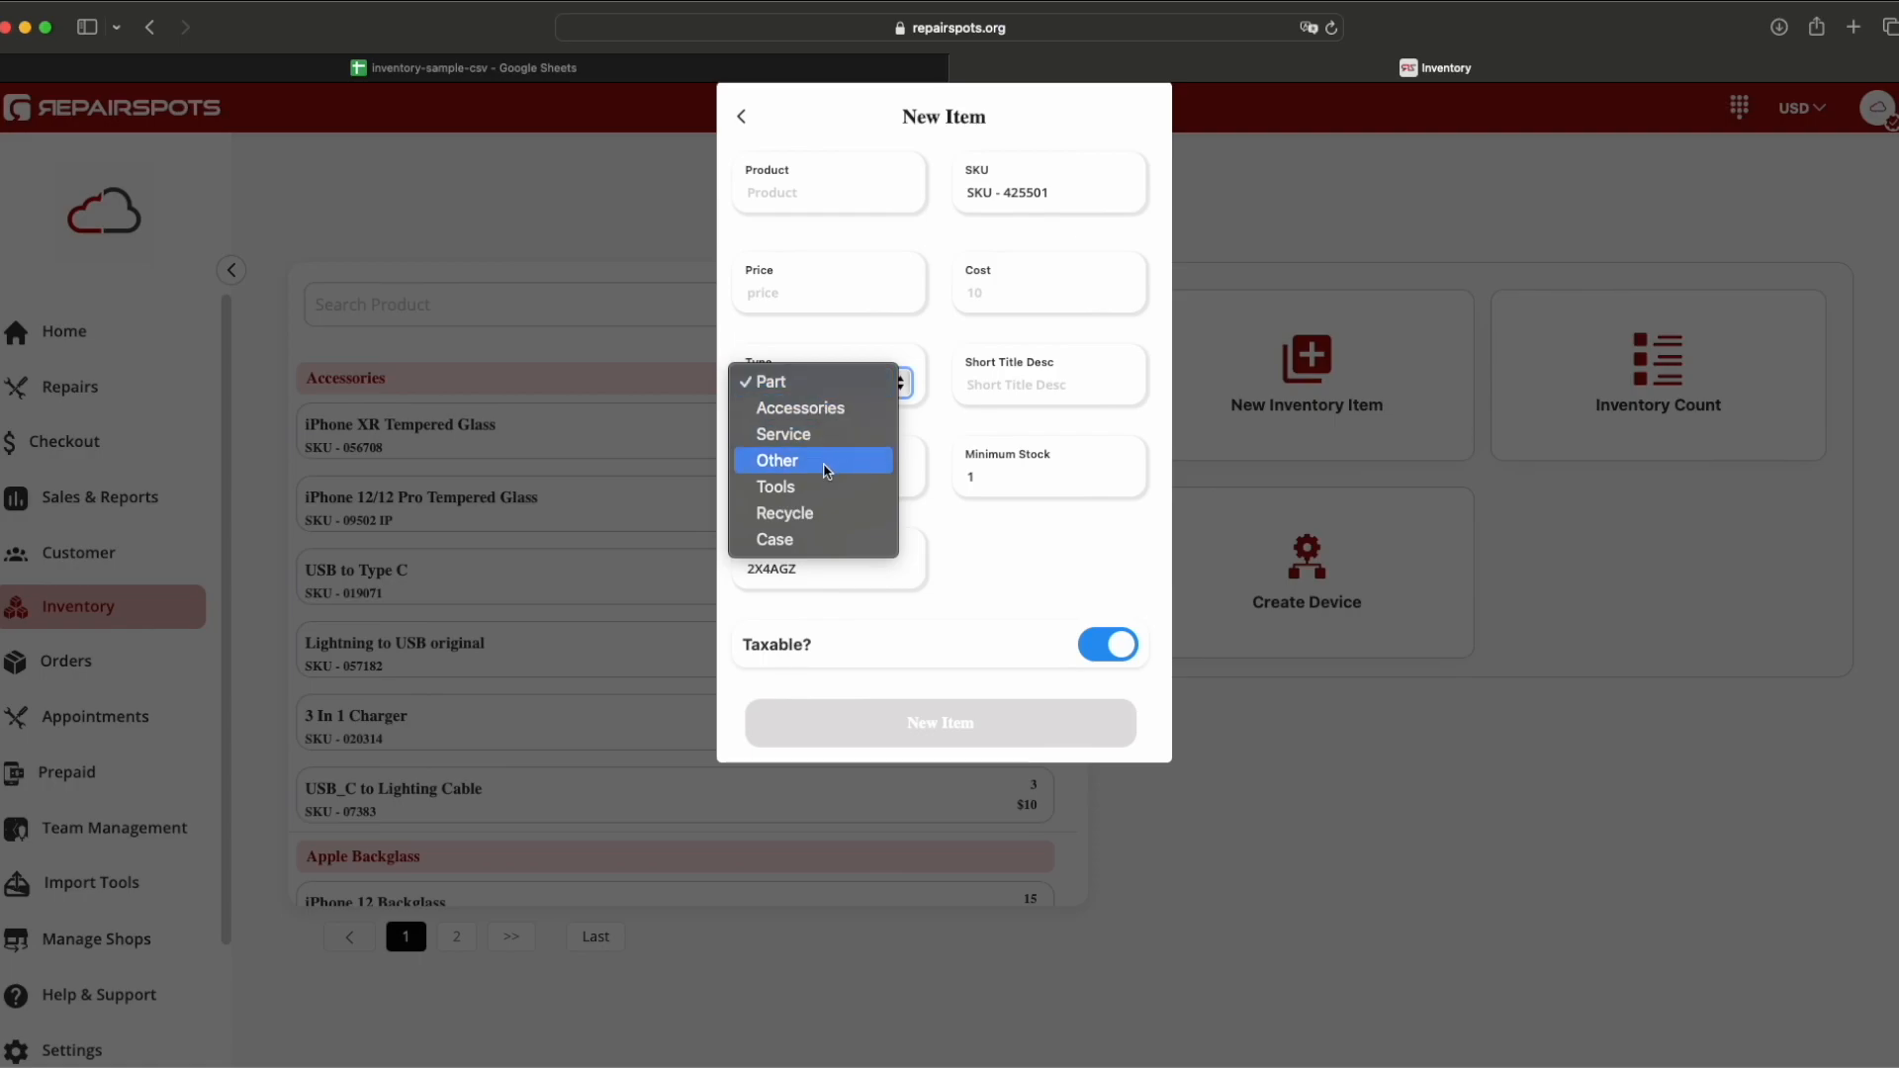
pyautogui.click(1036, 522)
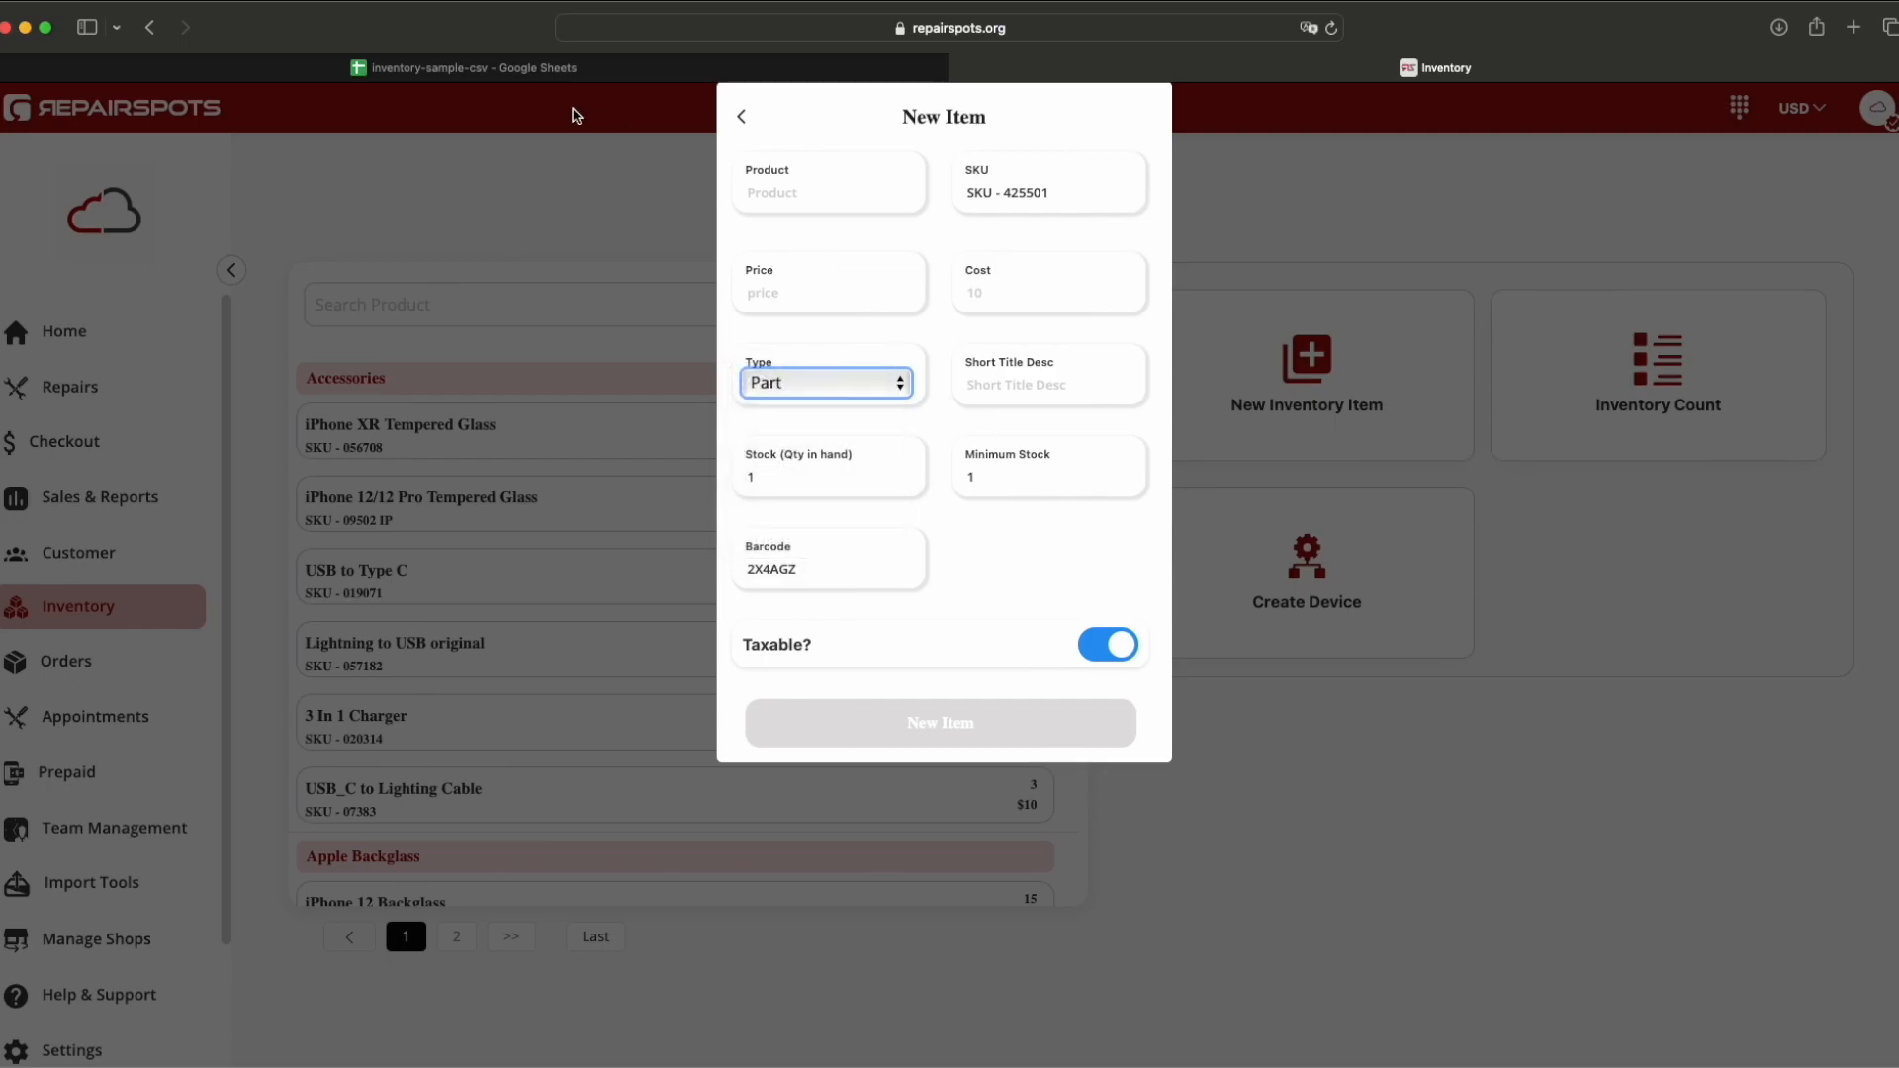
pyautogui.click(504, 69)
pyautogui.click(501, 433)
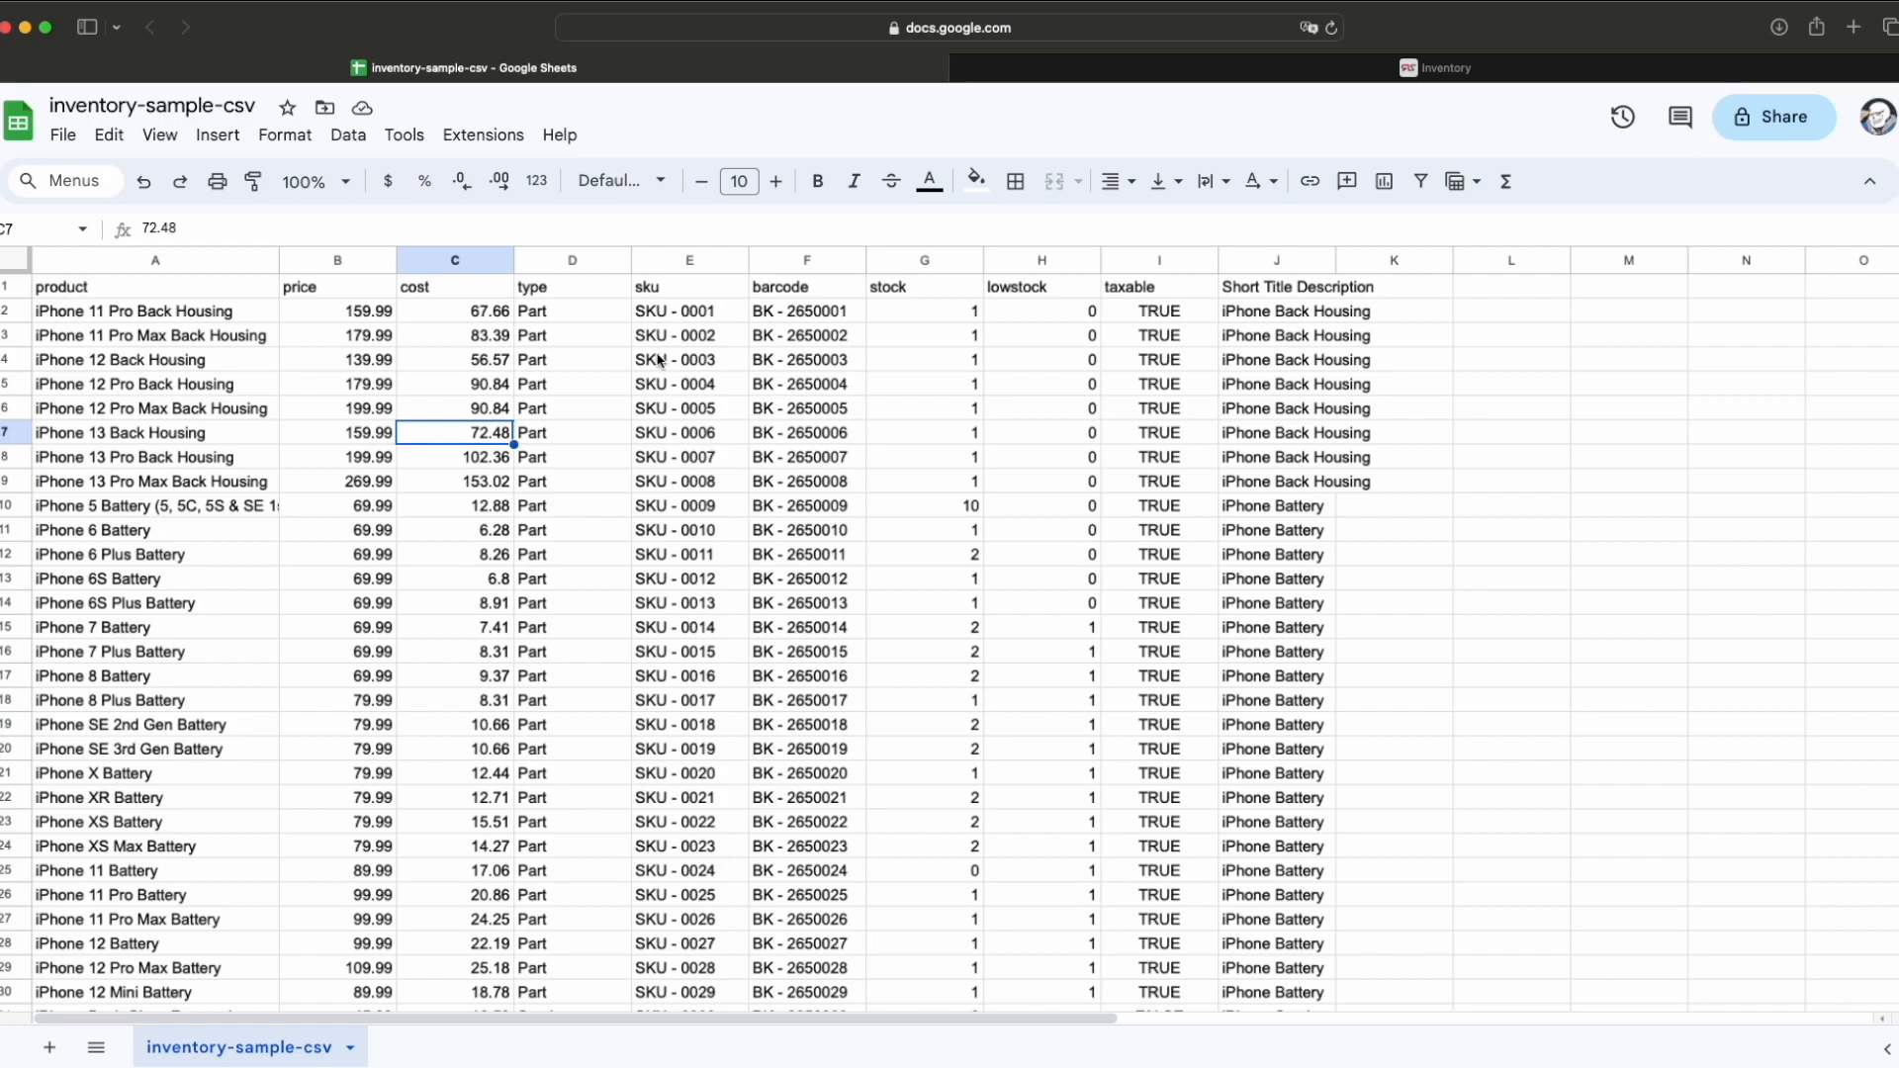
pyautogui.click(682, 315)
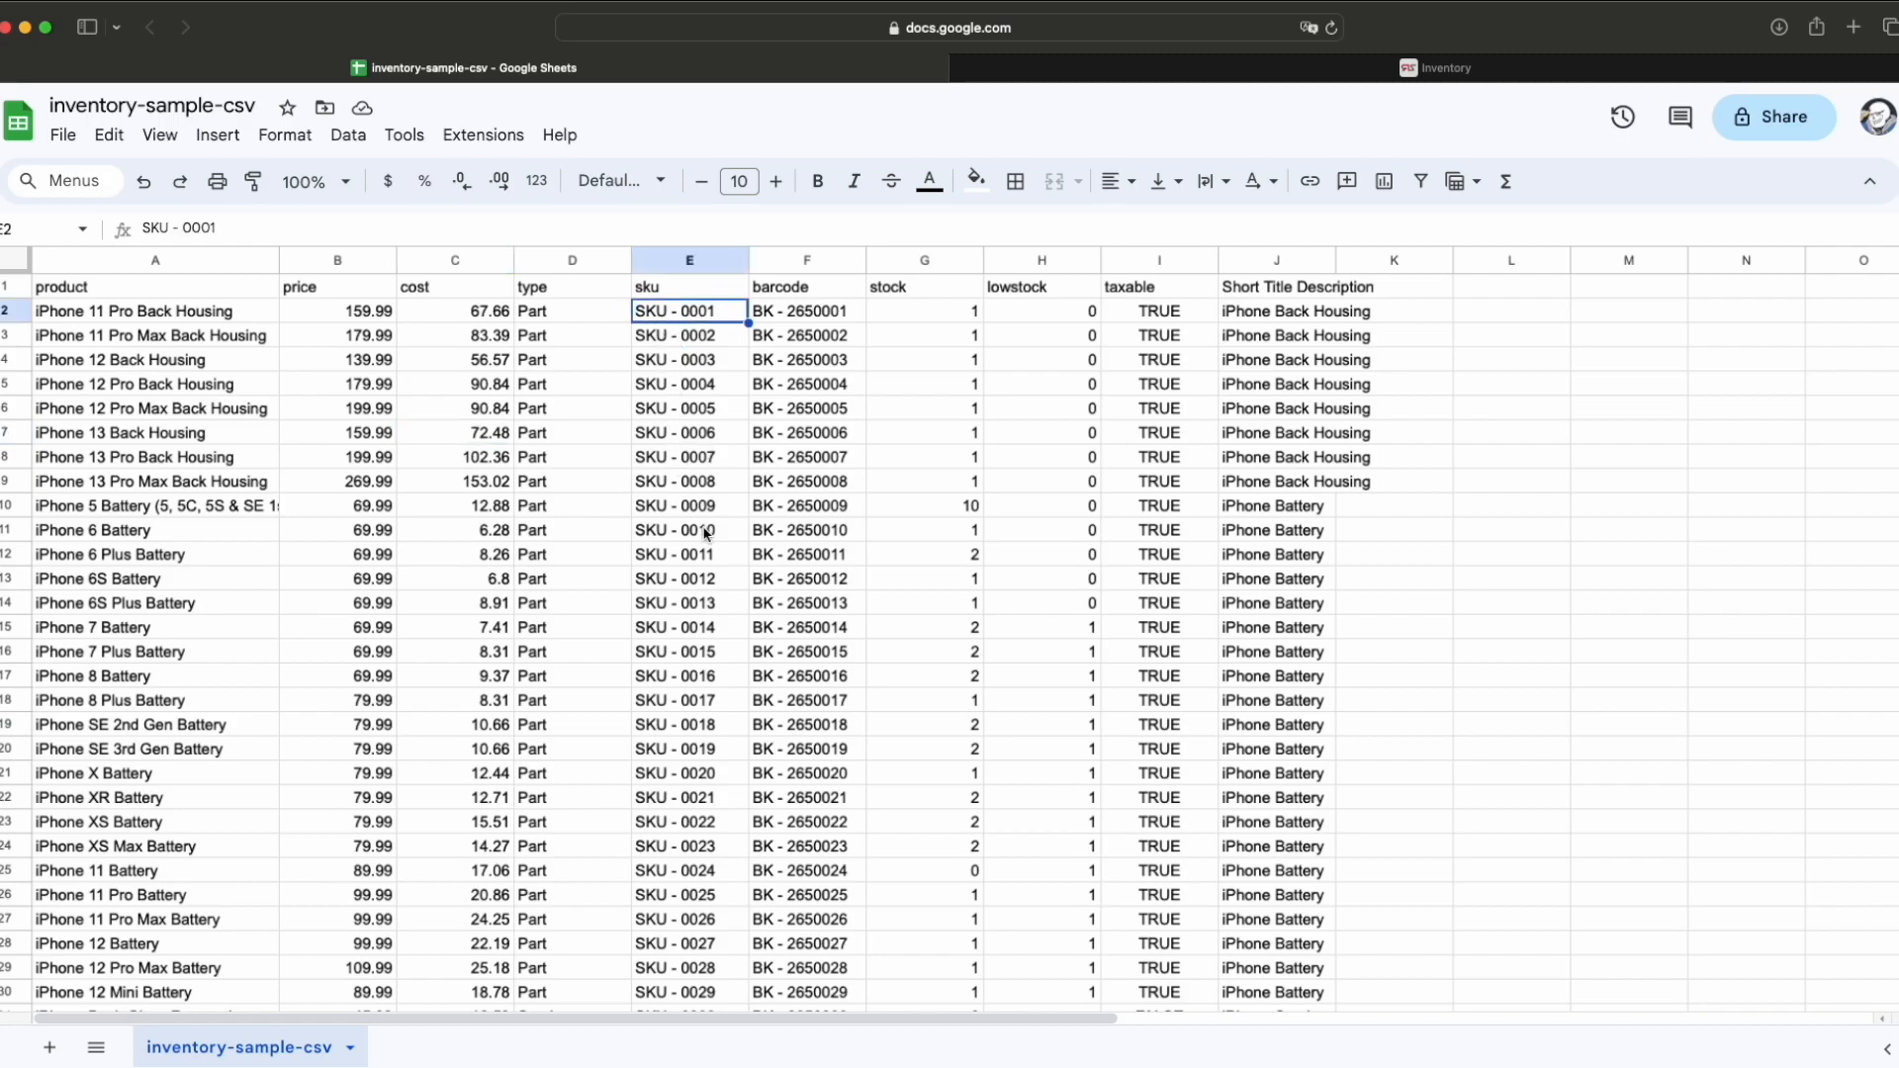
pyautogui.scroll(-3, 705, 534)
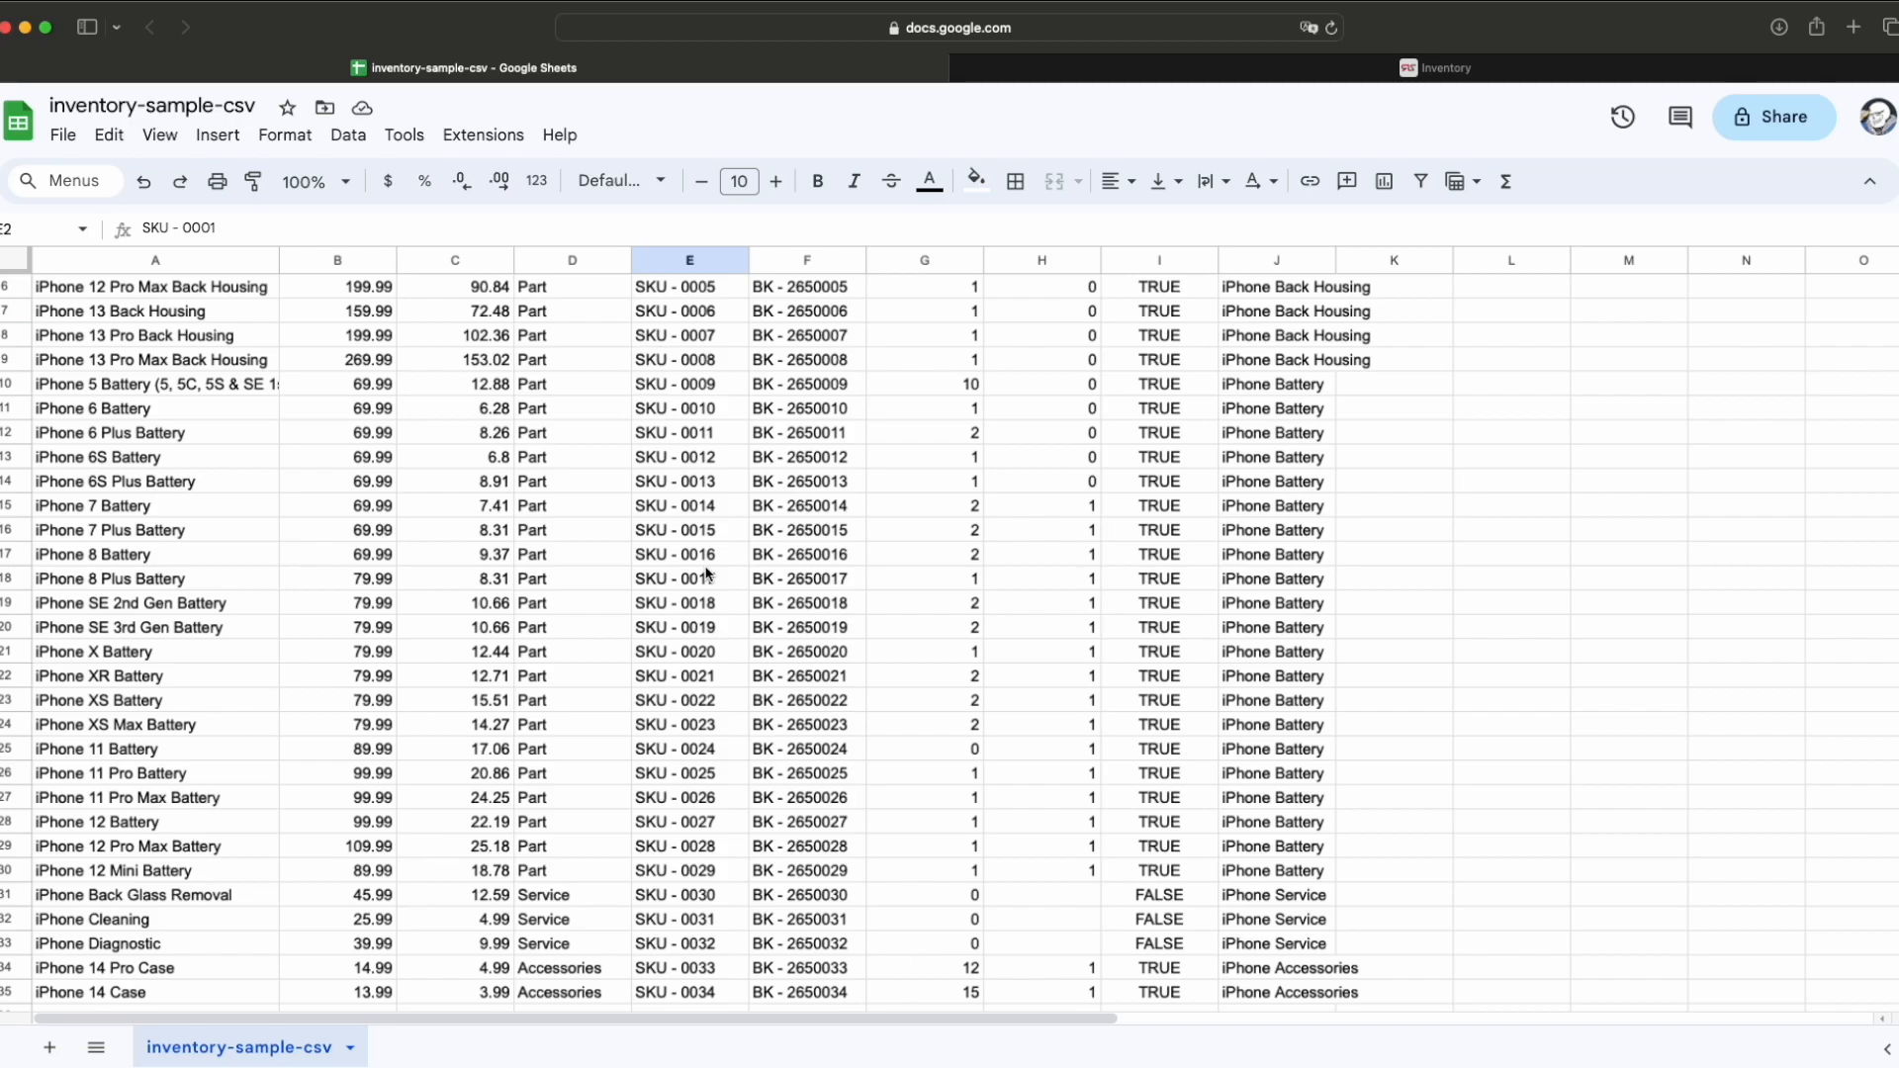
pyautogui.scroll(-3, 577, 723)
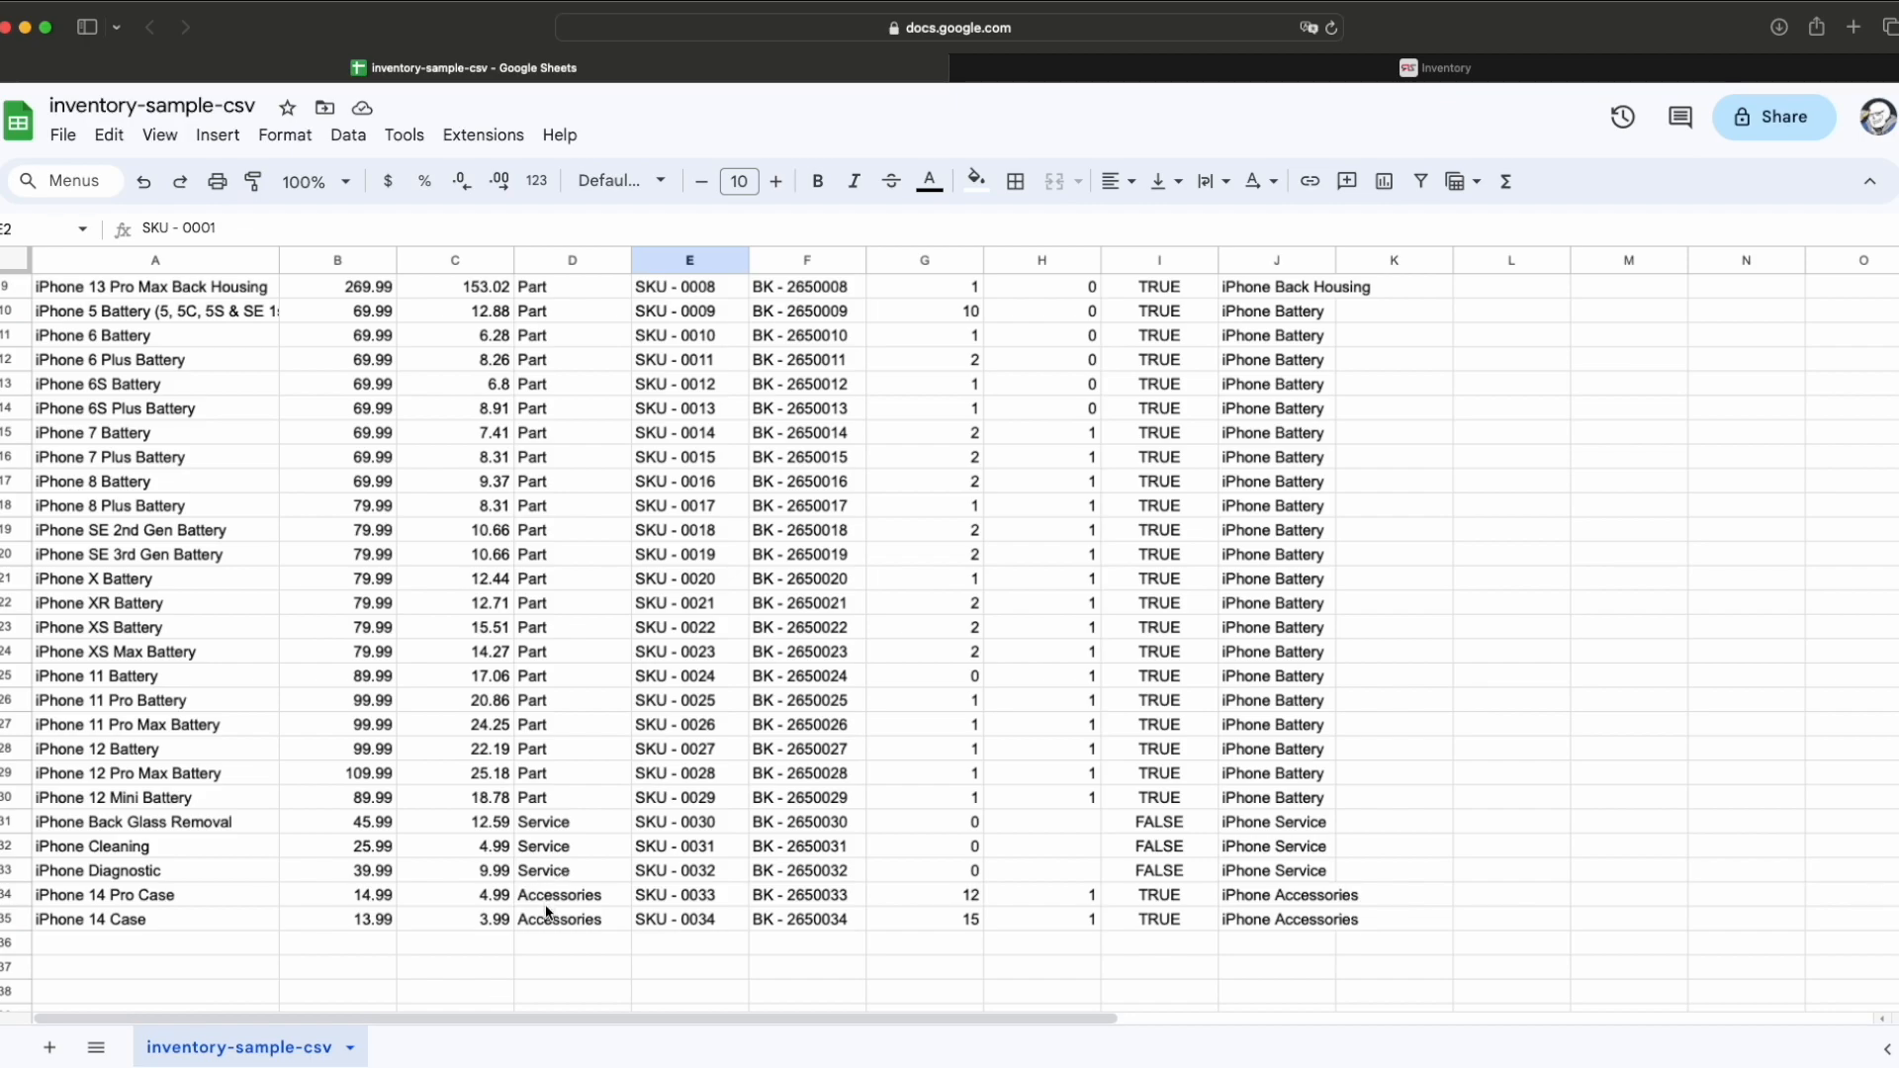
pyautogui.scroll(3, 1279, 831)
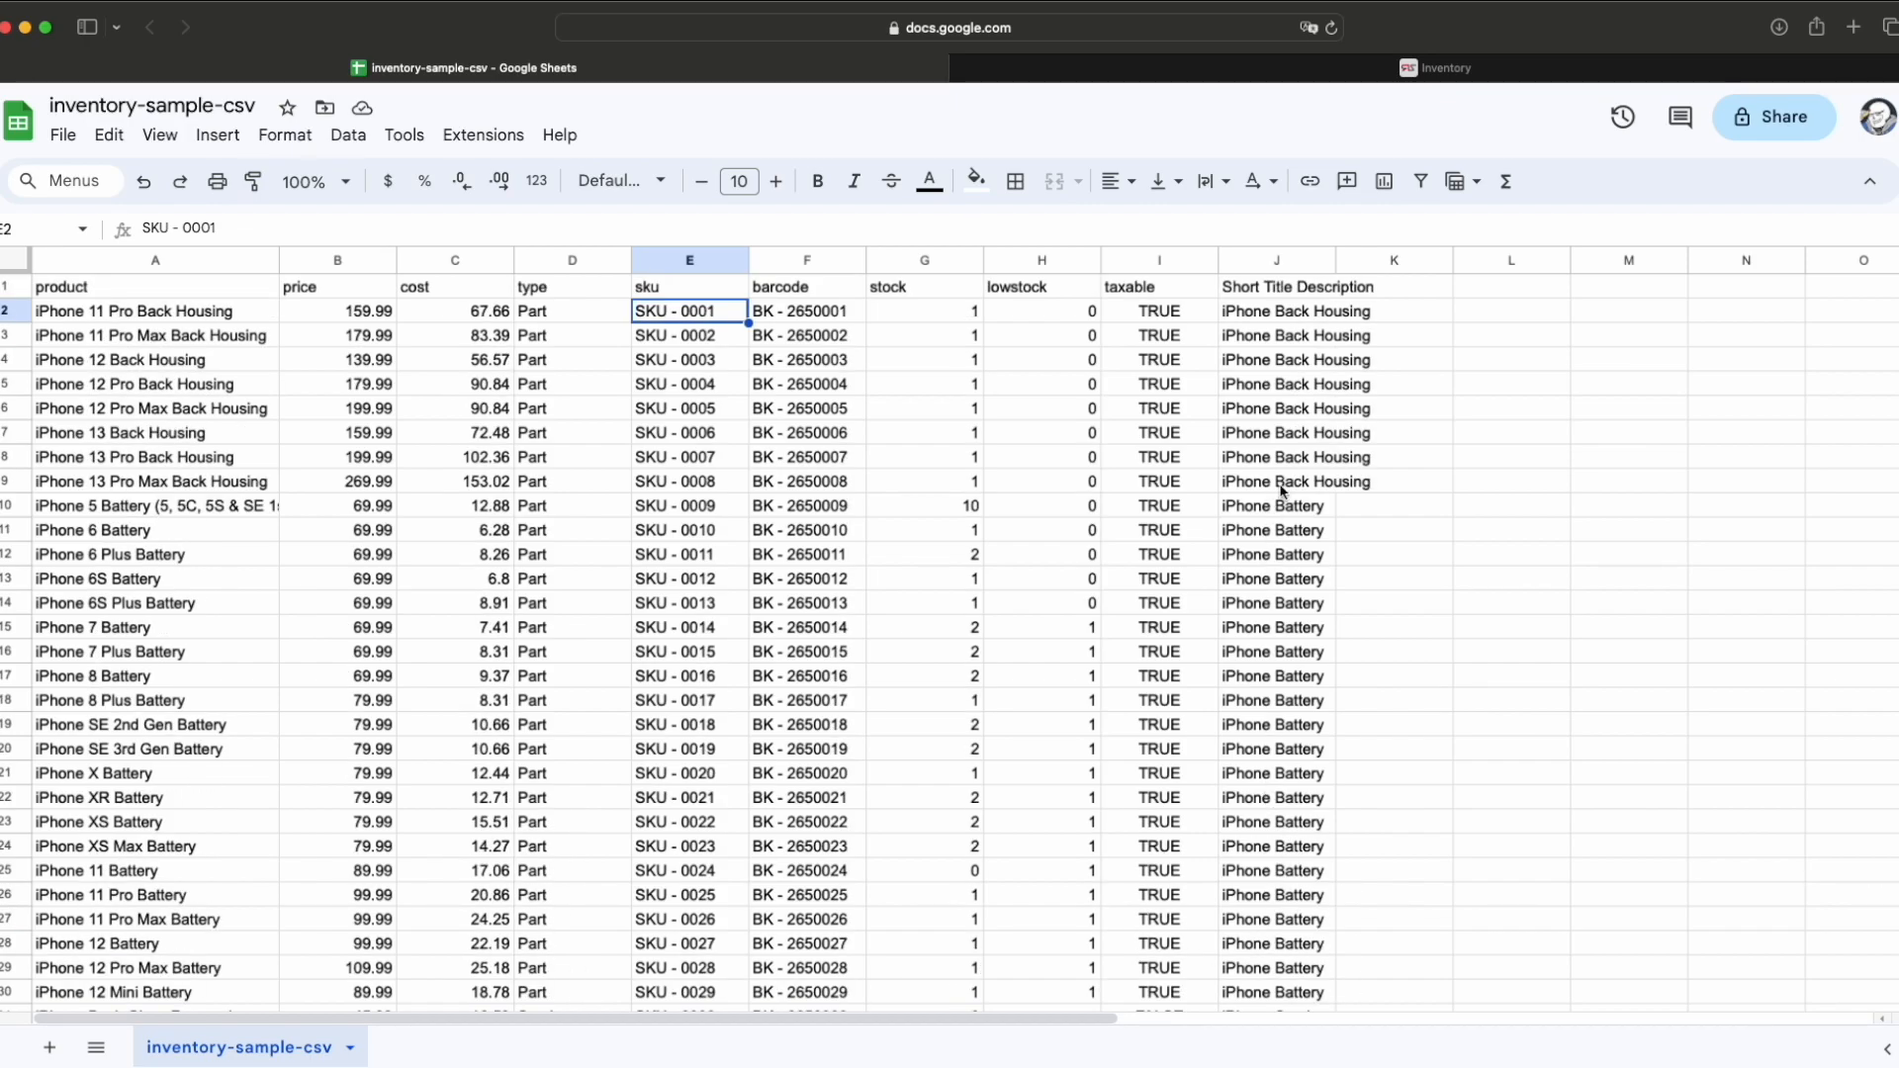
pyautogui.scroll(-5, 1280, 813)
pyautogui.scroll(5, 1280, 809)
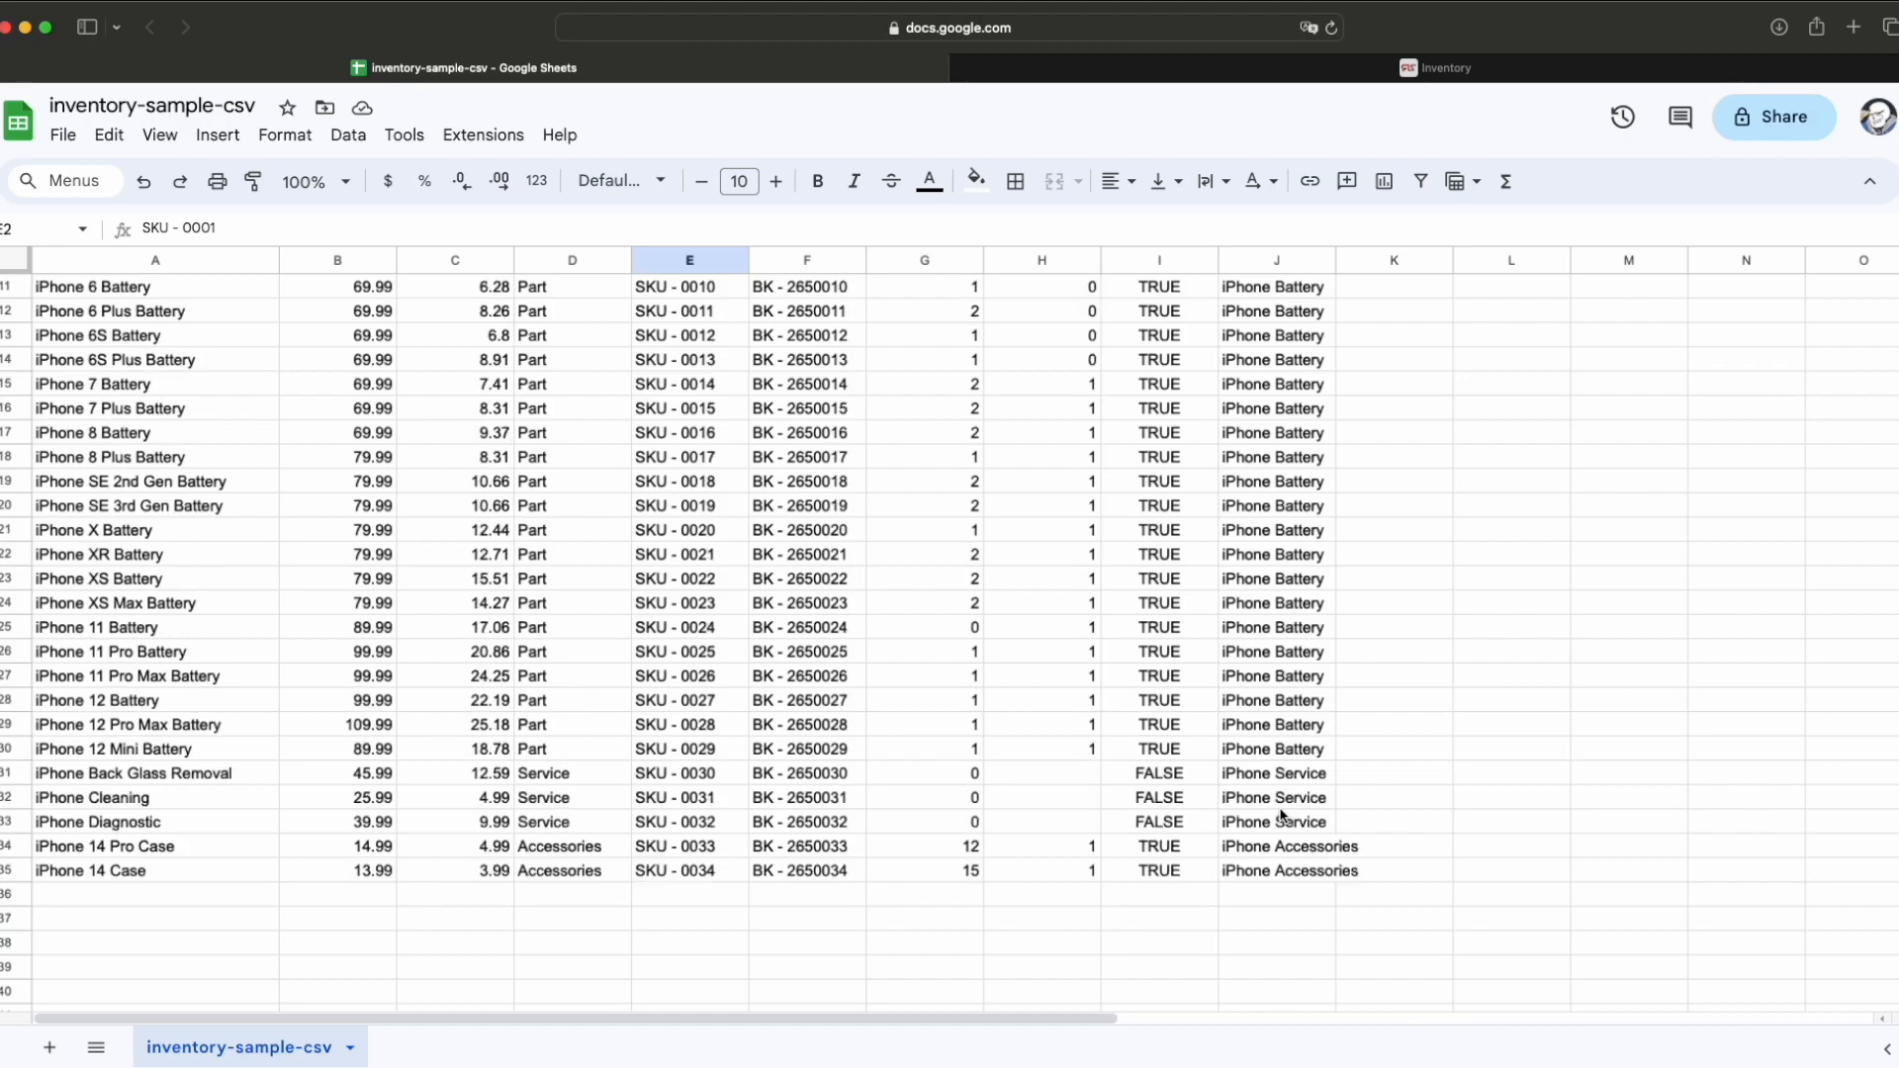
pyautogui.click(1024, 288)
pyautogui.scroll(-3, 1047, 530)
pyautogui.scroll(3, 1047, 530)
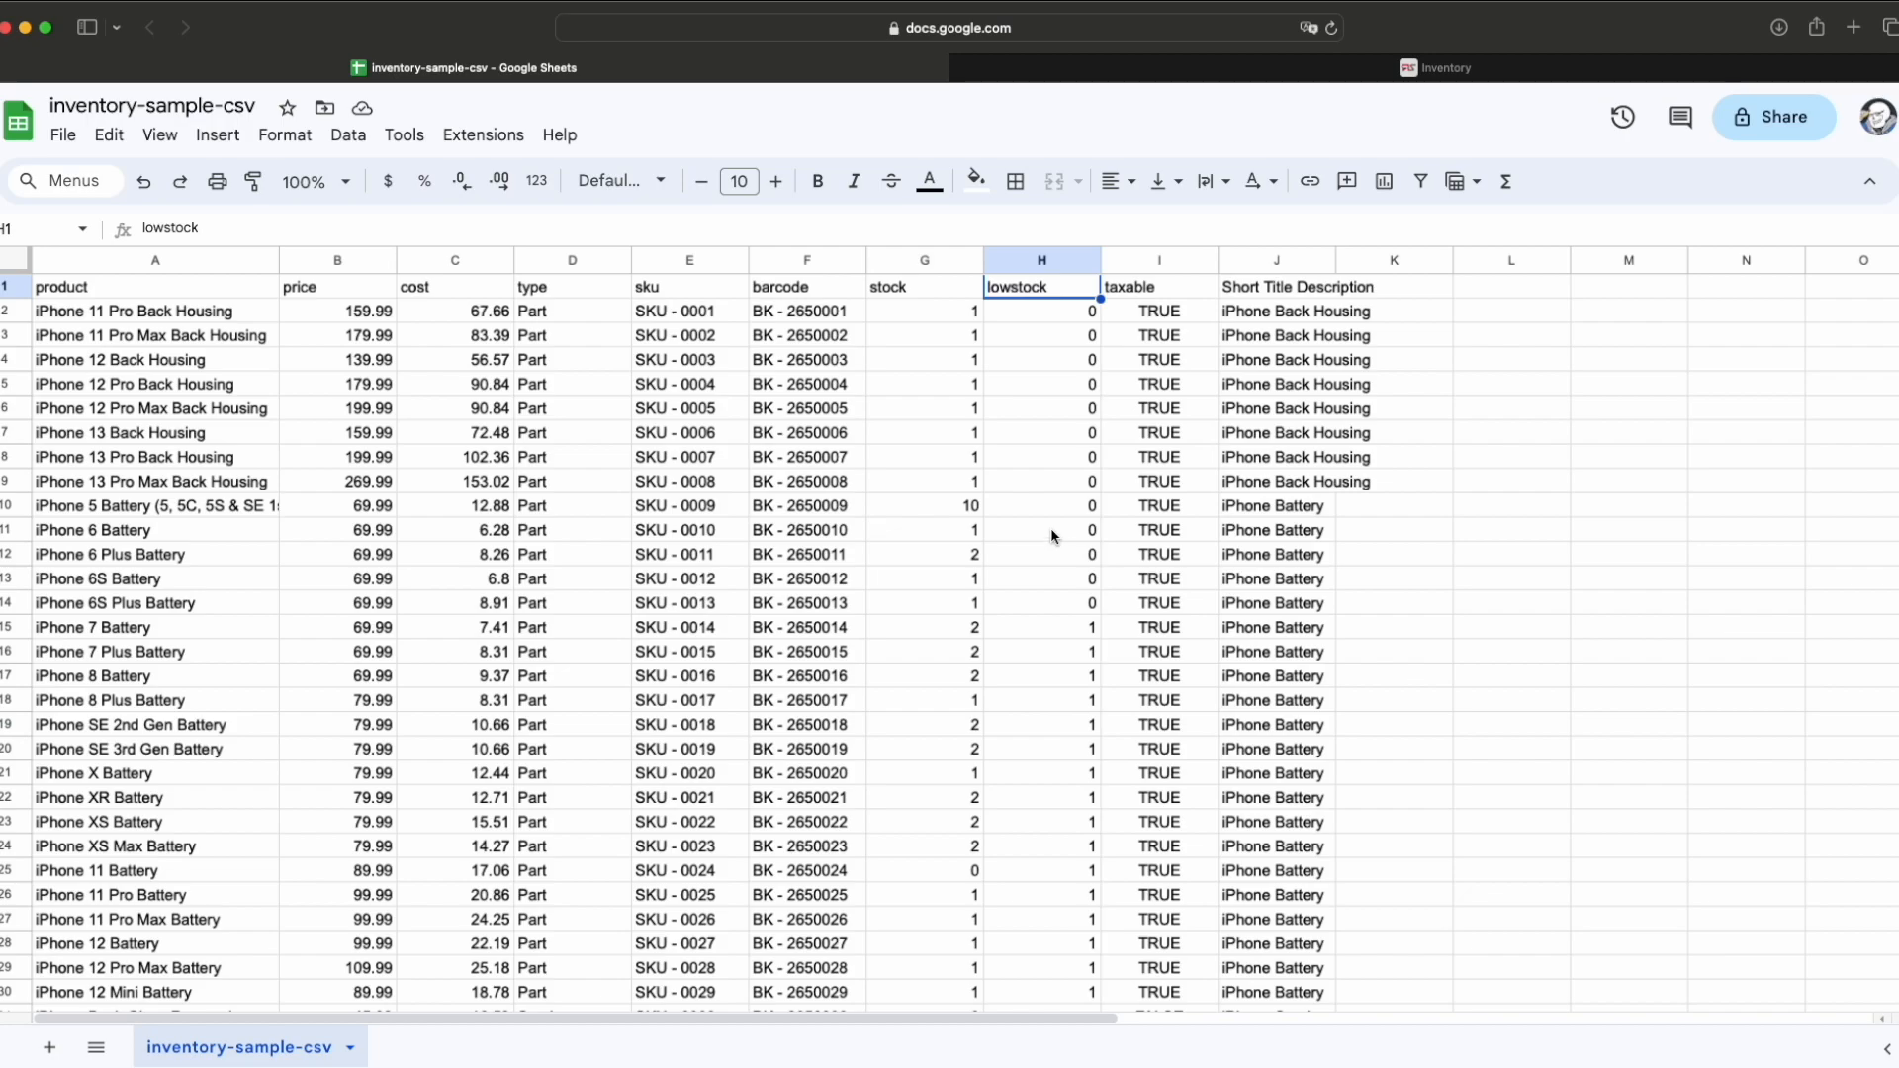
pyautogui.scroll(-1, 1048, 528)
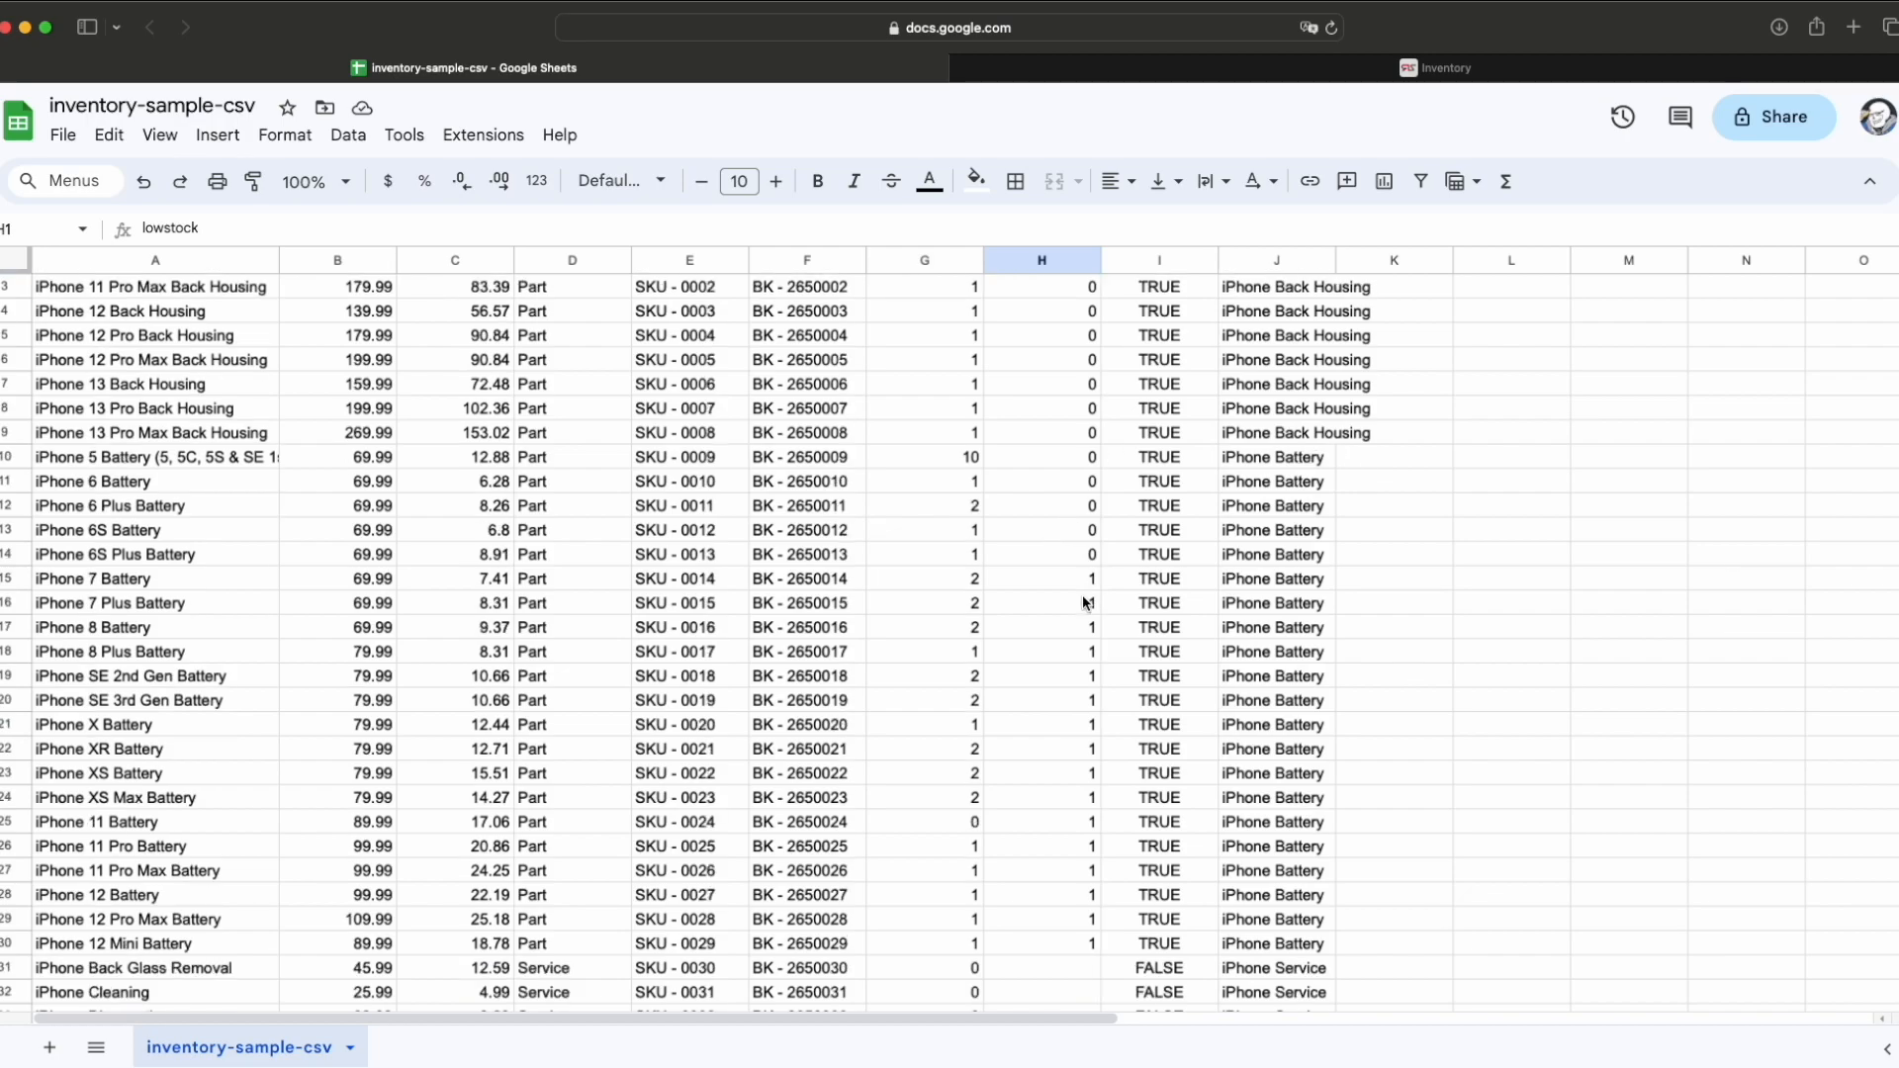
pyautogui.scroll(1, 1086, 605)
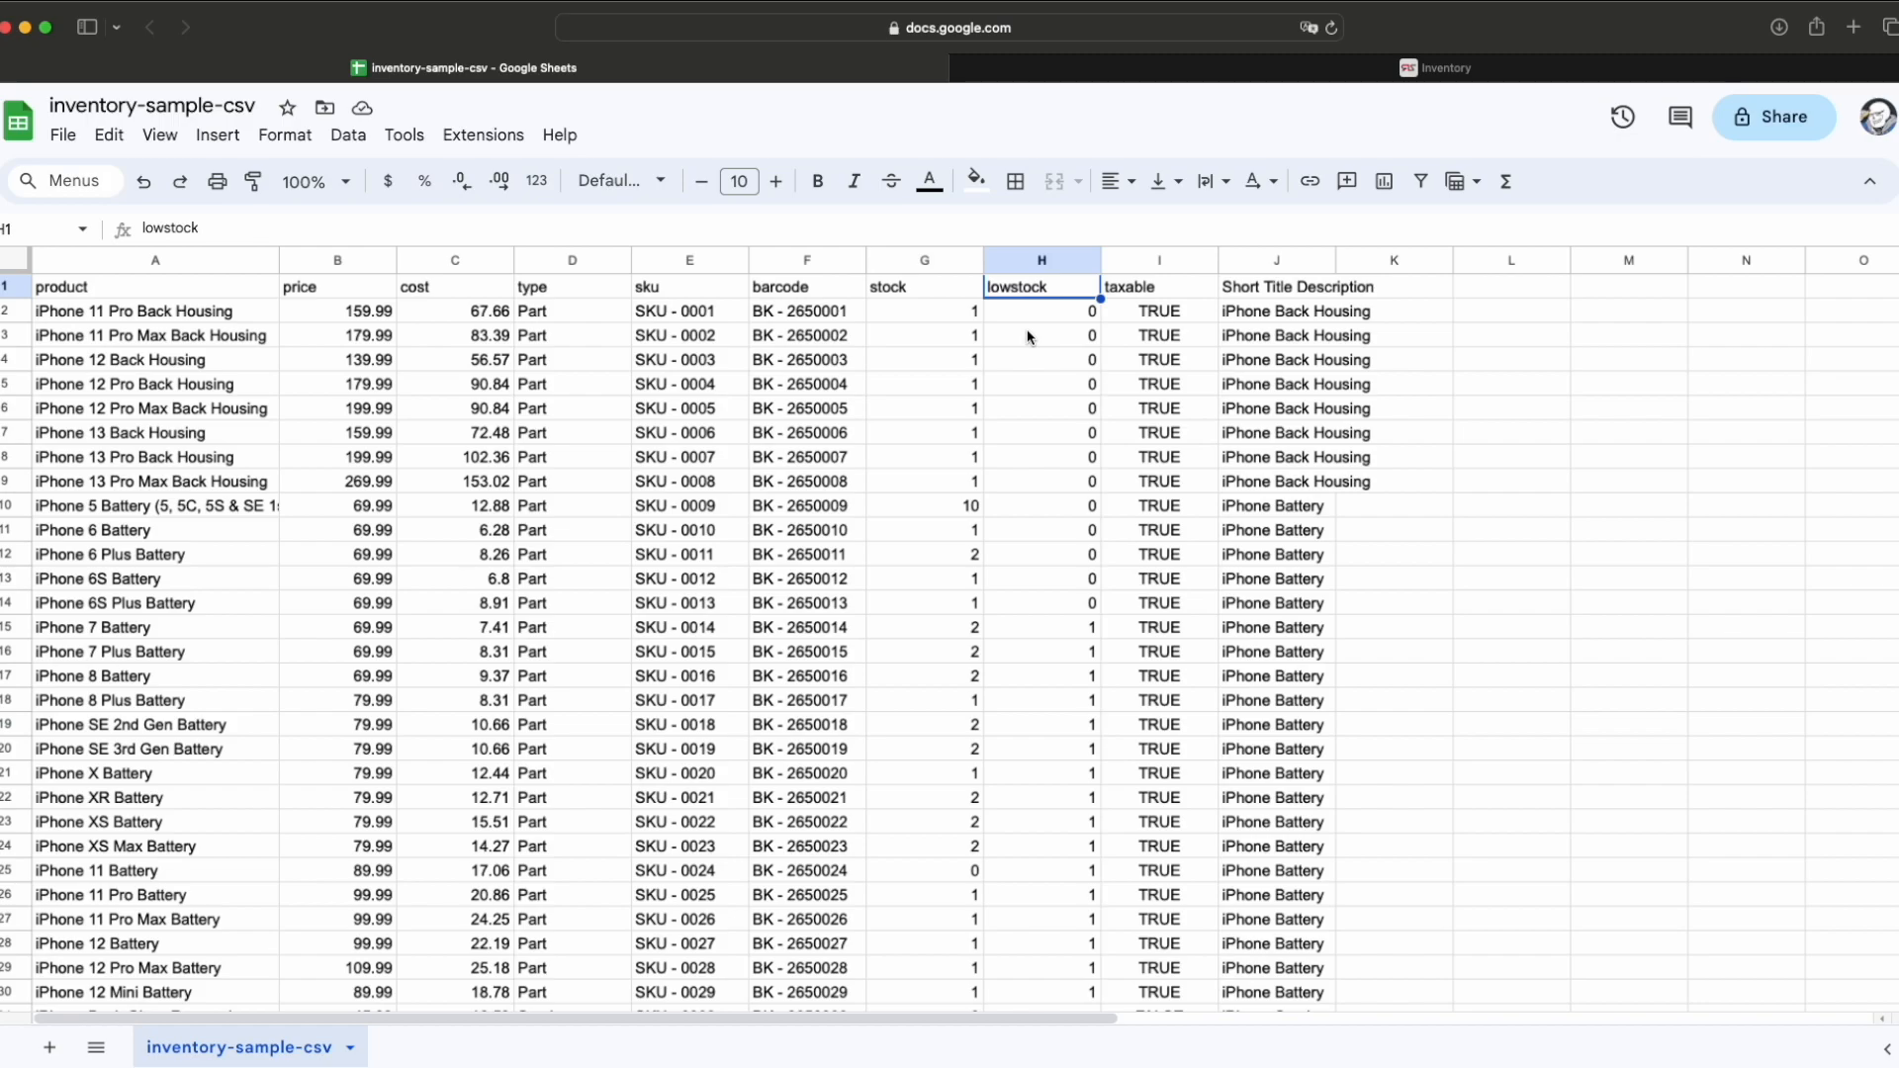
# Step: In RepairSpots, close the new item form and go to the Import Tools page
pyautogui.click(1159, 71)
pyautogui.click(737, 117)
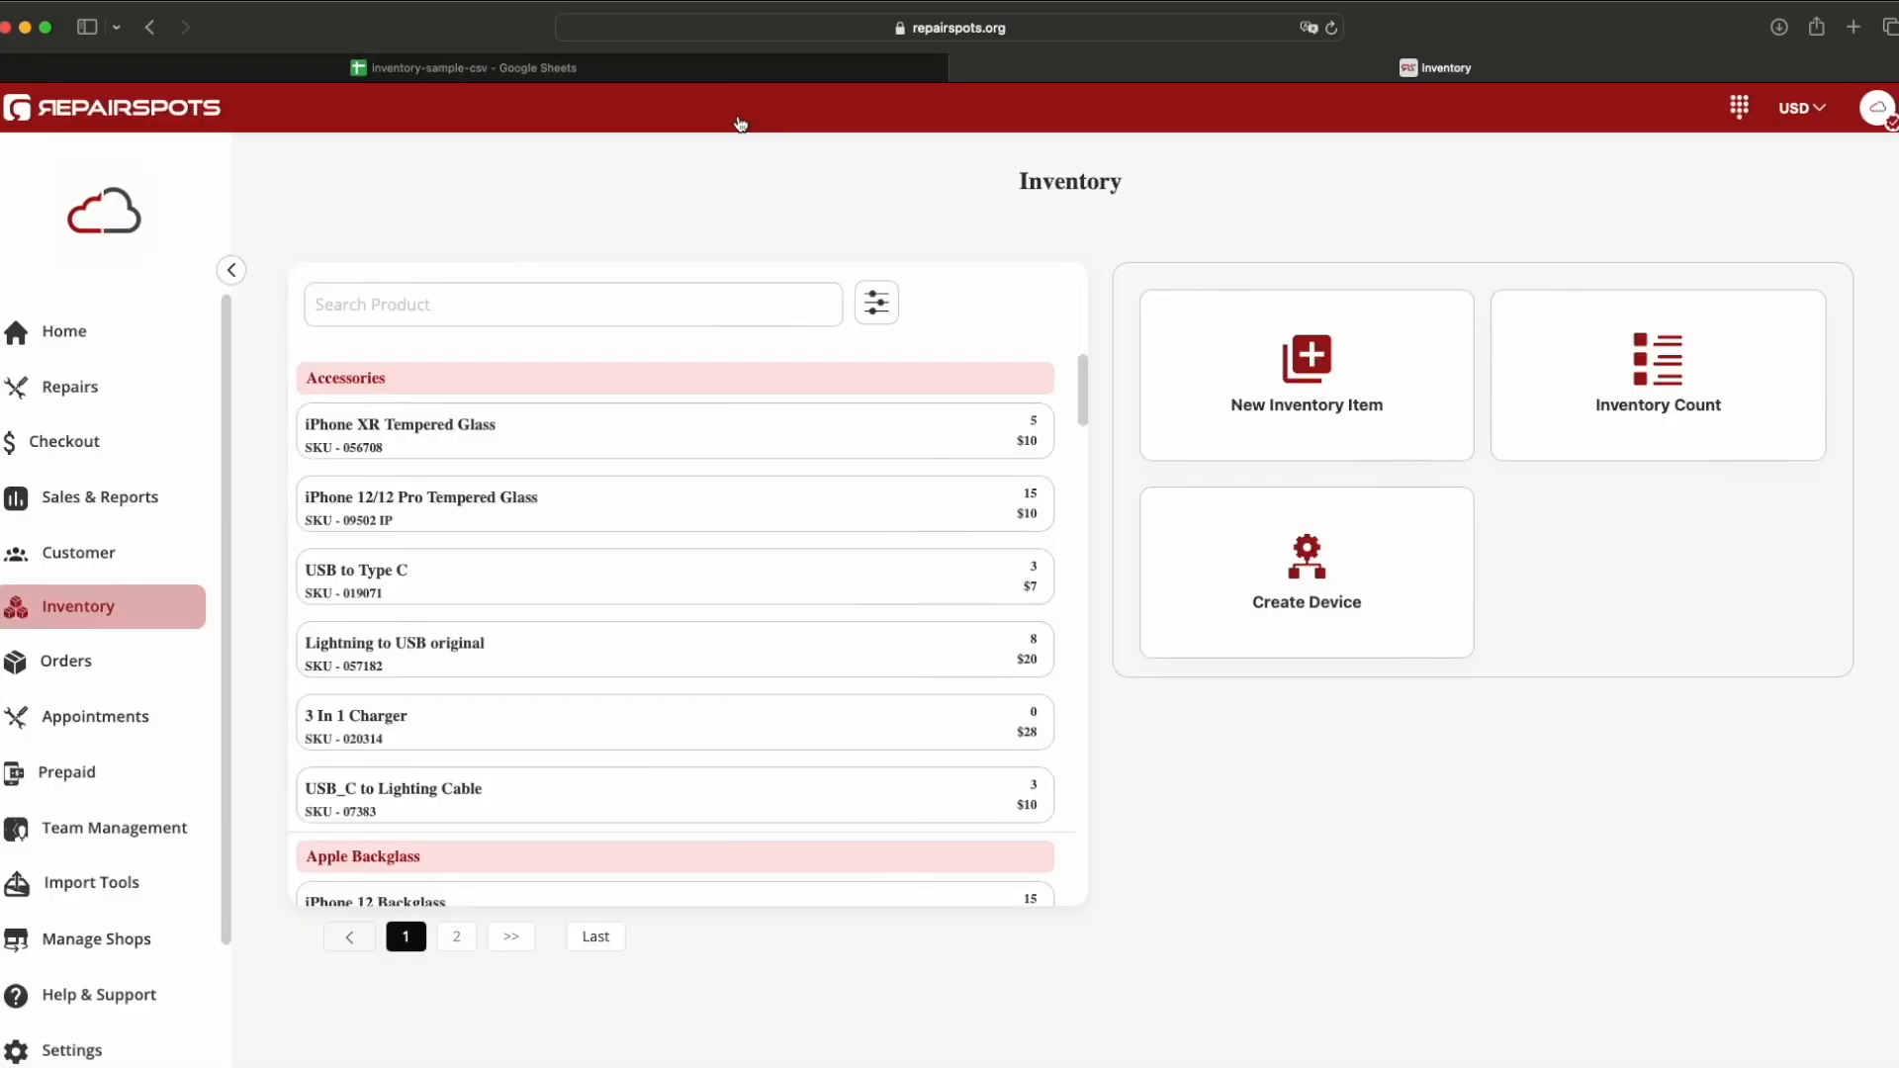
pyautogui.click(116, 884)
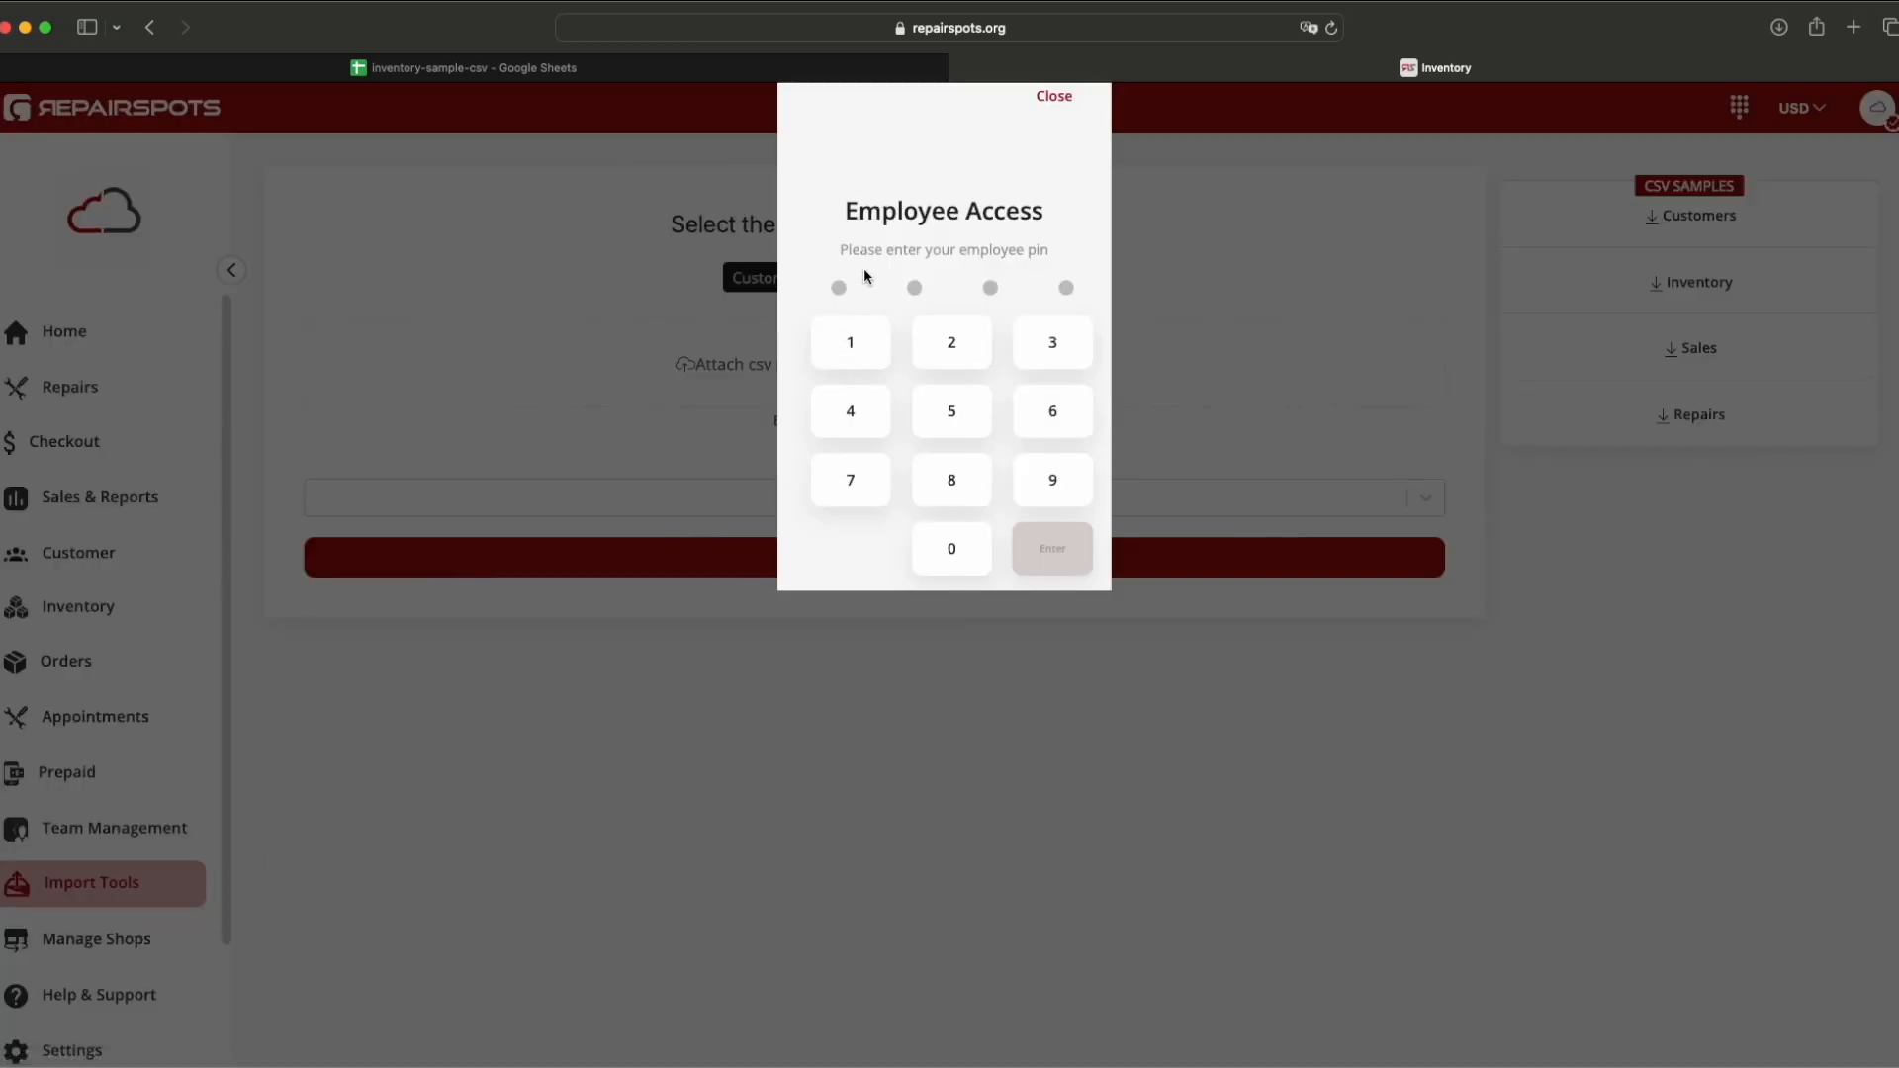
# Step: Unlock importing with the employee PIN, choose the Inventory upload category, and return to the sheet
pyautogui.click(968, 342)
pyautogui.click(881, 355)
pyautogui.click(930, 356)
pyautogui.click(931, 356)
pyautogui.click(1053, 562)
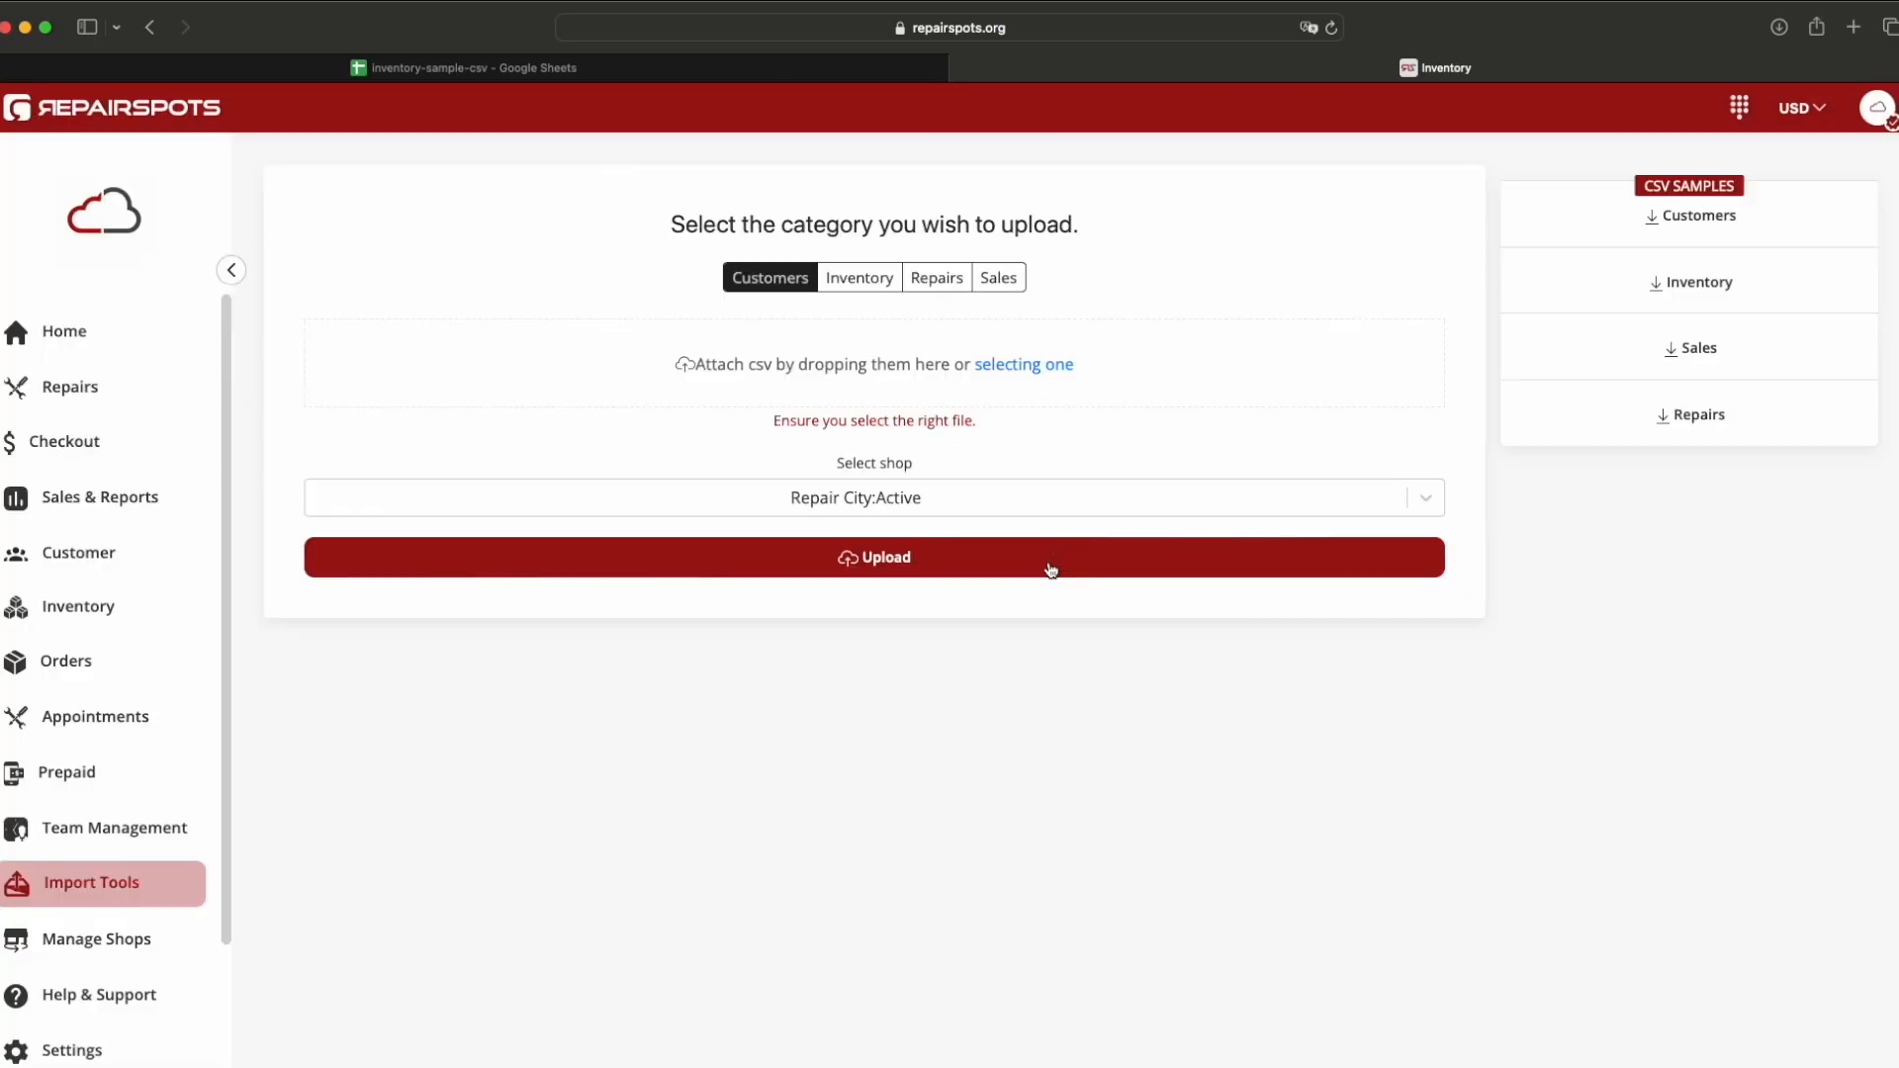
pyautogui.click(853, 281)
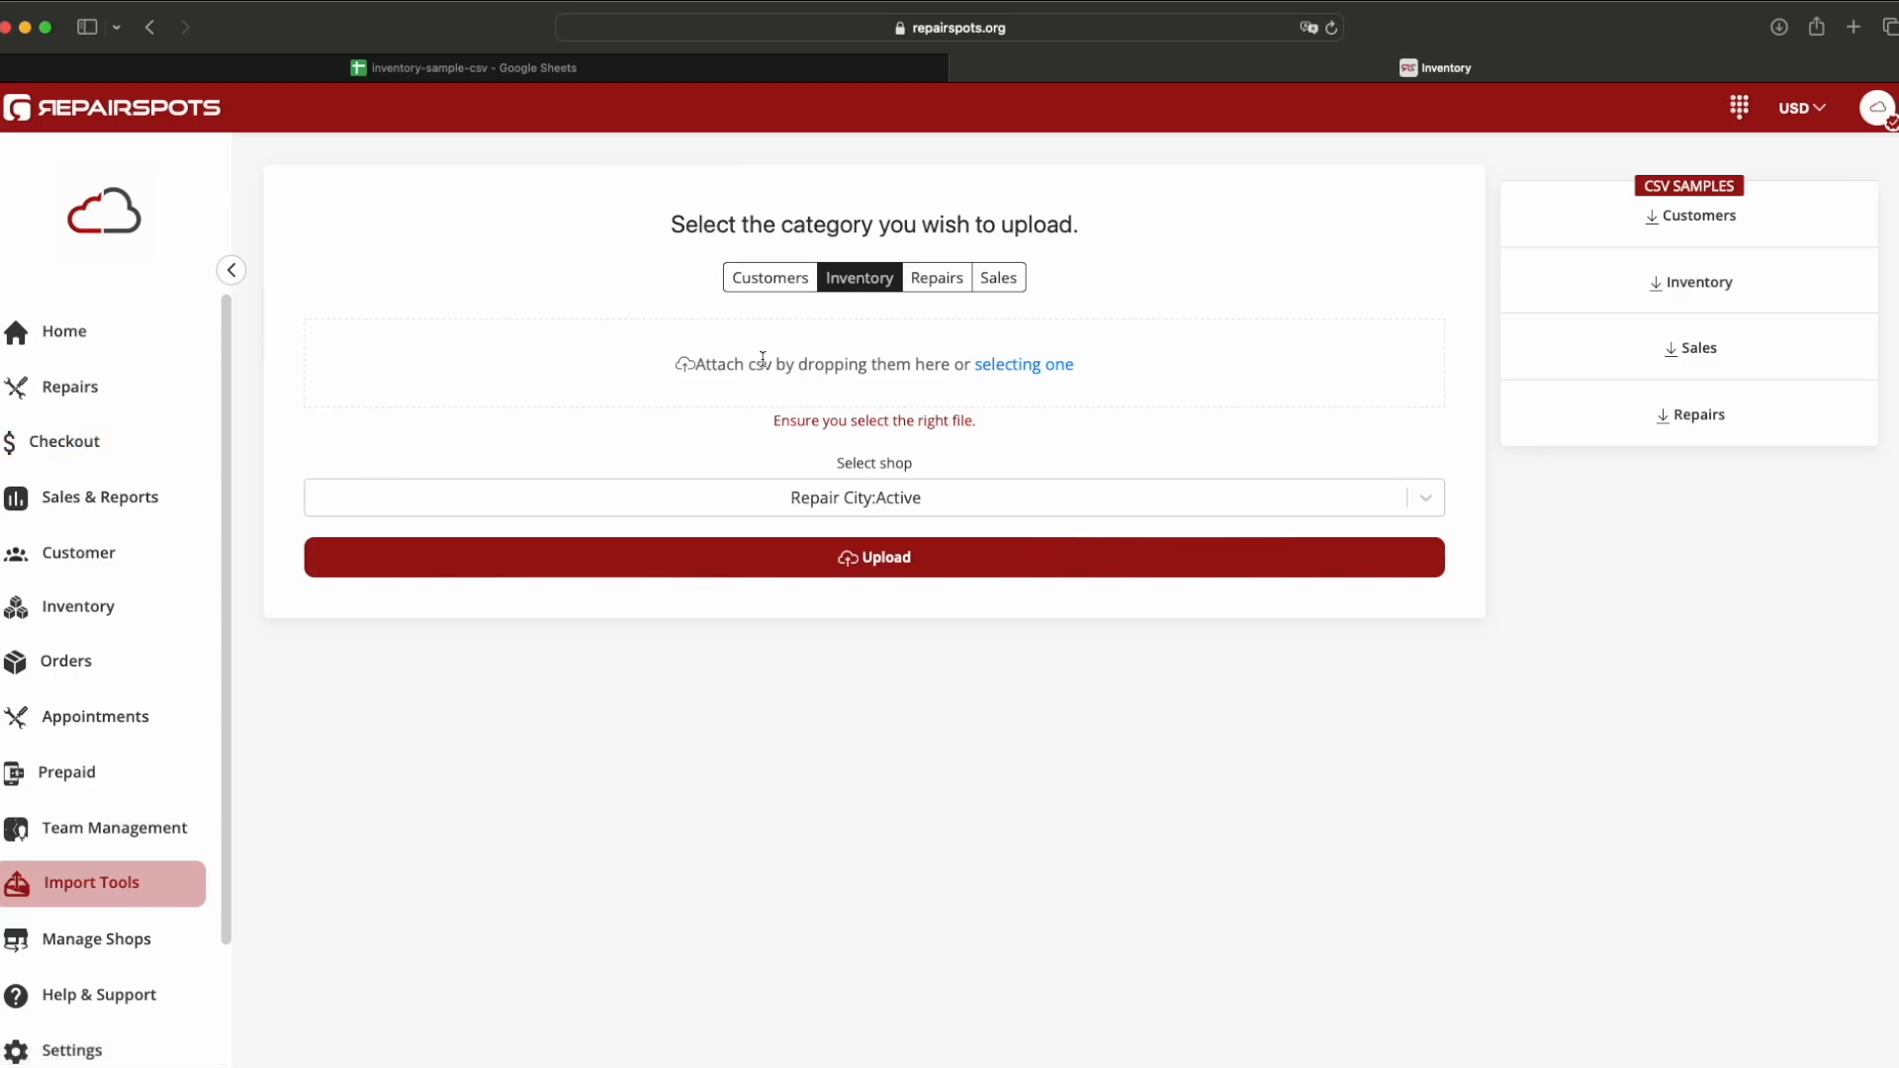
pyautogui.click(524, 68)
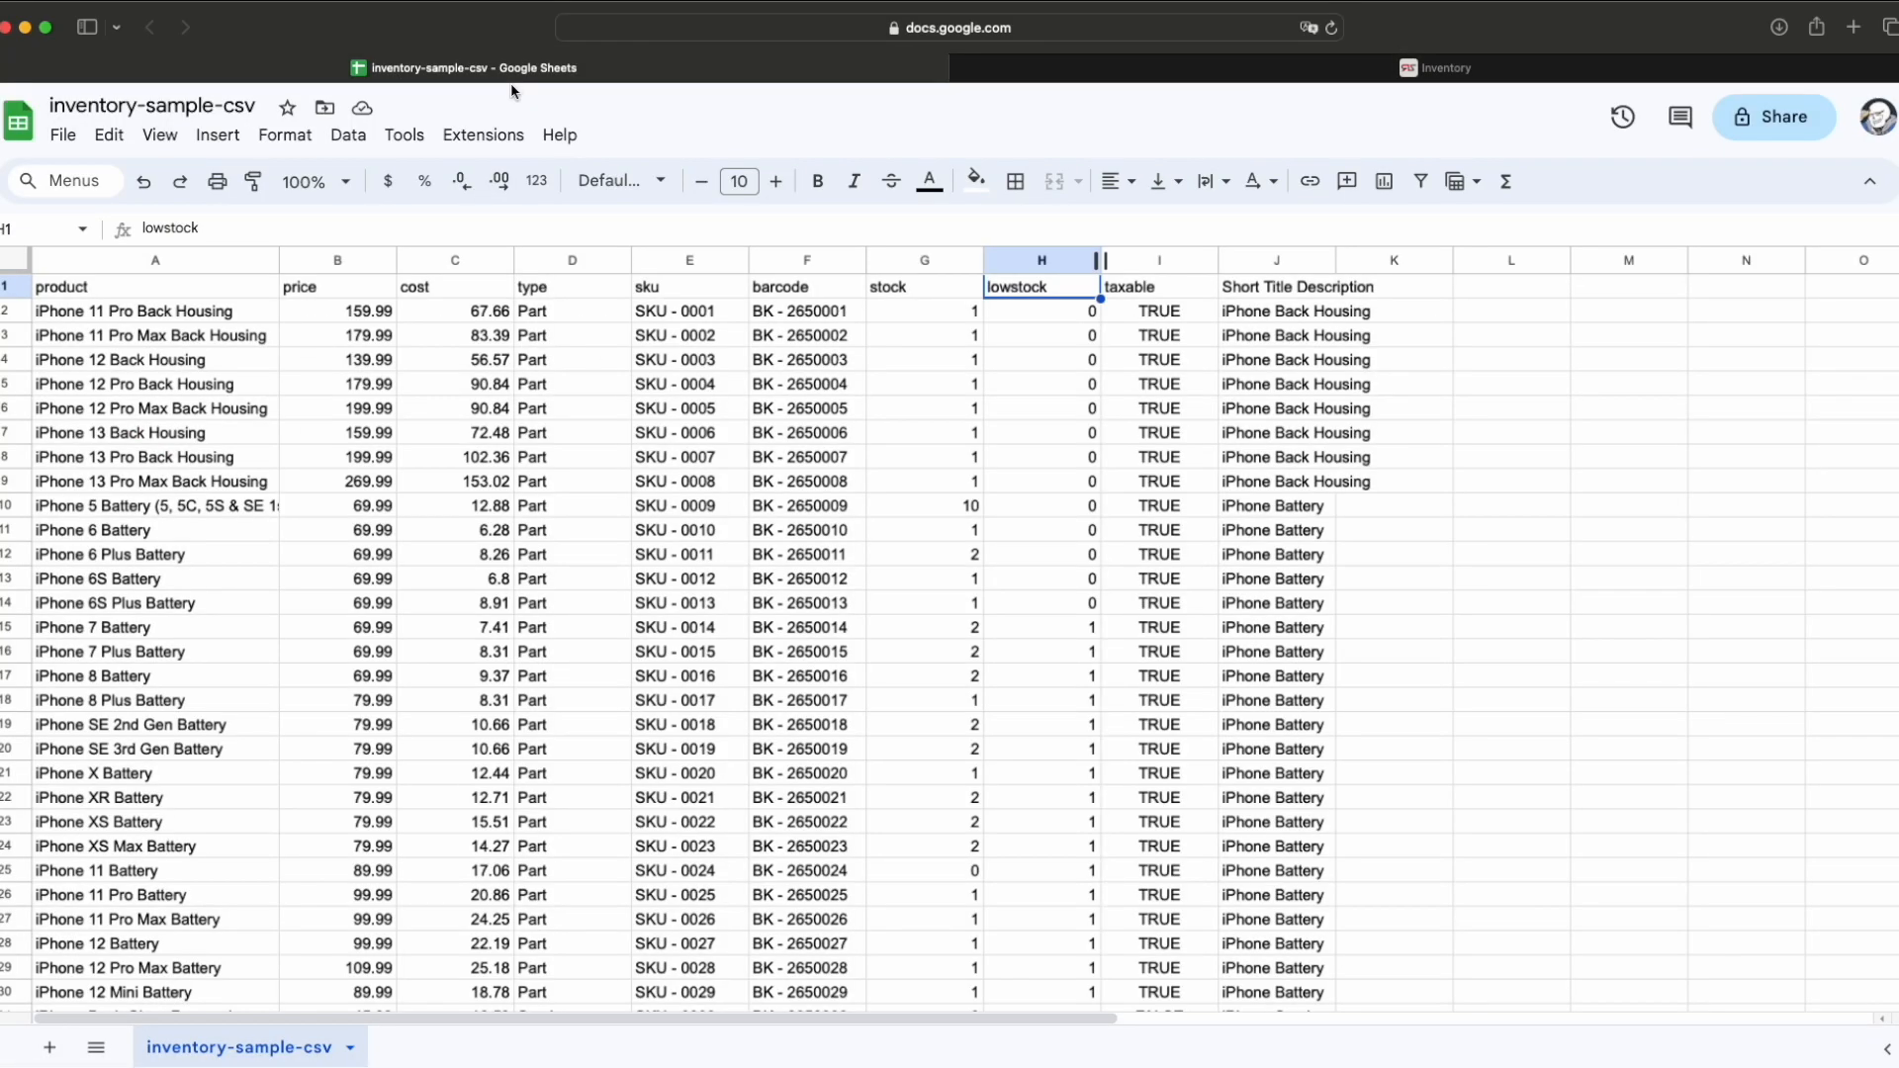
# Step: Download the inventory-sample-csv sheet as a .csv file and return to RepairSpots
pyautogui.click(64, 138)
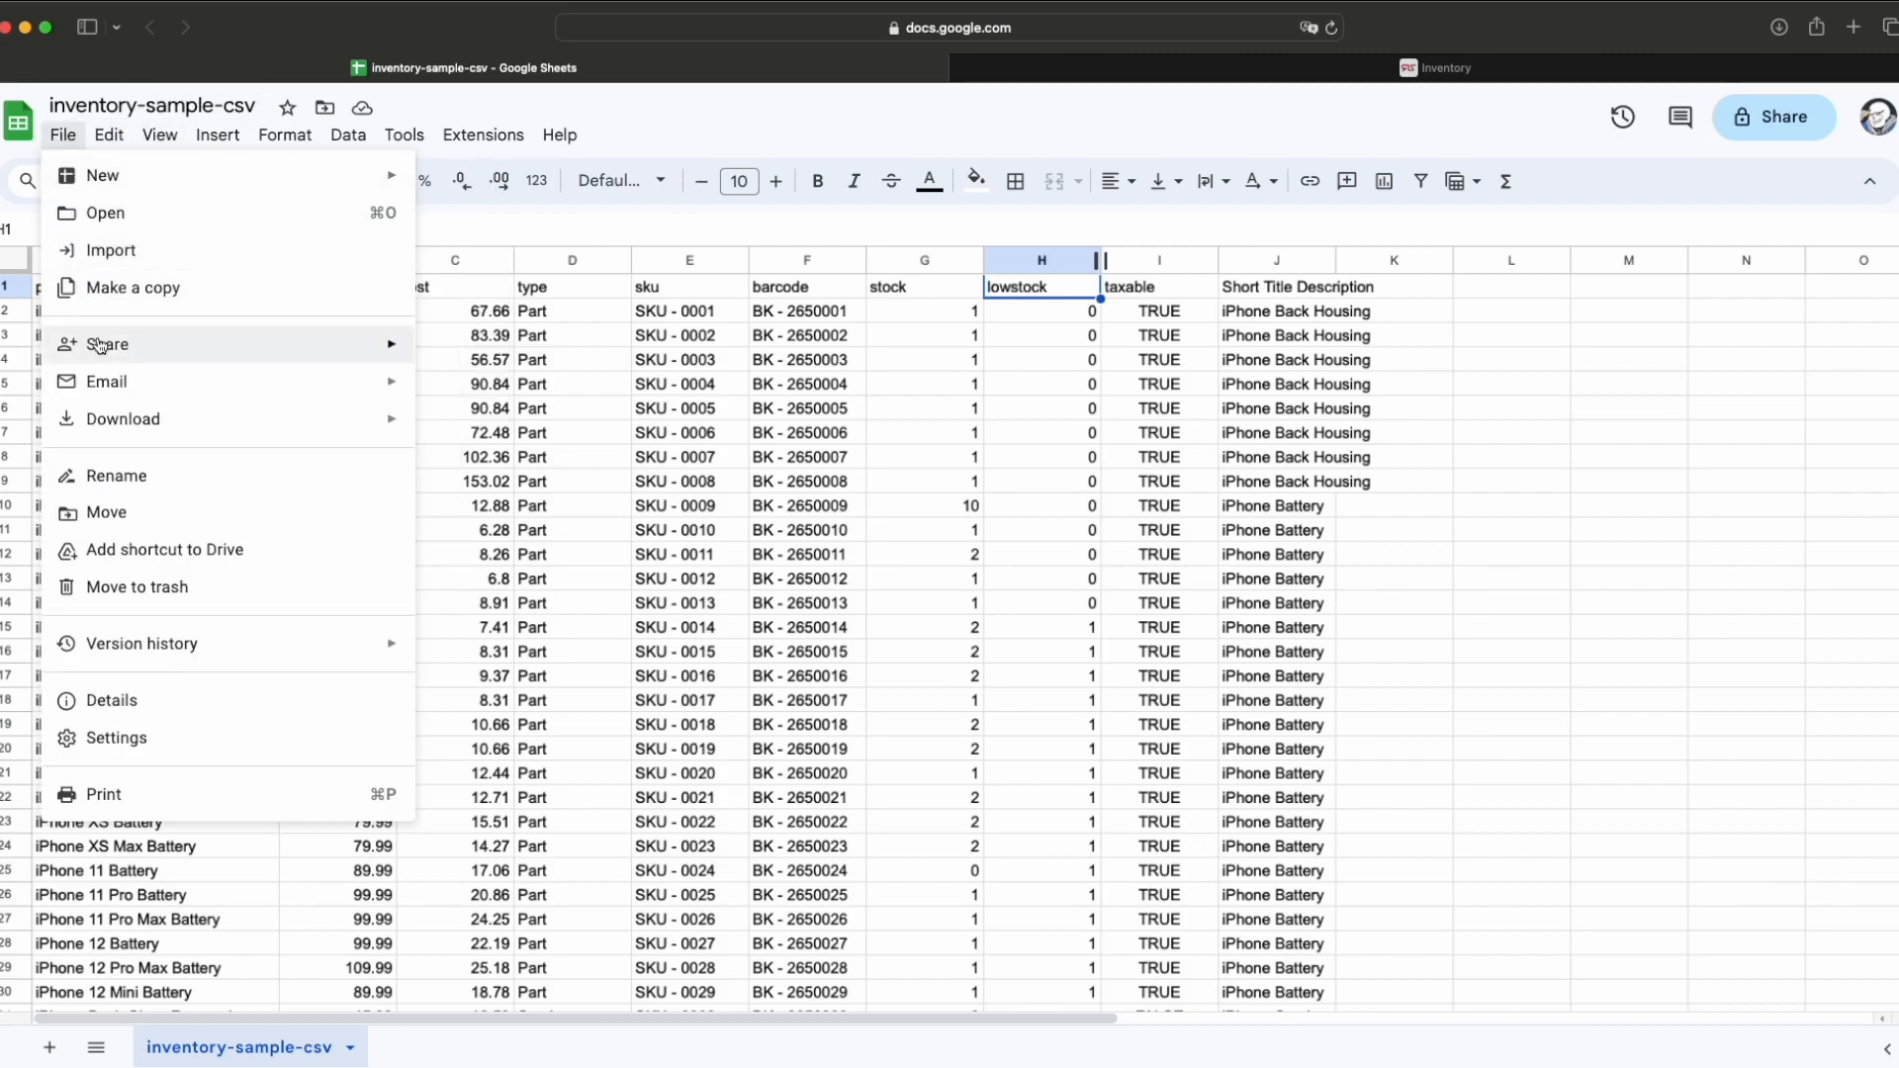
pyautogui.moveTo(127, 419)
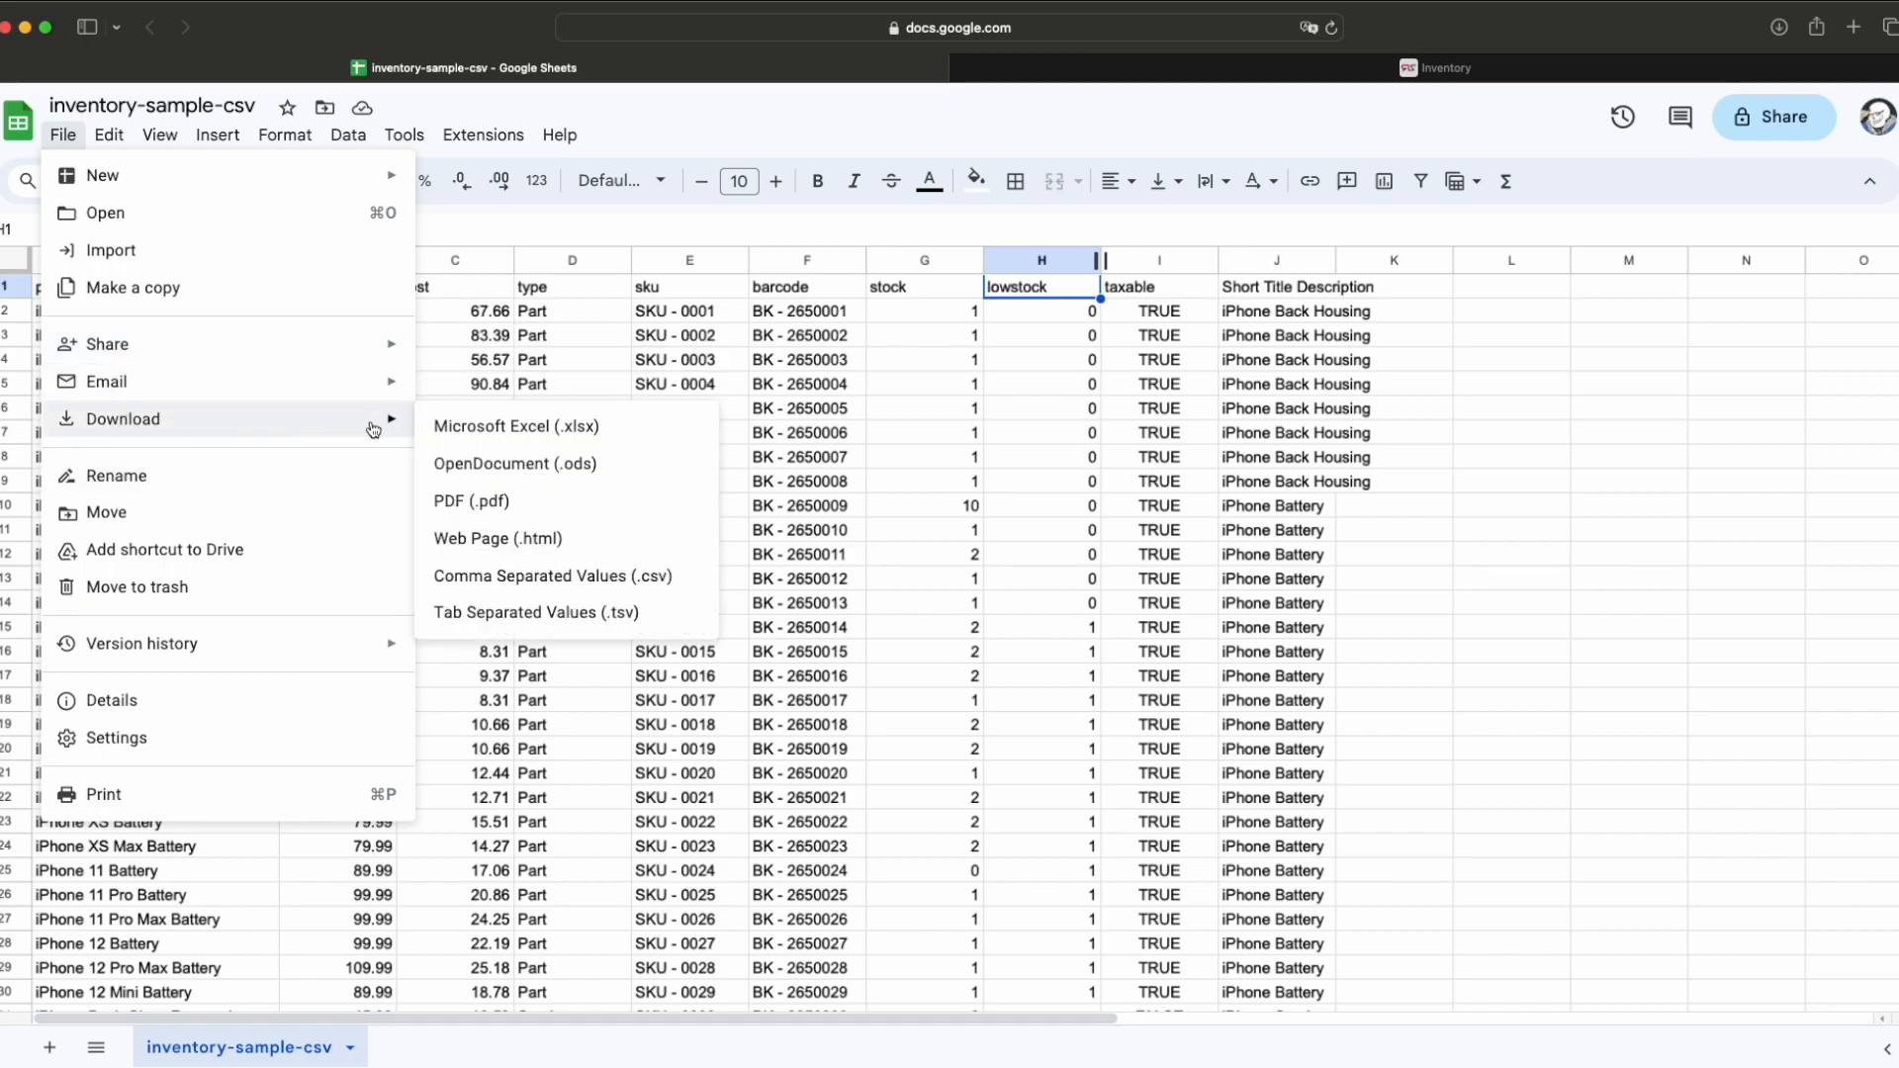
pyautogui.click(619, 583)
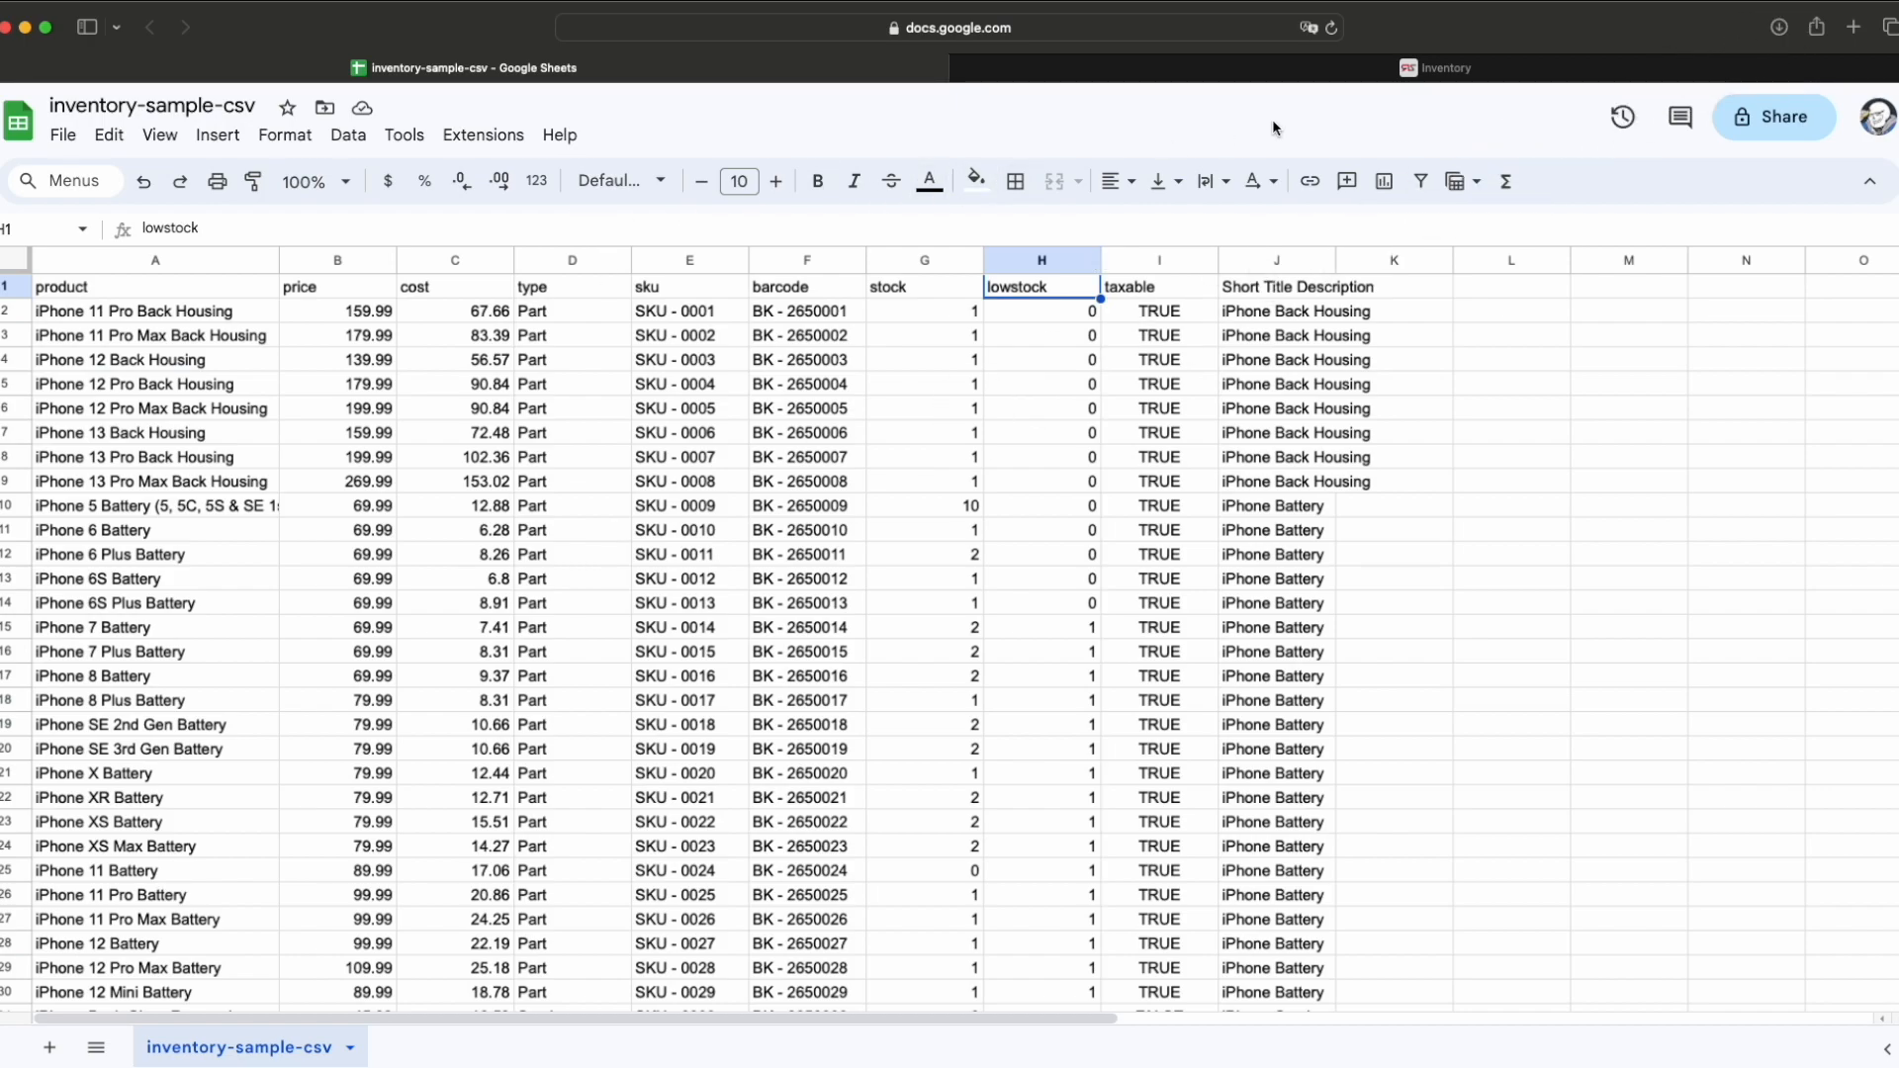
pyautogui.click(1447, 76)
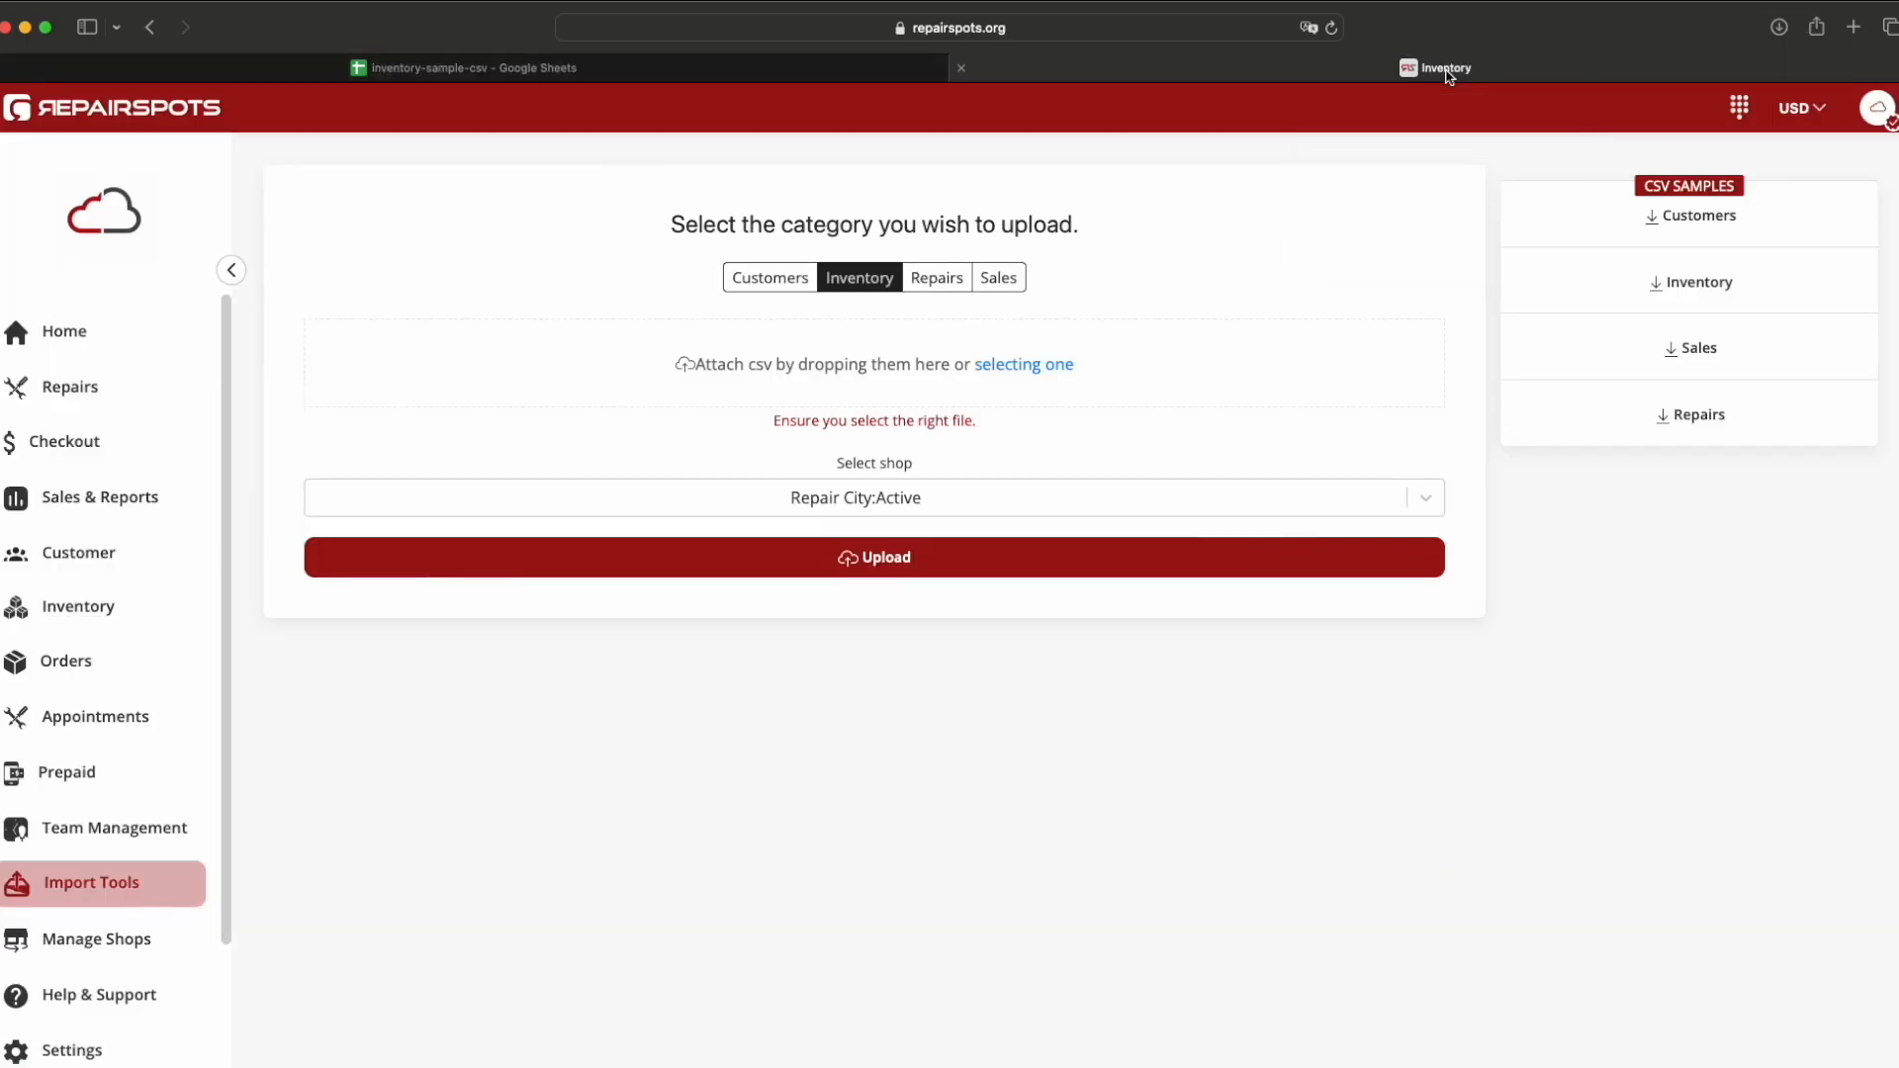
# Step: Attach the downloaded inventory-sample-csv file to the RepairSpots upload drop zone
pyautogui.click(1778, 27)
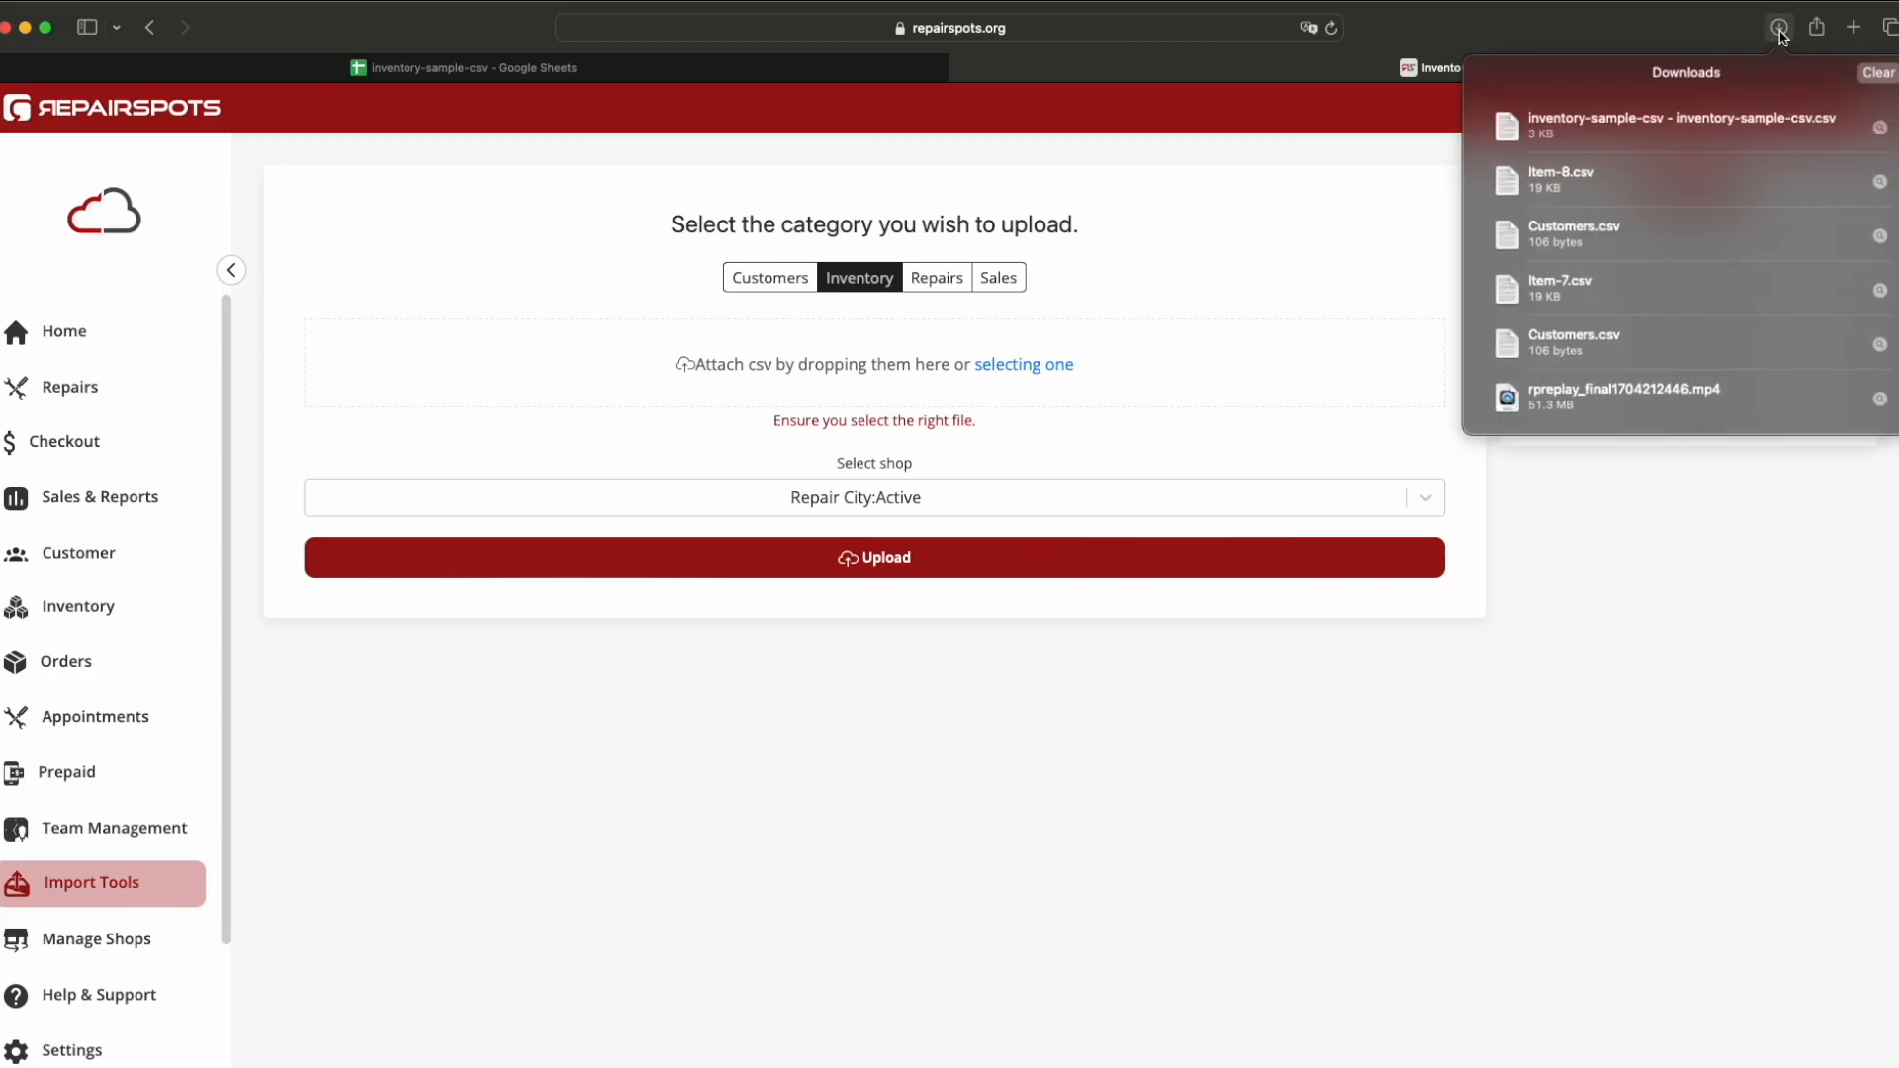
pyautogui.moveTo(1731, 134); pyautogui.dragTo(890, 368)
pyautogui.click(1176, 263)
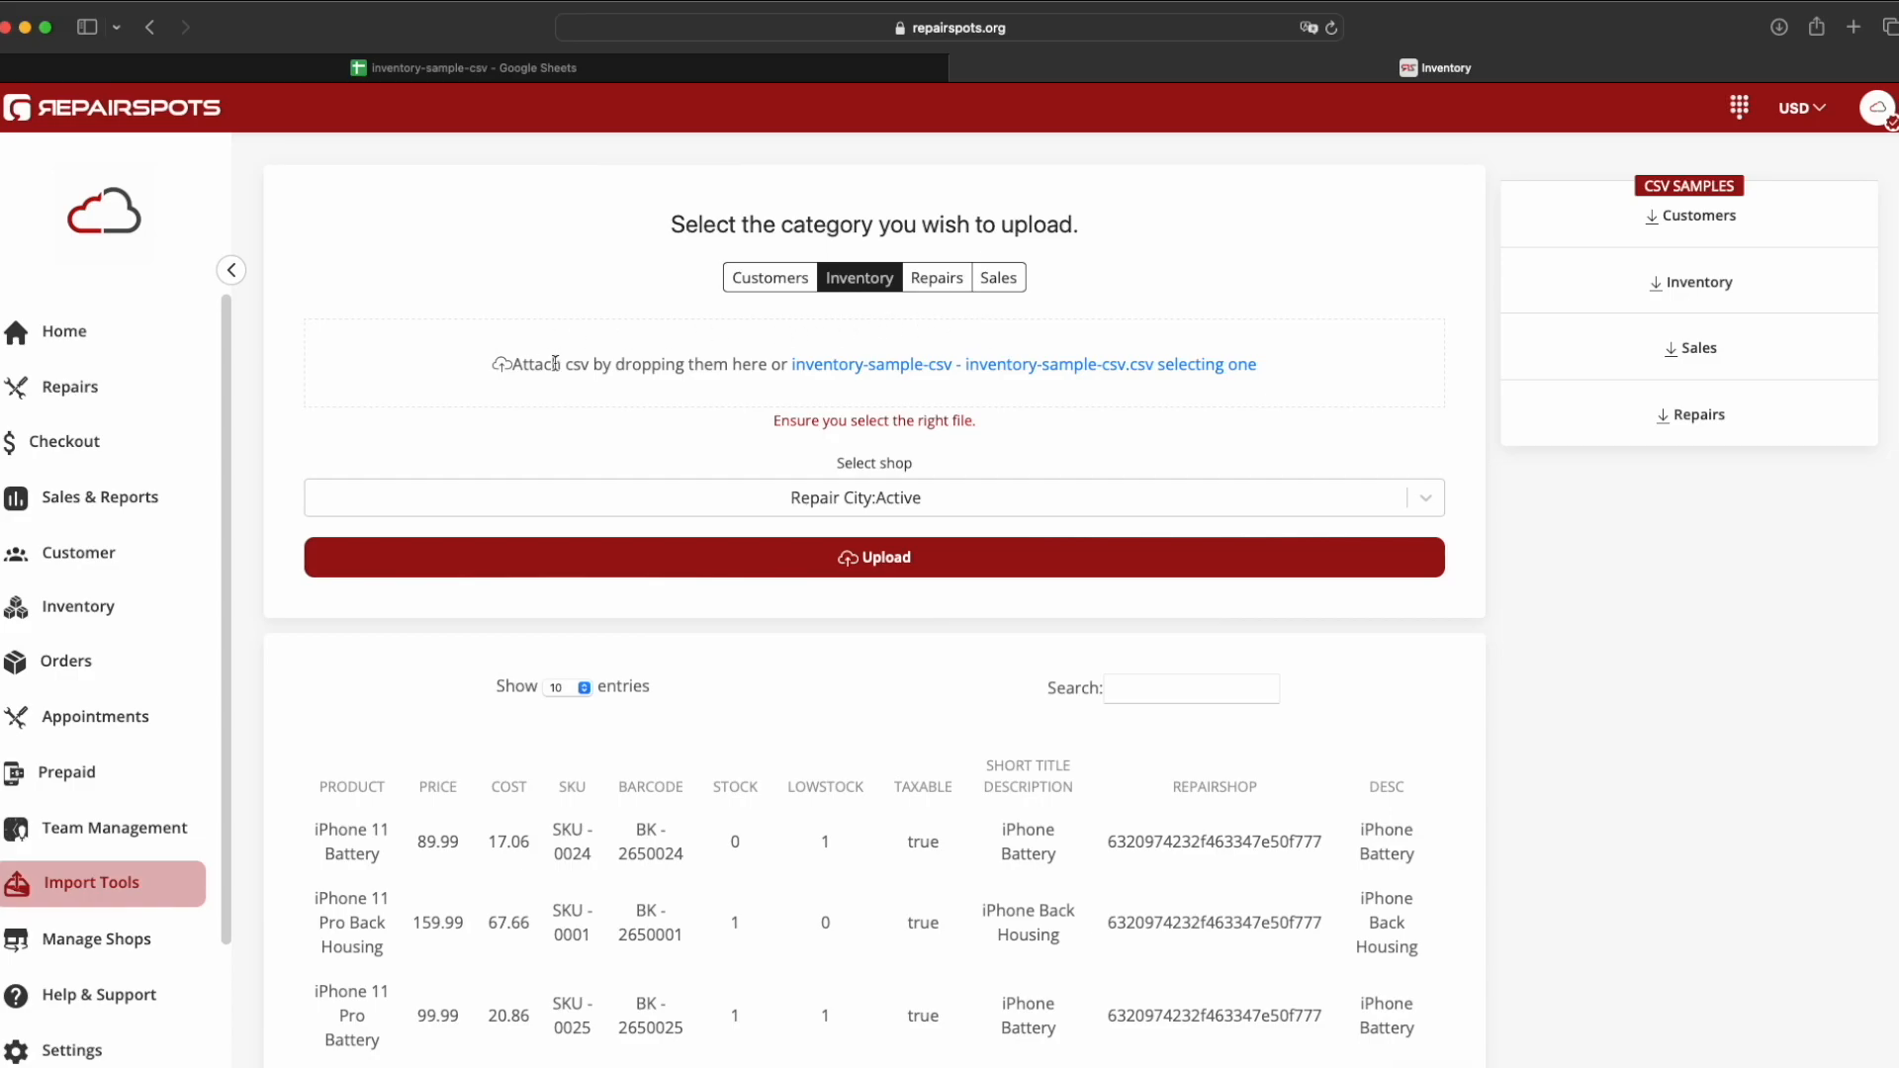
# Step: Upload the inventory CSV, then view the last page of the Inventory product list
pyautogui.scroll(-5, 1368, 646)
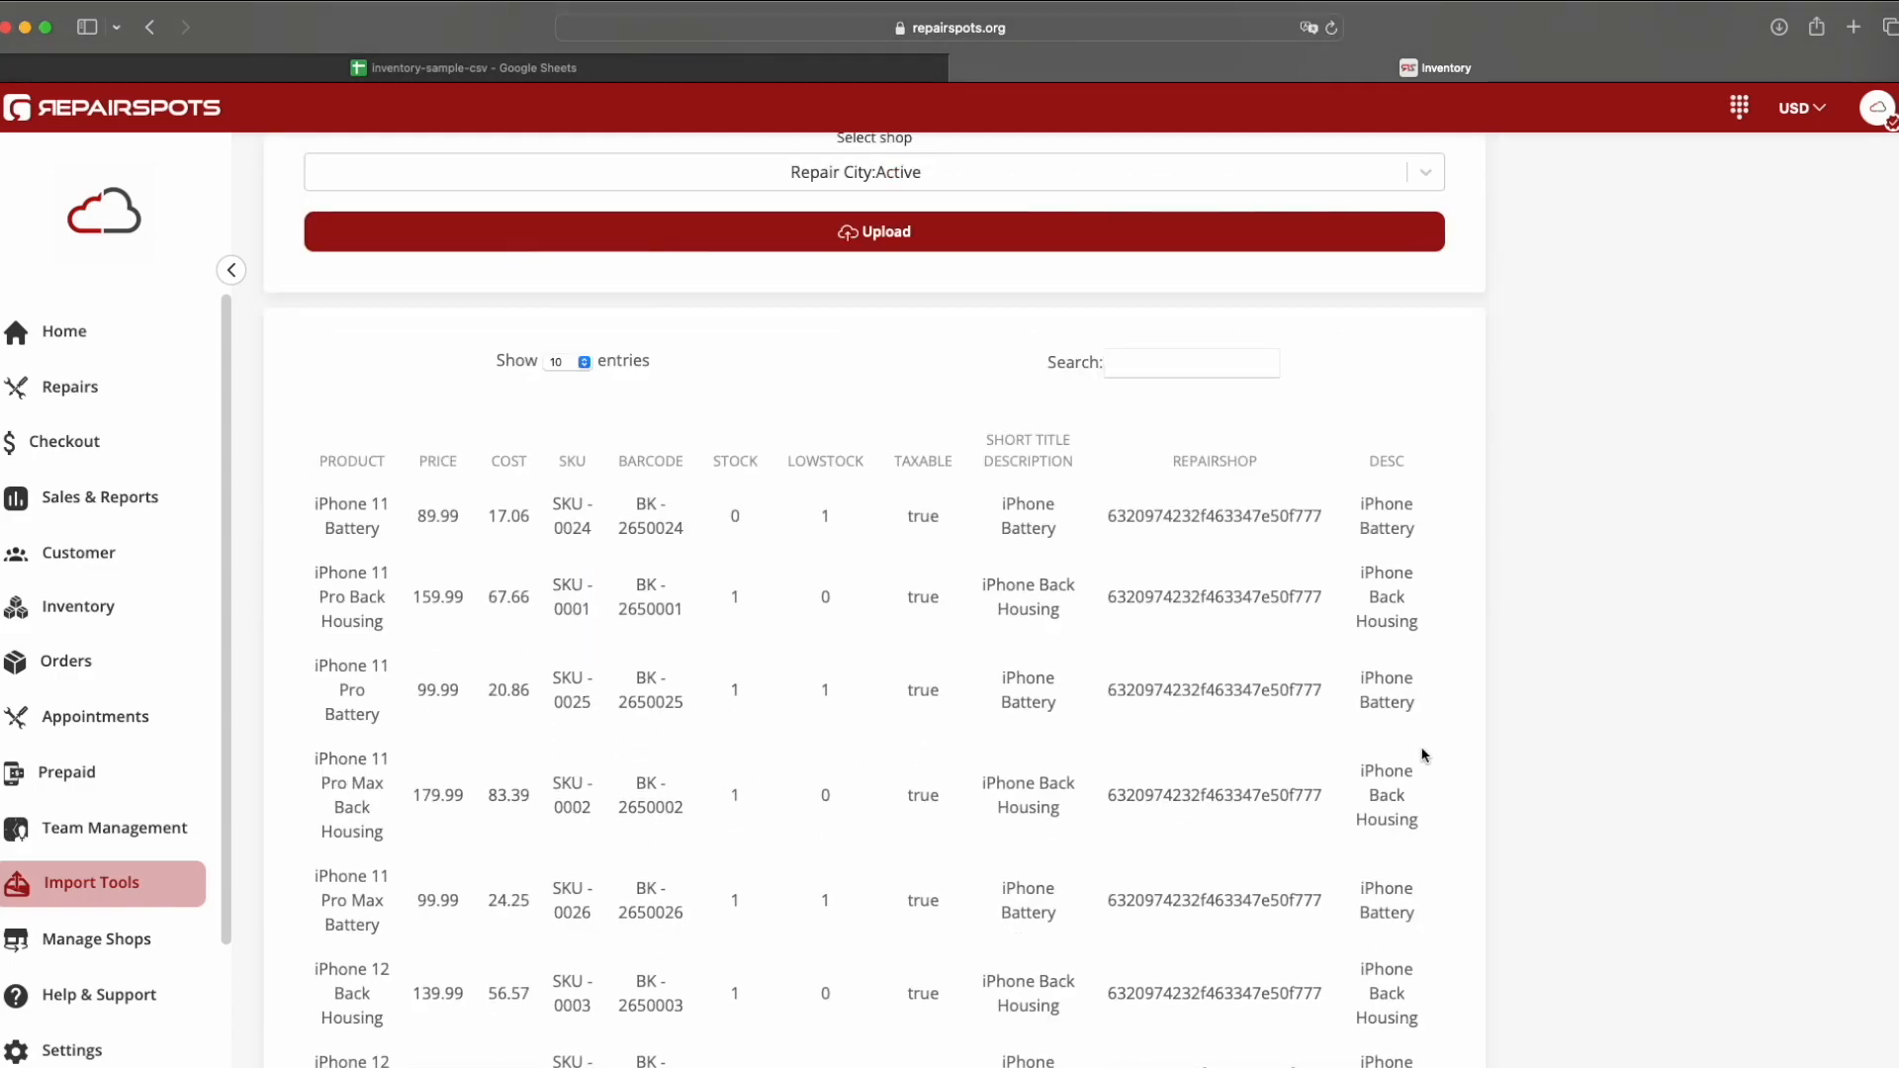
pyautogui.scroll(-3, 642, 676)
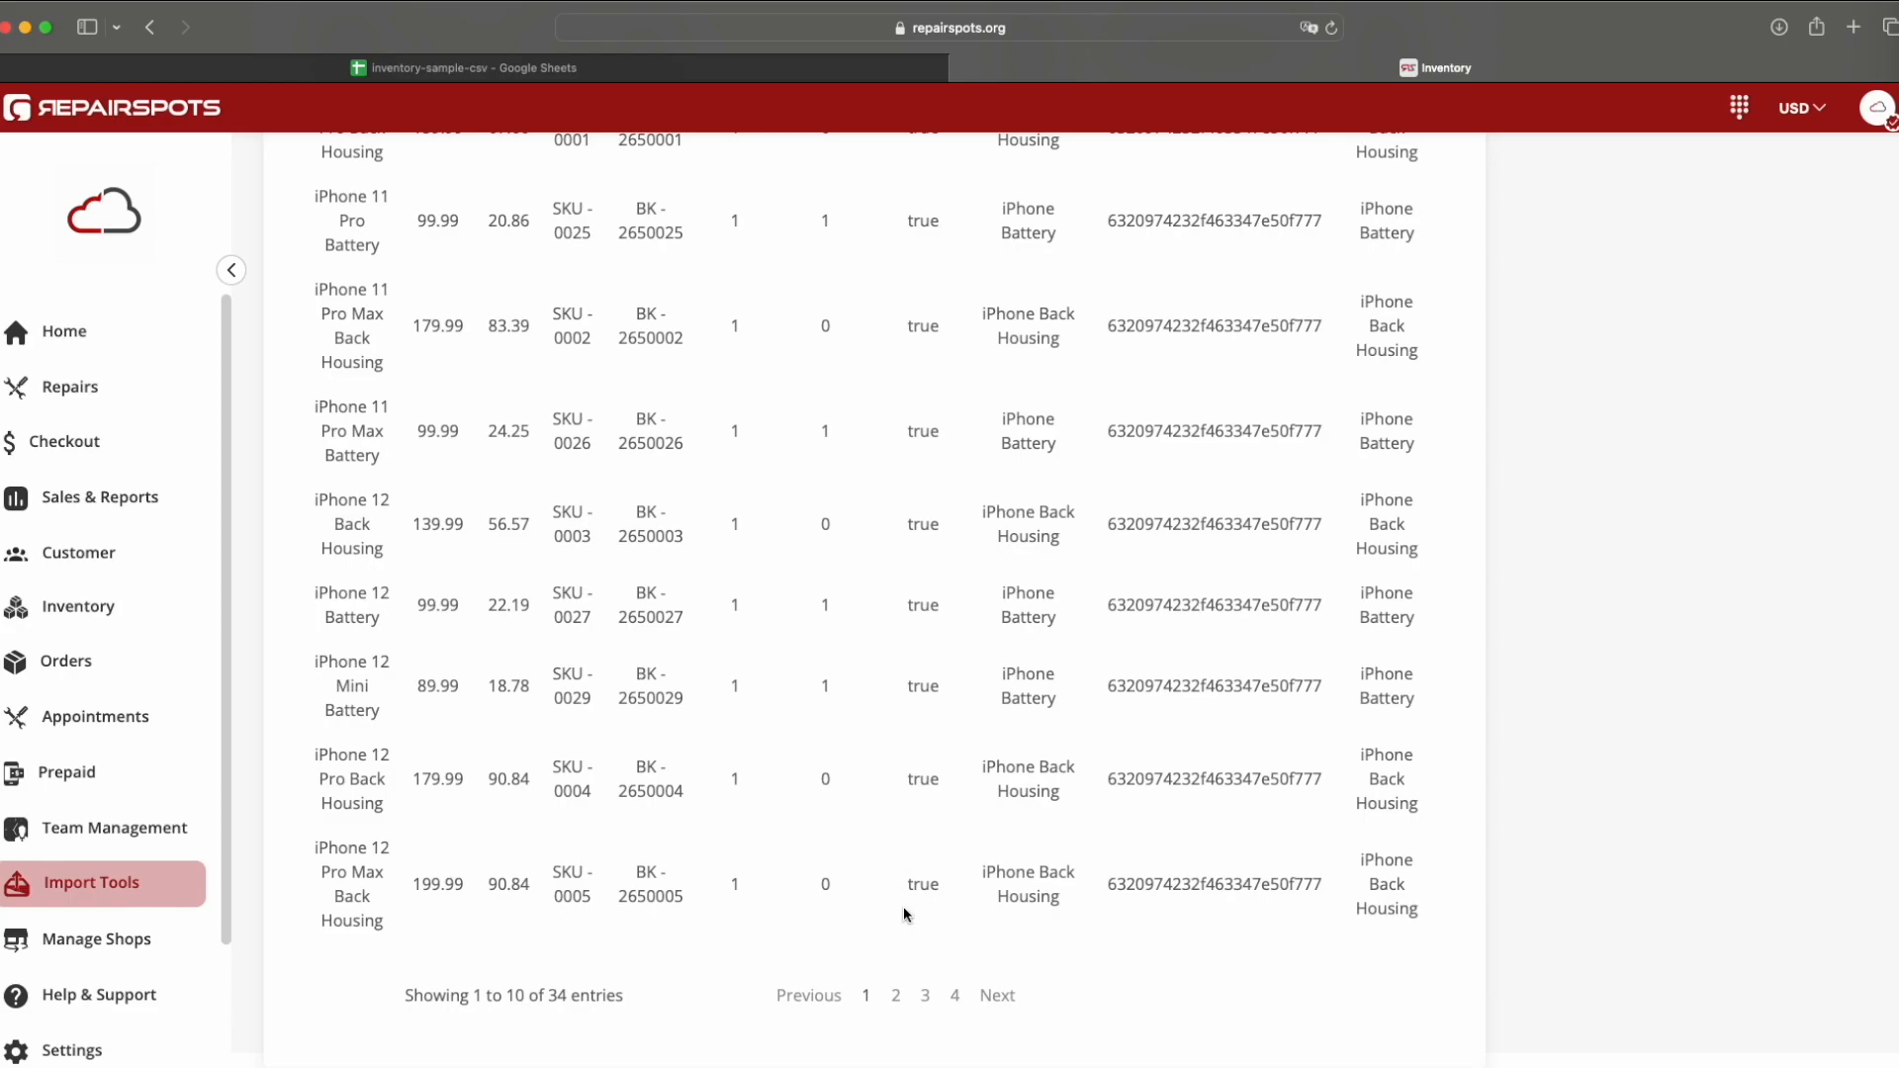
pyautogui.scroll(8, 963, 979)
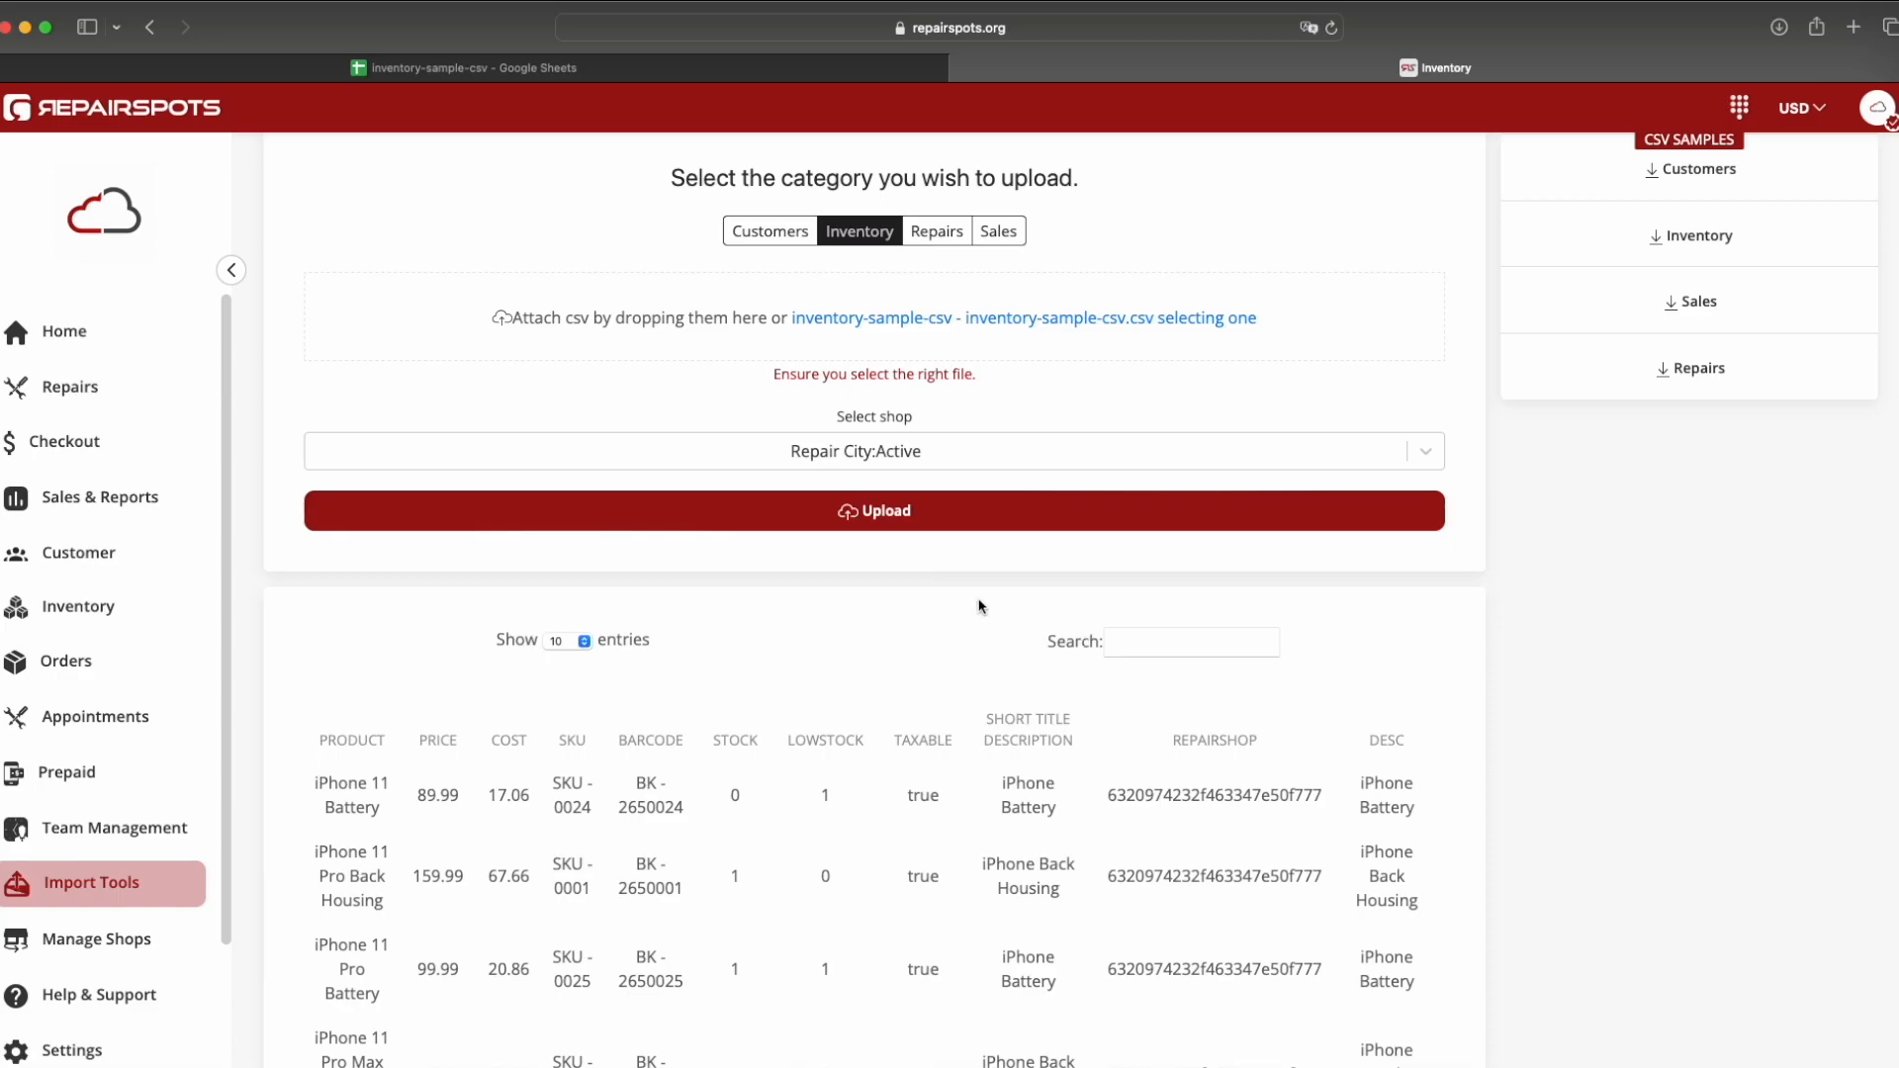
pyautogui.click(906, 510)
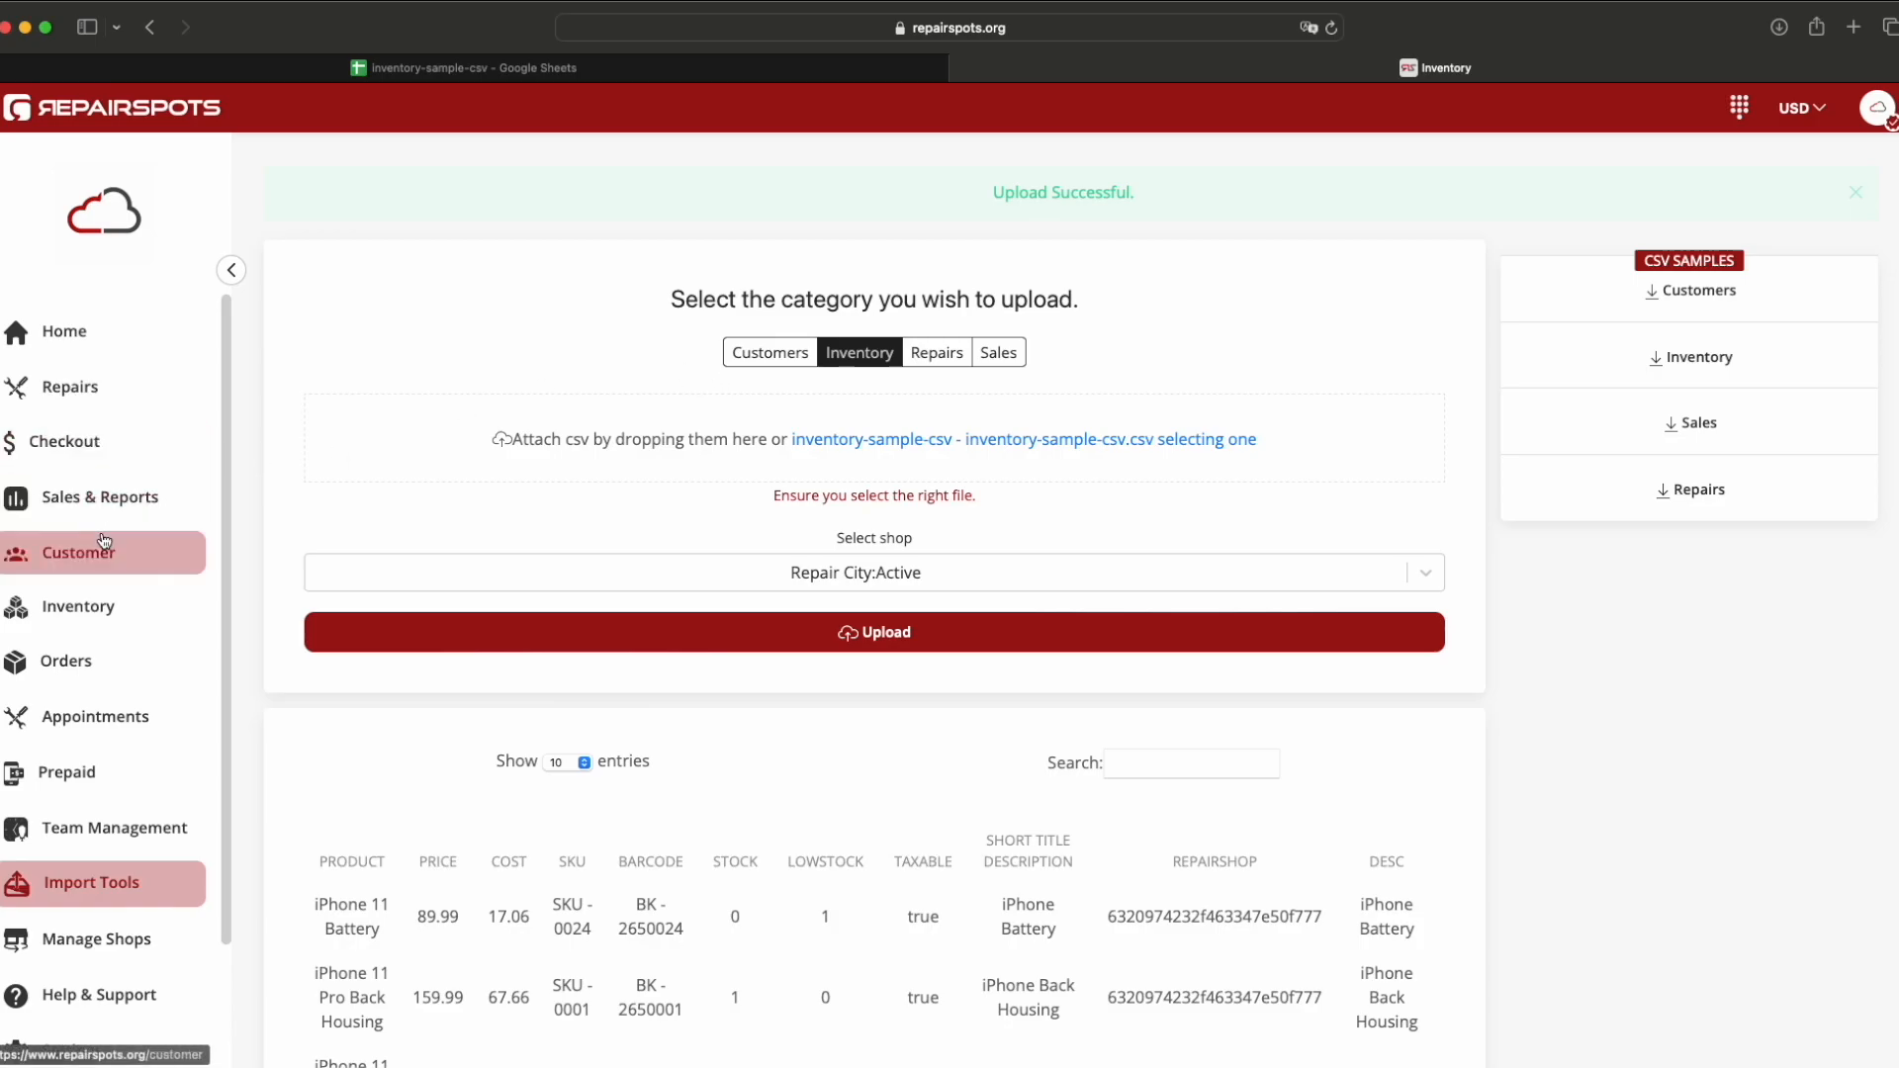
pyautogui.click(77, 608)
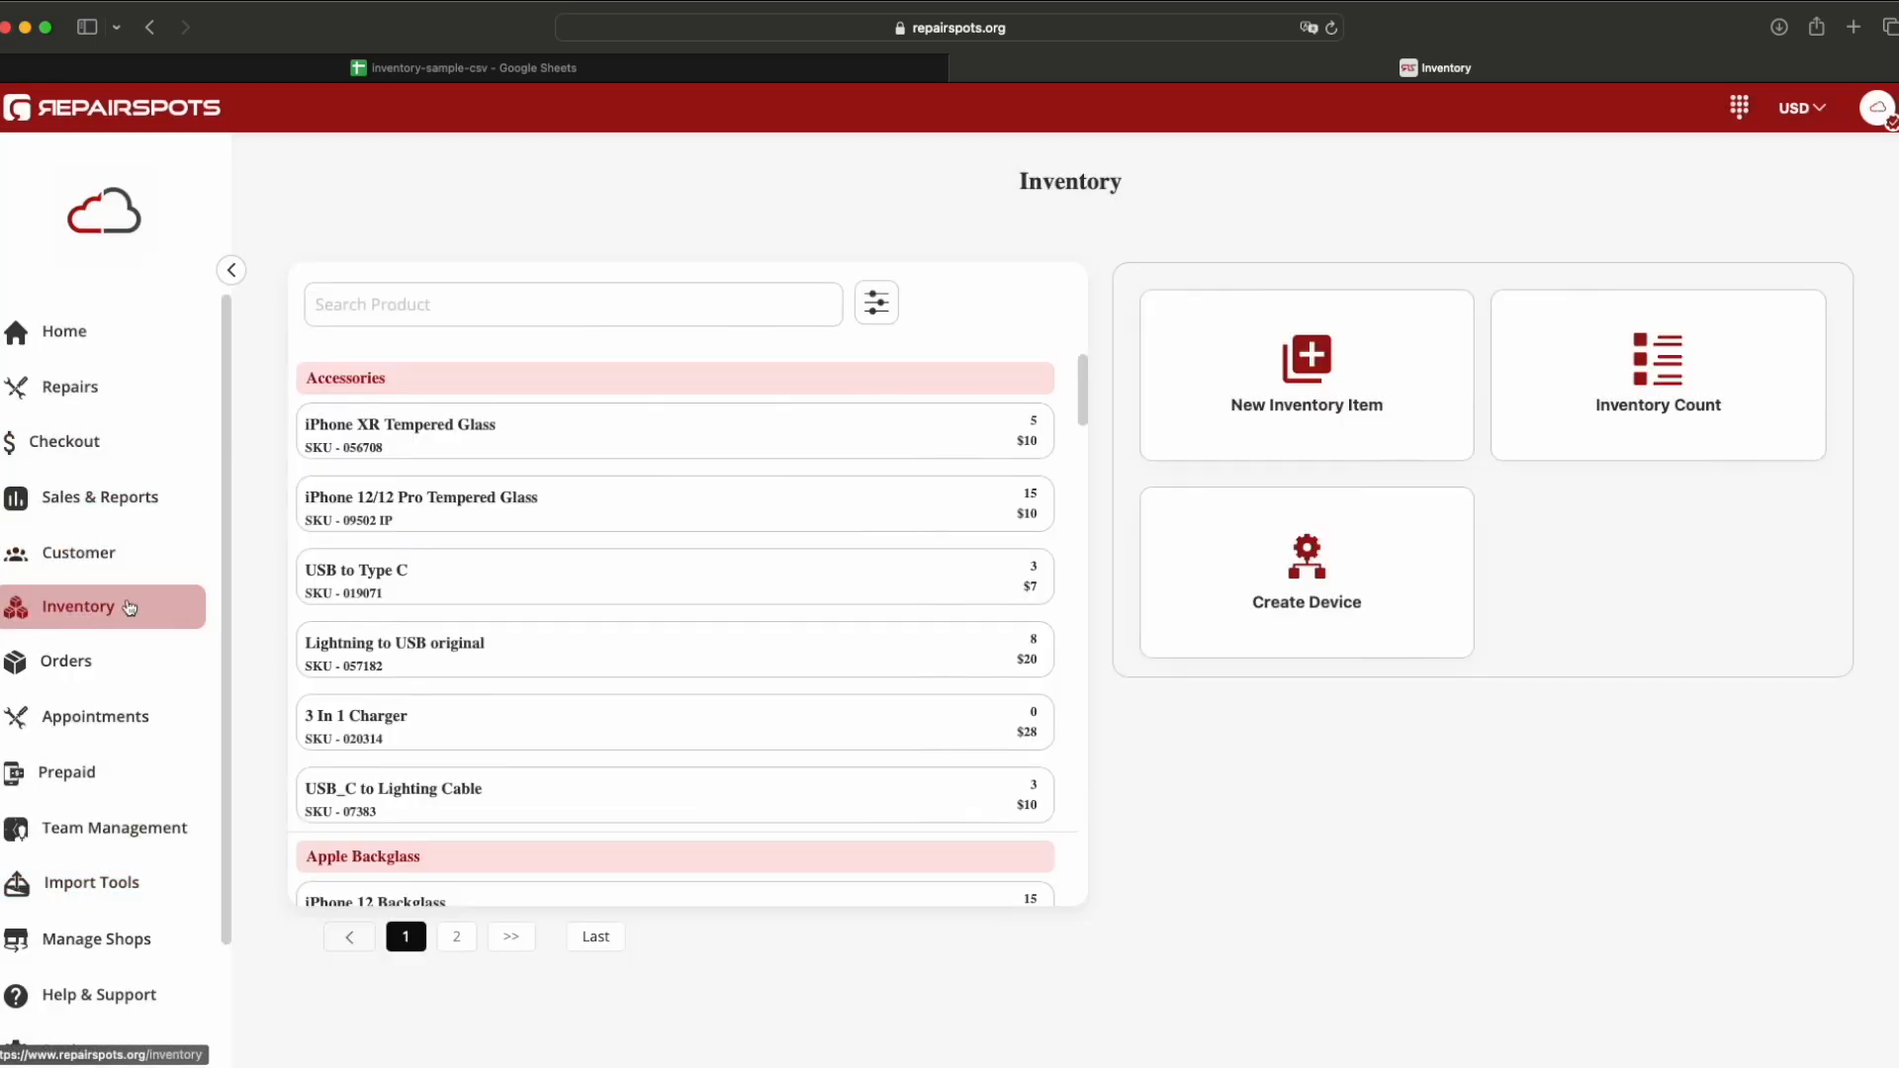
pyautogui.click(522, 937)
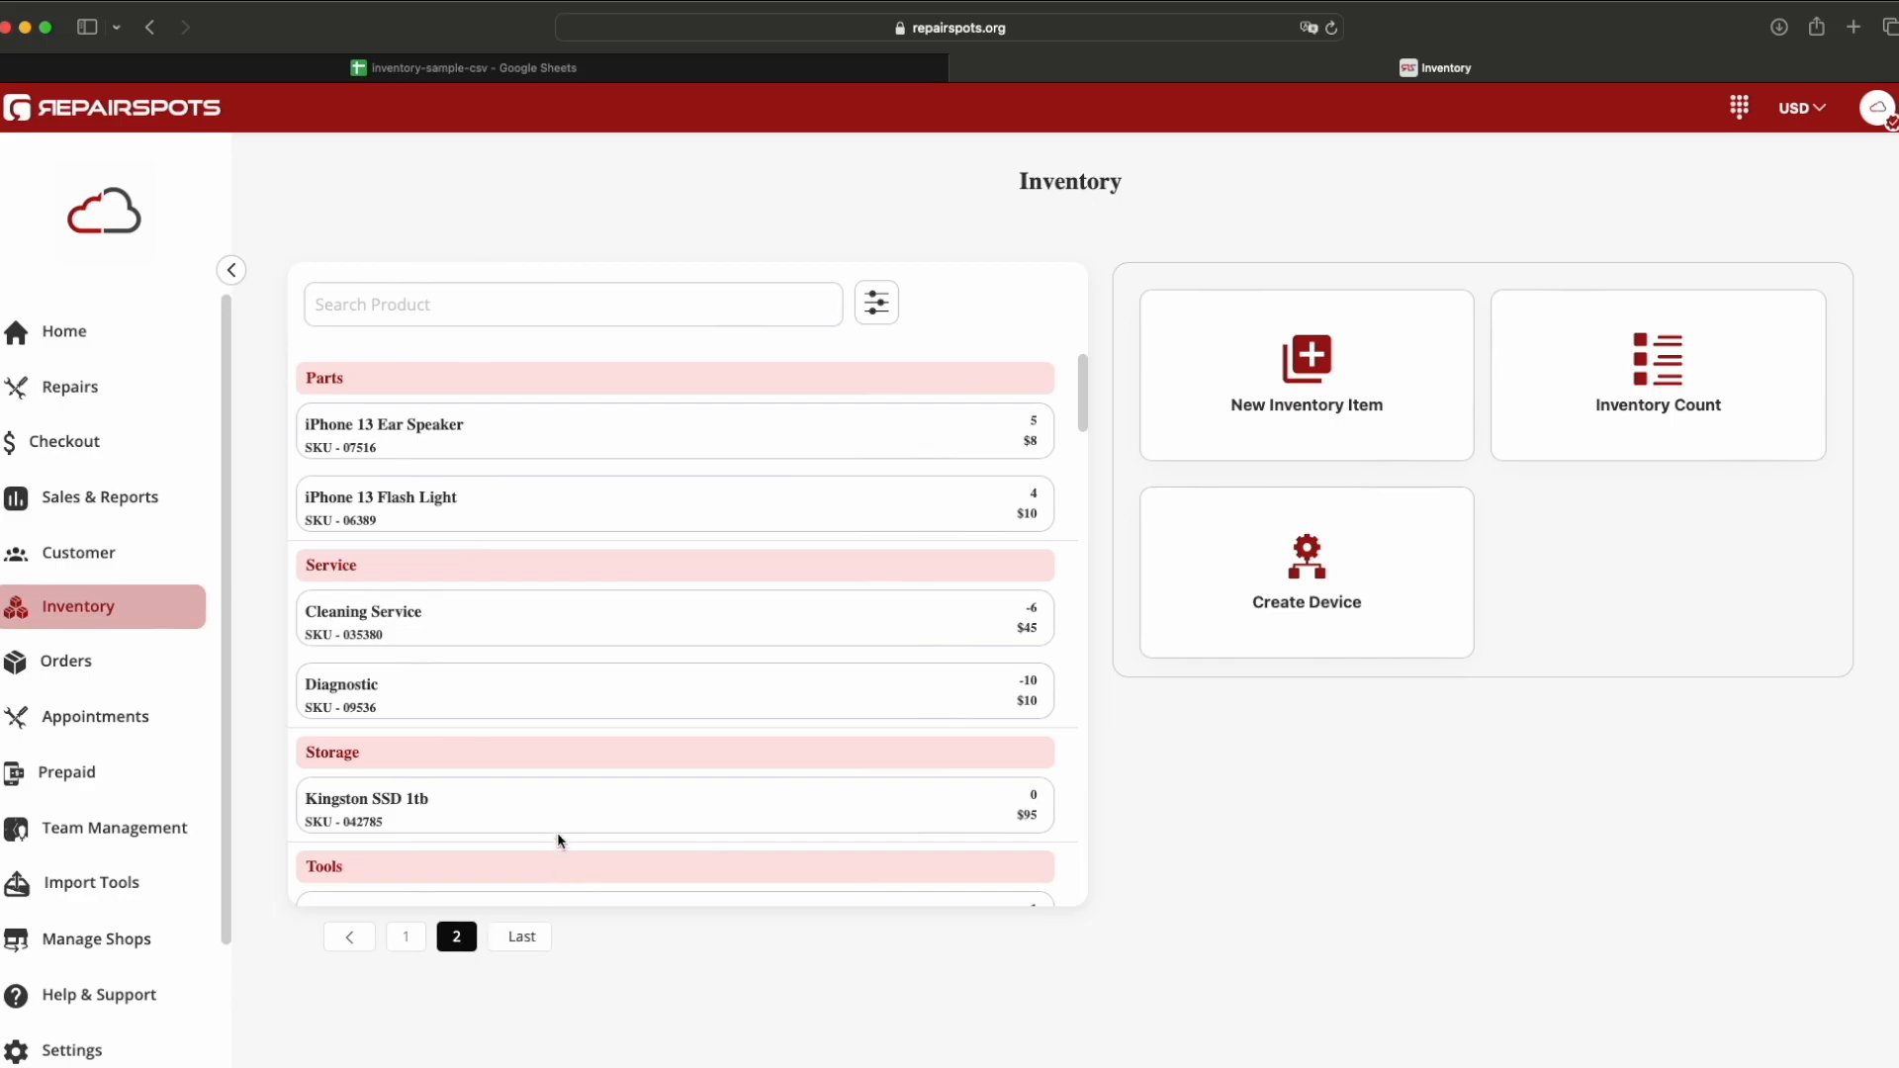
pyautogui.scroll(-5, 560, 818)
pyautogui.scroll(-10, 559, 818)
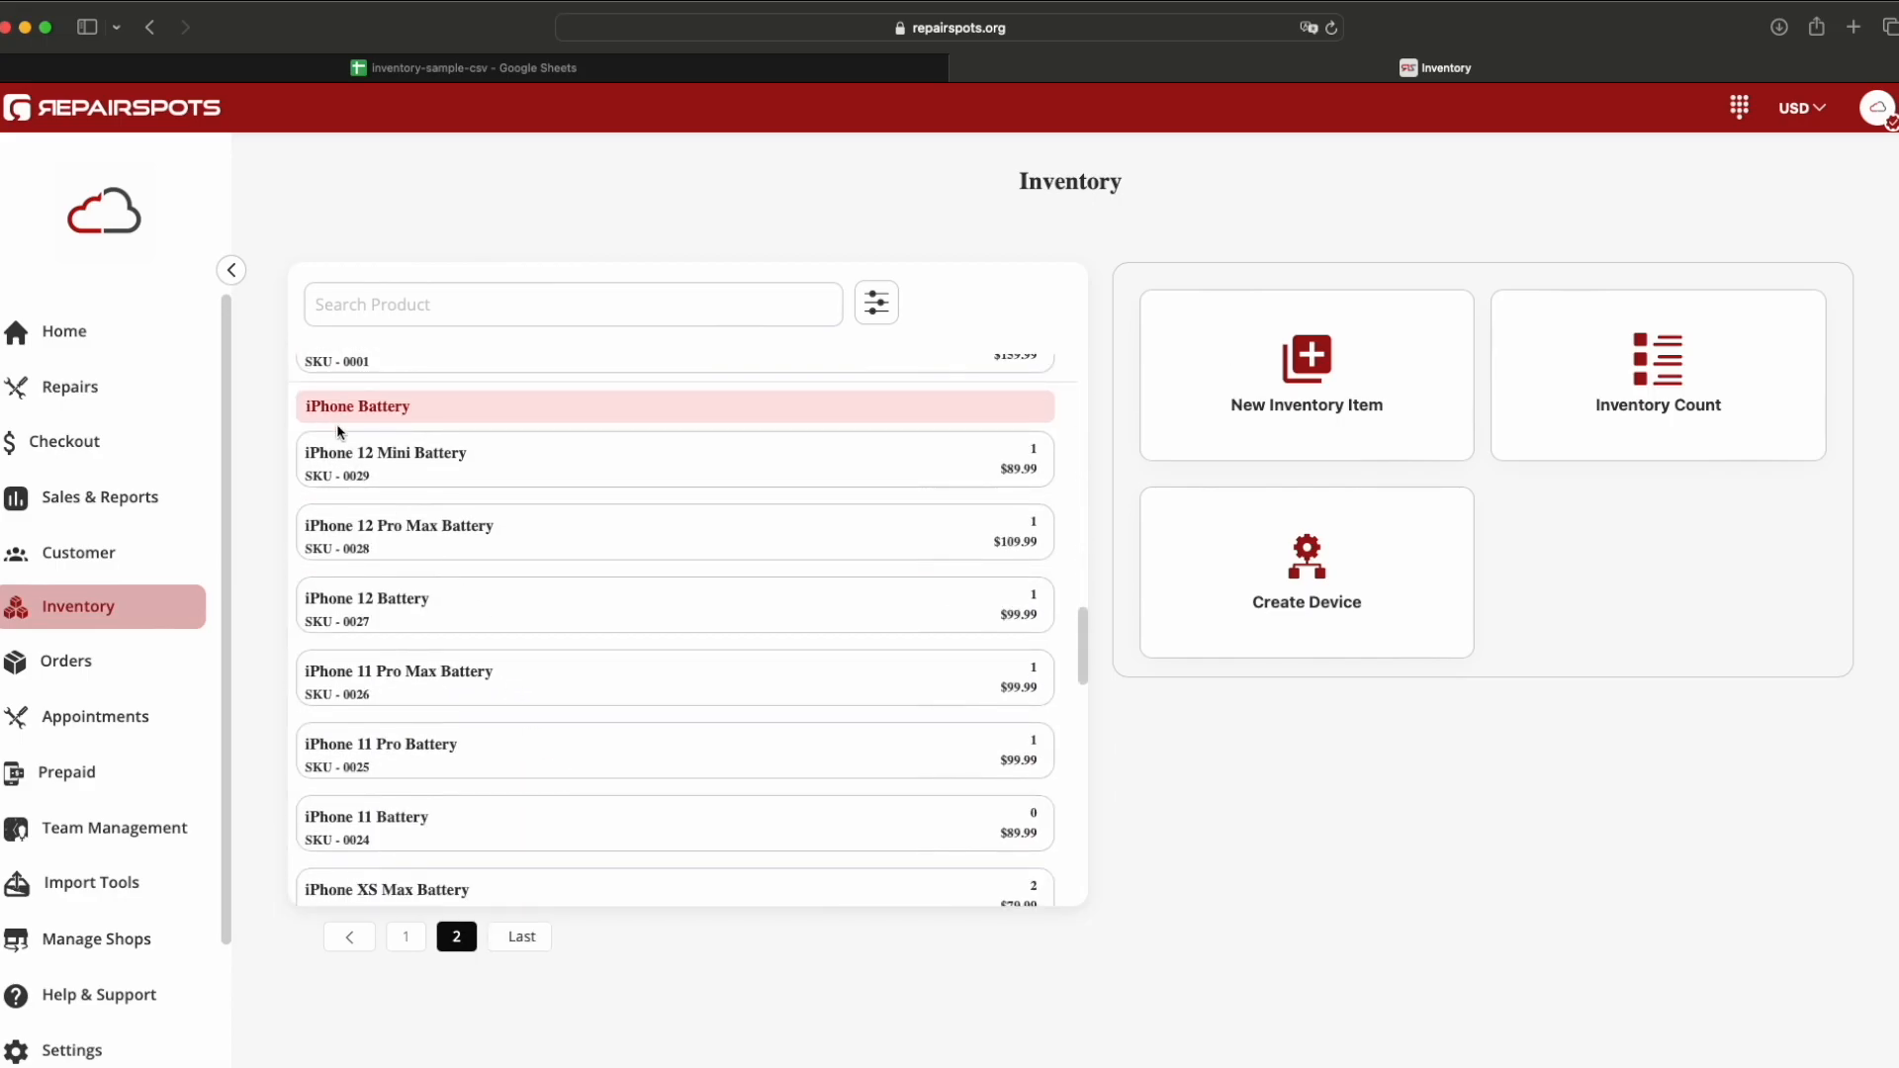
pyautogui.scroll(-10, 473, 641)
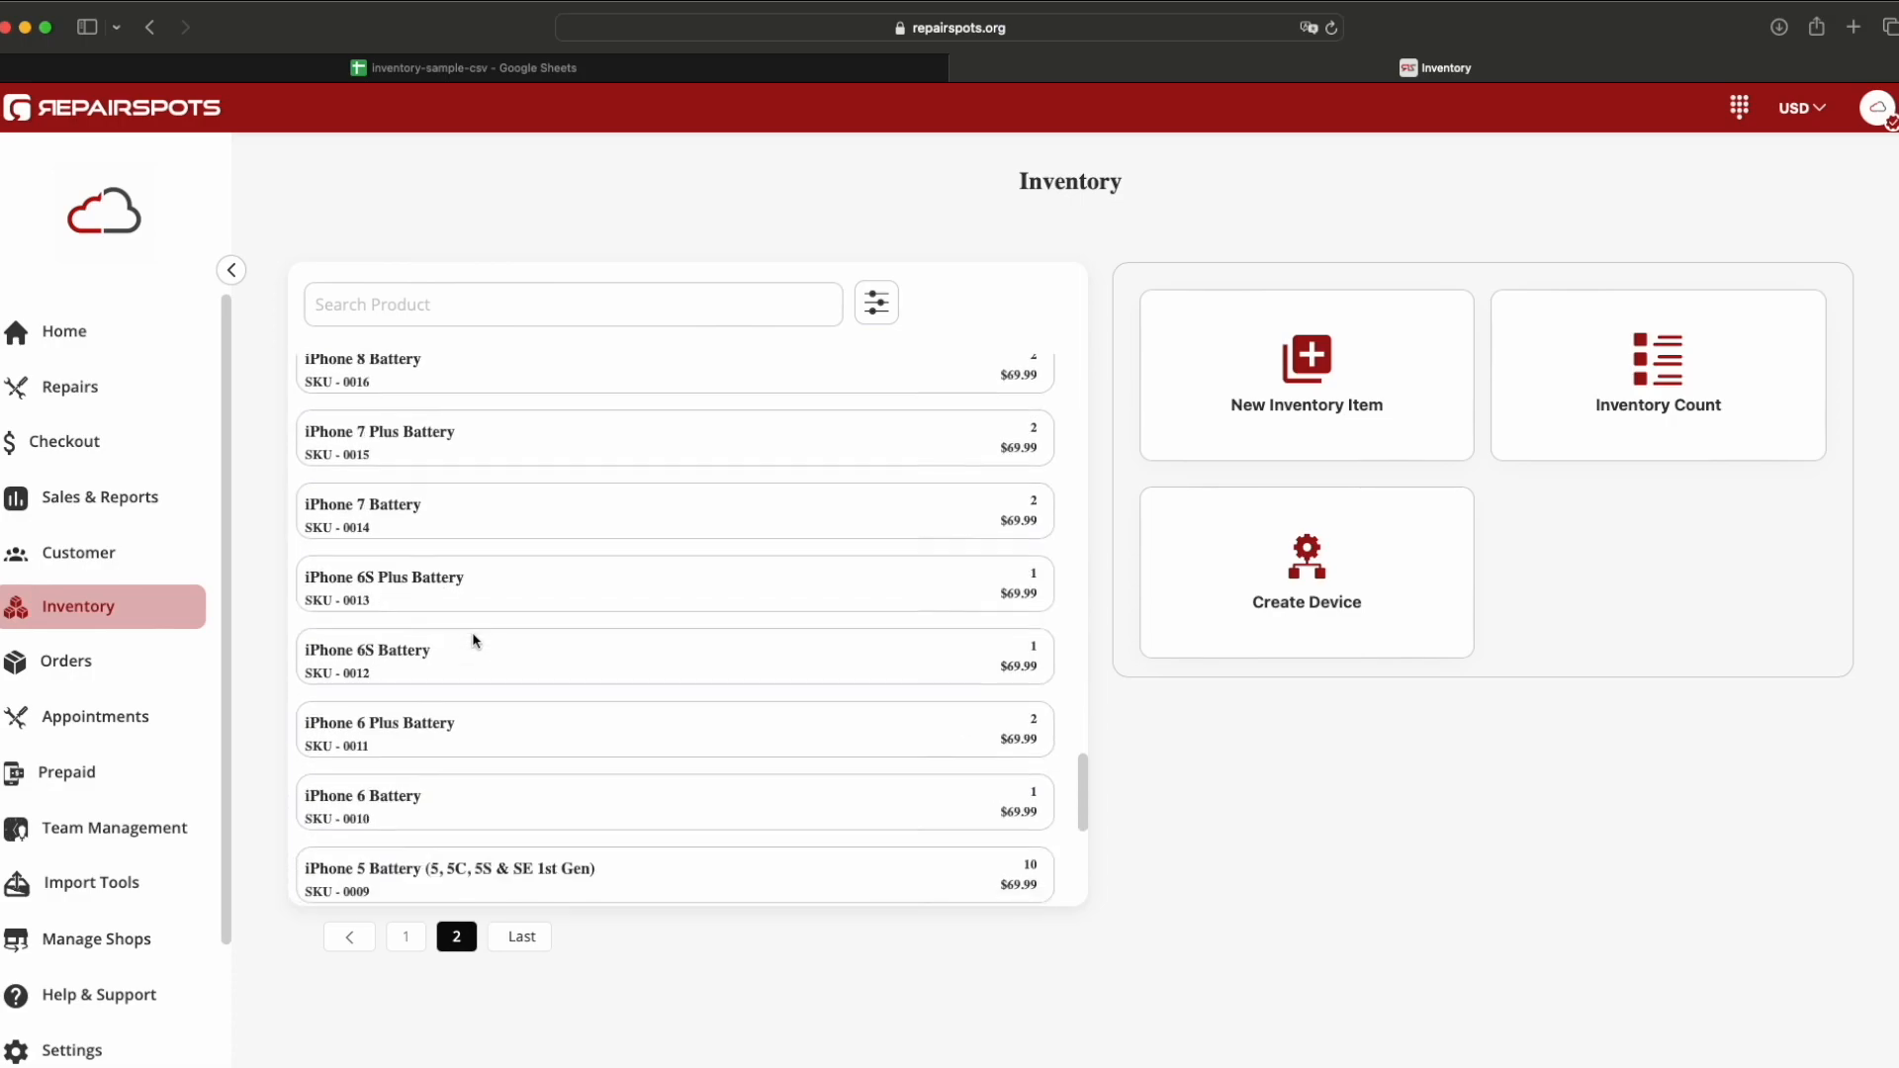
pyautogui.scroll(-5, 473, 641)
pyautogui.scroll(5, 473, 640)
pyautogui.scroll(-2, 473, 641)
pyautogui.scroll(-2, 473, 640)
pyautogui.scroll(4, 473, 640)
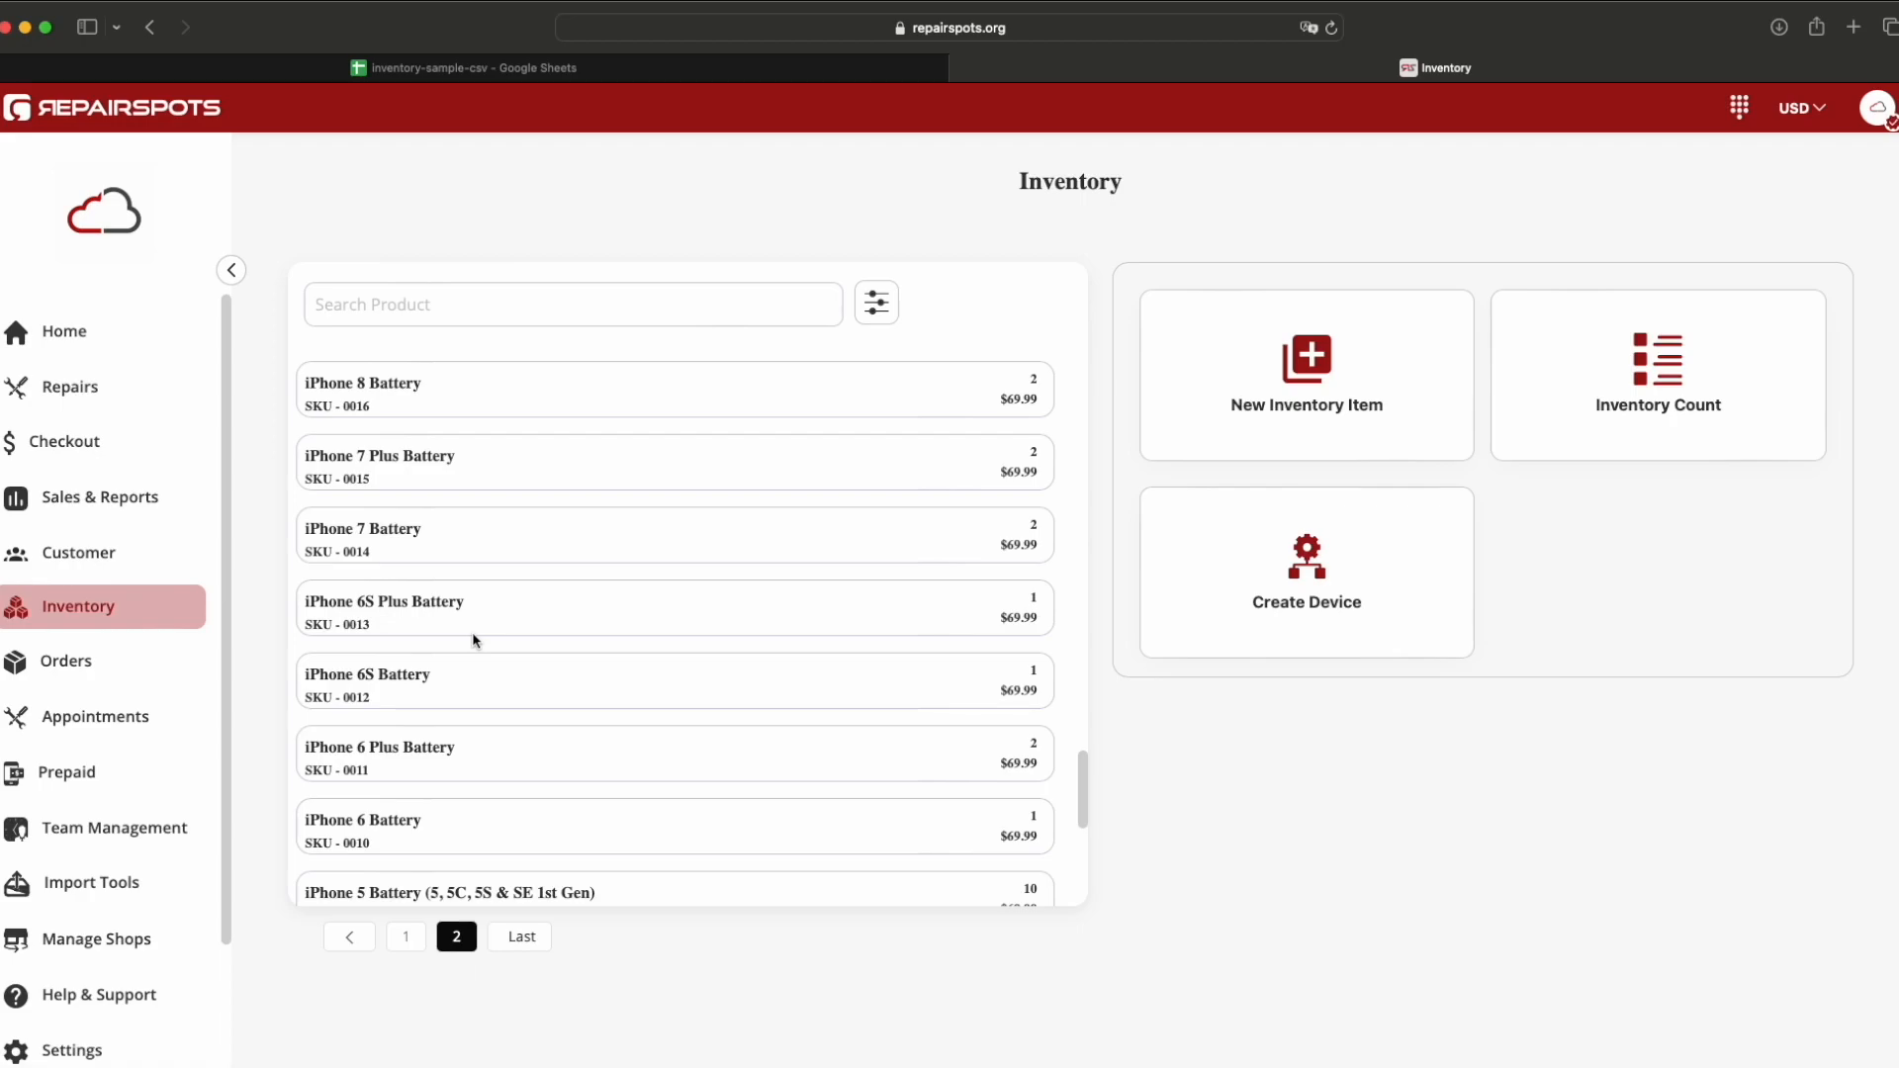
# Step: Import Customers.csv from Downloads into Google Sheets as a new spreadsheet and open it
pyautogui.click(457, 69)
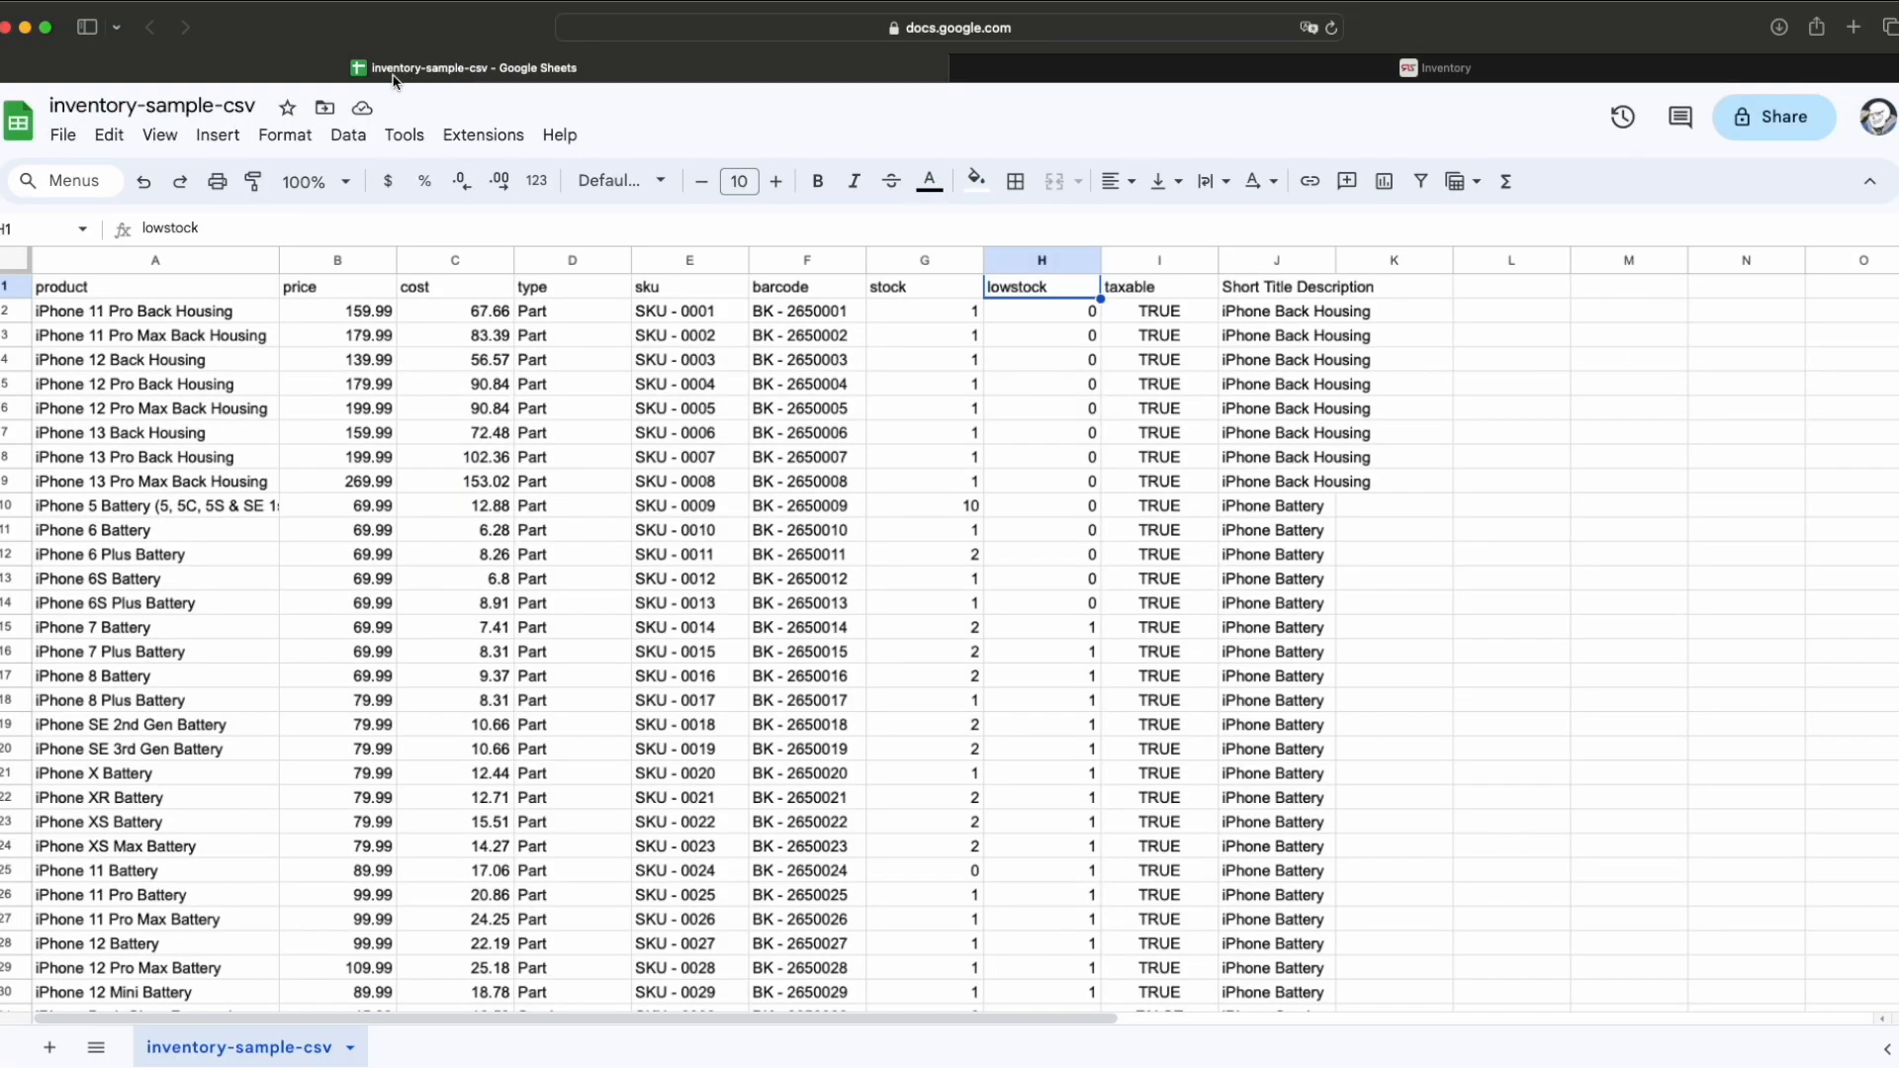
pyautogui.click(61, 139)
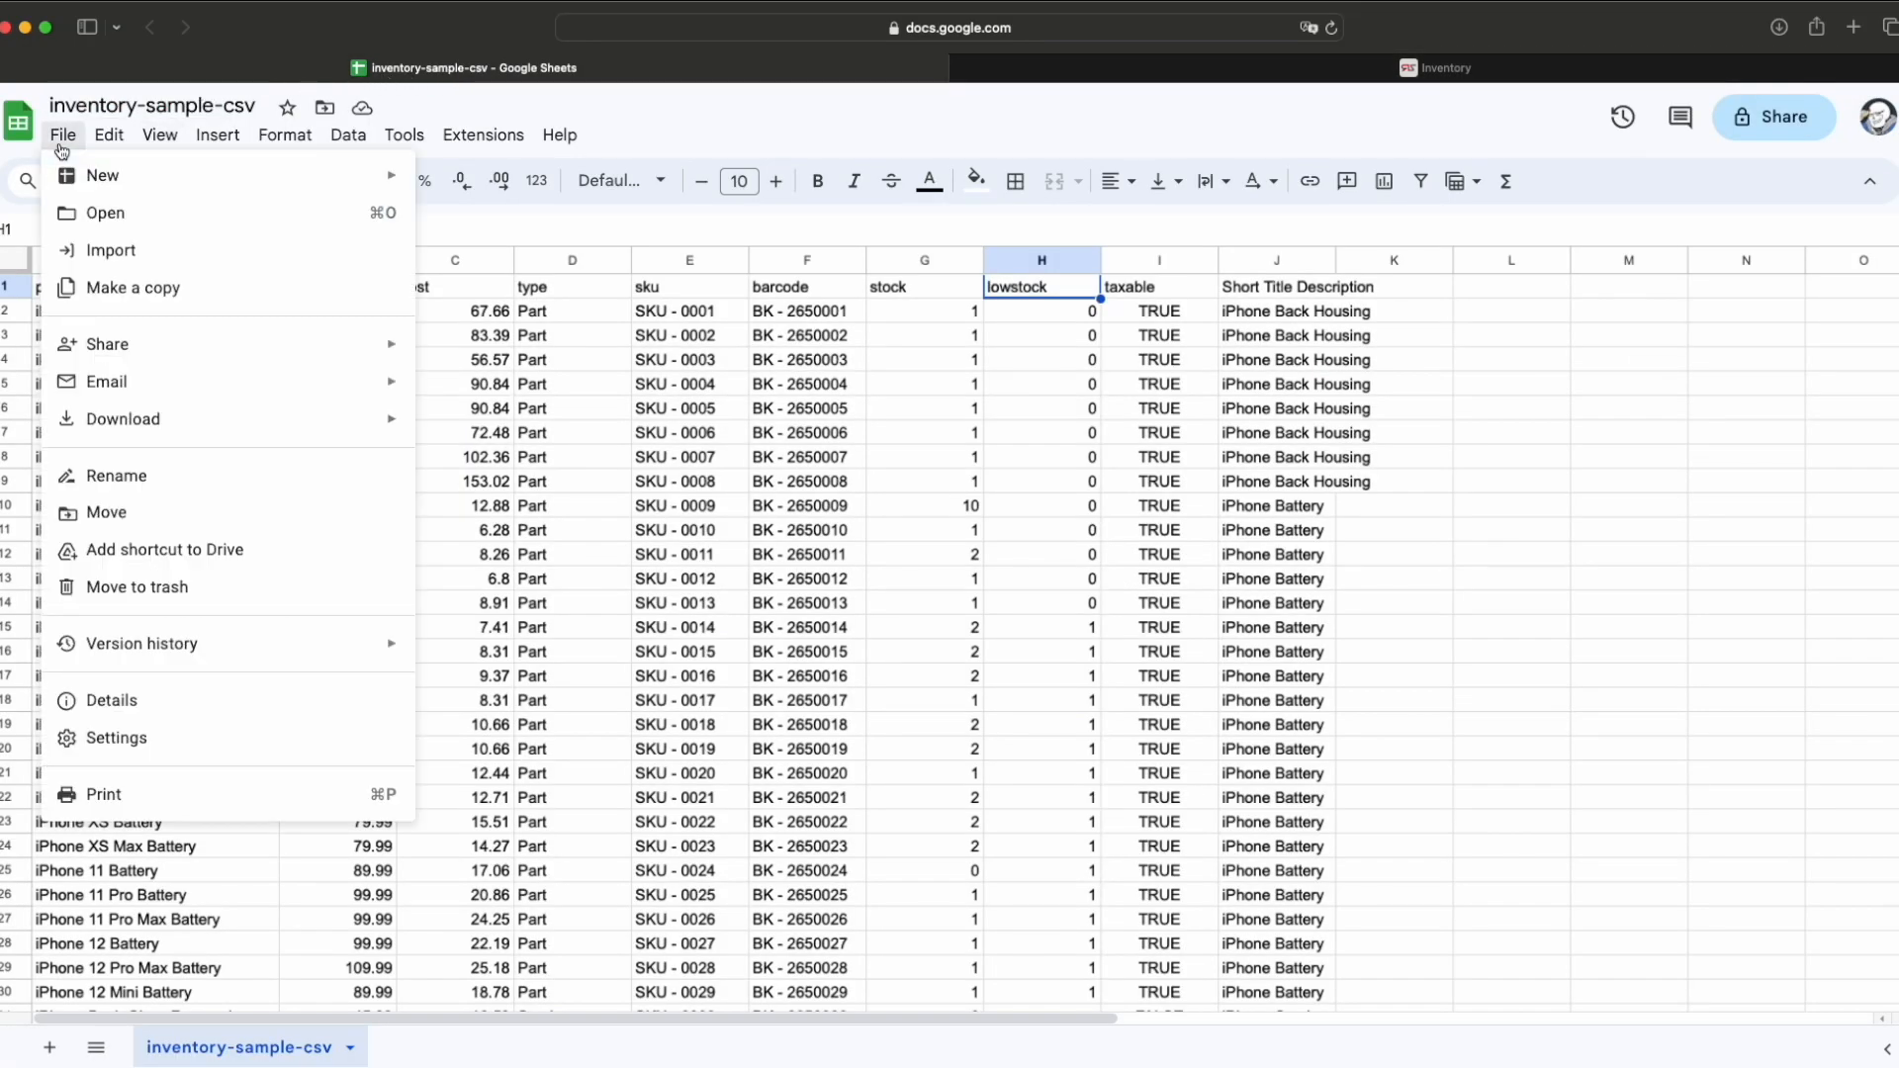
pyautogui.click(139, 251)
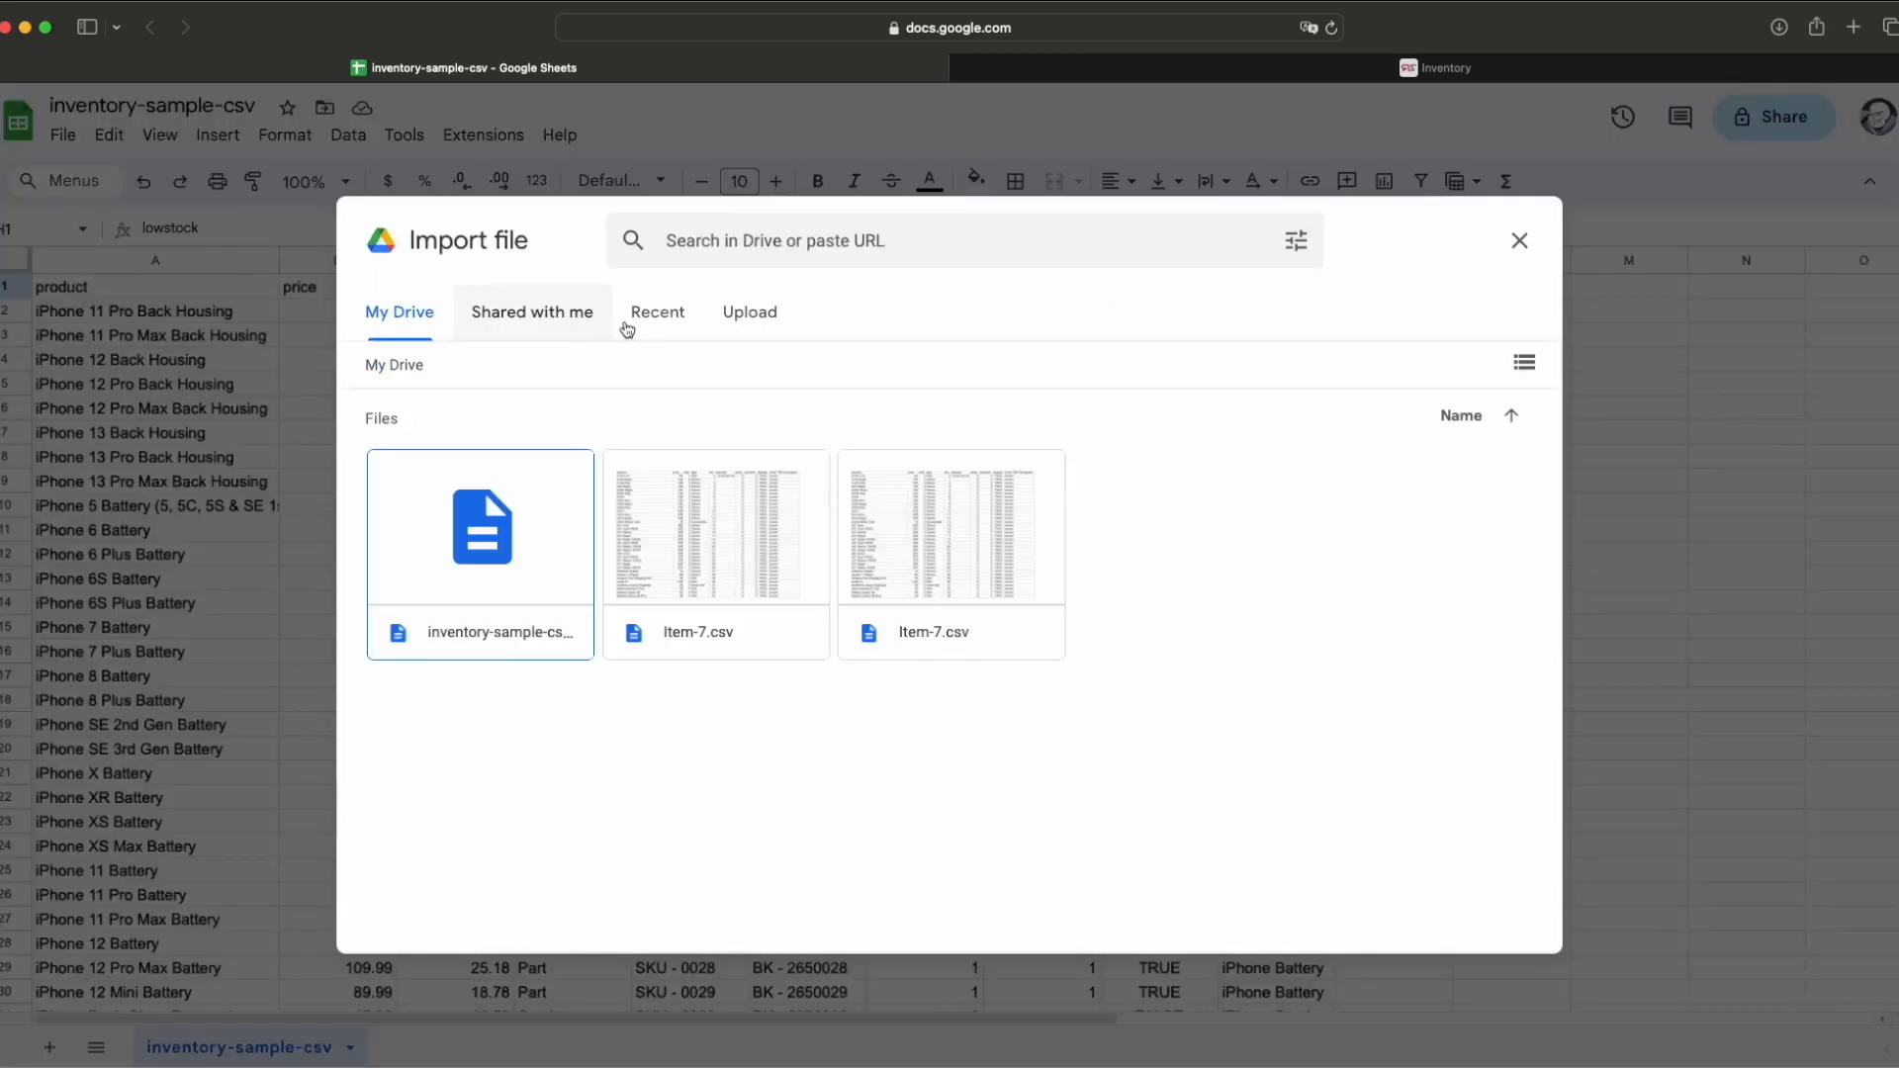
pyautogui.click(743, 328)
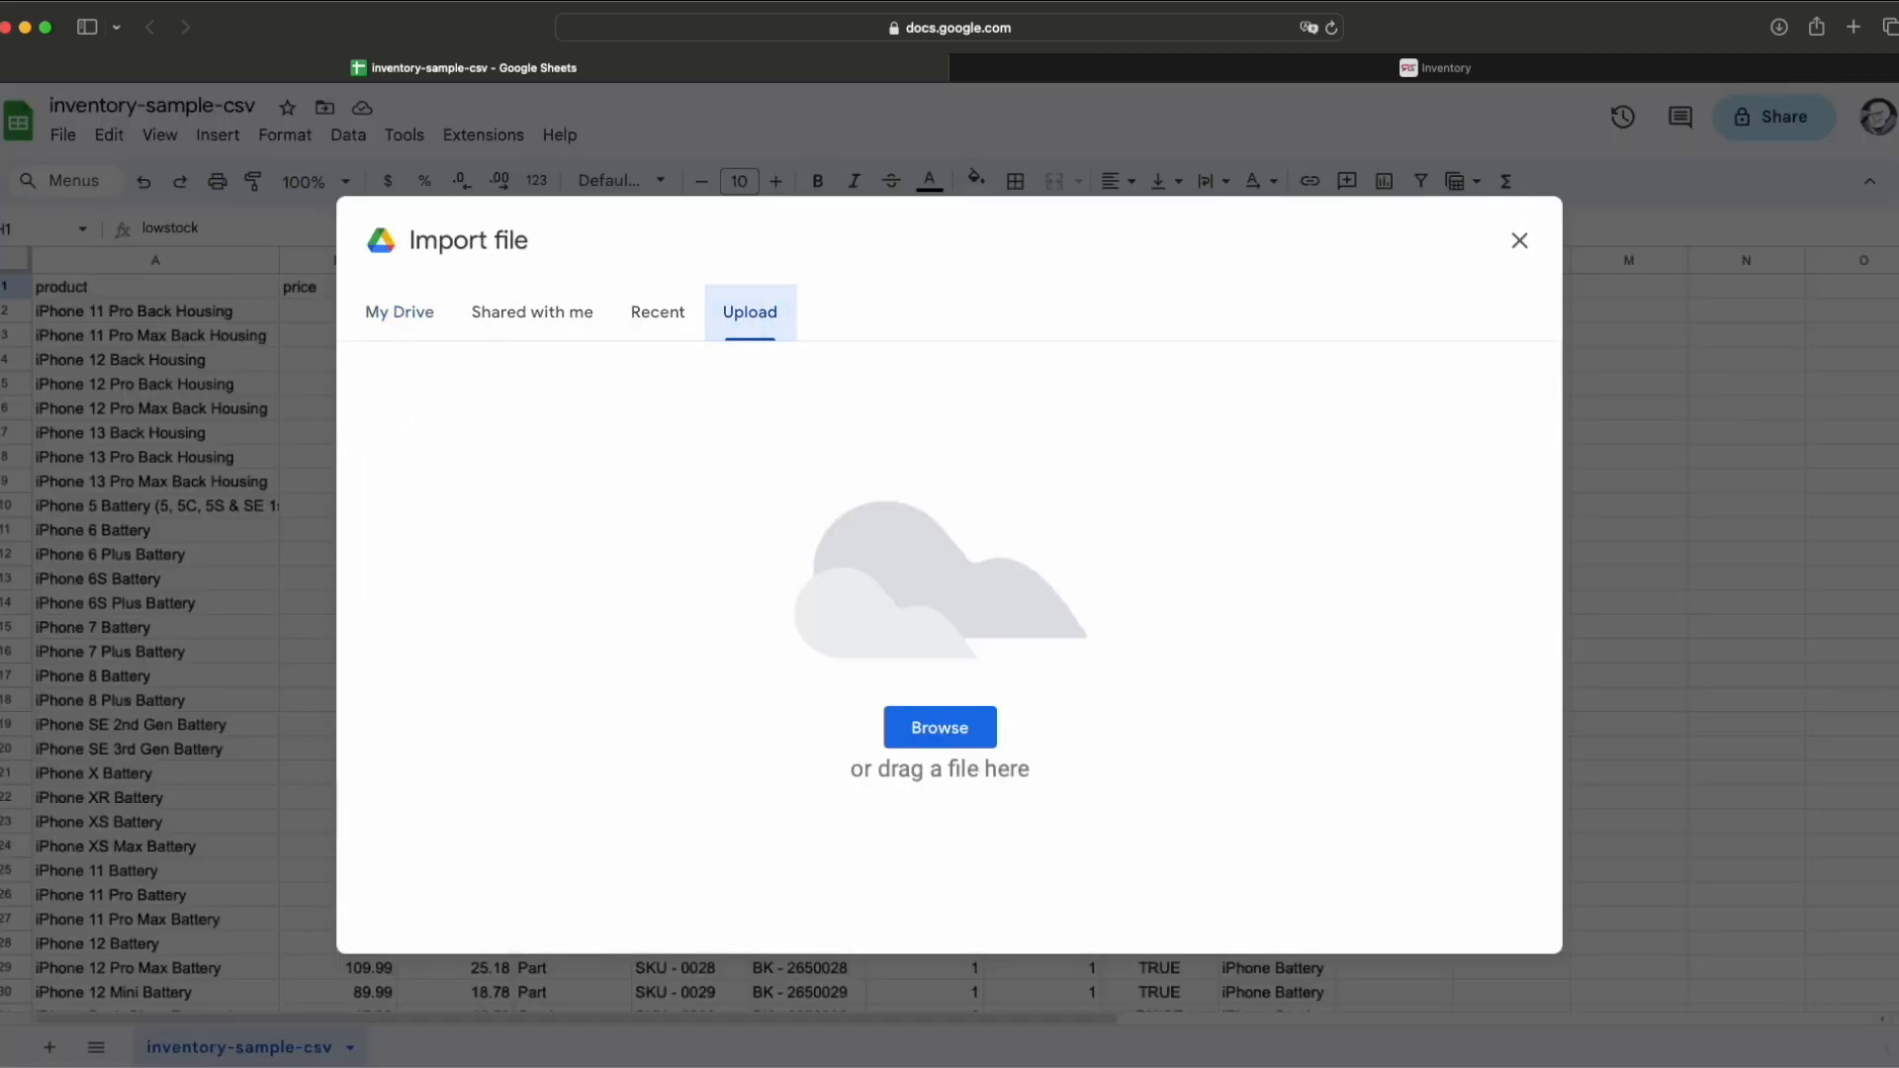
pyautogui.click(940, 728)
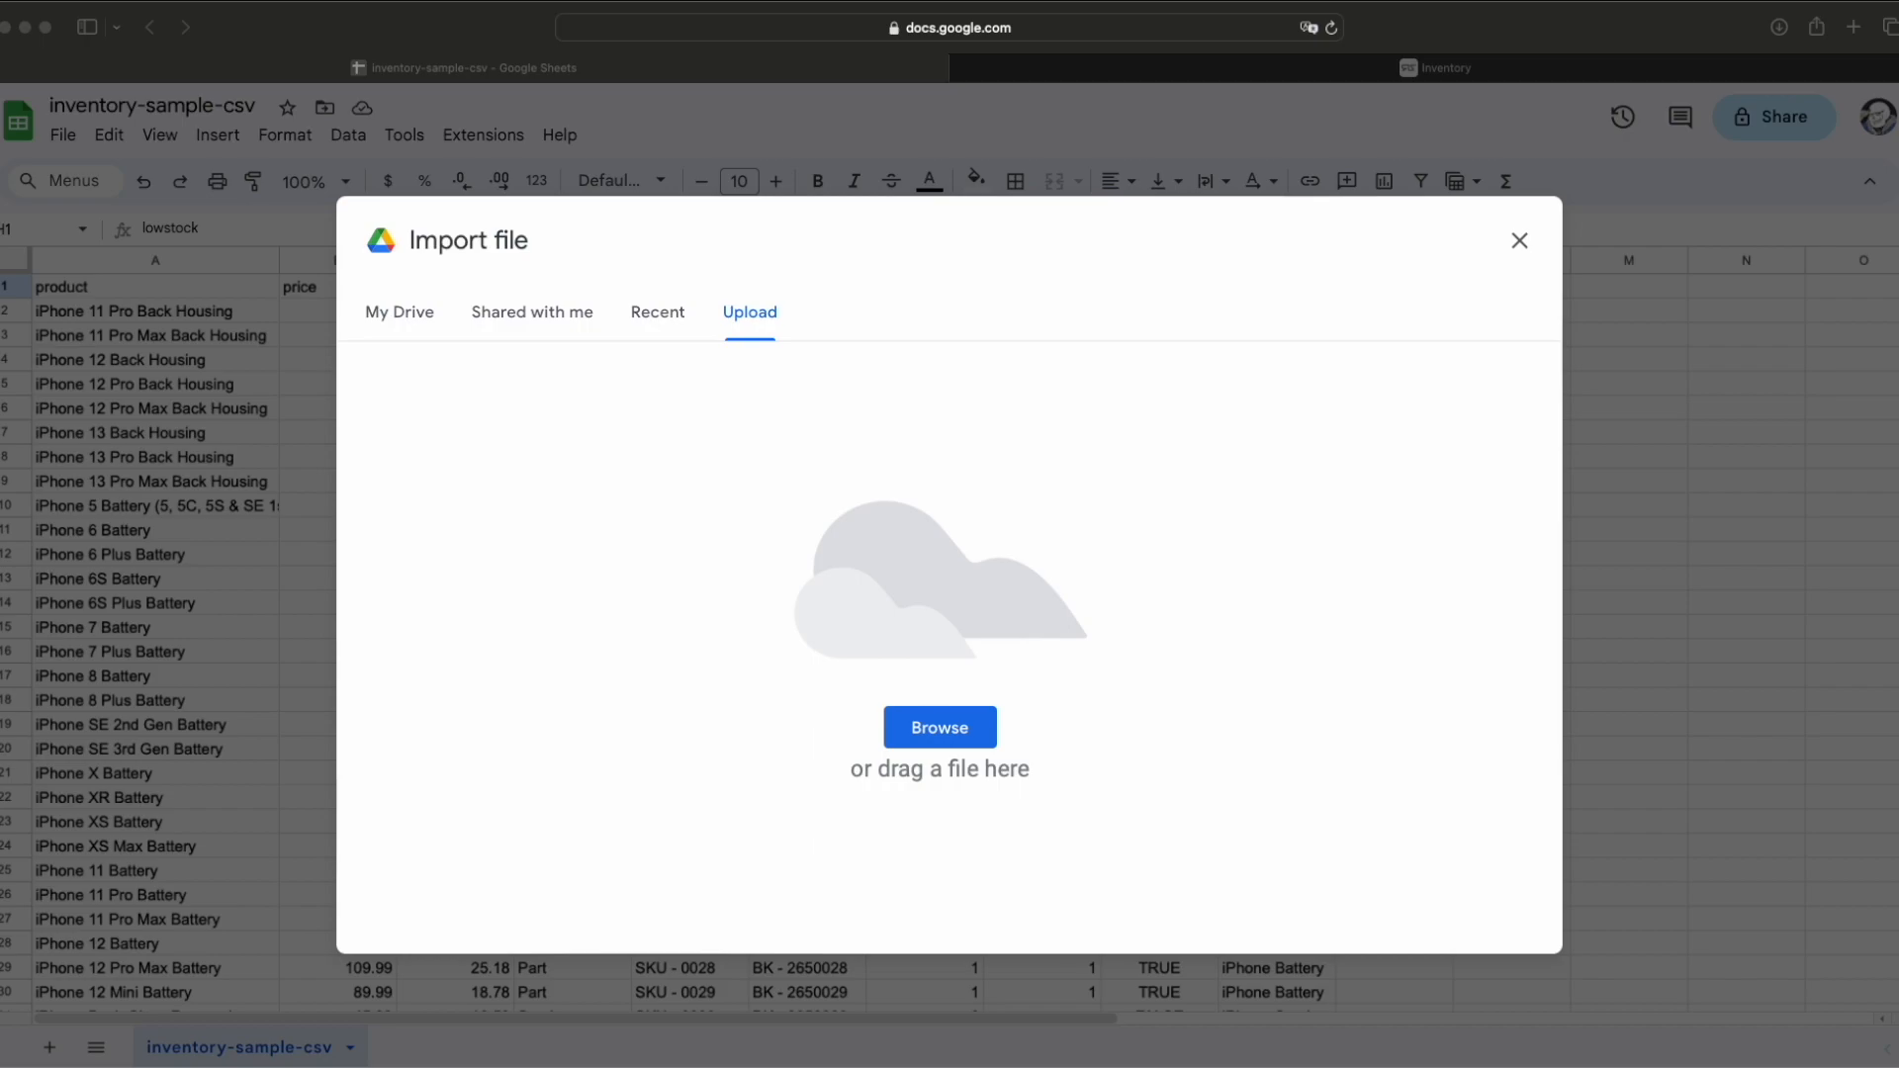
pyautogui.click(1780, 27)
pyautogui.moveTo(1675, 226); pyautogui.dragTo(1073, 536)
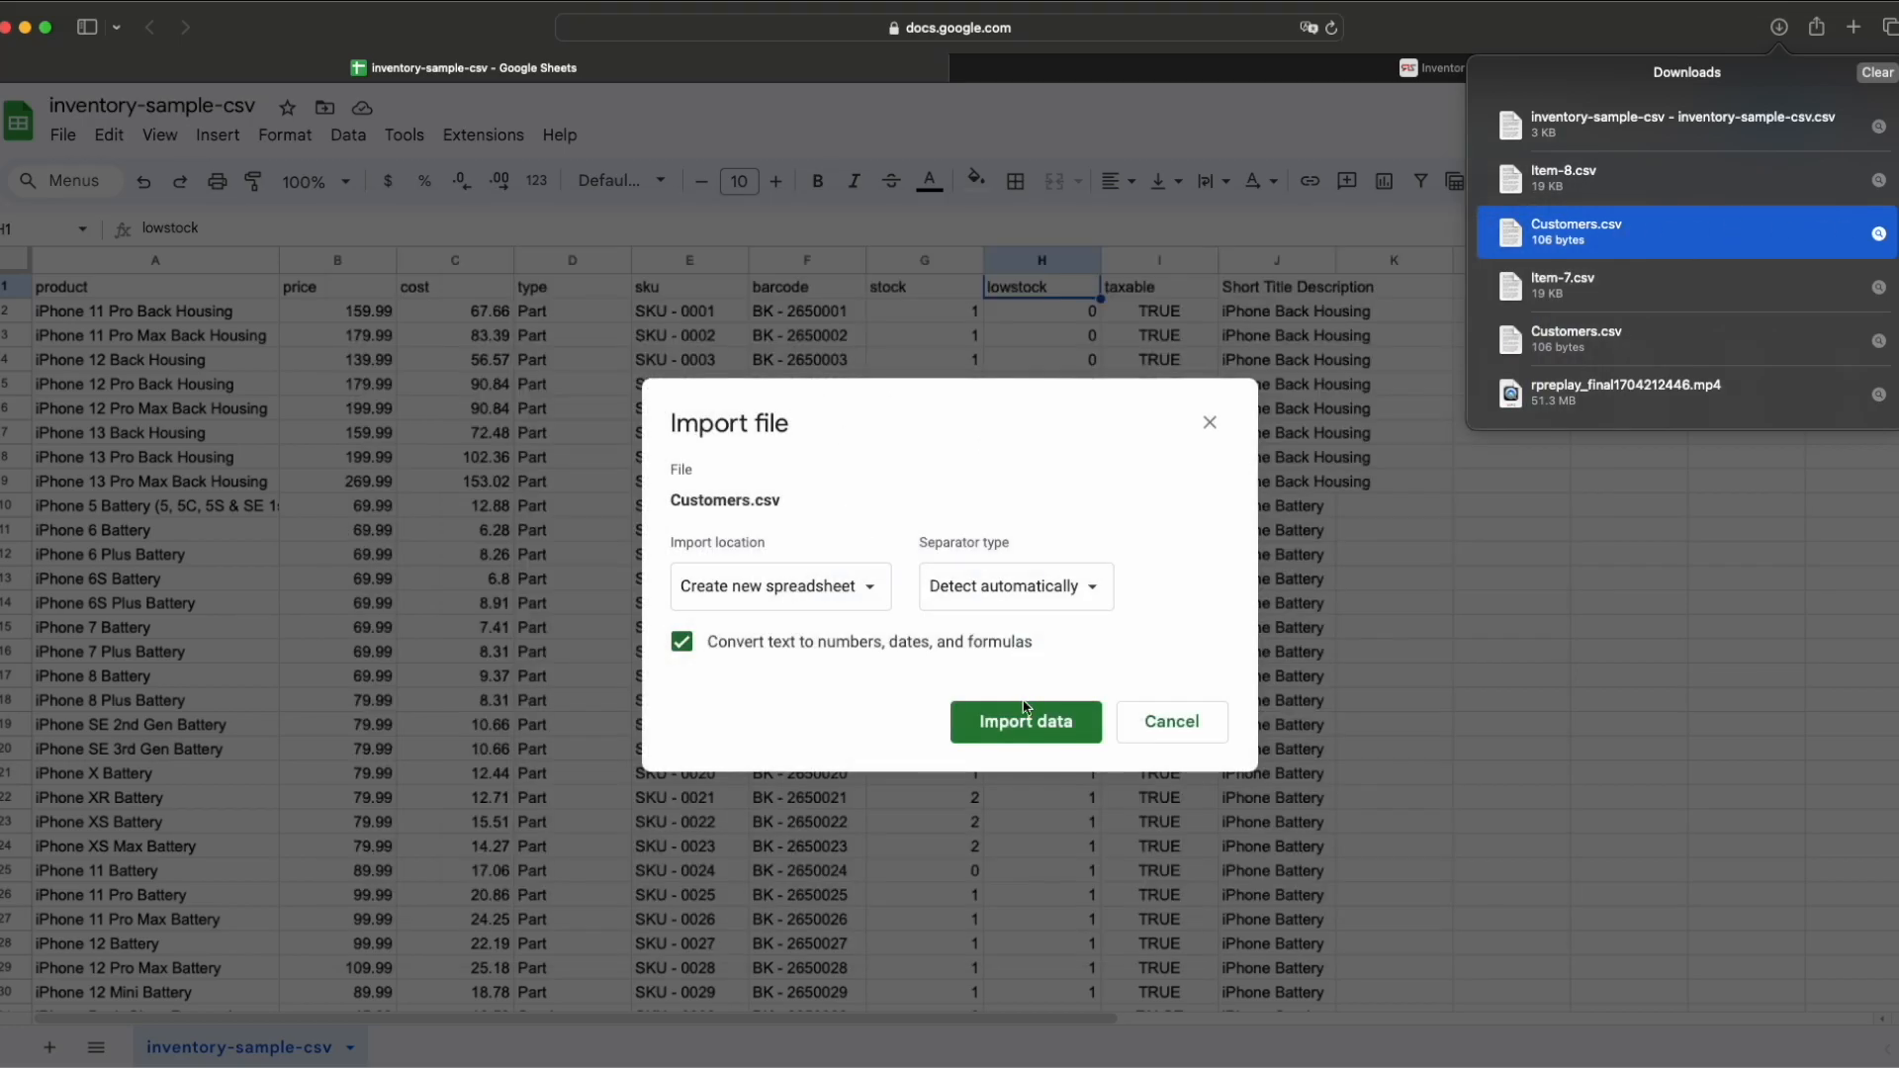
pyautogui.click(1028, 730)
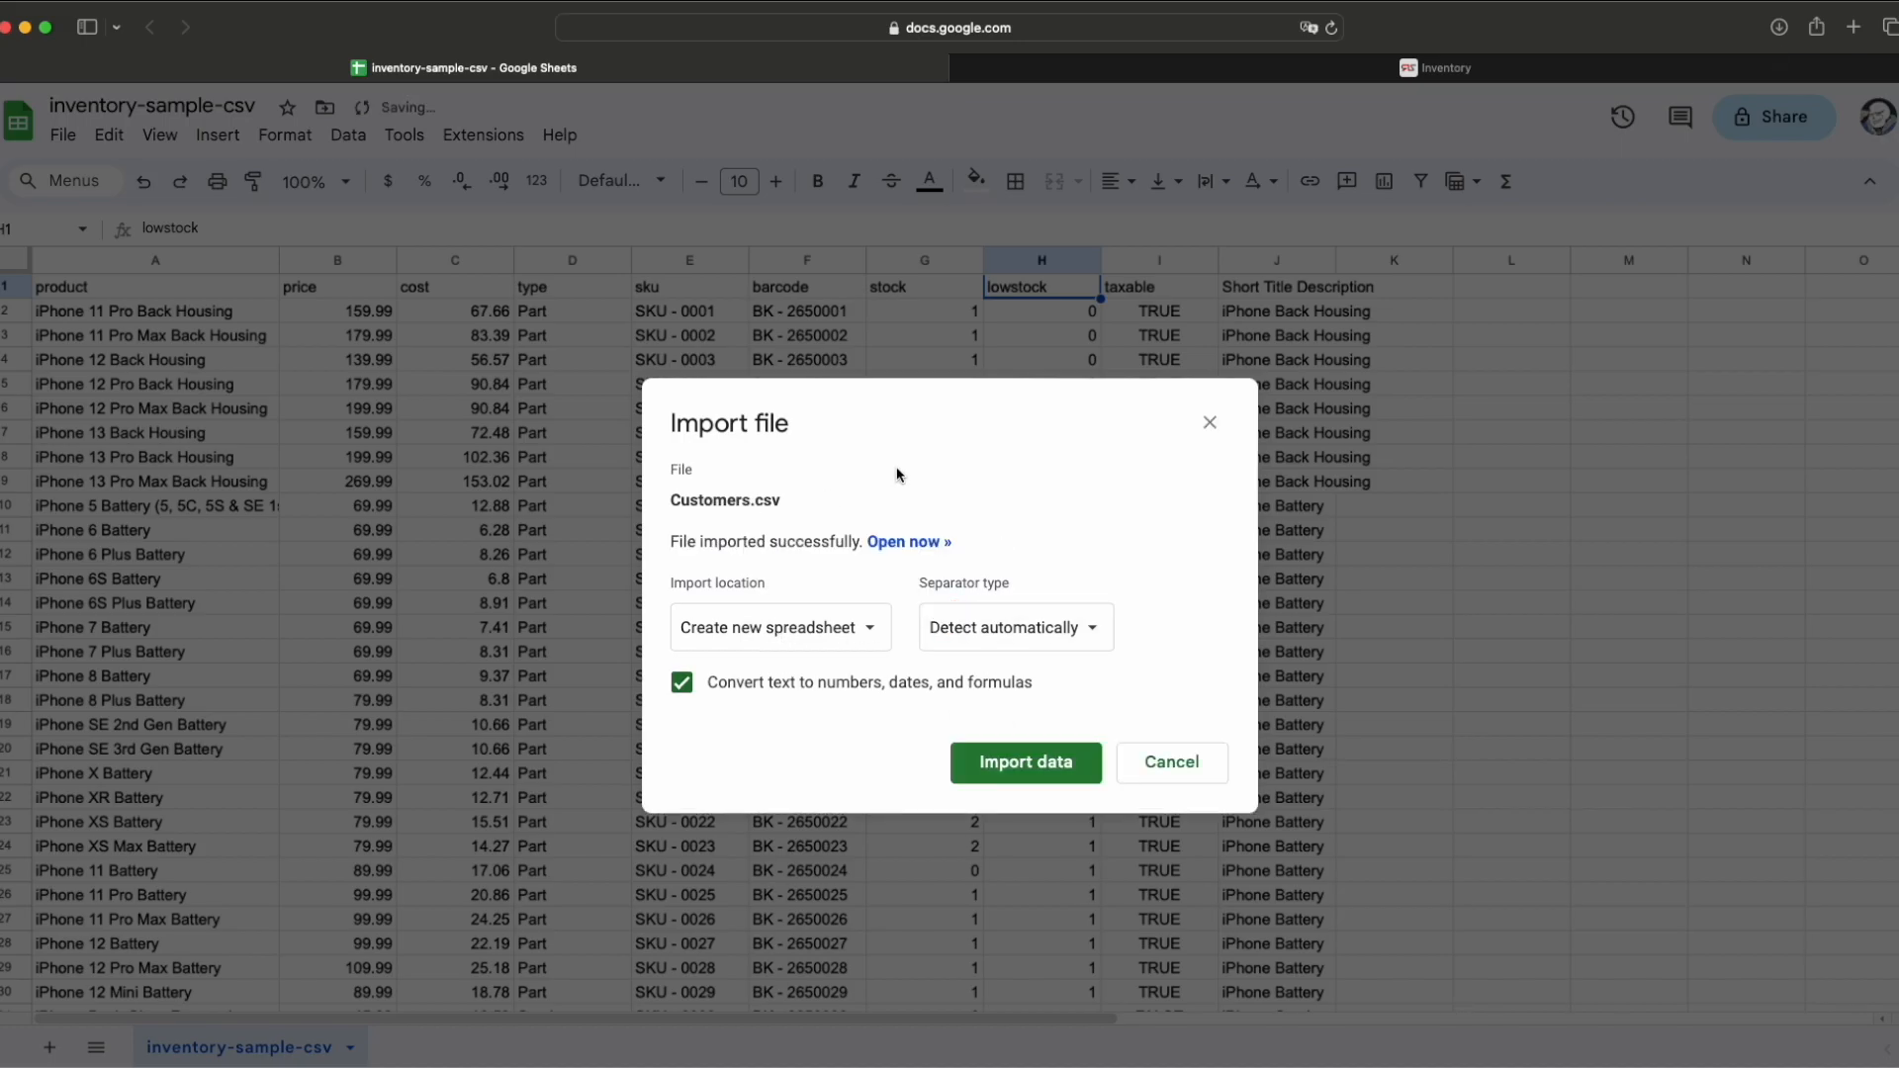
pyautogui.click(902, 541)
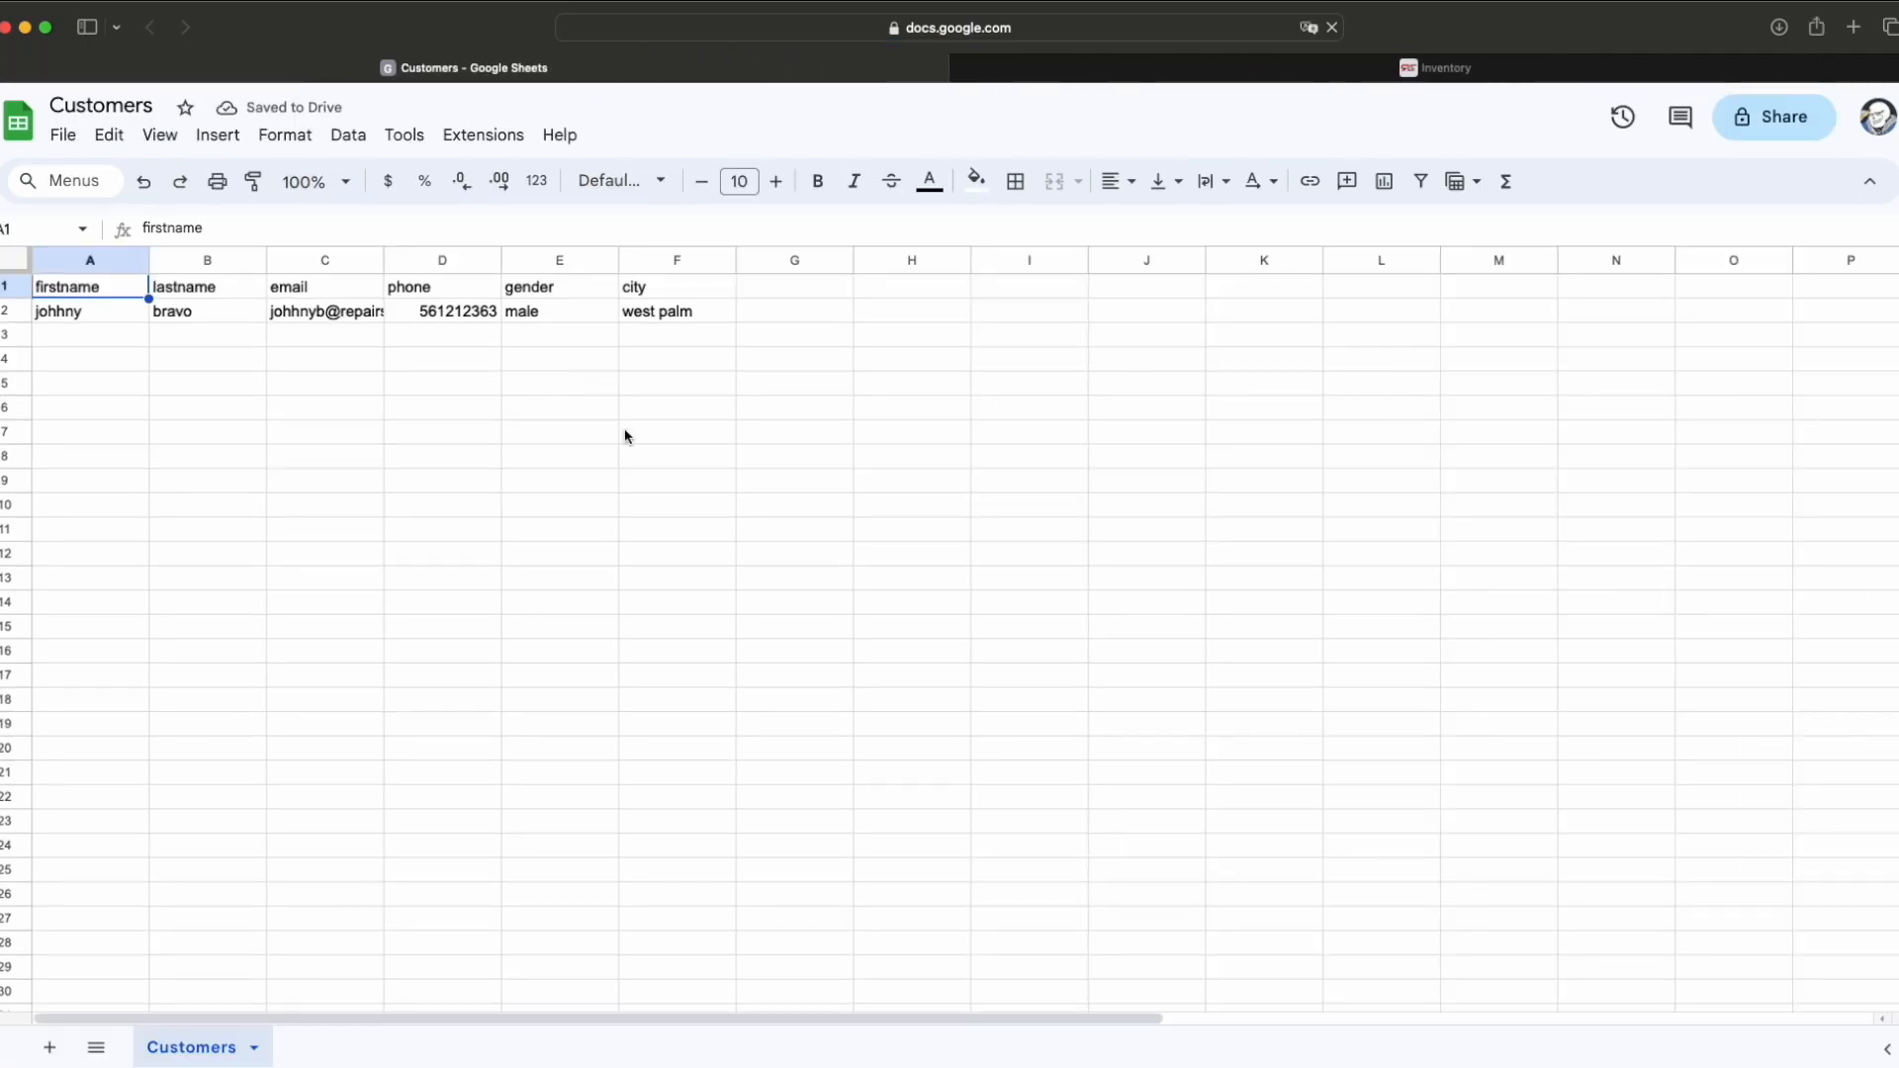
# Step: Check the Customers sheet's header and first customer row, then download it as Comma Separated Values (.csv)
pyautogui.click(593, 388)
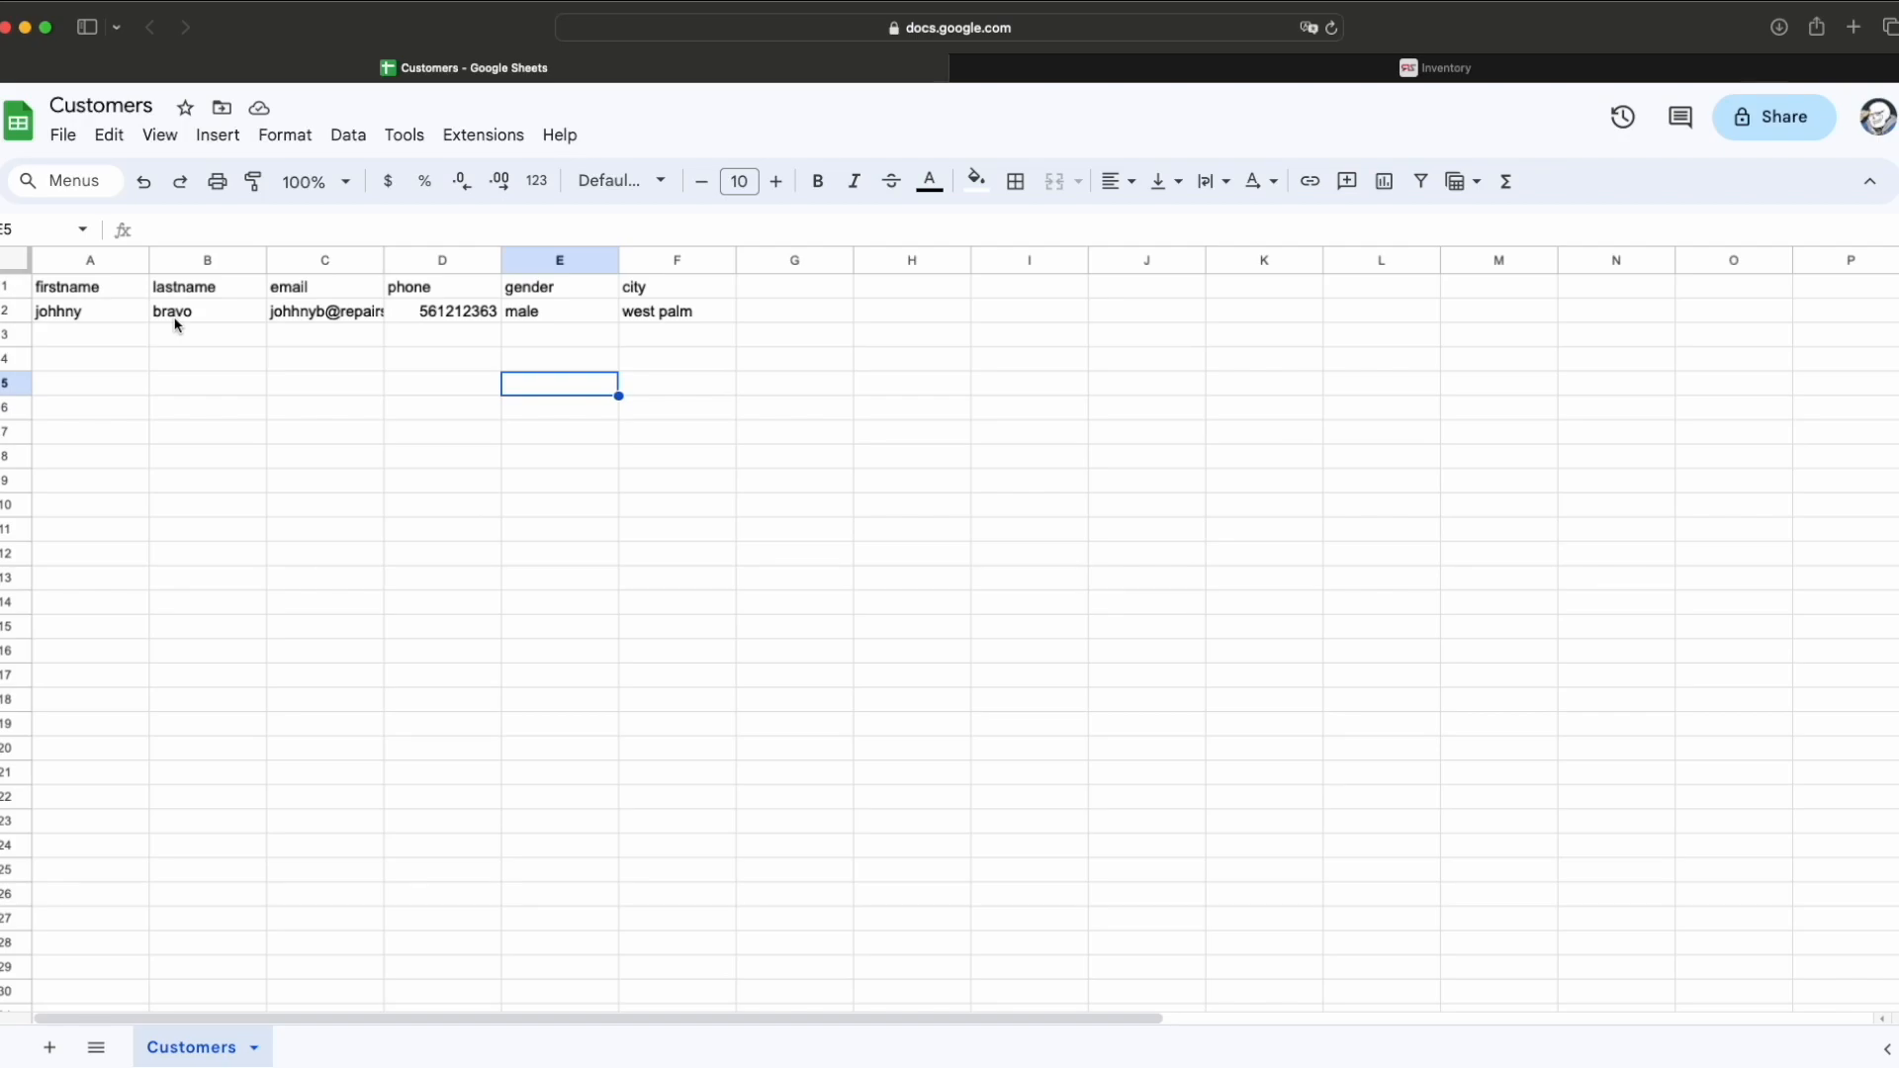
pyautogui.click(103, 288)
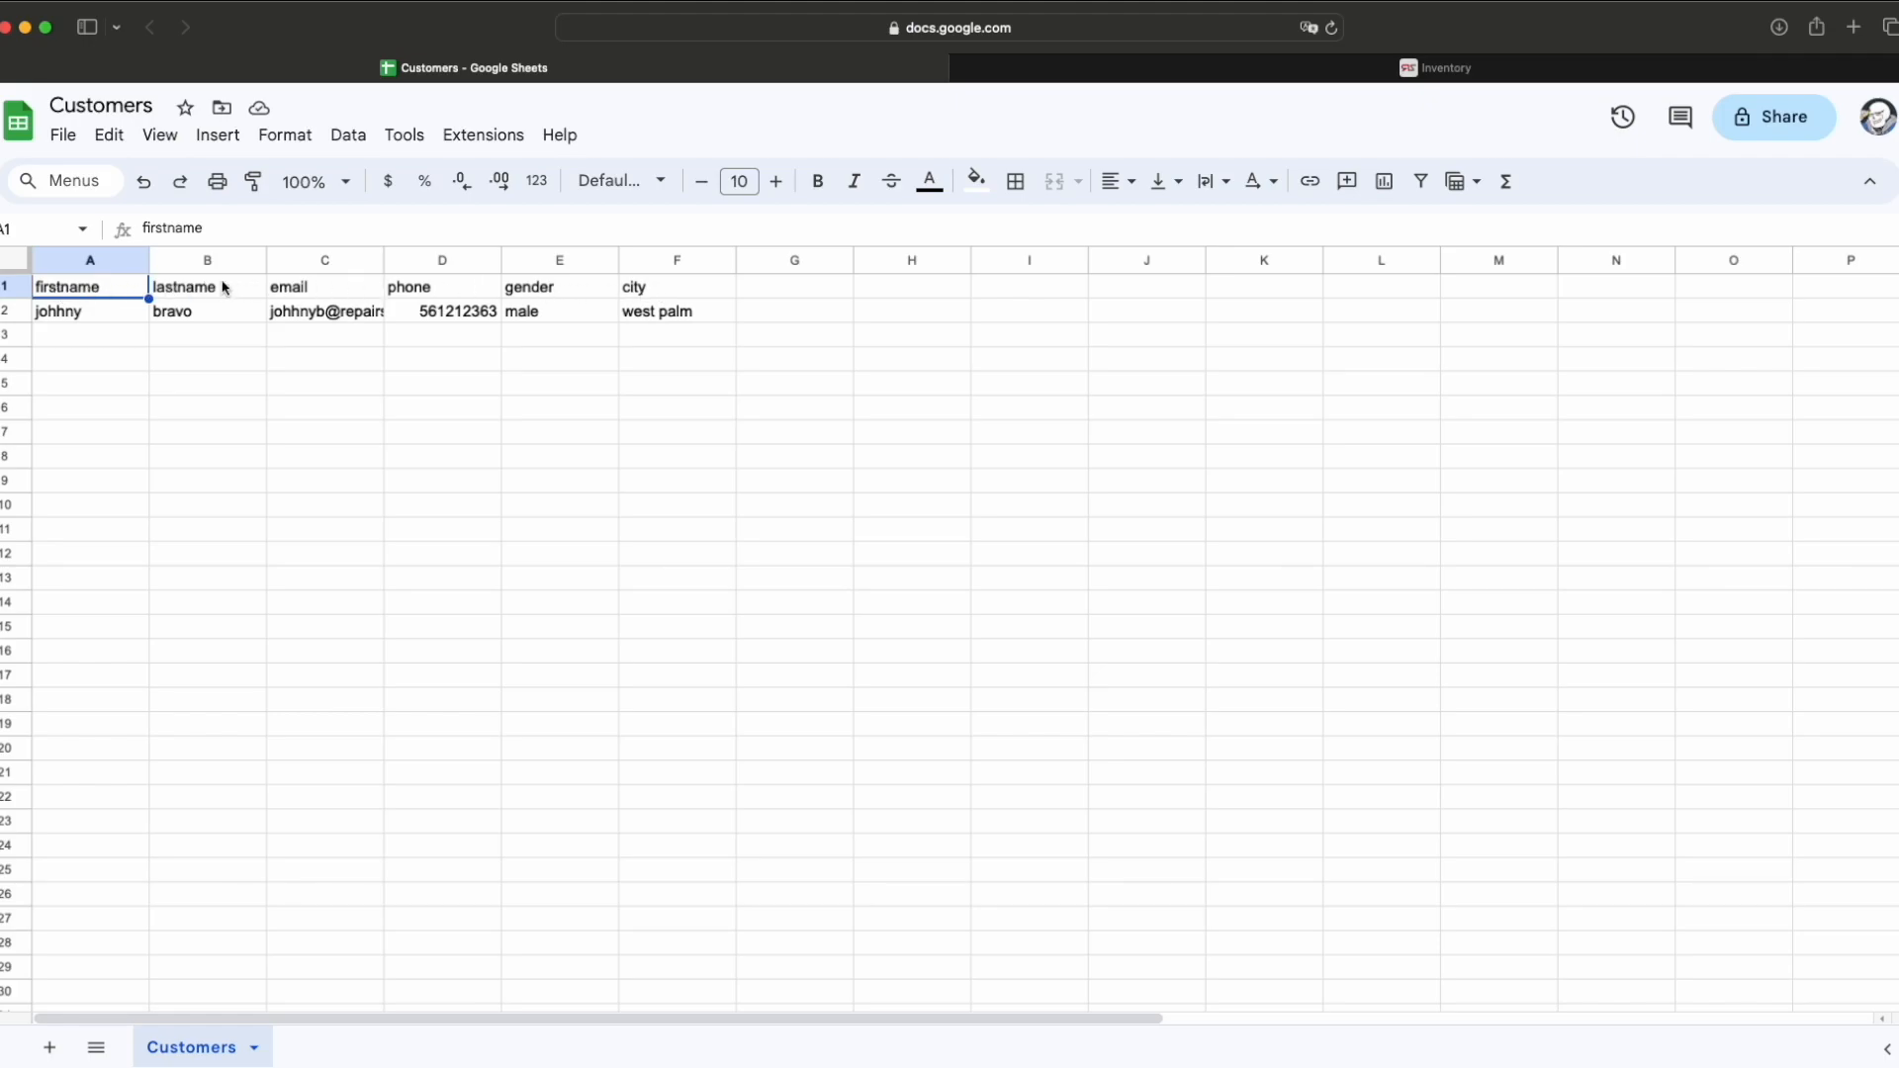
pyautogui.click(81, 311)
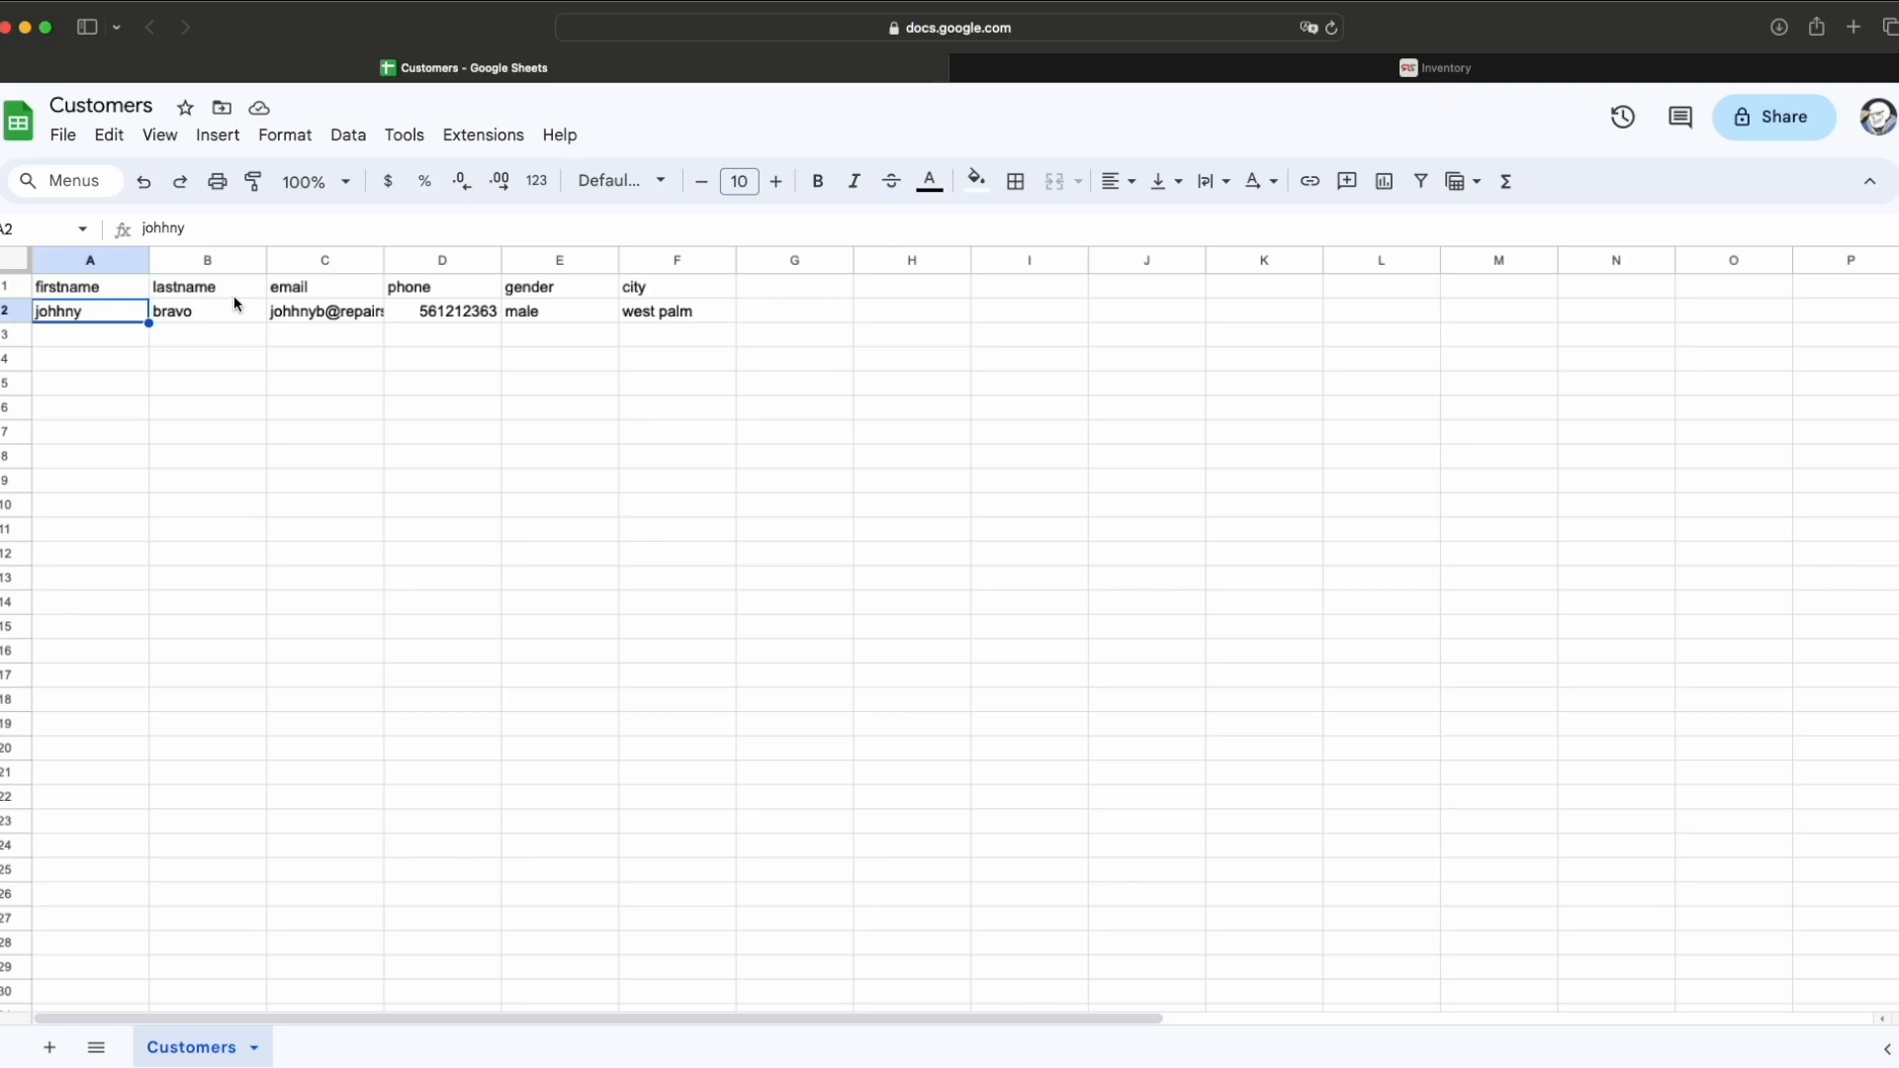
pyautogui.click(62, 134)
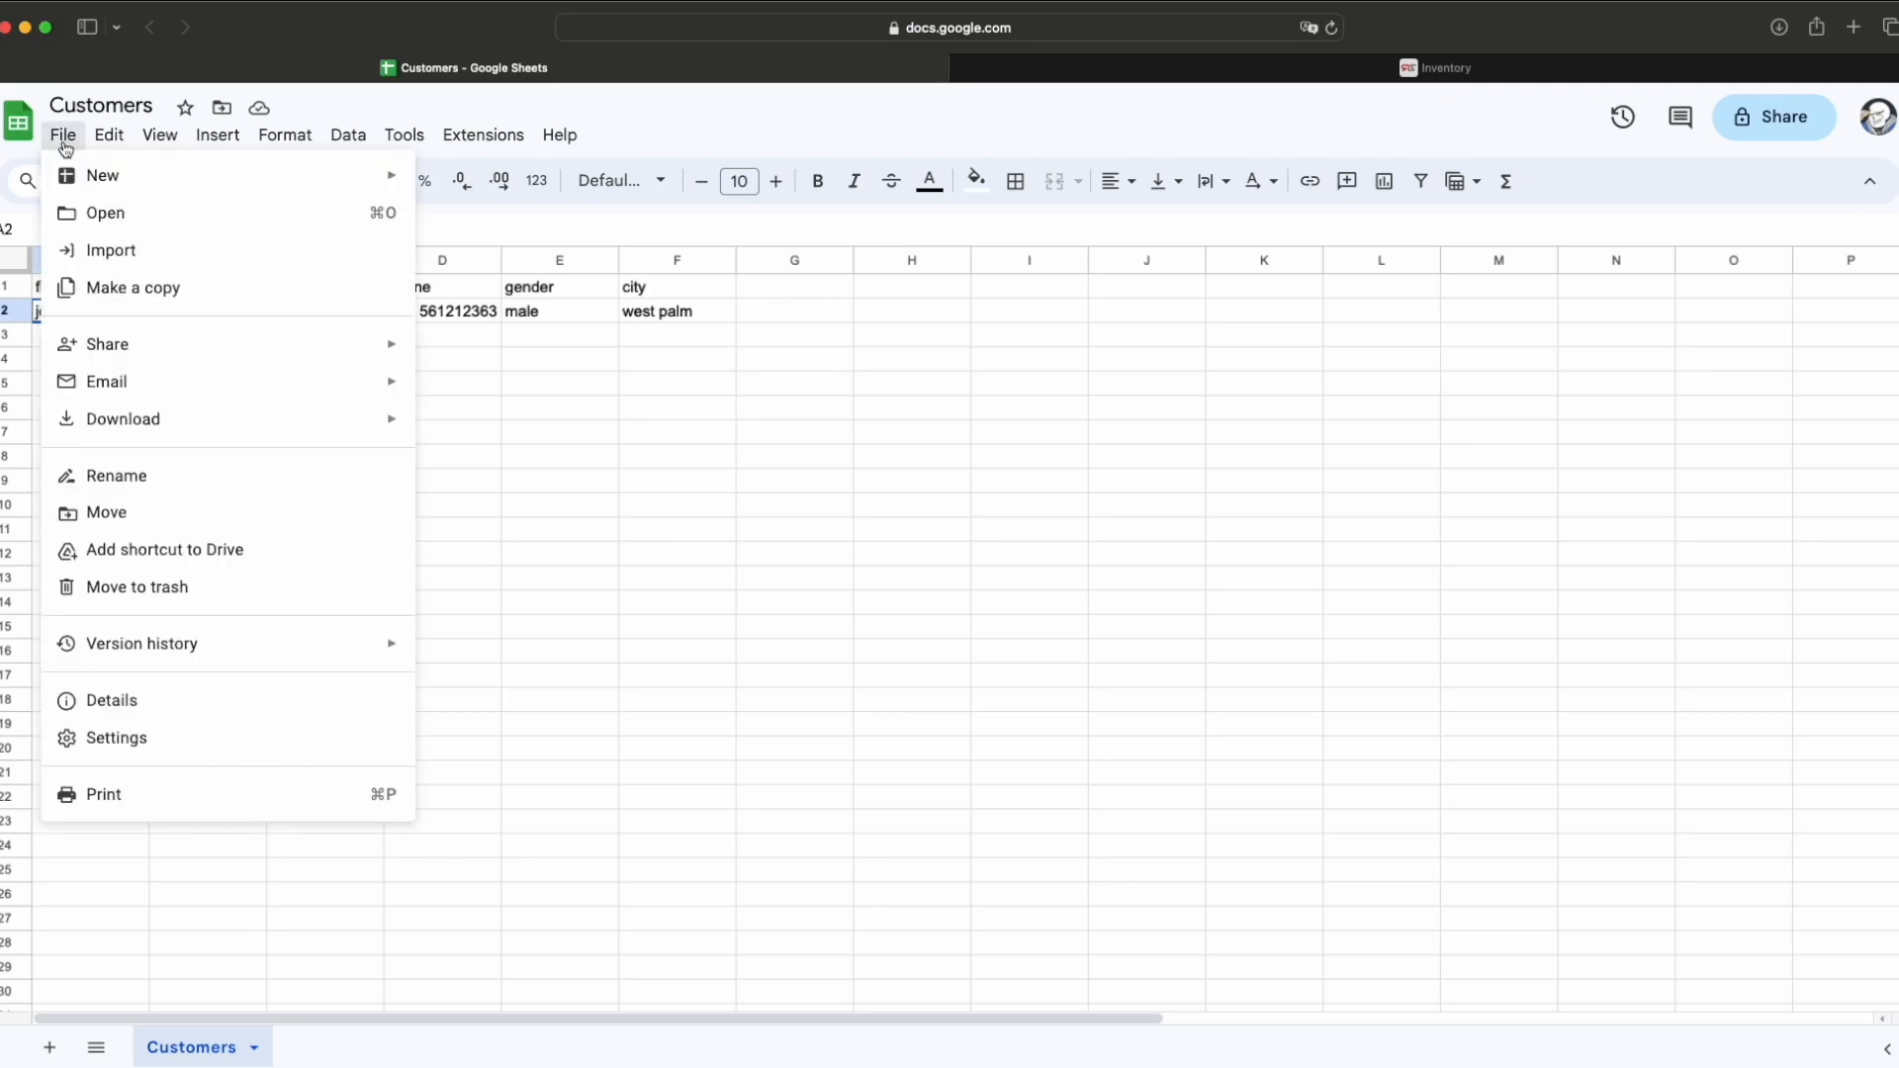
pyautogui.moveTo(198, 427)
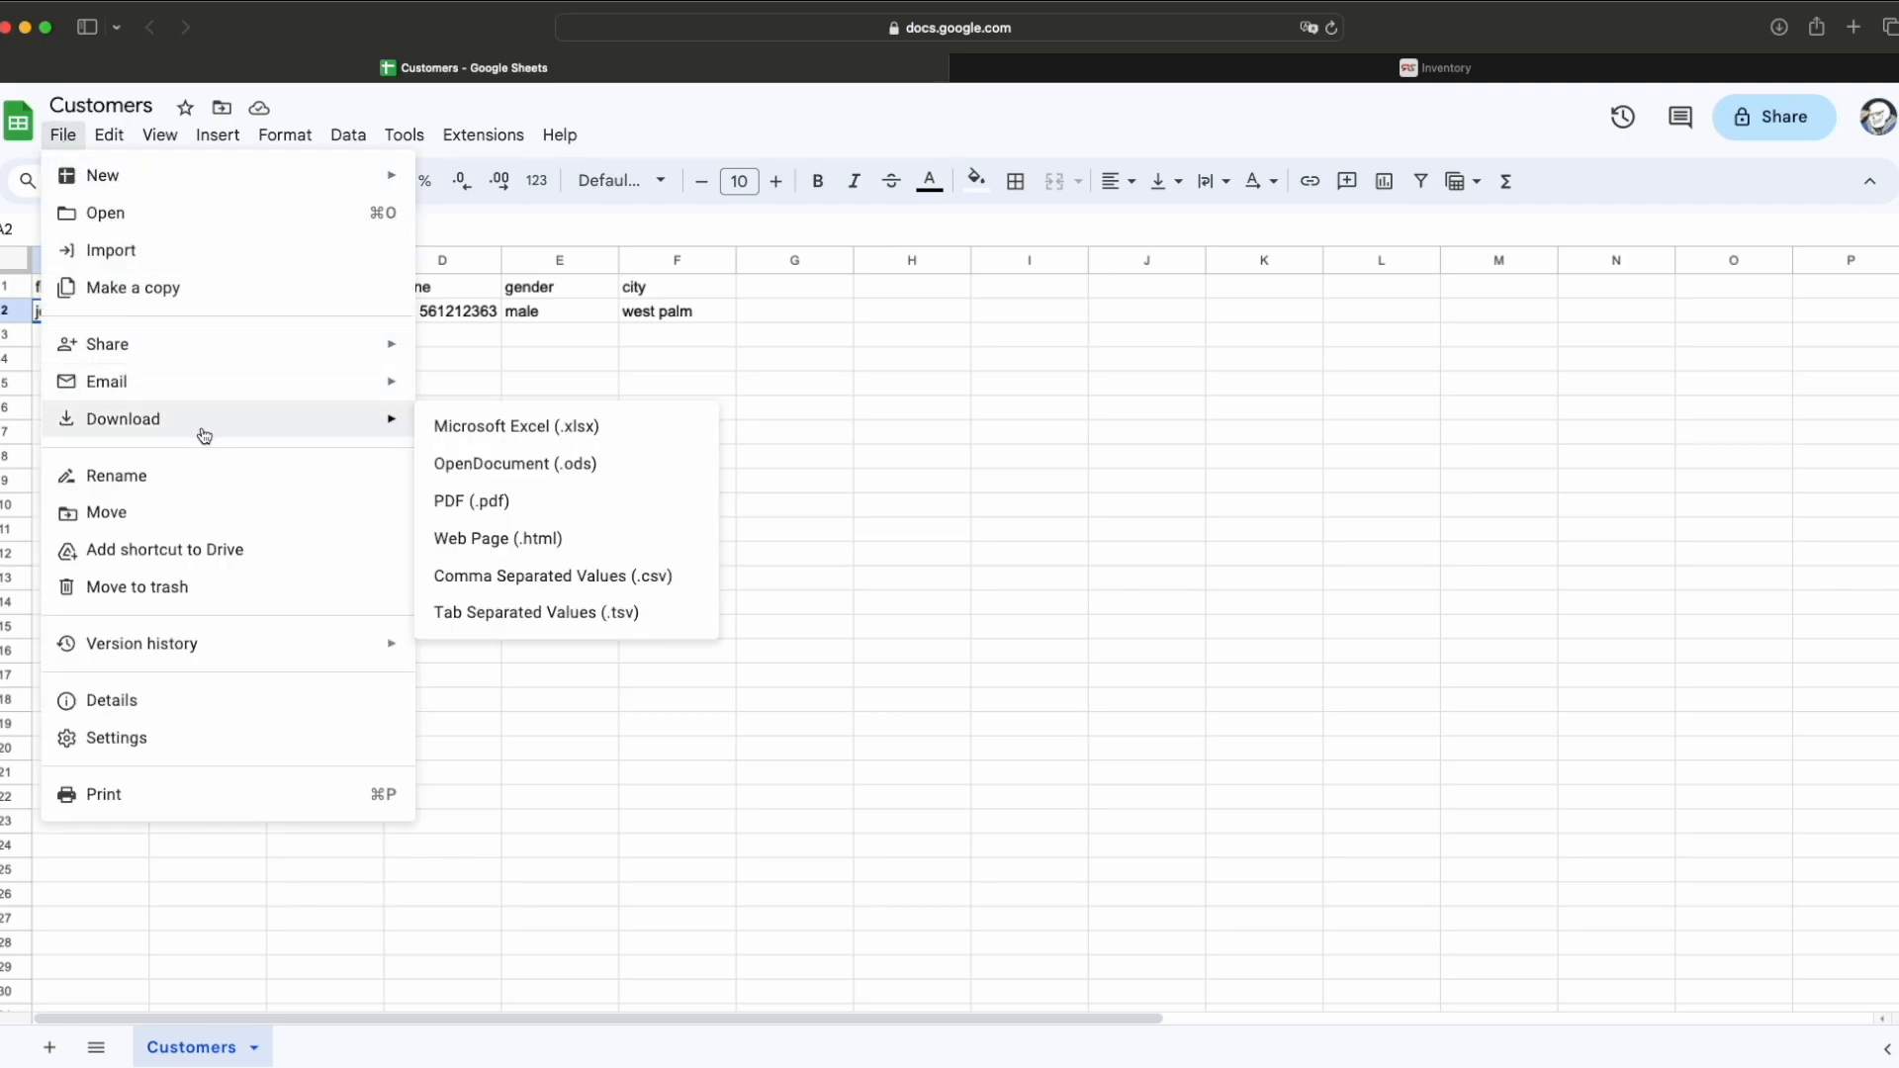
pyautogui.click(582, 573)
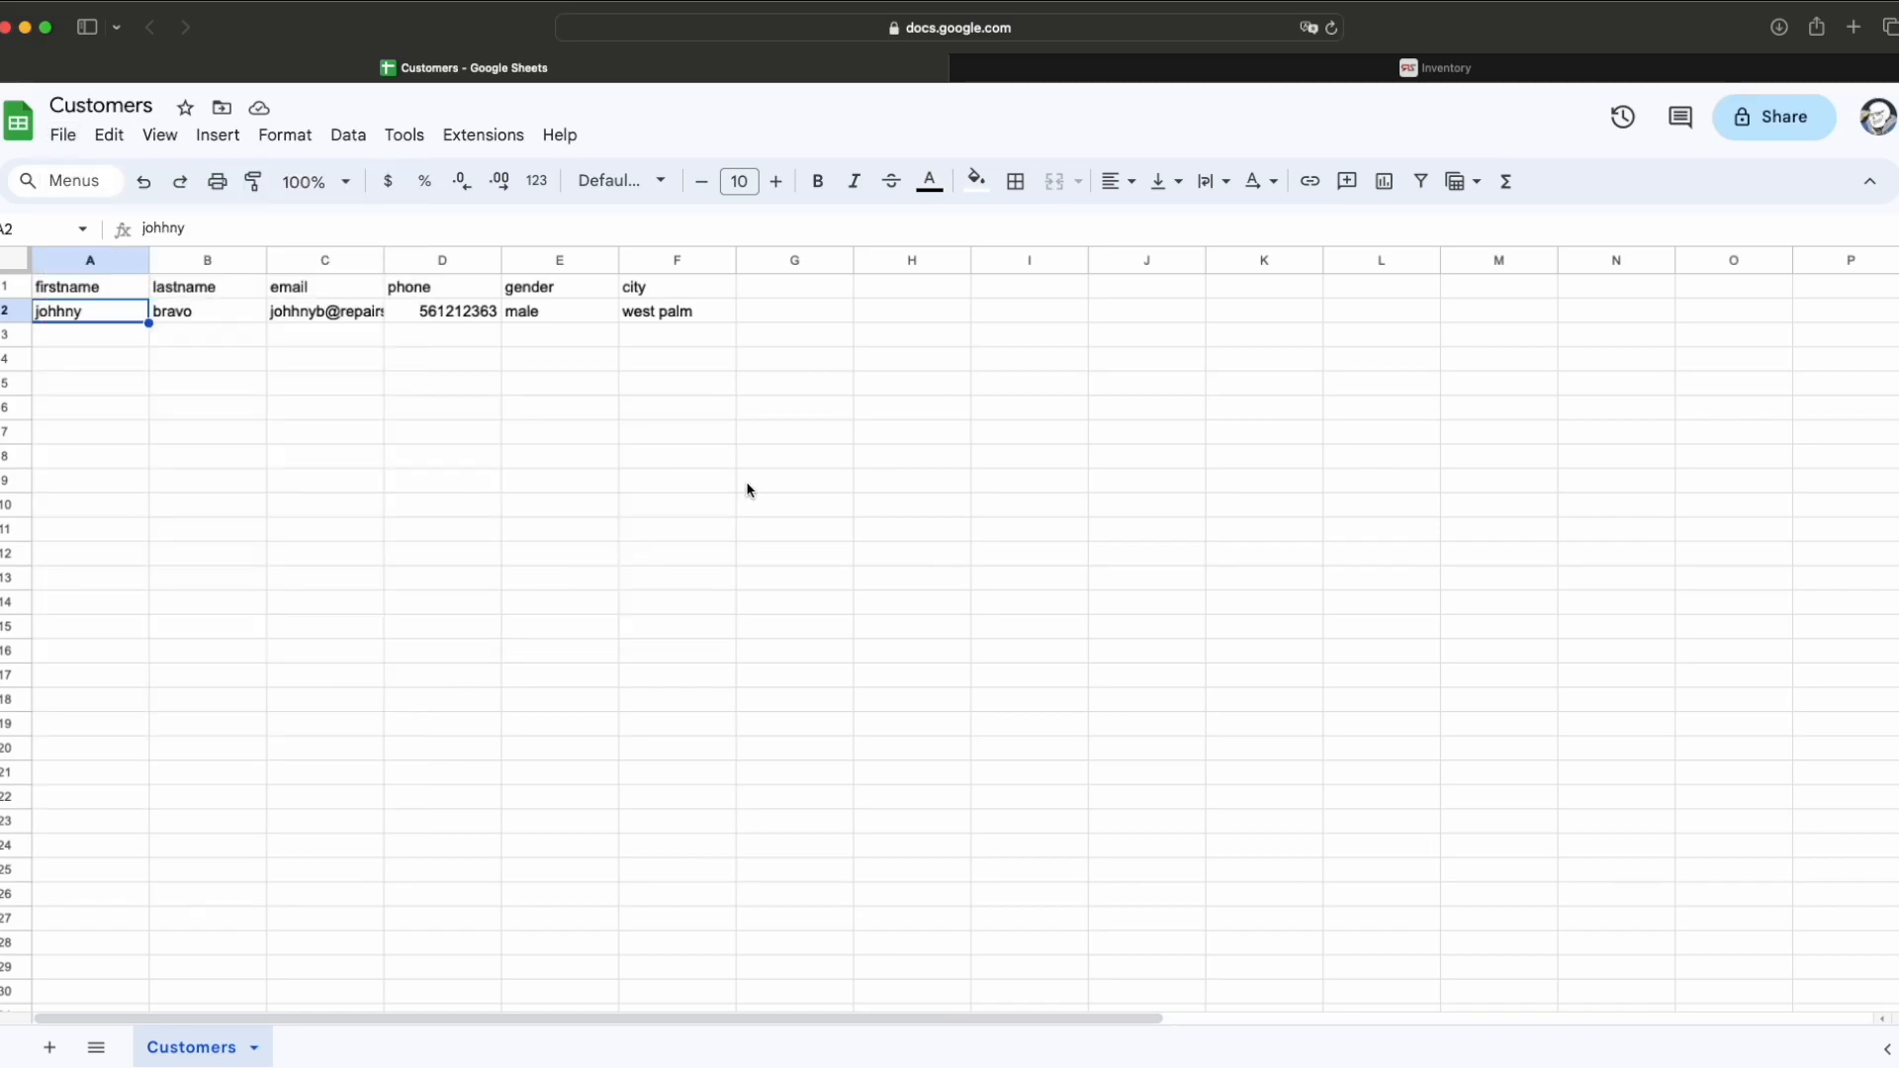
# Step: Open RepairSpots Import Tools and unlock it with the employee PIN
pyautogui.click(1423, 71)
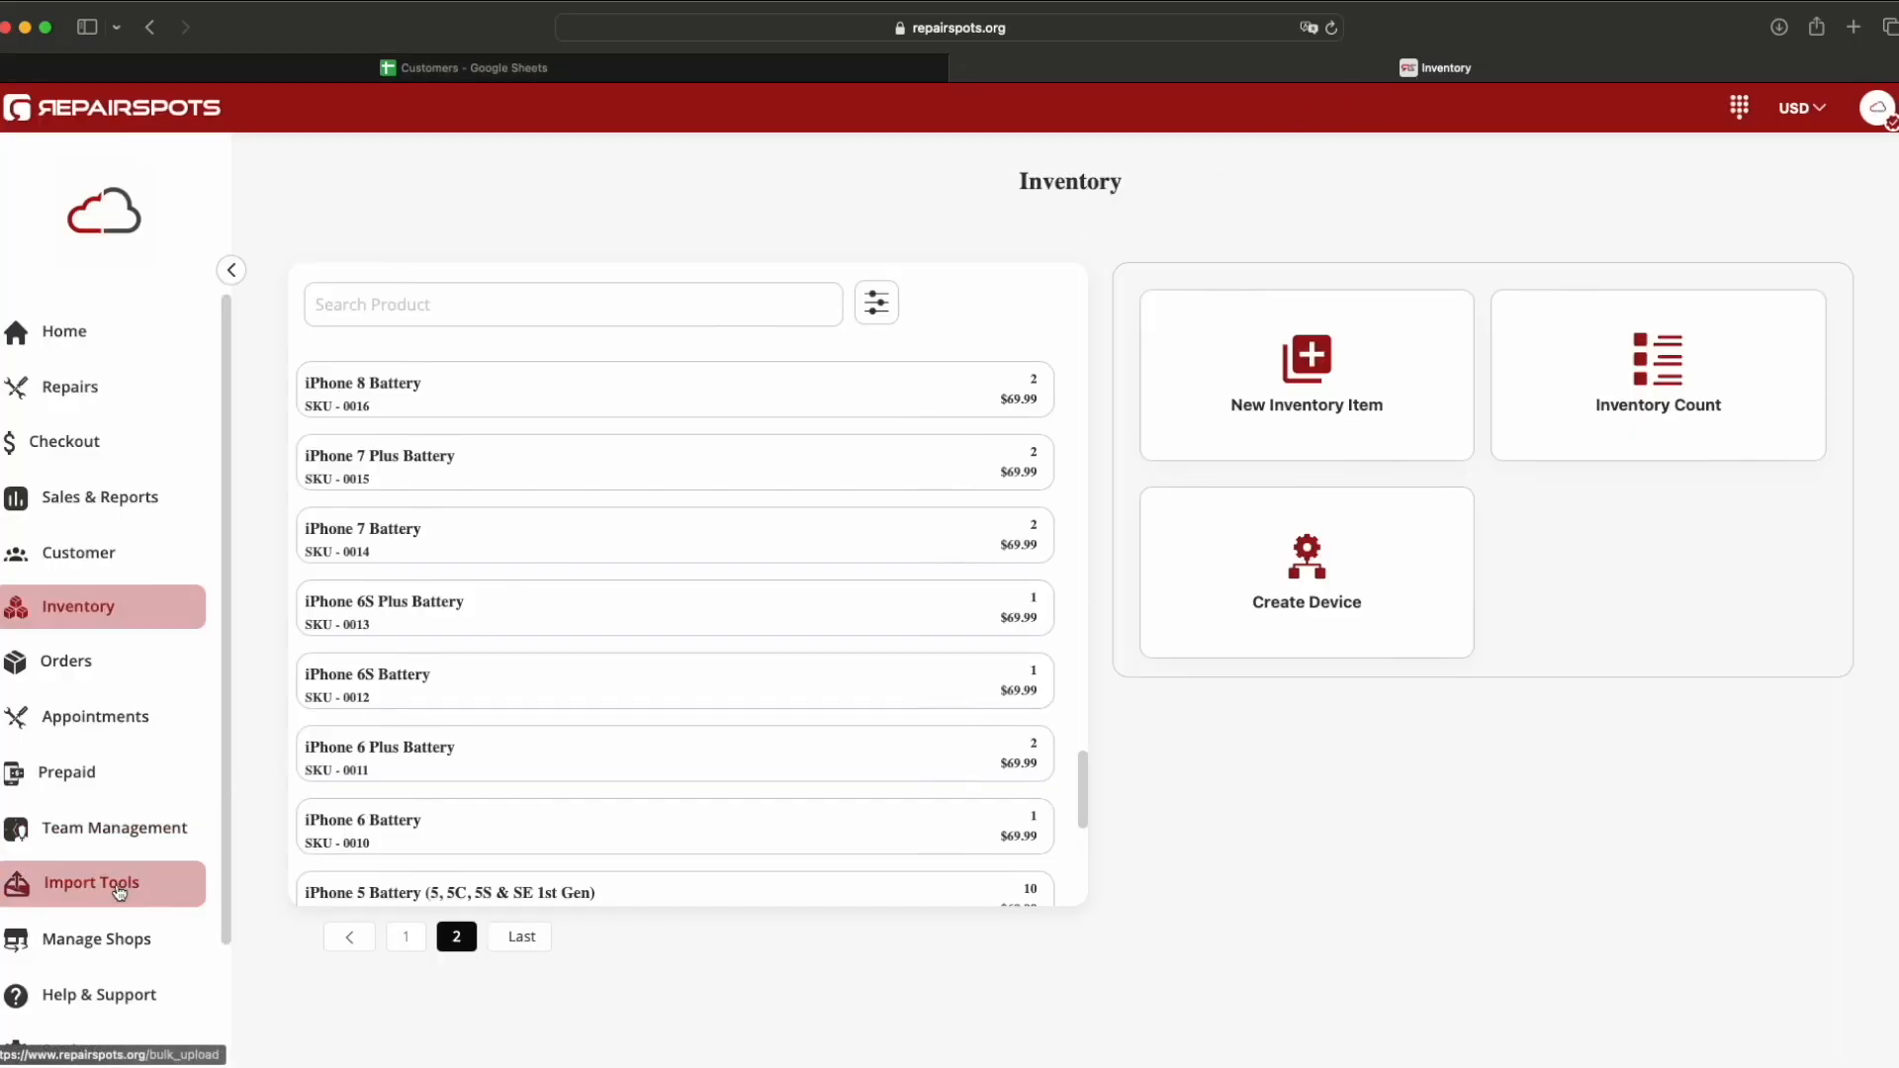
pyautogui.click(121, 887)
pyautogui.write('1234')
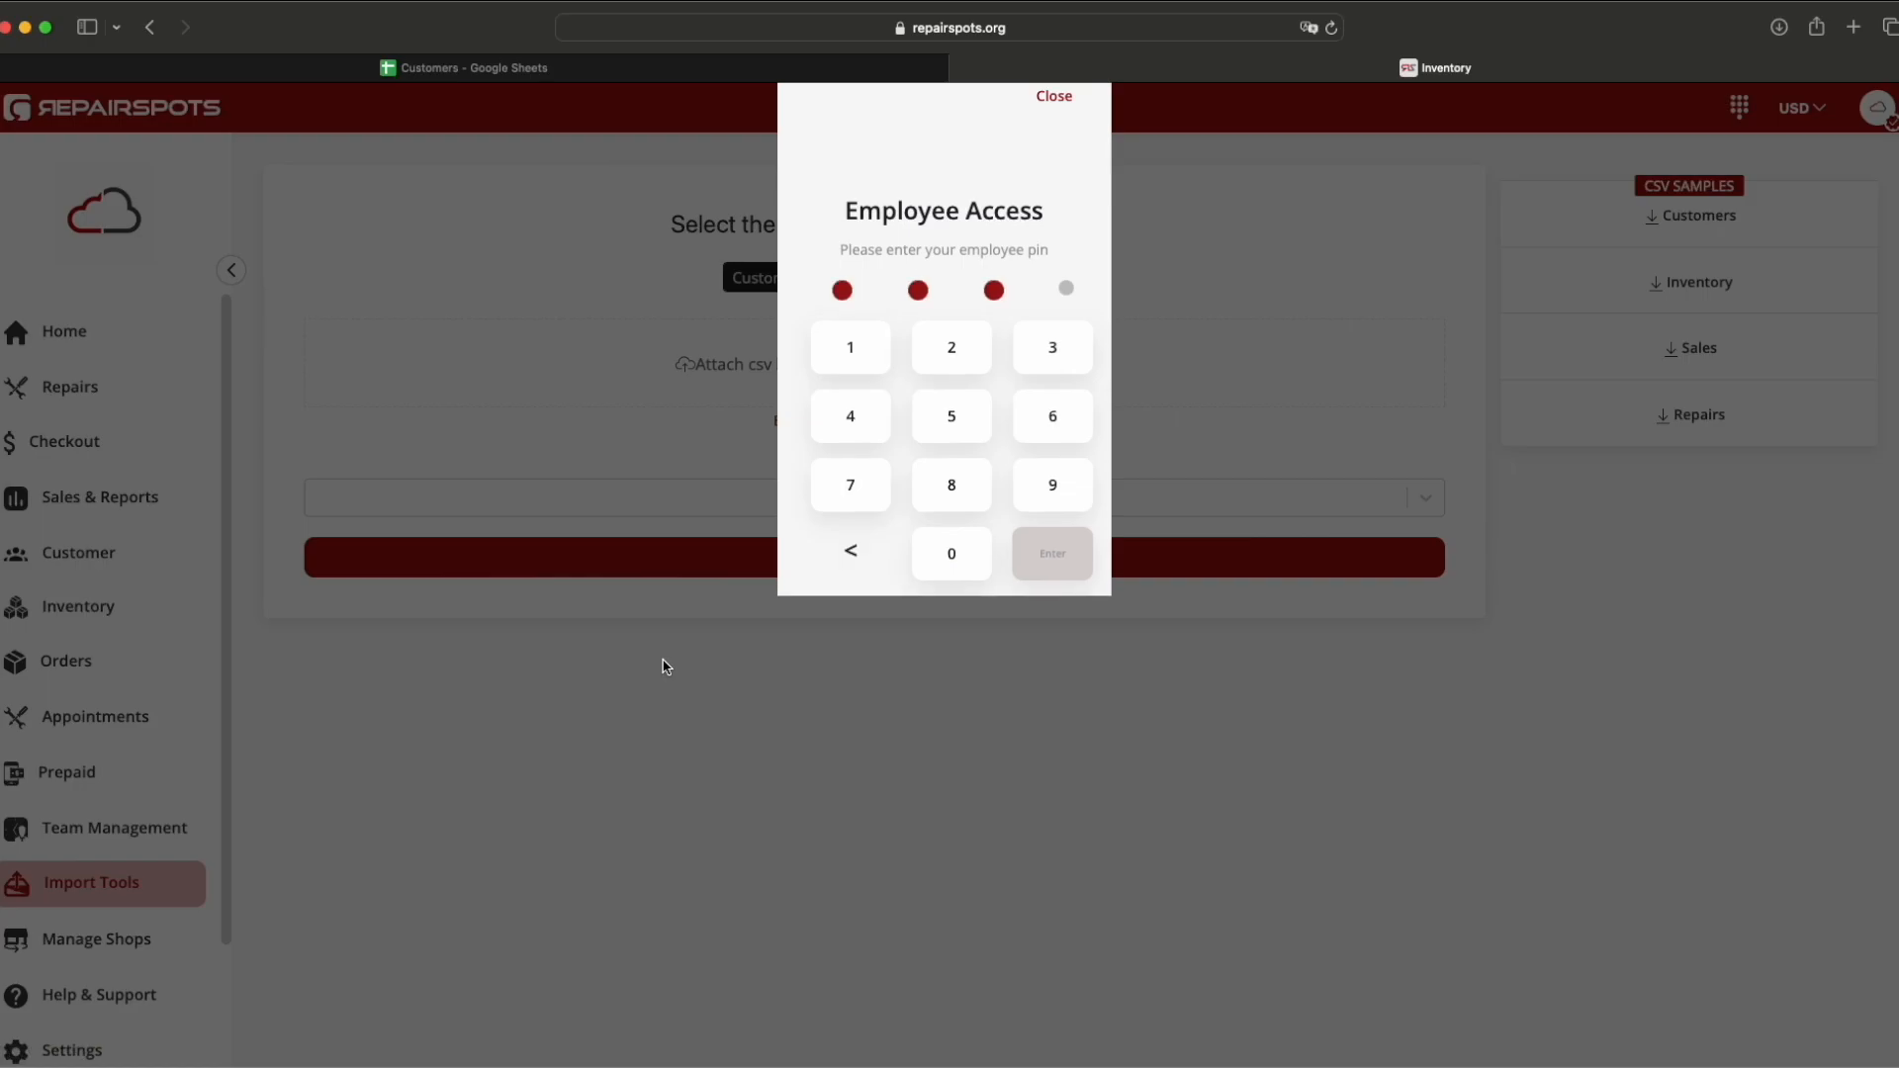
pyautogui.click(1051, 554)
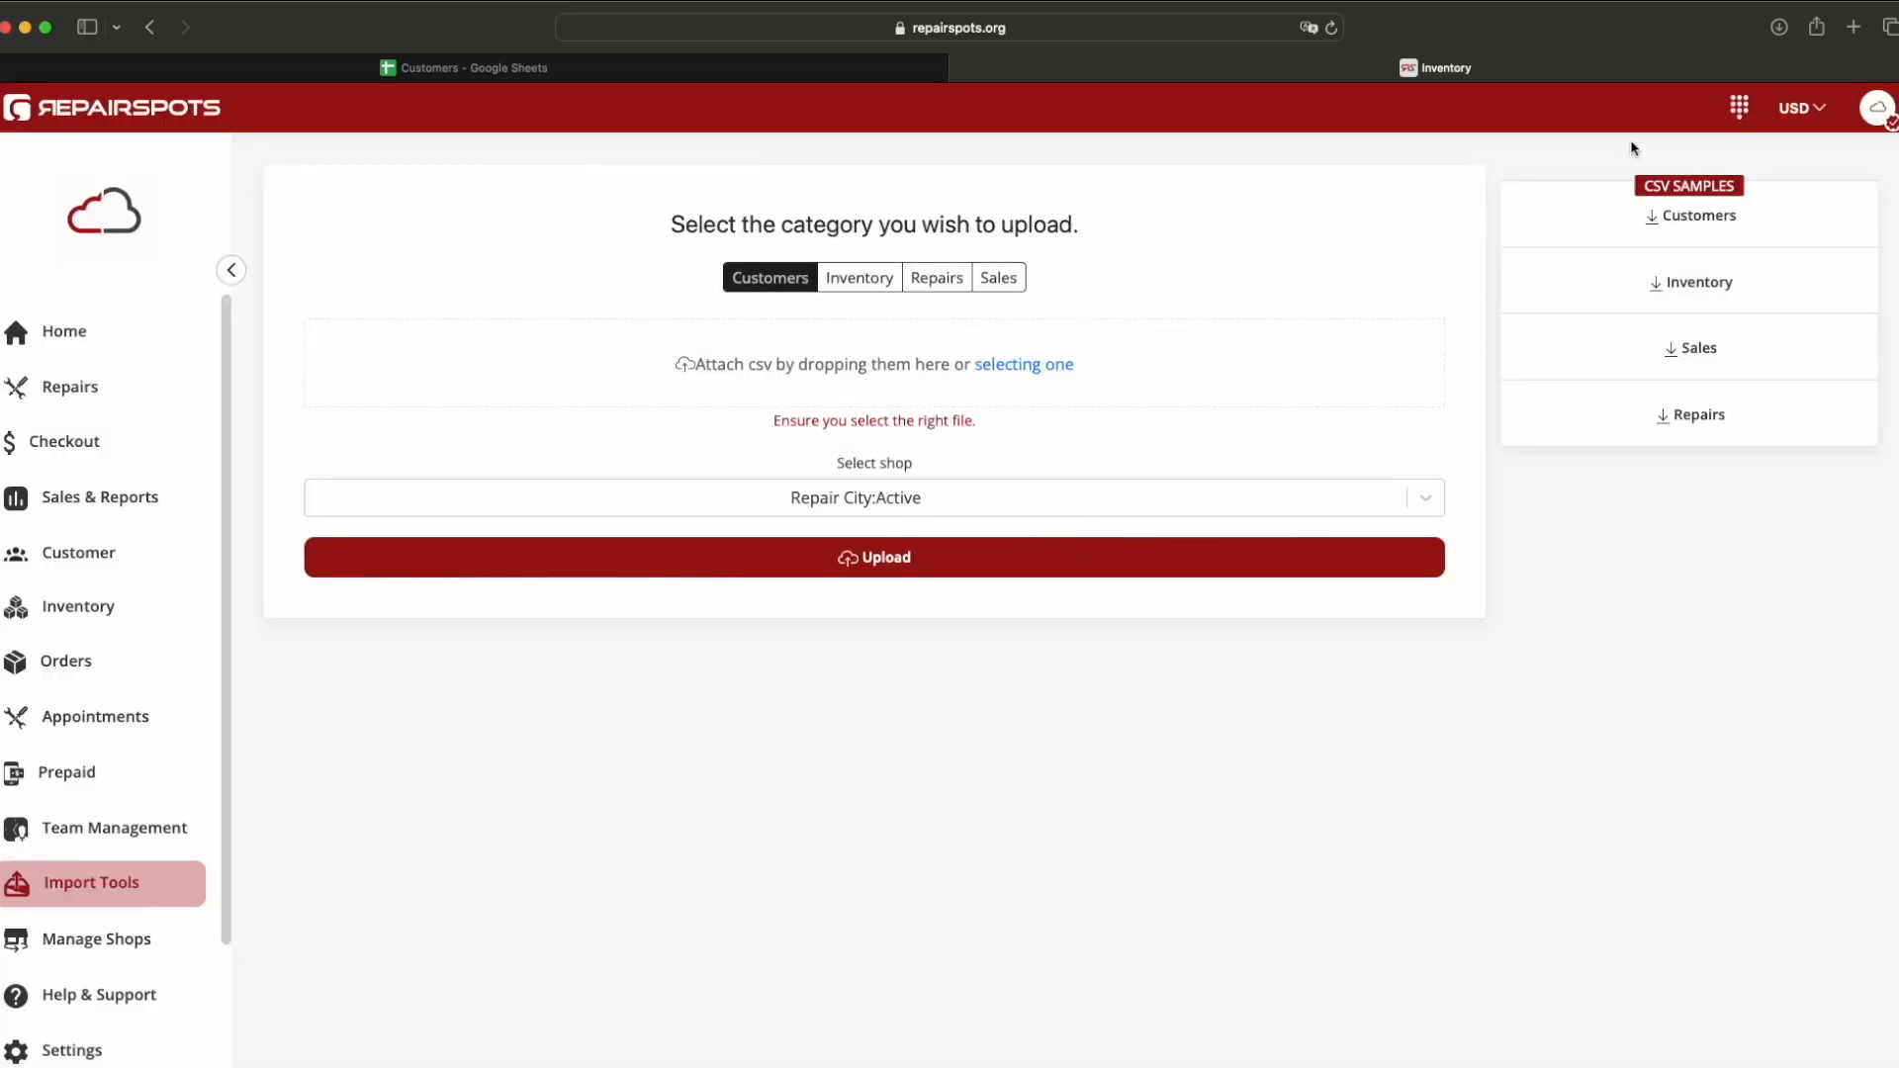
# Step: Attach Customers - Customers.csv from Downloads and upload it, confirming Upload Successful
pyautogui.click(1778, 27)
pyautogui.moveTo(1753, 122); pyautogui.dragTo(1226, 371)
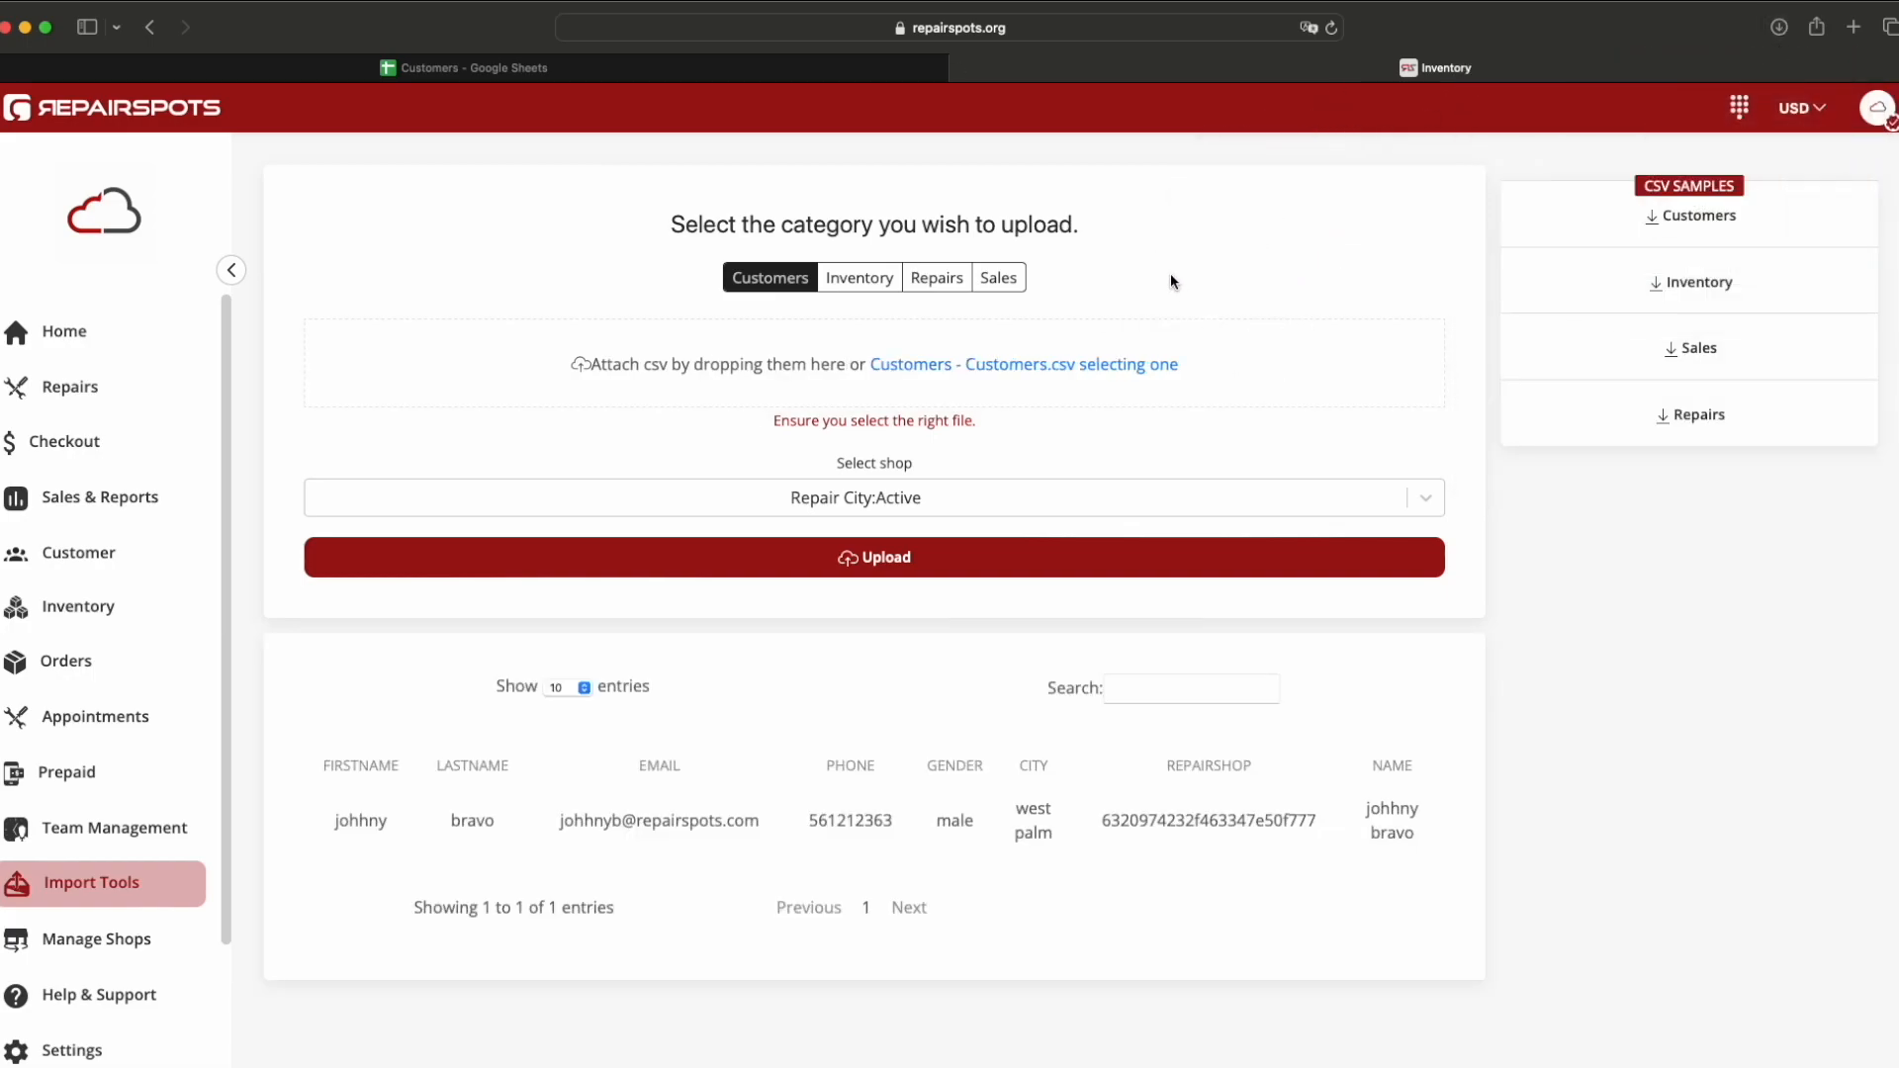
pyautogui.scroll(-1, 721, 851)
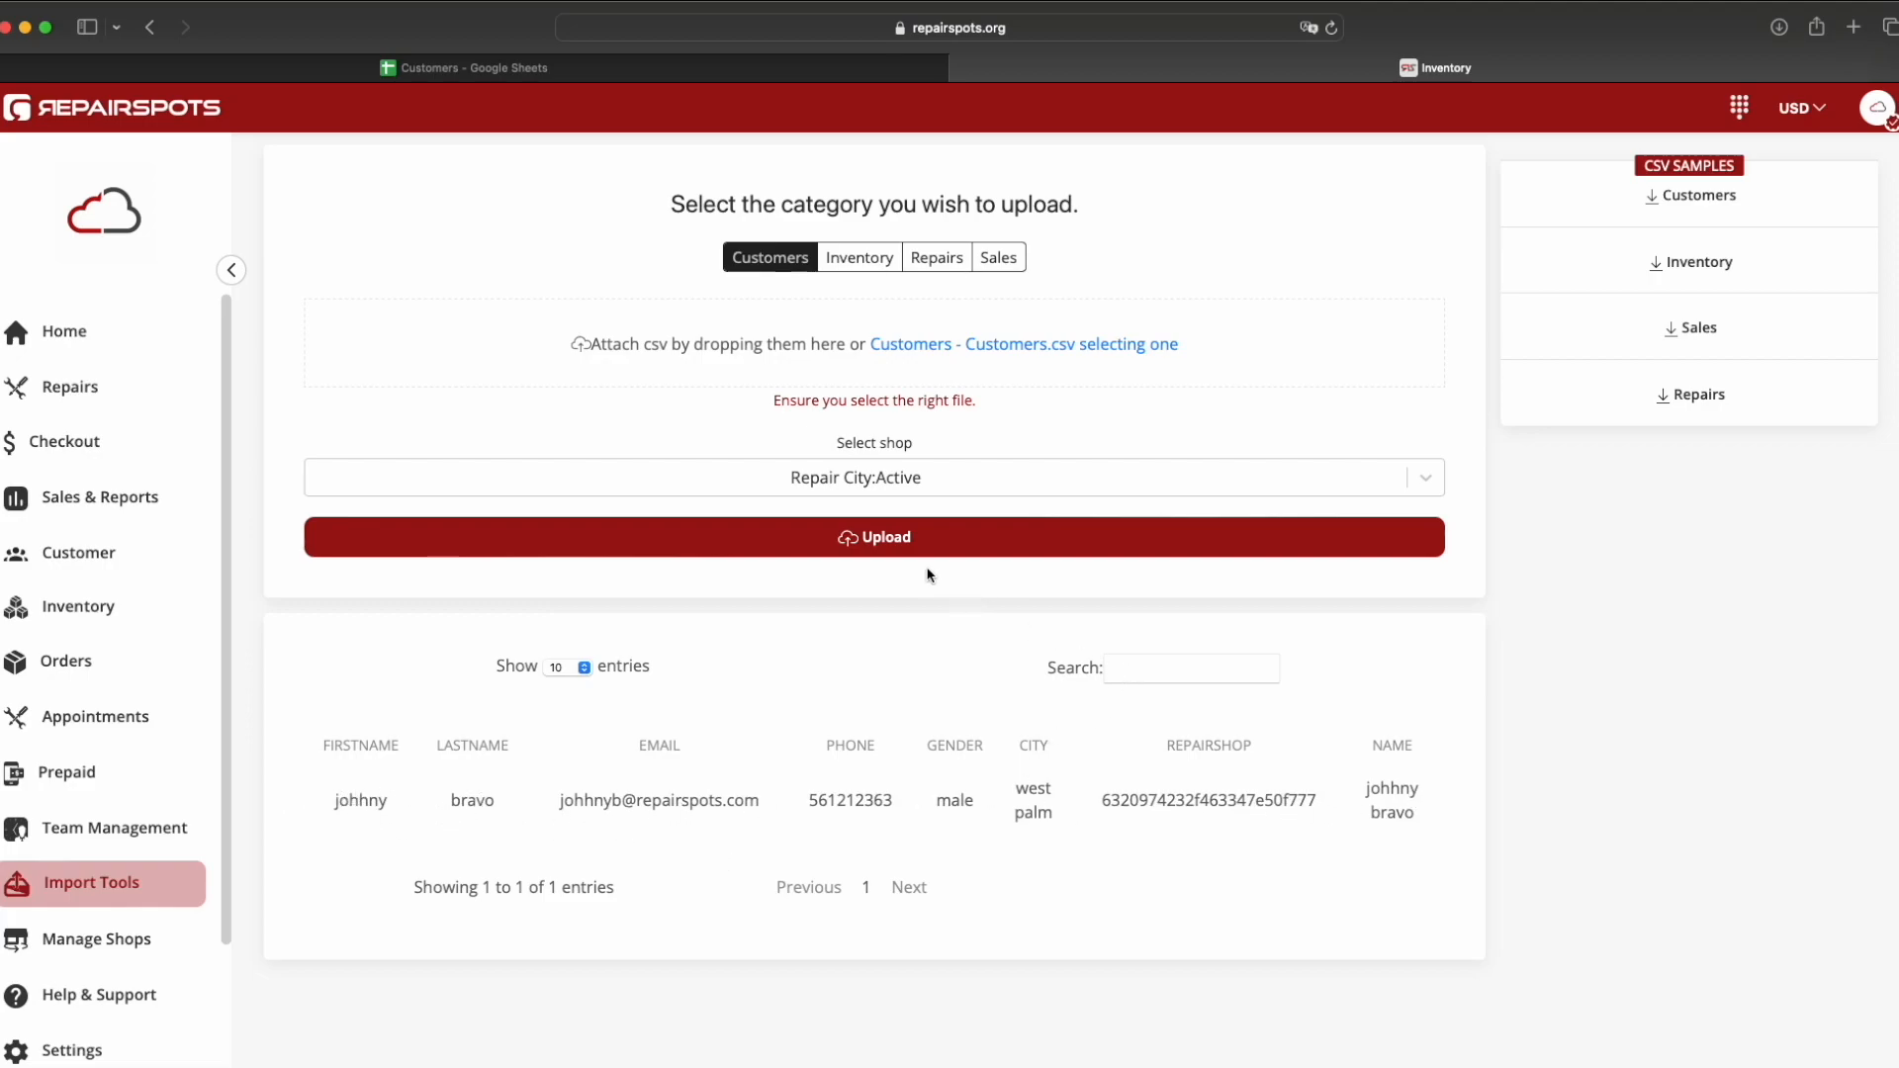
pyautogui.scroll(1, 870, 571)
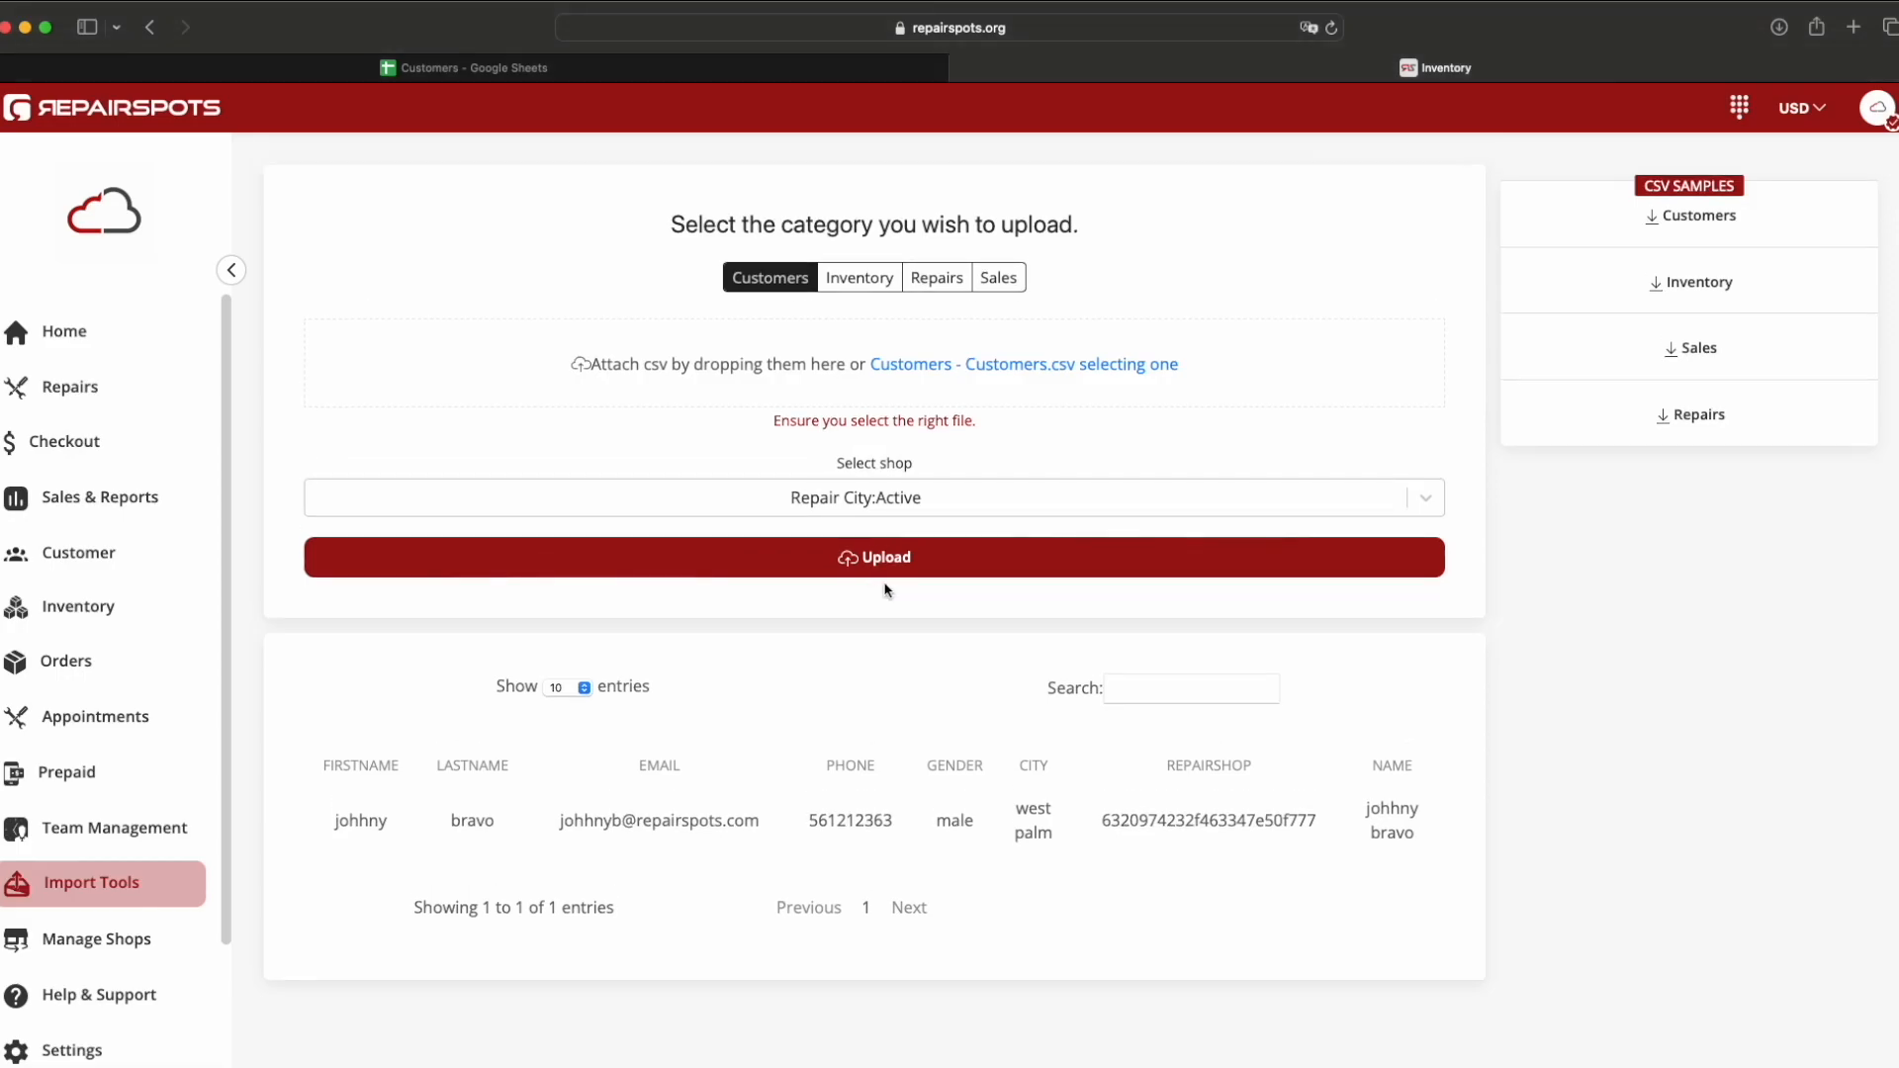
pyautogui.click(889, 568)
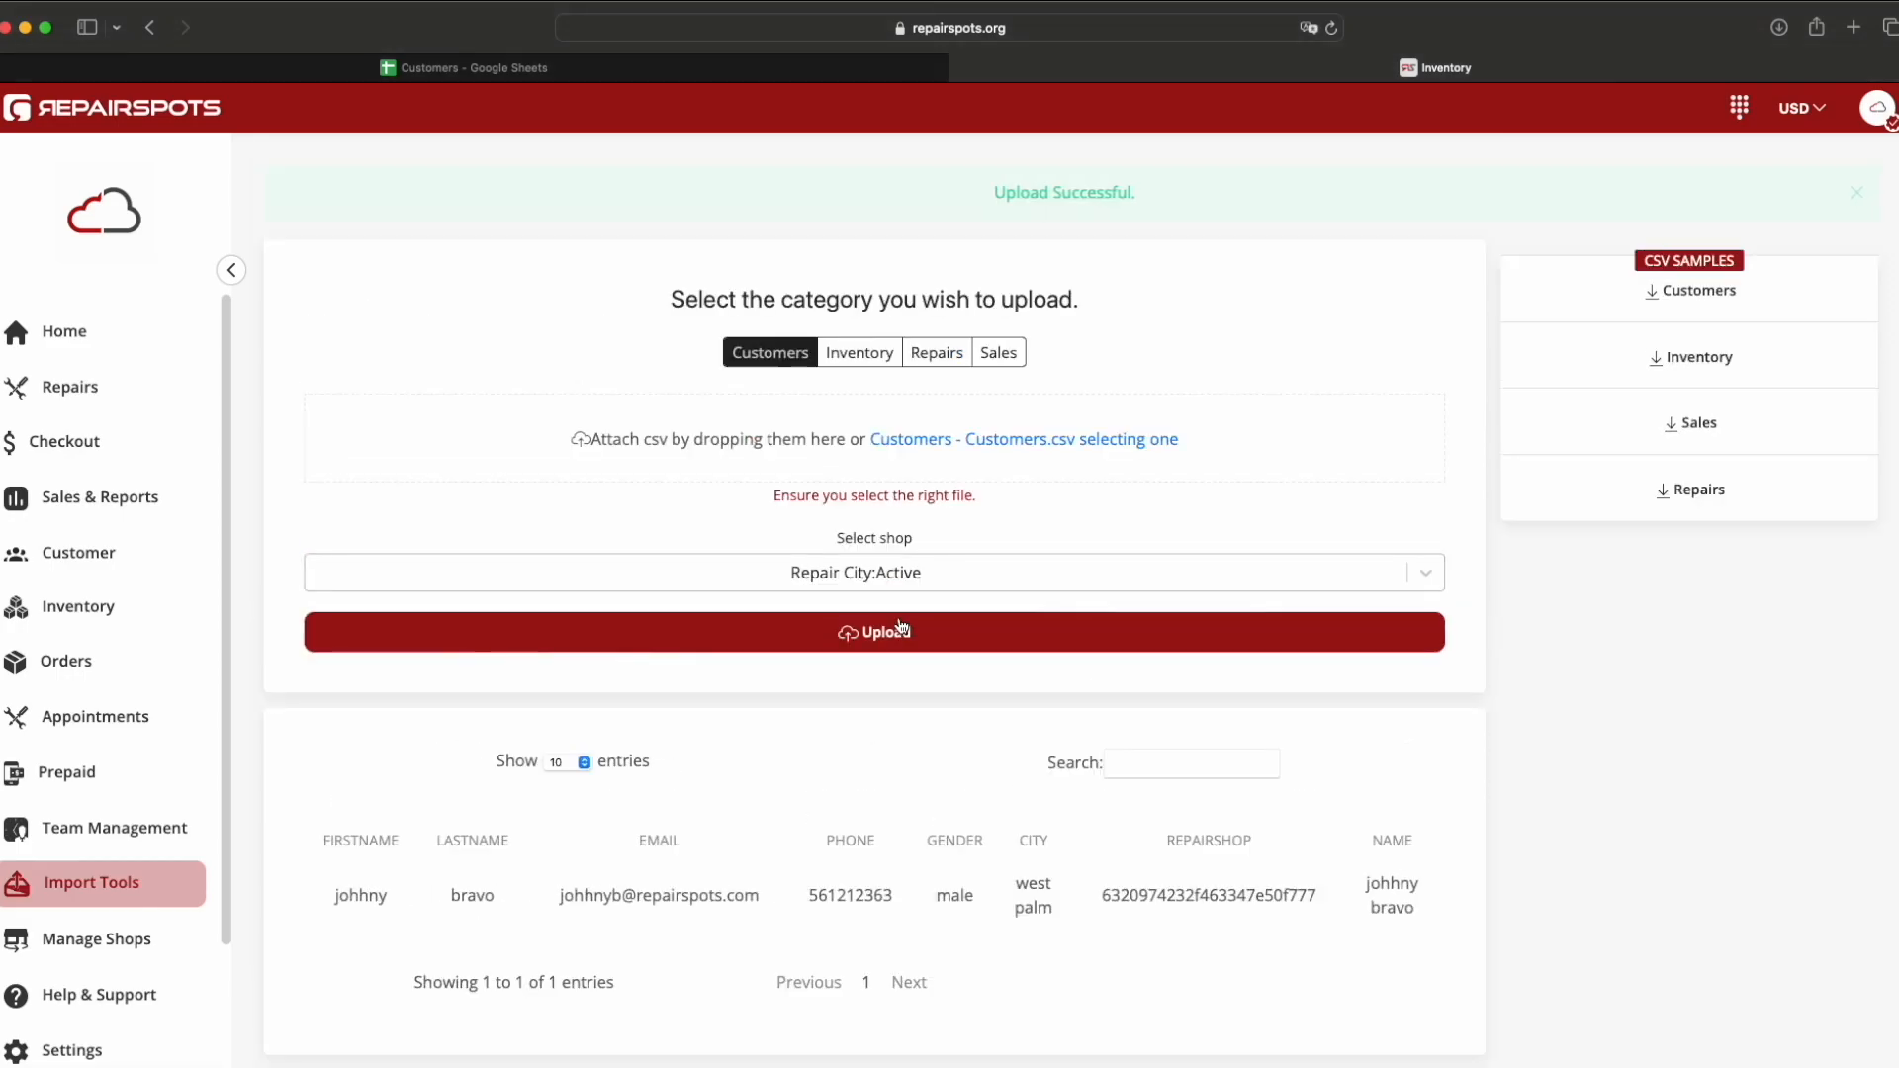
pyautogui.moveTo(984, 198); pyautogui.dragTo(1145, 202)
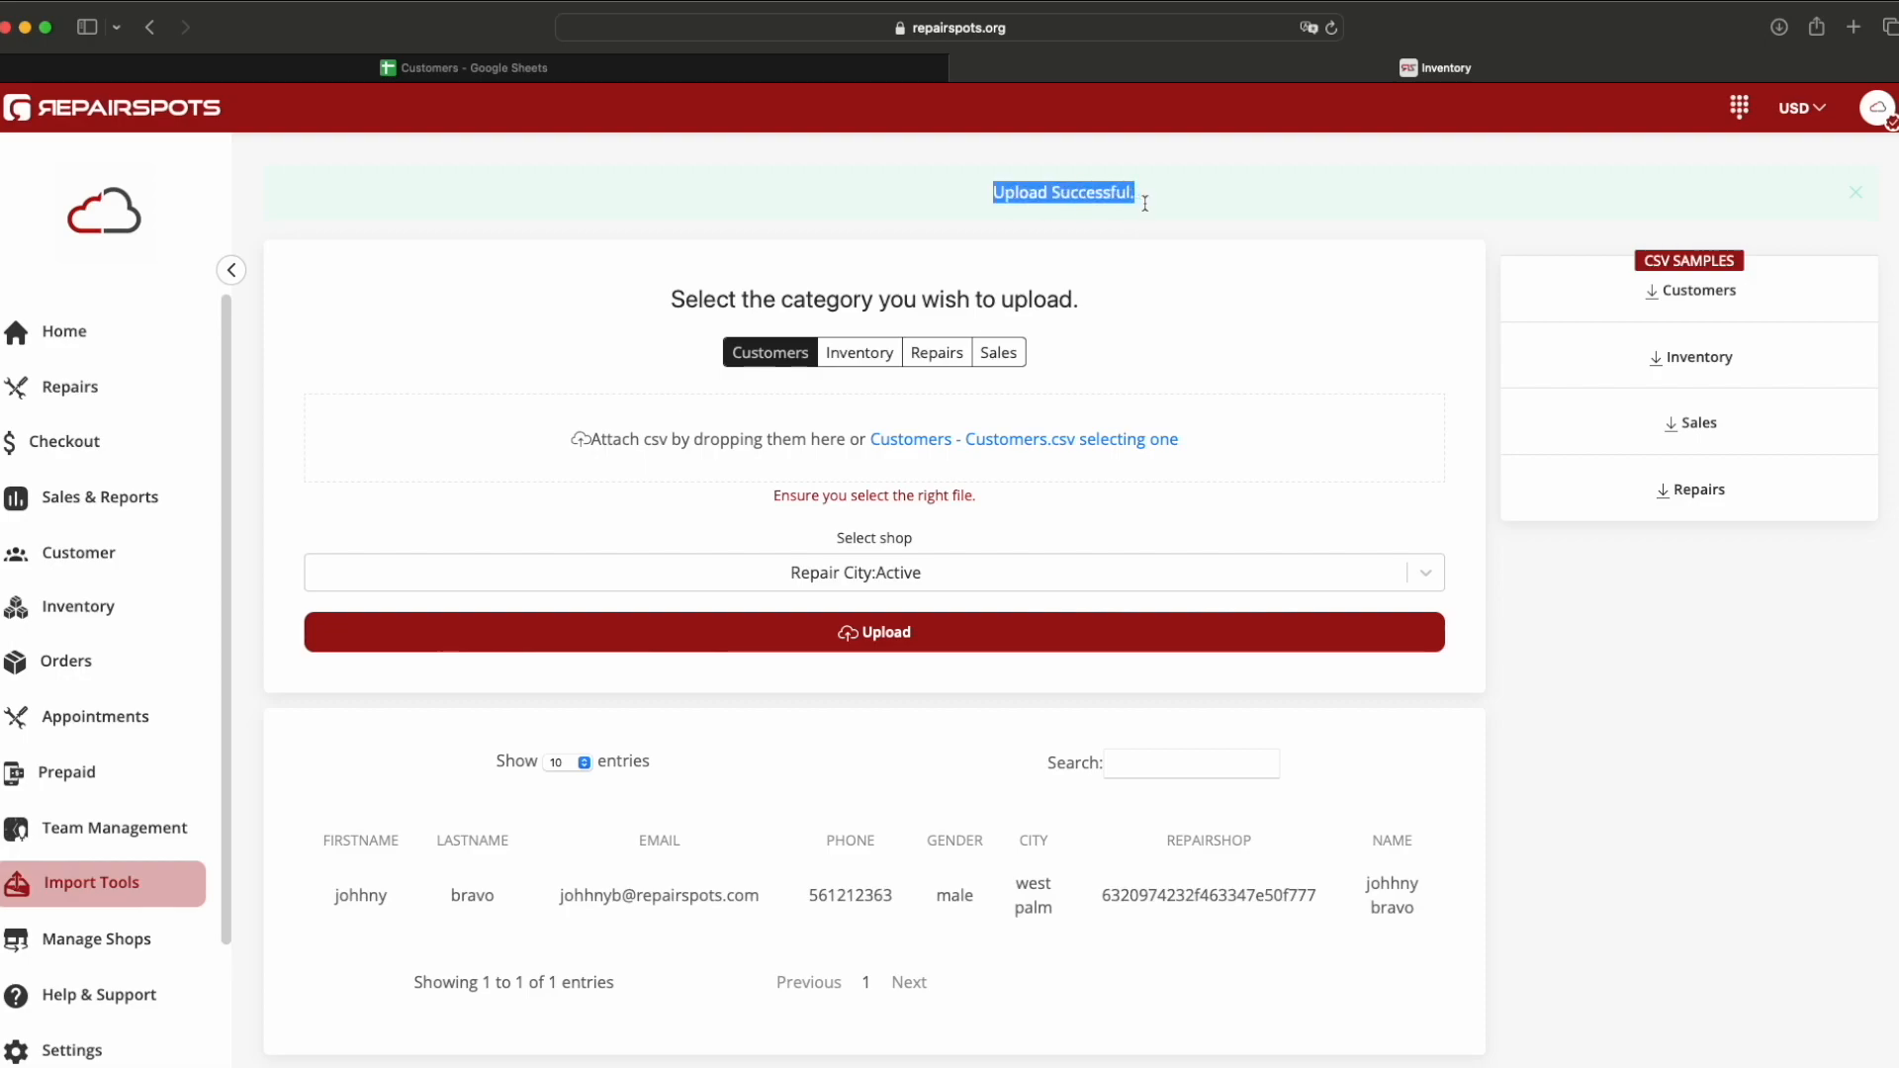
pyautogui.click(1153, 289)
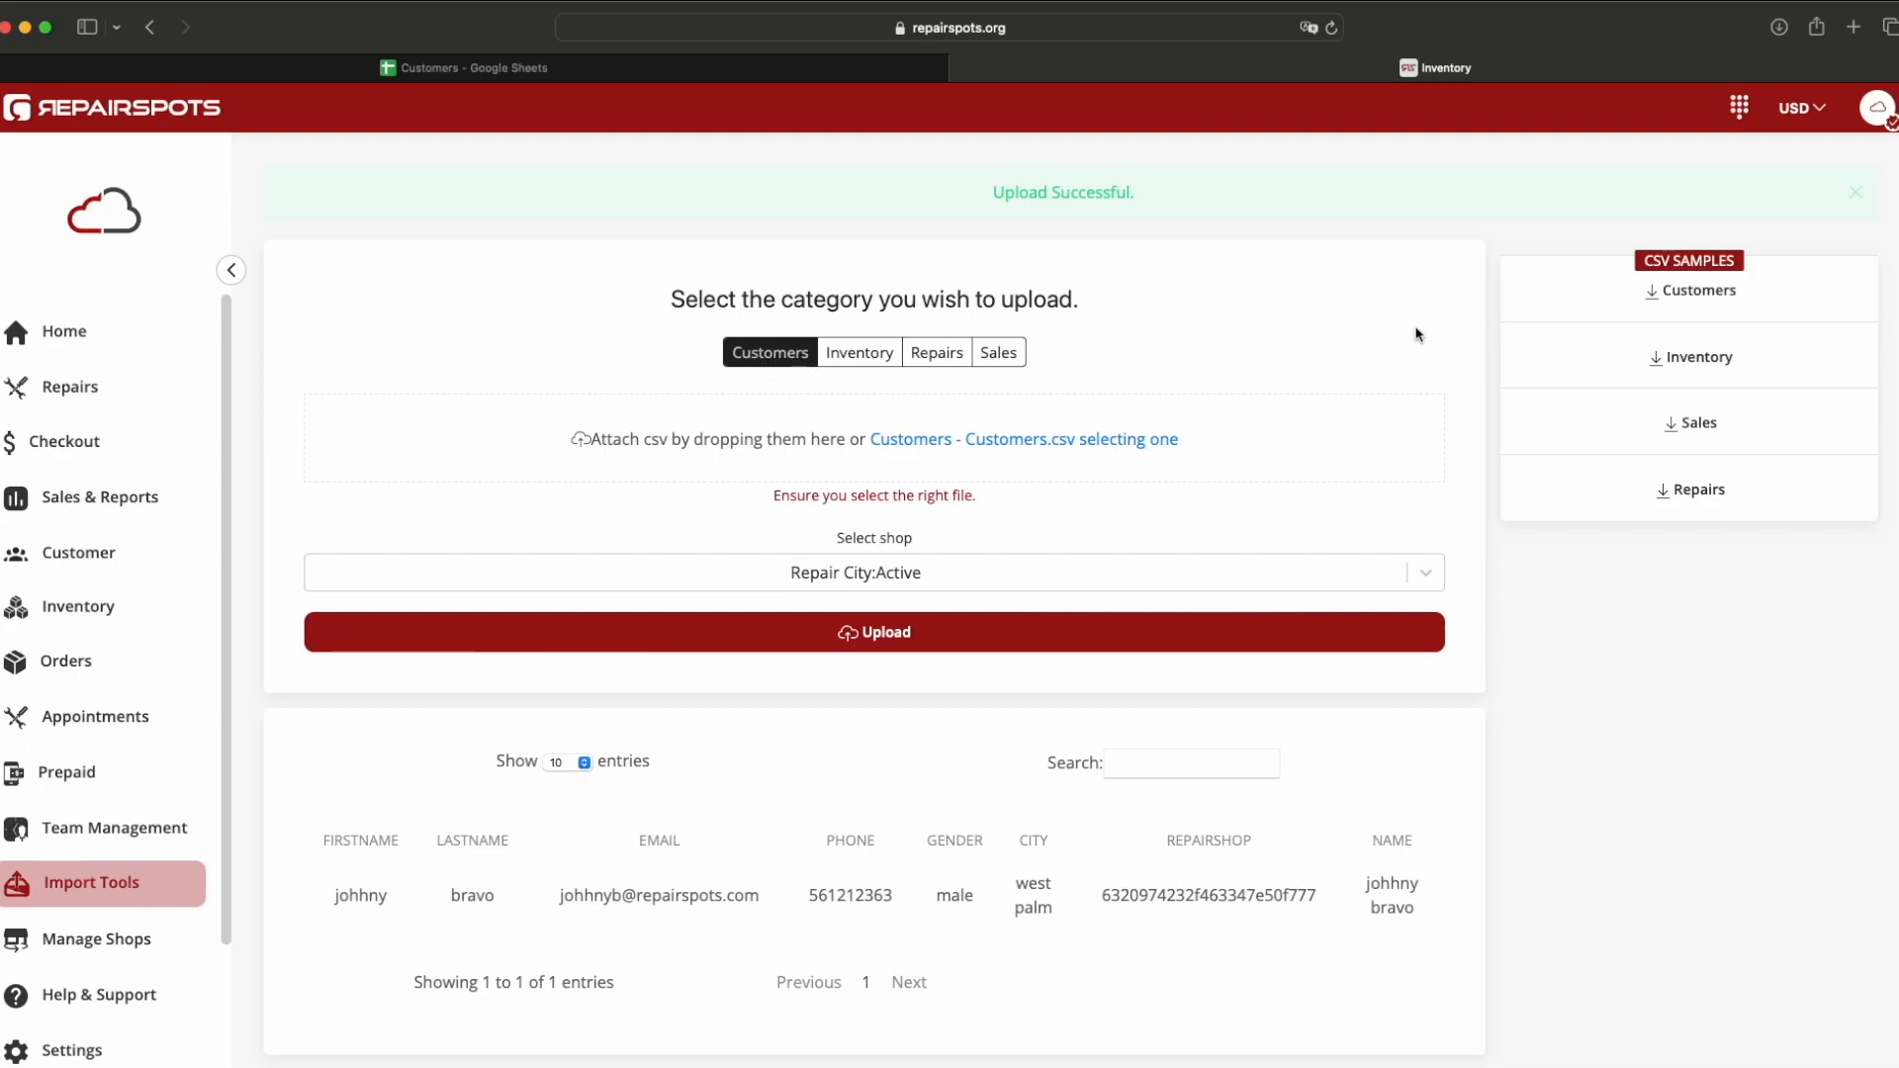
# Step: Reload the Import Tools page and re-enter the employee PIN
pyautogui.click(1779, 27)
pyautogui.click(1716, 180)
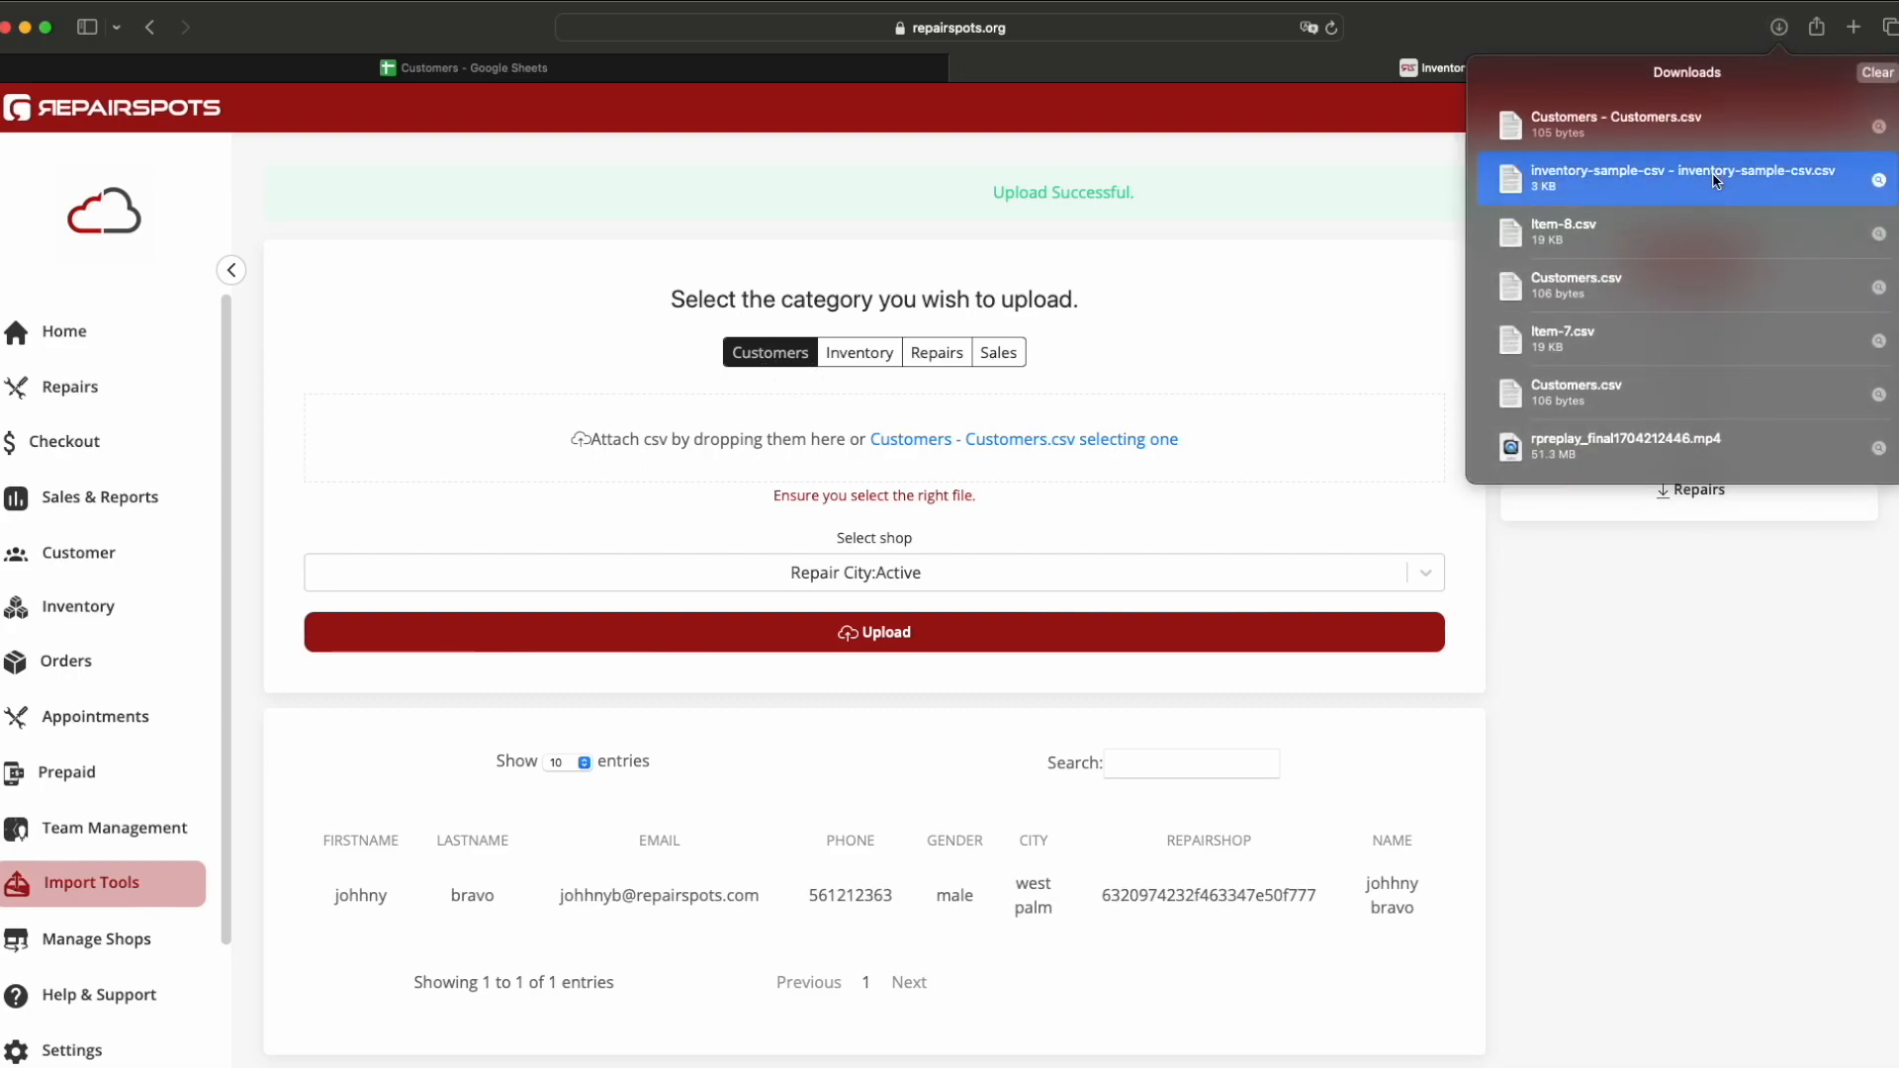
pyautogui.click(1419, 244)
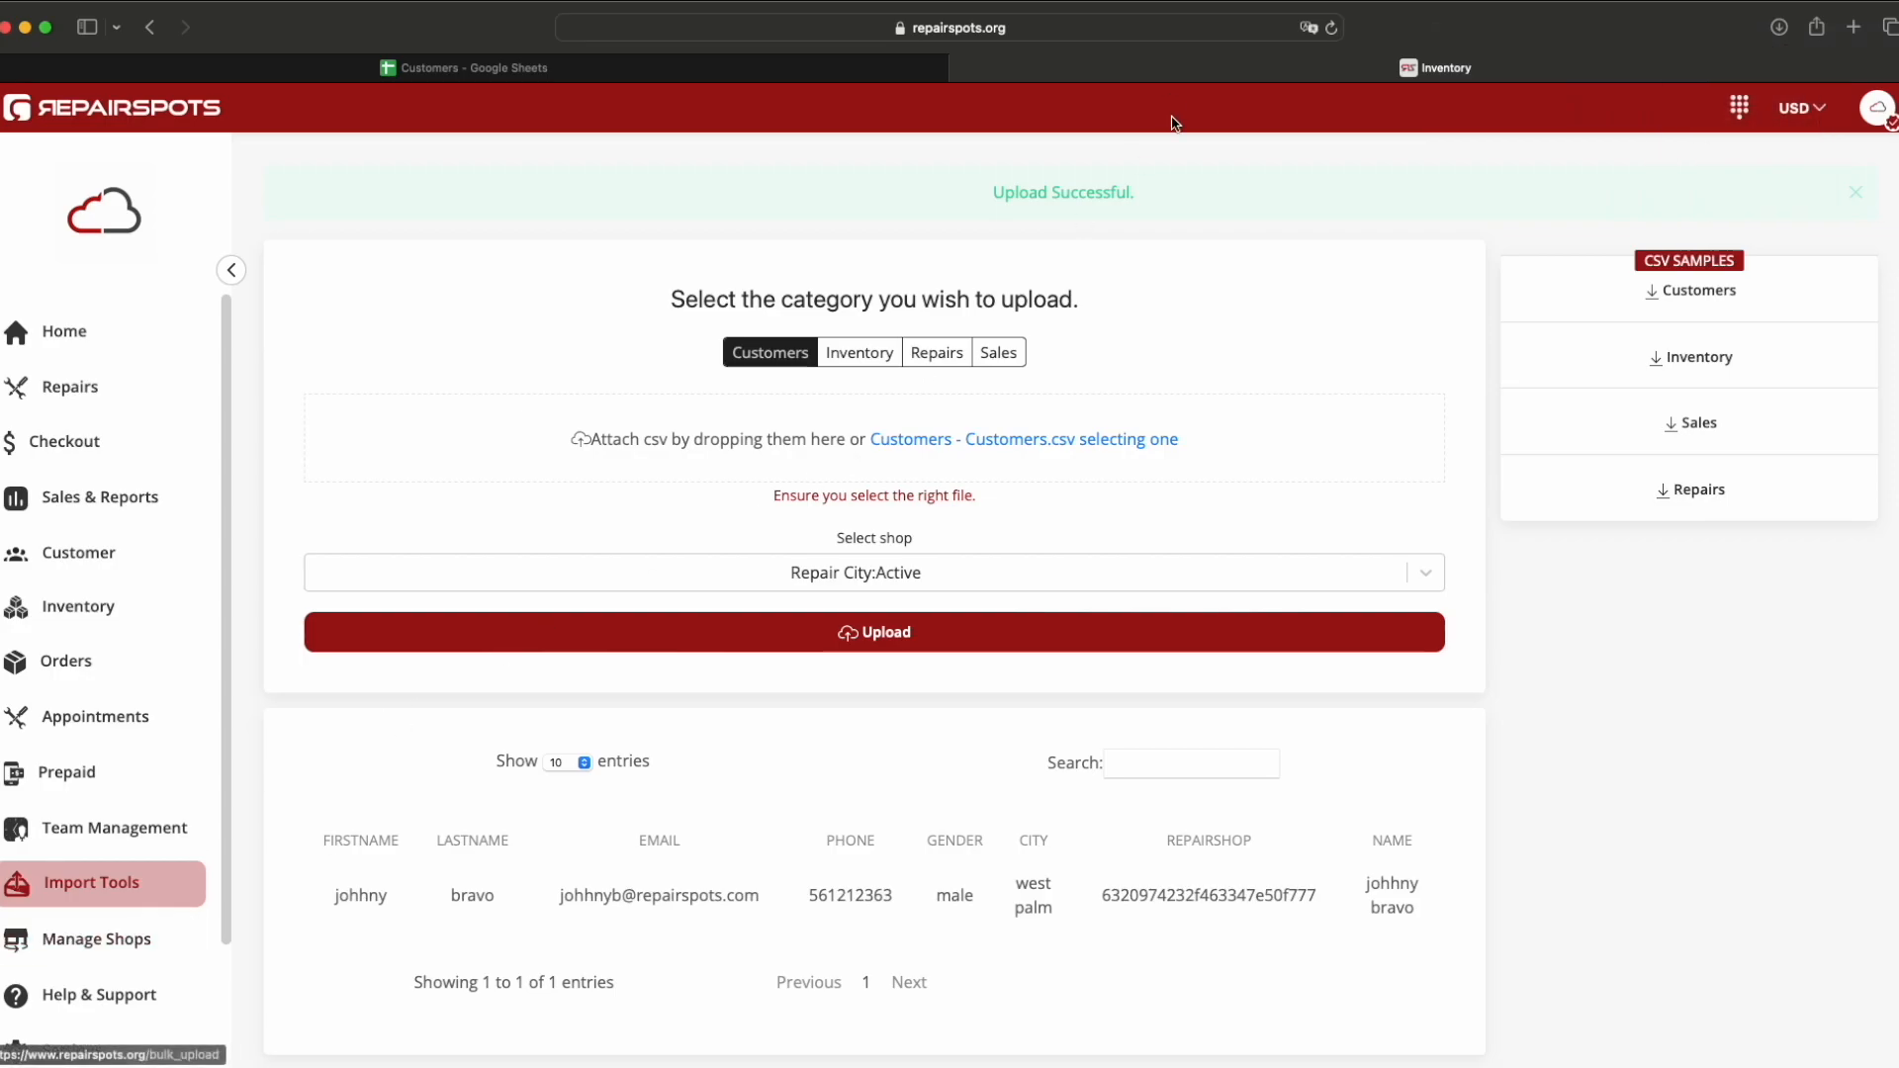
pyautogui.click(1332, 30)
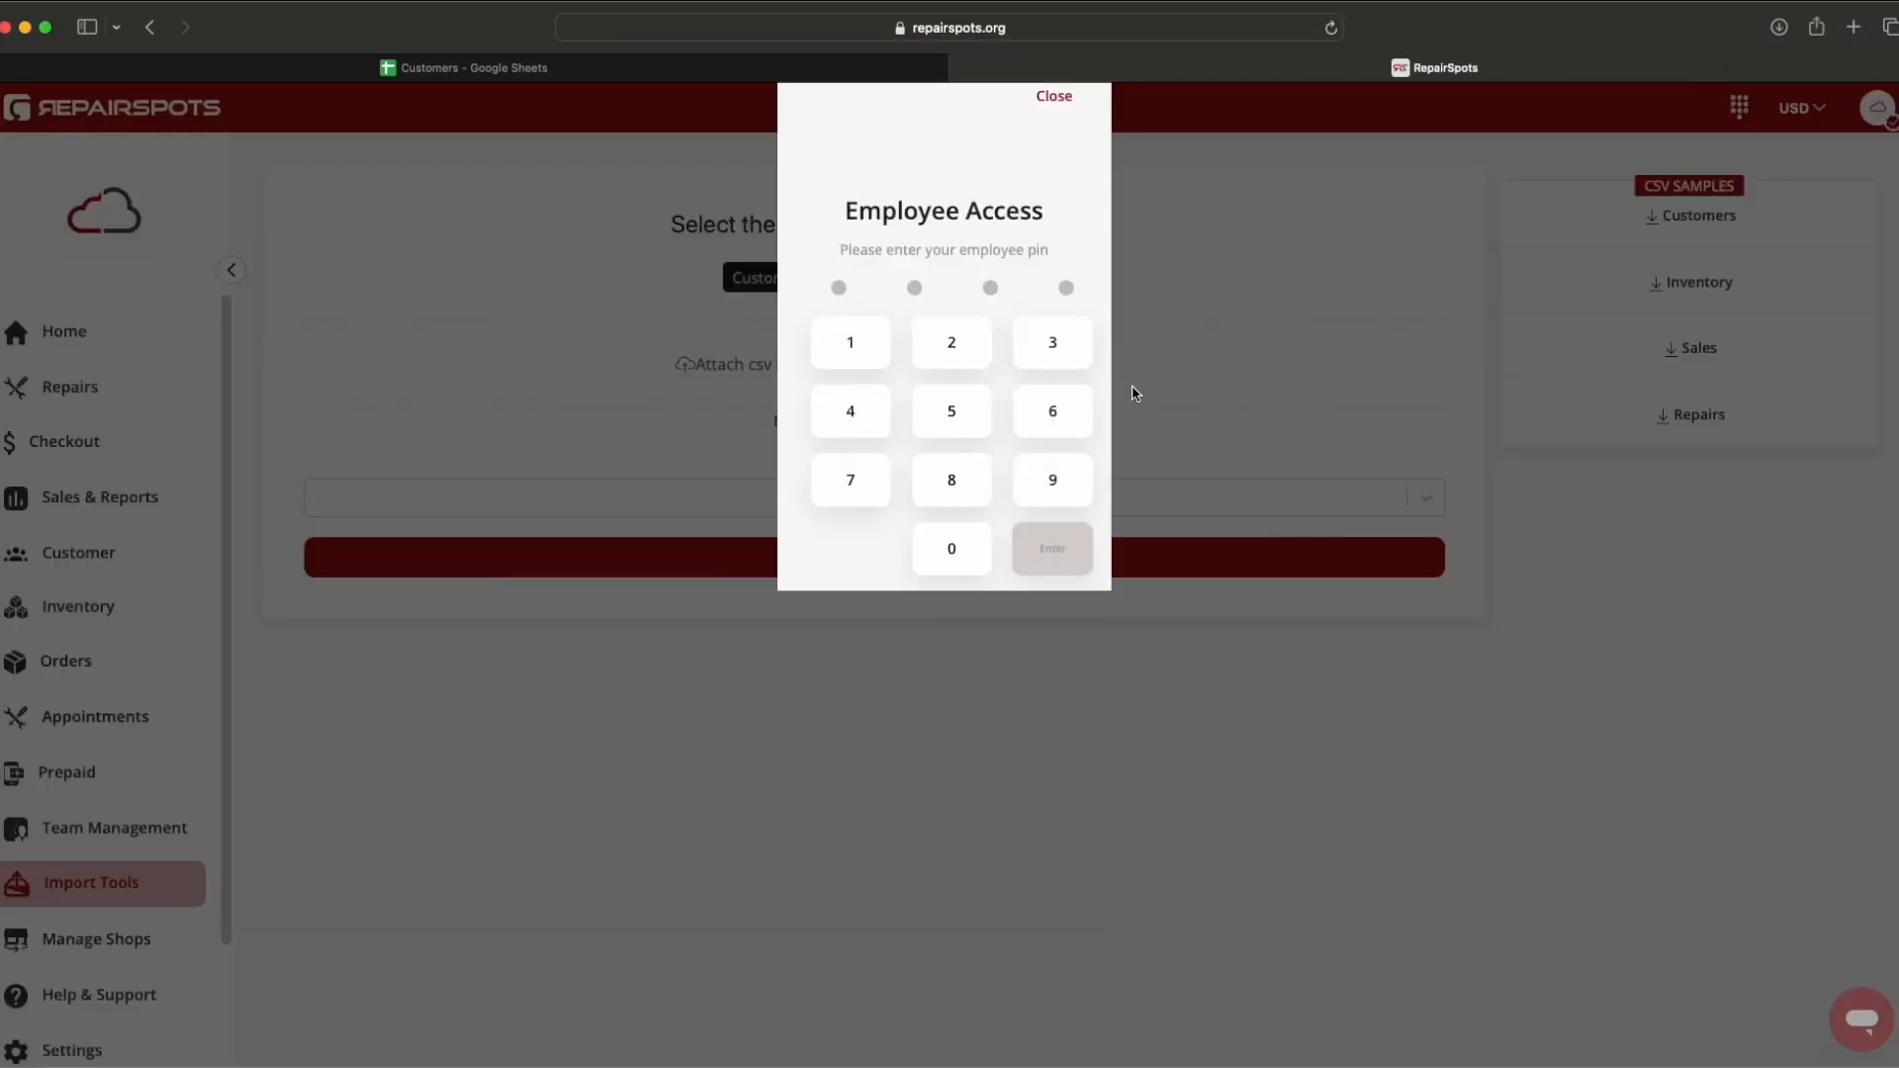
pyautogui.write('••••')
pyautogui.press('Return')
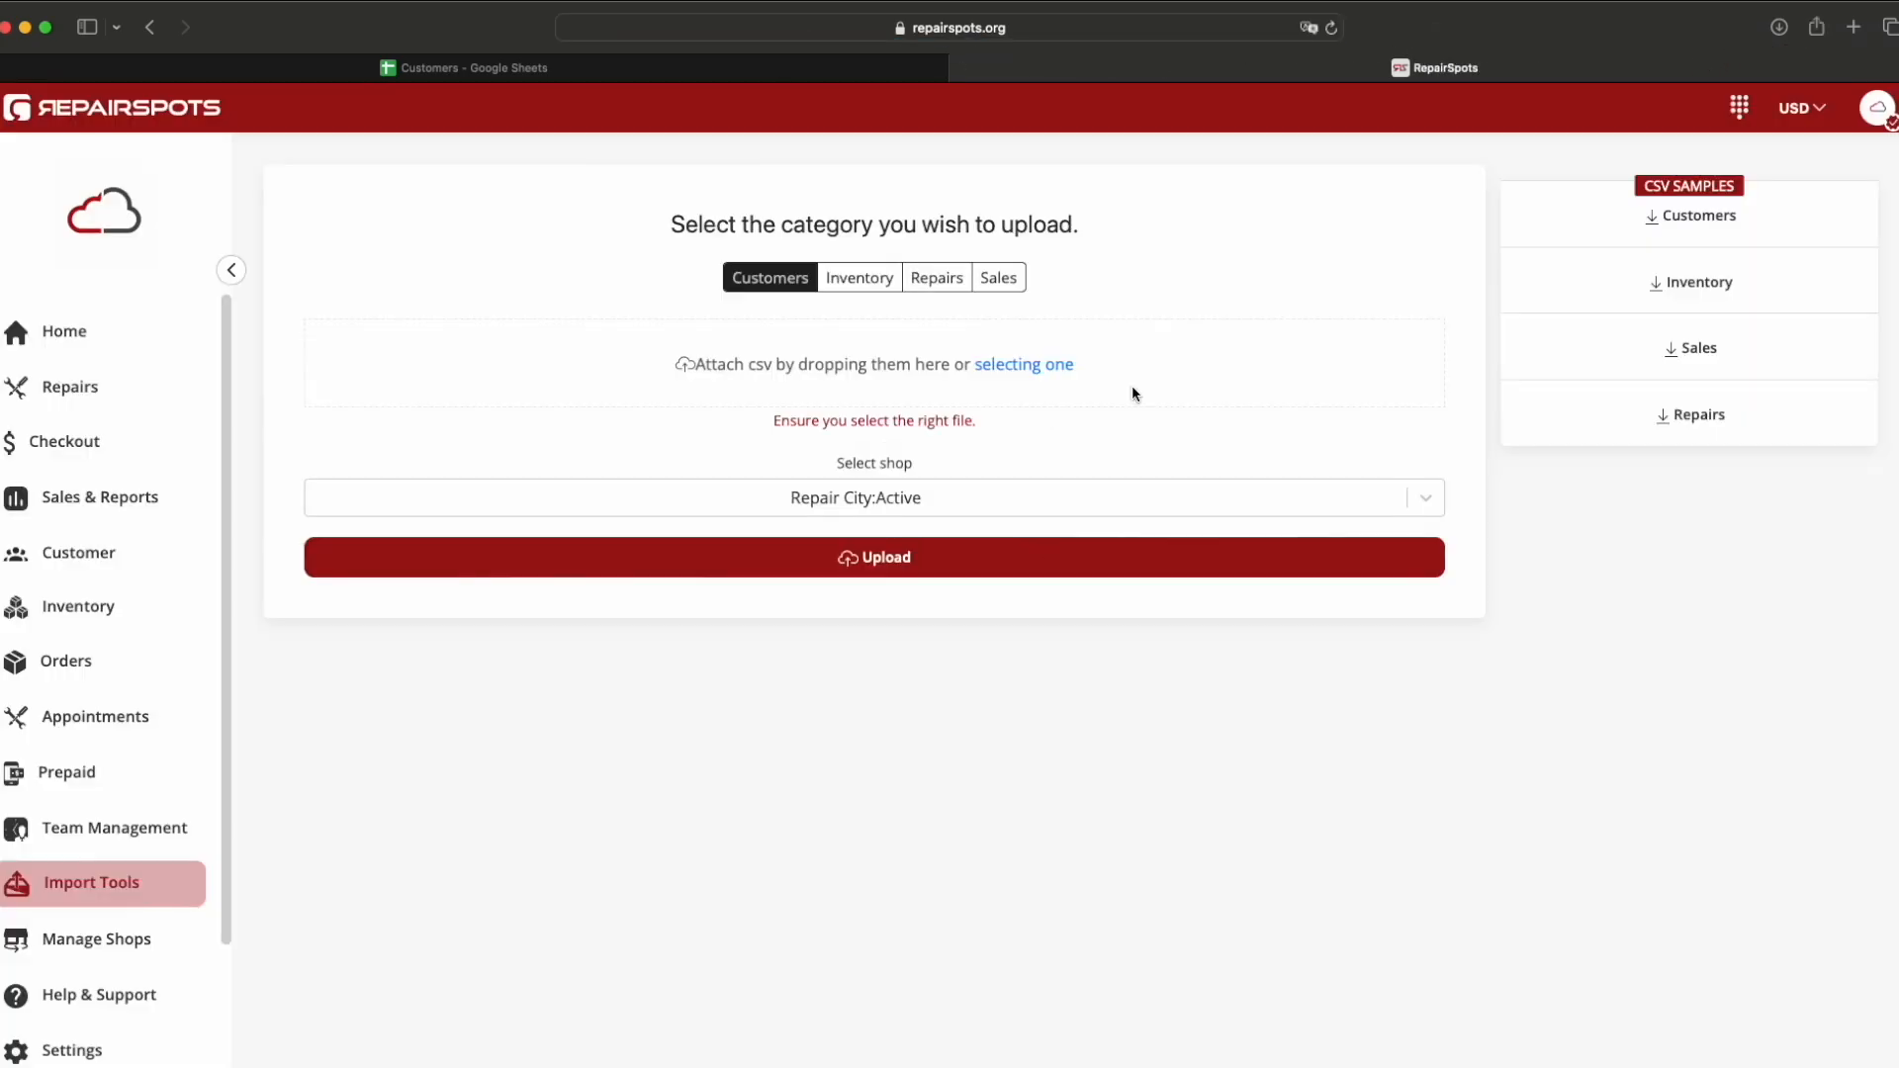
# Step: Attach inventory-sample-csv under Customers, producing the wrong-file-for-Customer error
pyautogui.click(1778, 27)
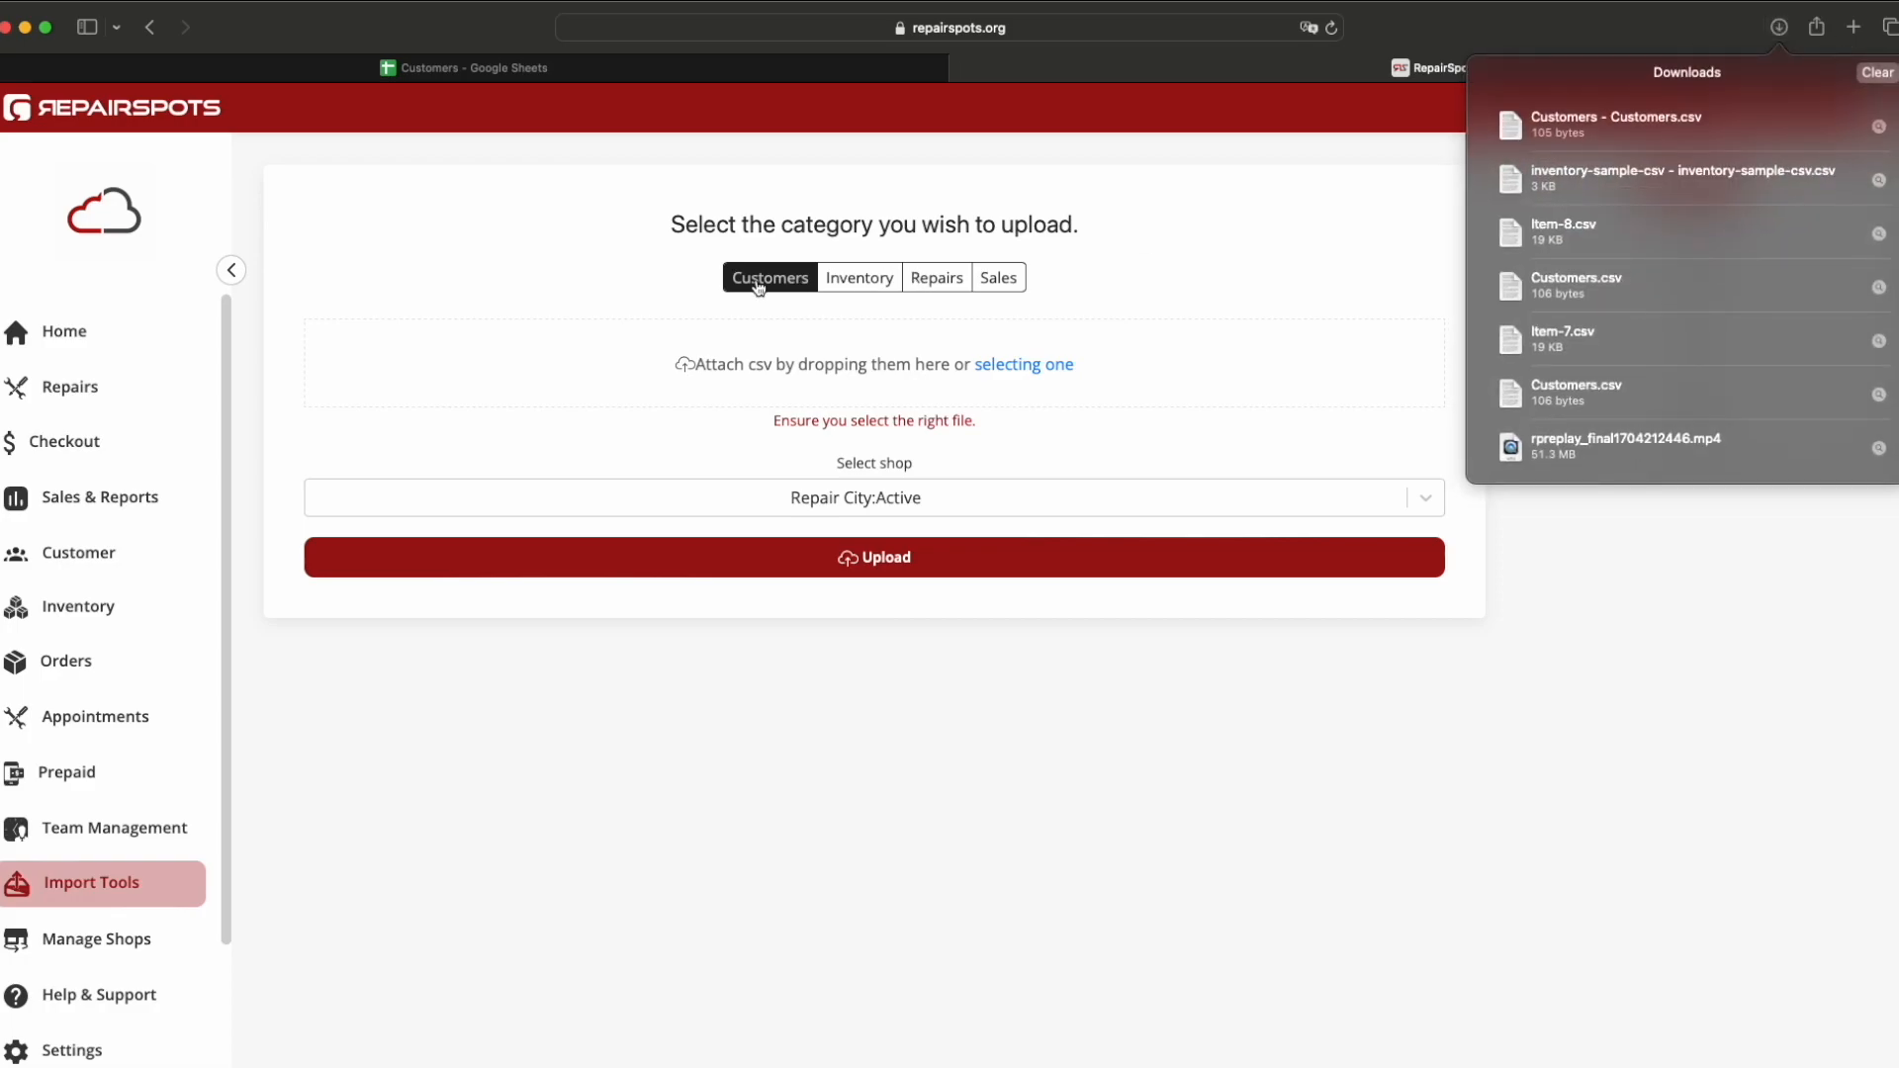
pyautogui.moveTo(1678, 188); pyautogui.dragTo(1234, 369)
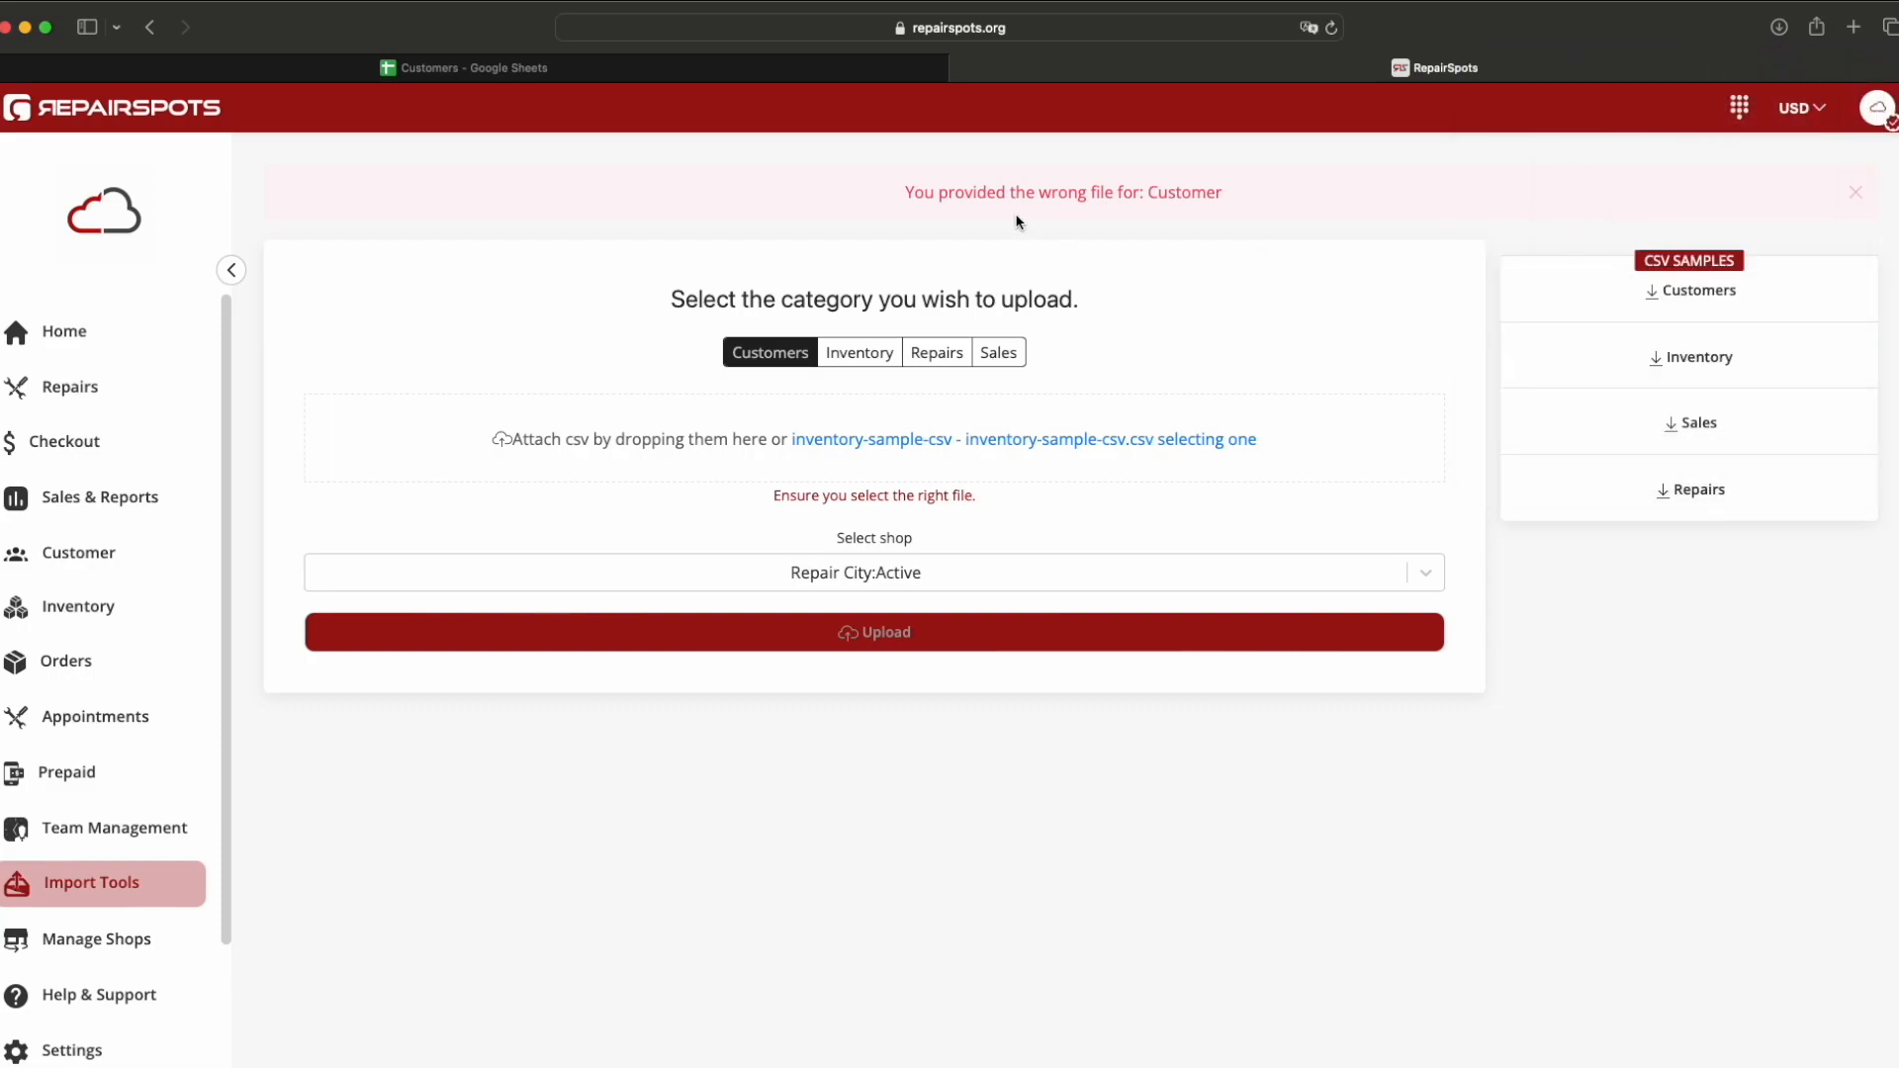
pyautogui.moveTo(906, 192); pyautogui.dragTo(1238, 196)
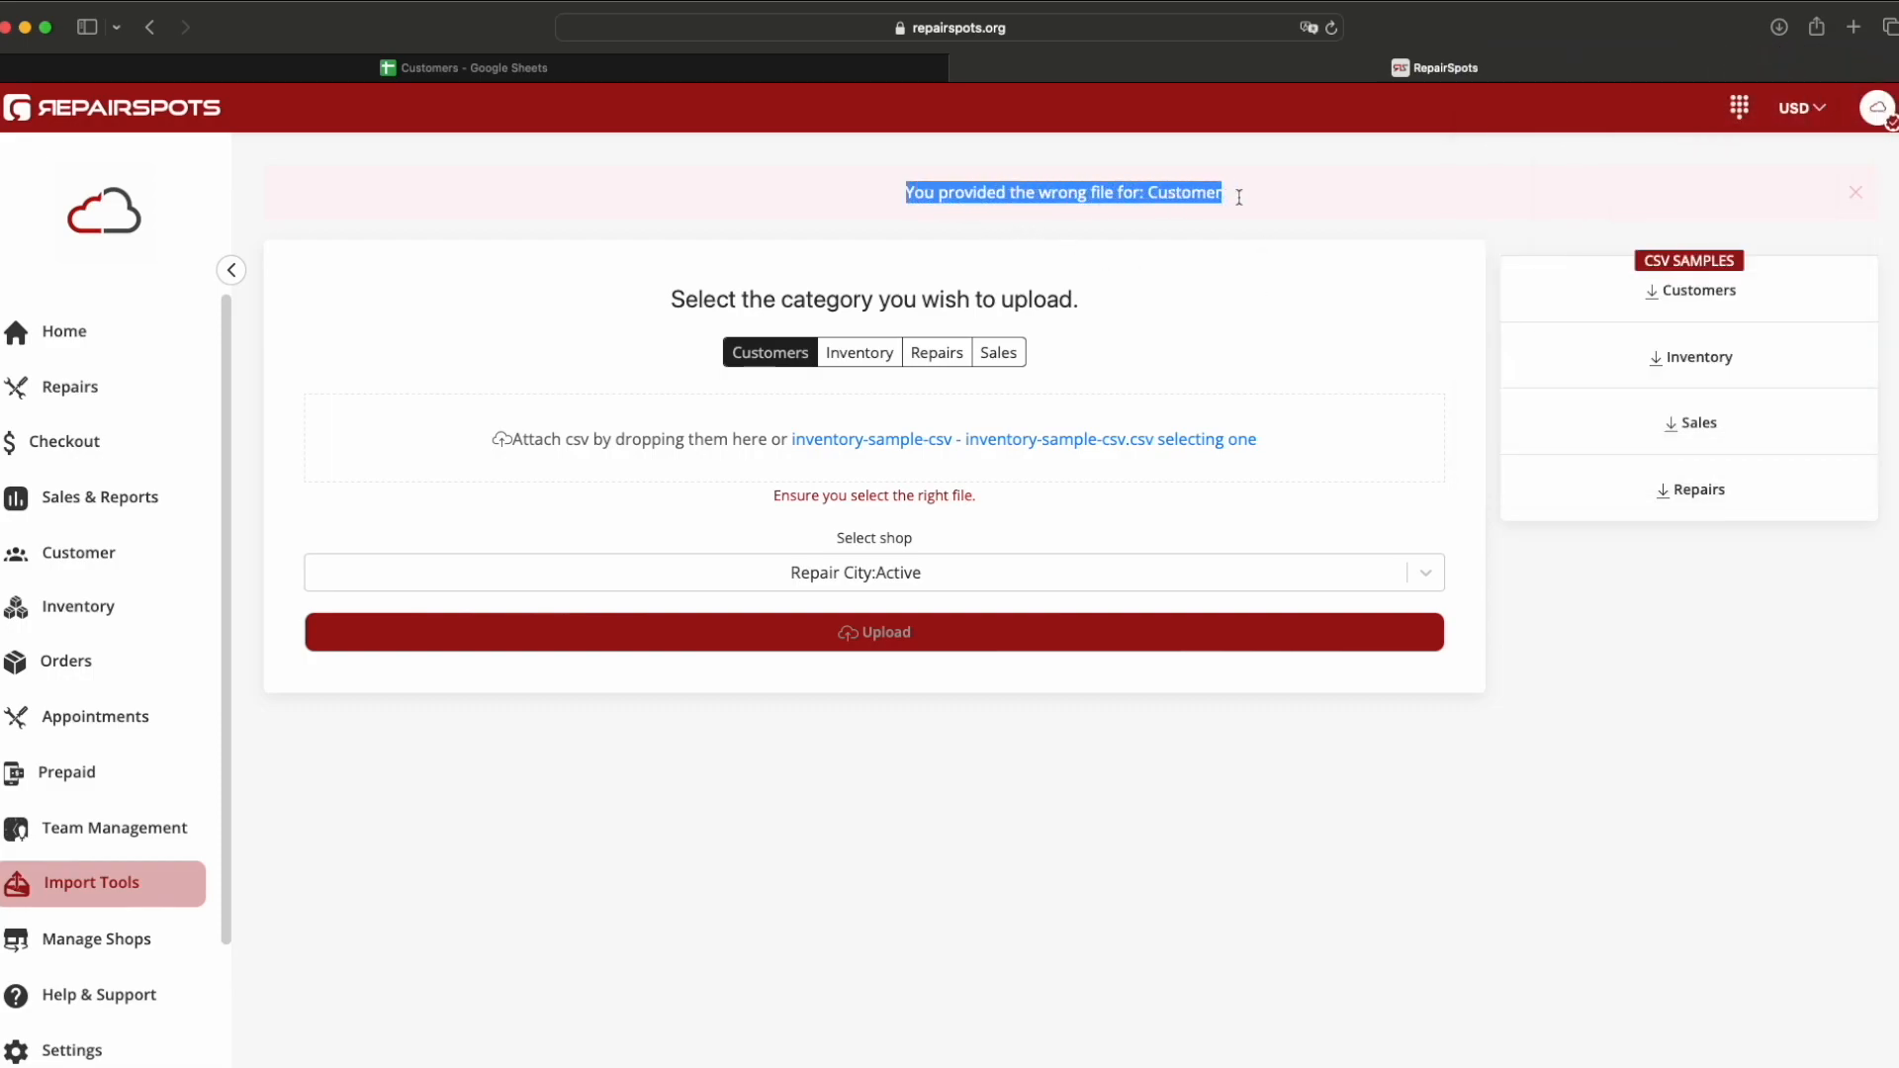
pyautogui.click(1233, 281)
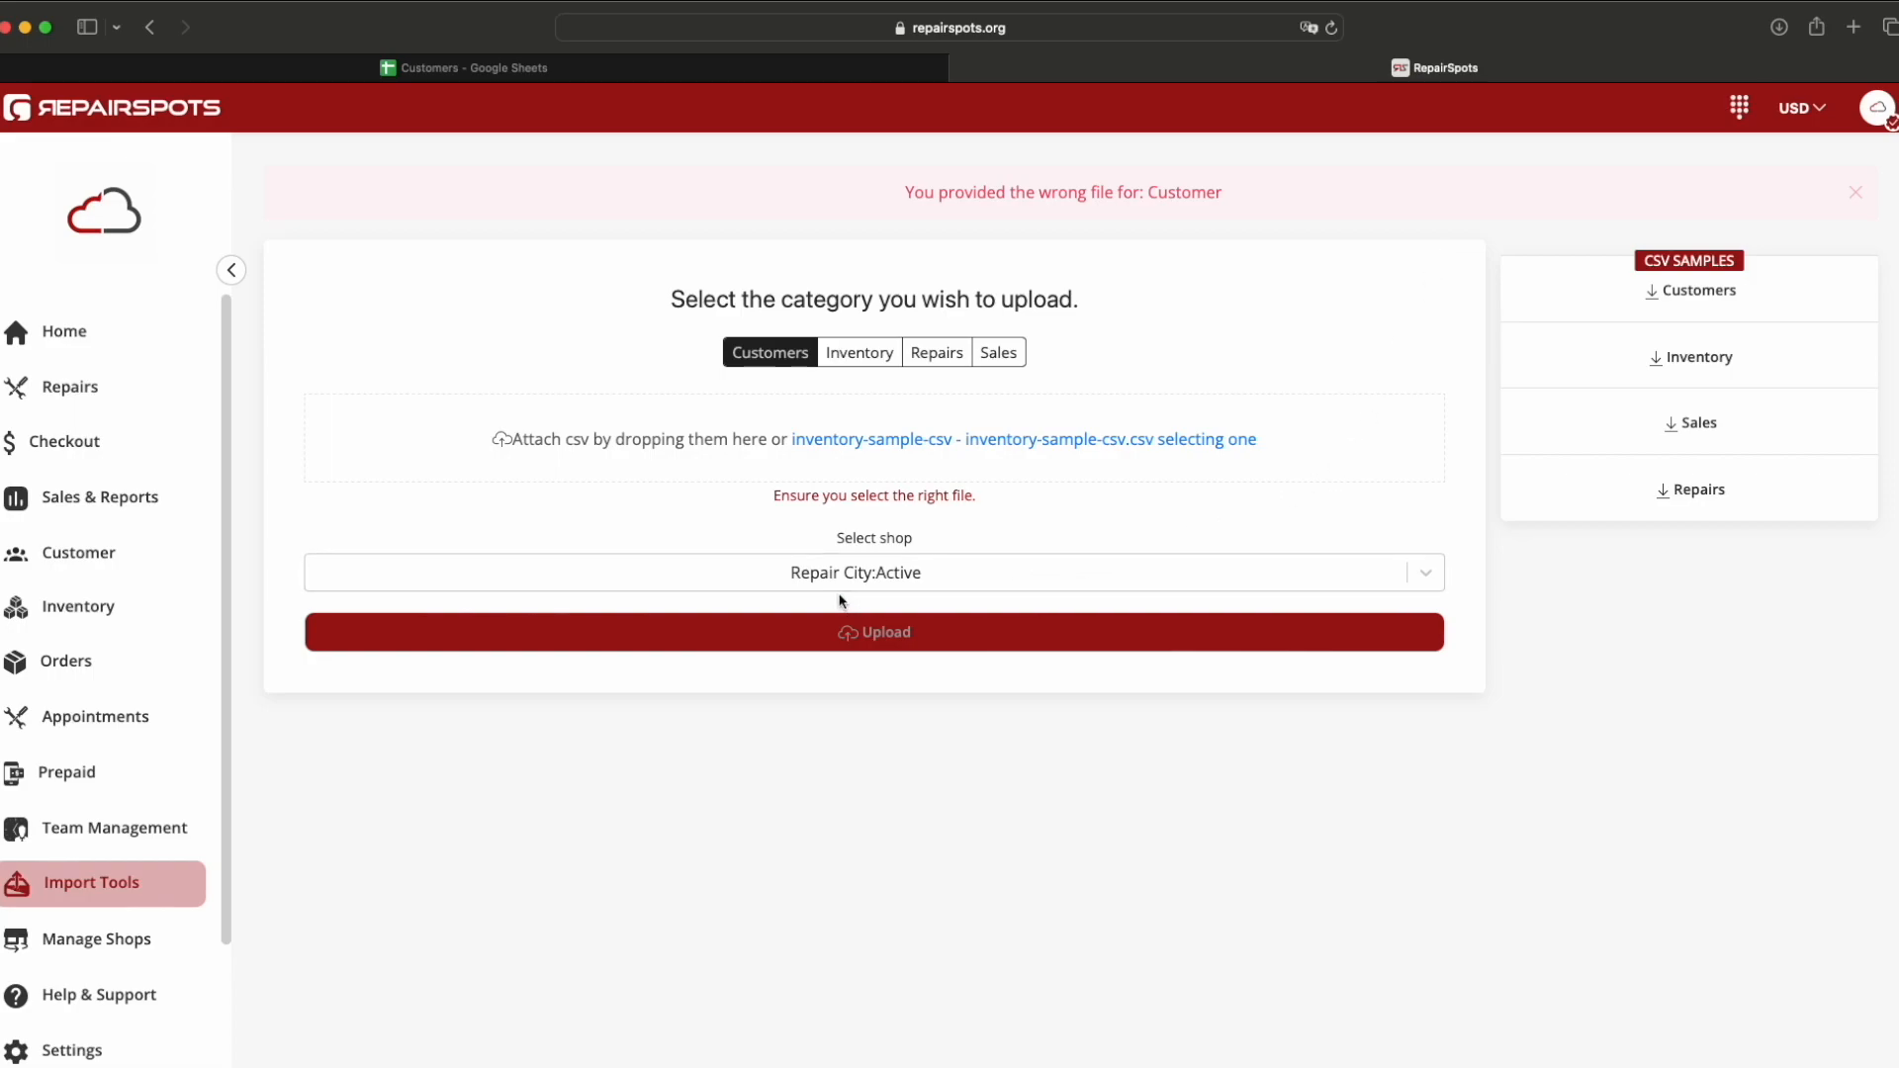
# Step: Select Repair City Miami:Active as the shop to import into
pyautogui.click(1017, 582)
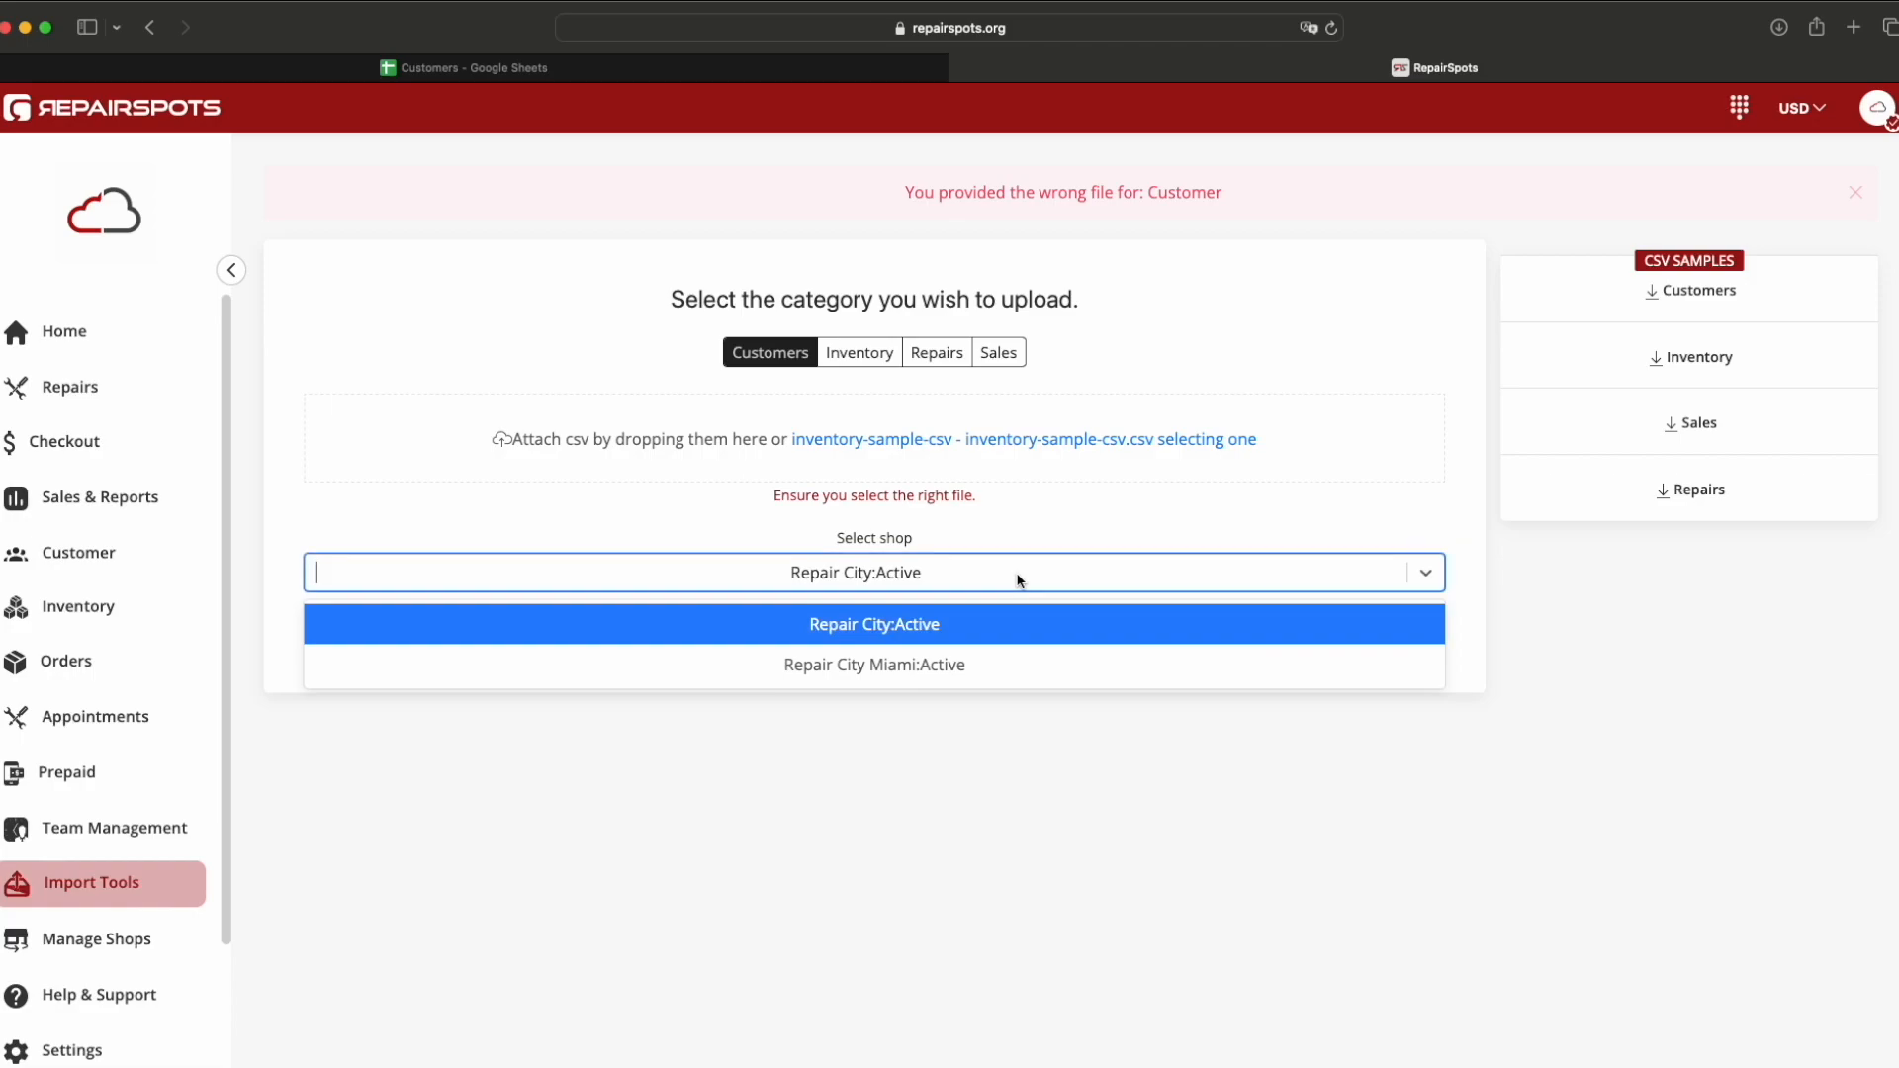
pyautogui.click(987, 668)
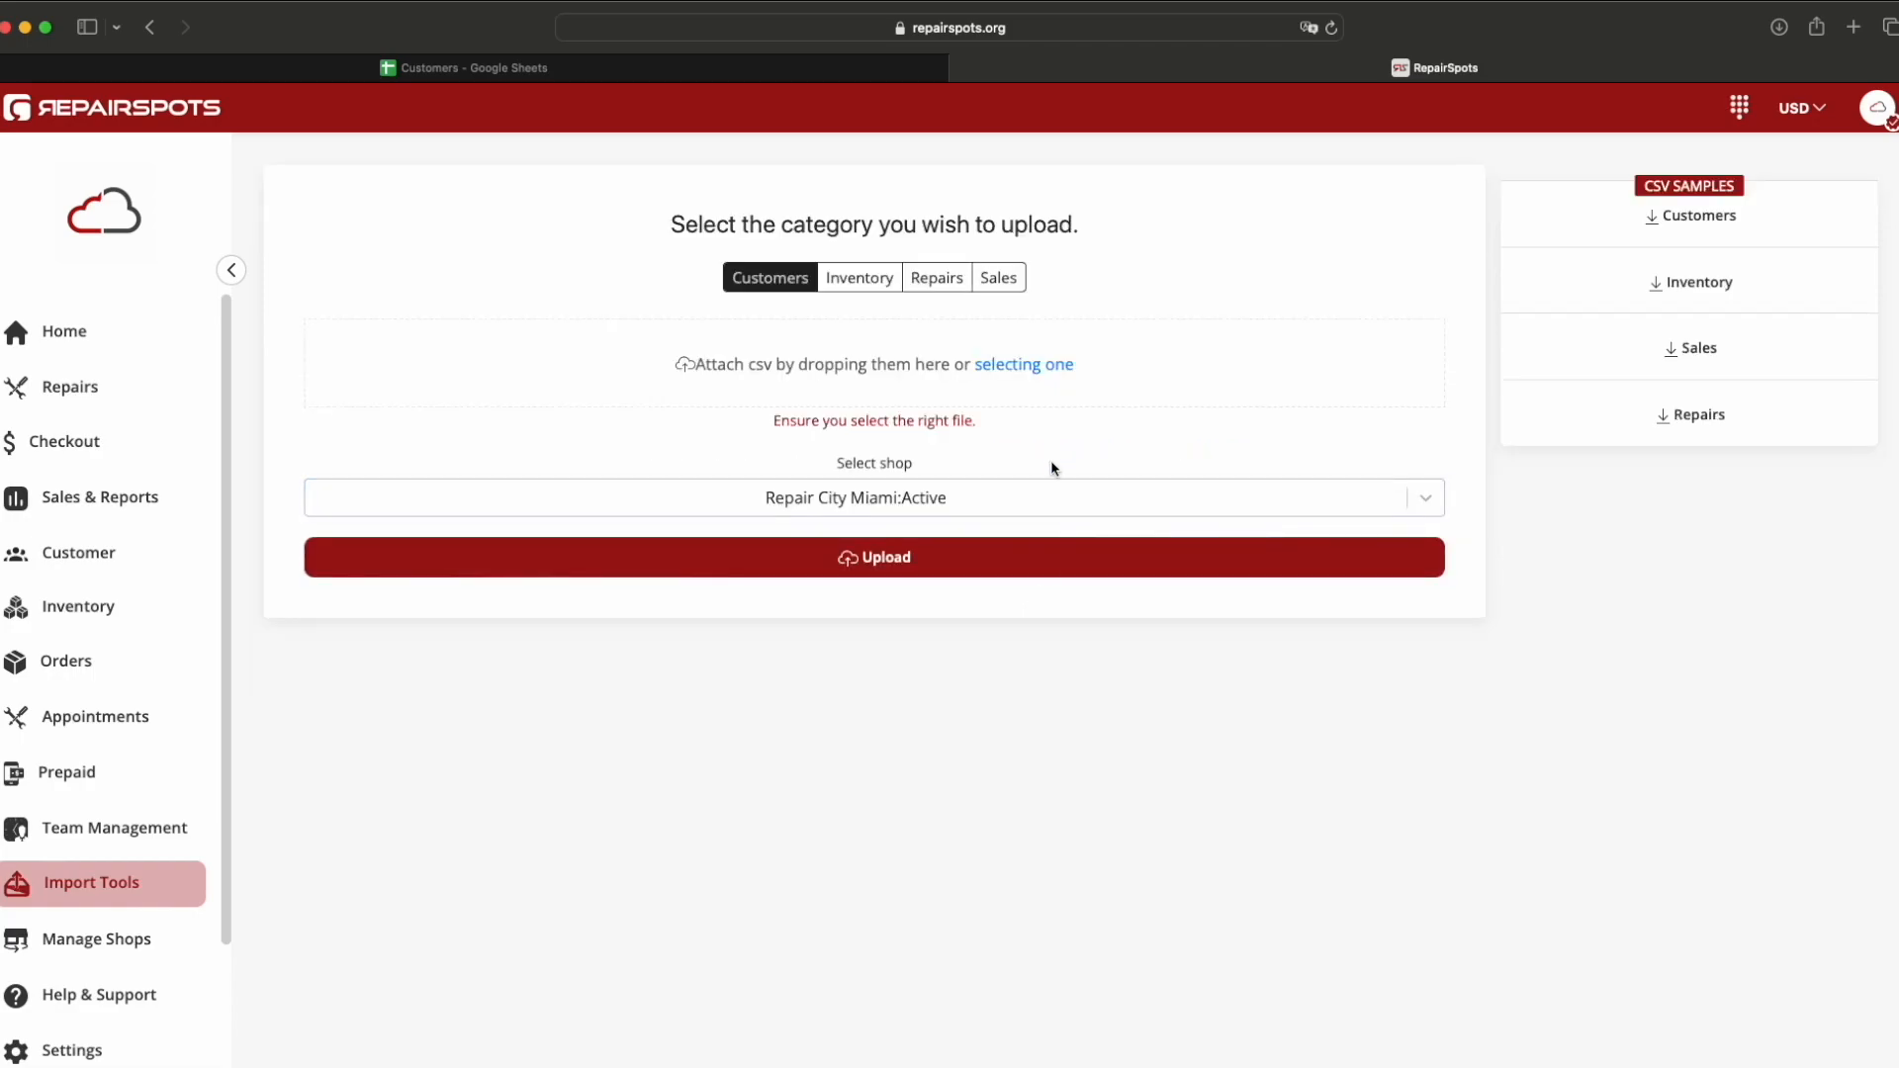